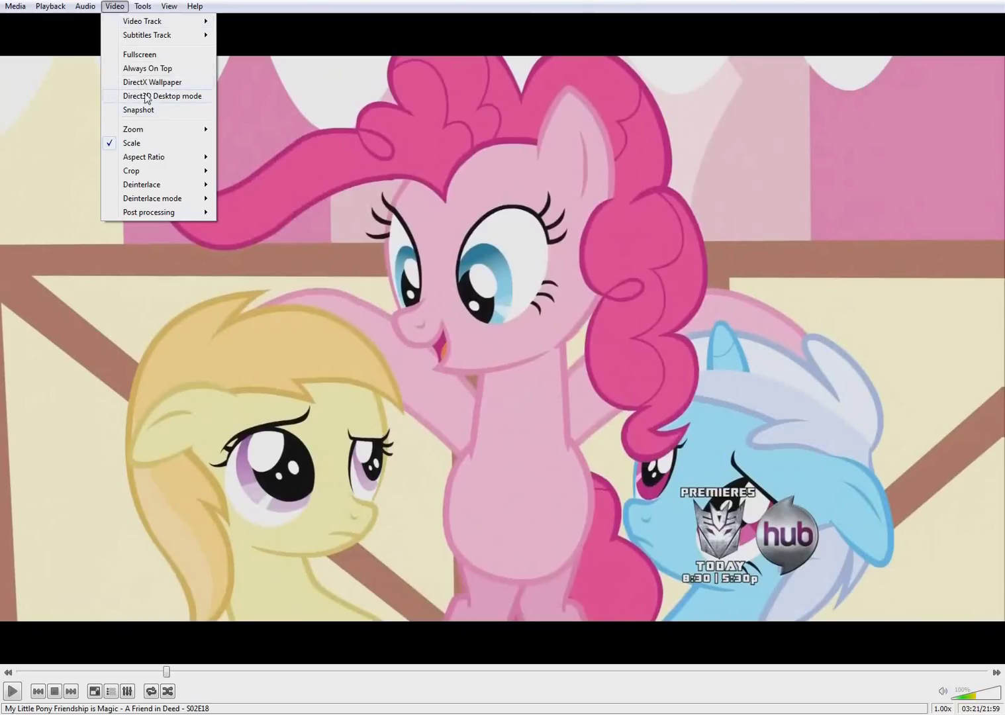
# Take a snapshot of the paused video frame.
pyautogui.click(156, 113)
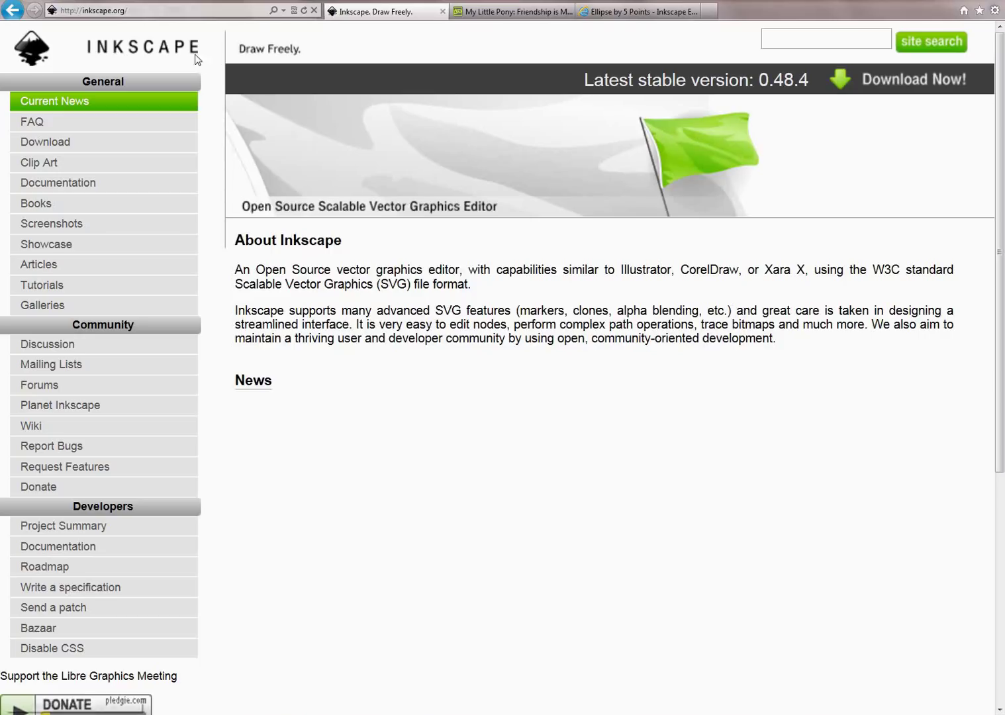
# Look over the Inkscape website, the My Little Pony color guide gallery and the Ellipse by 5 Points extension page.
pyautogui.click(186, 13)
pyautogui.click(522, 432)
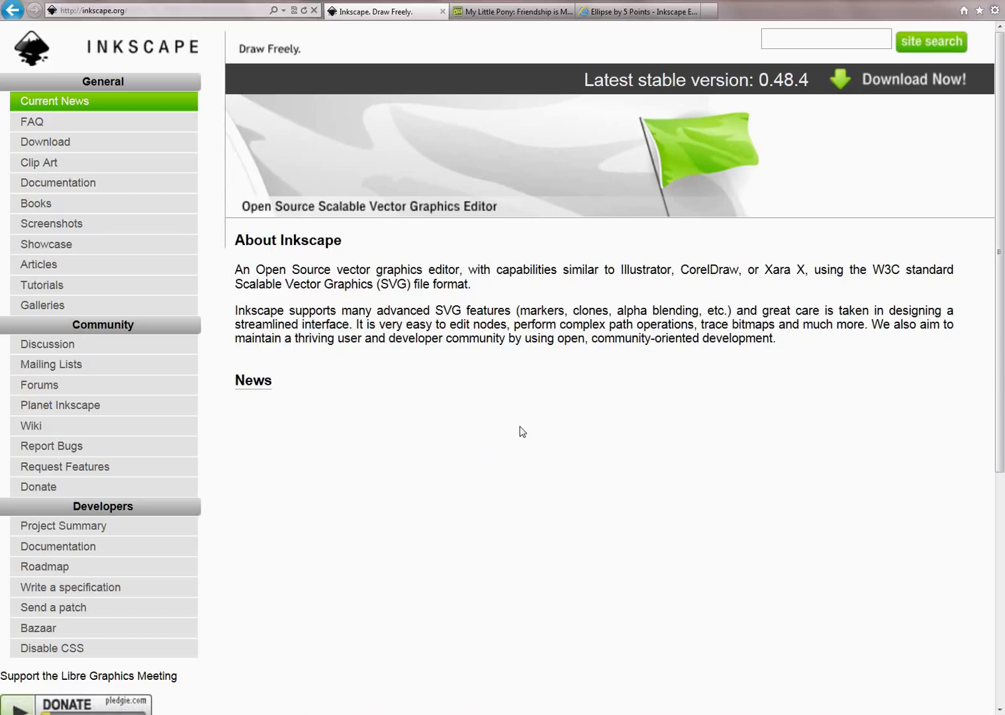
pyautogui.click(522, 22)
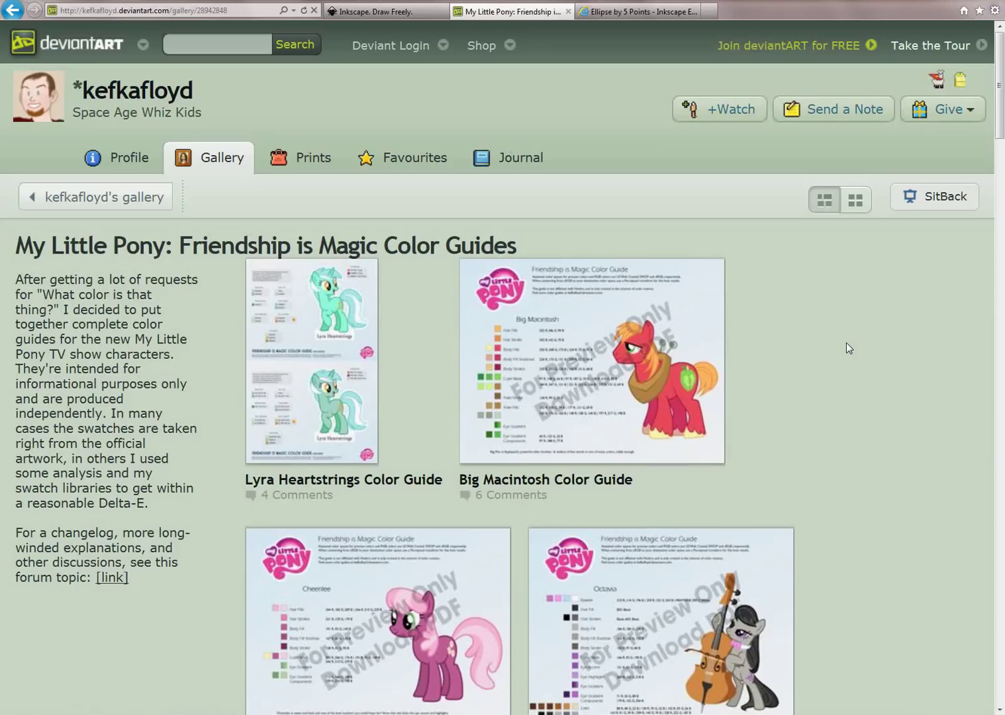
pyautogui.click(631, 12)
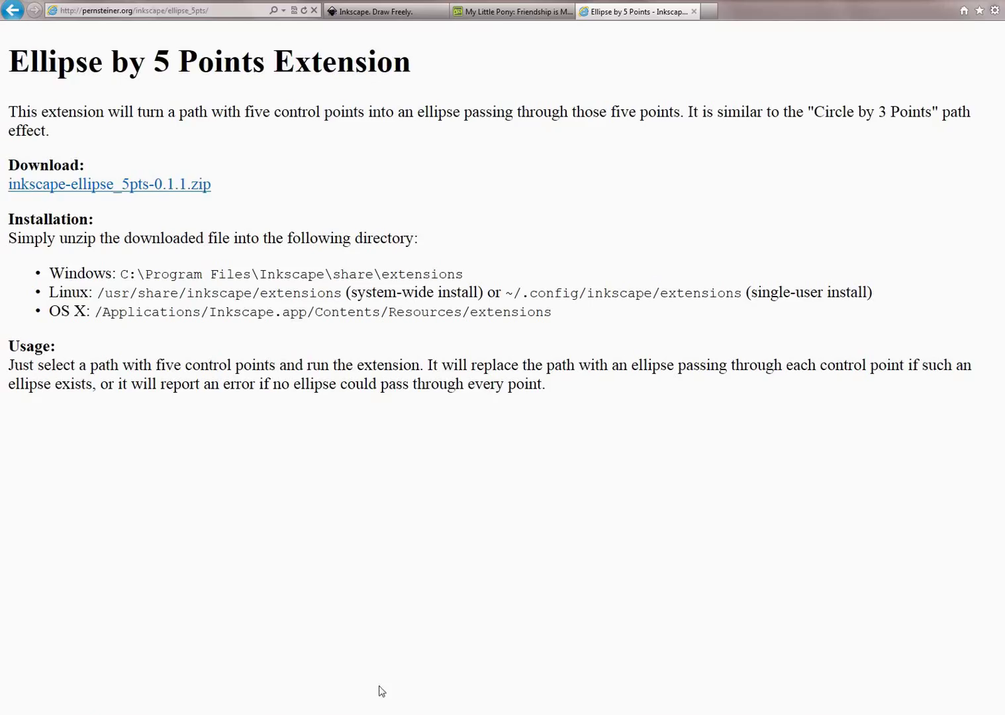
# View the captured Pinkie Pie screenshot in the photo viewer and examine the character's color codes in the PDF color guide.
pyautogui.click(337, 688)
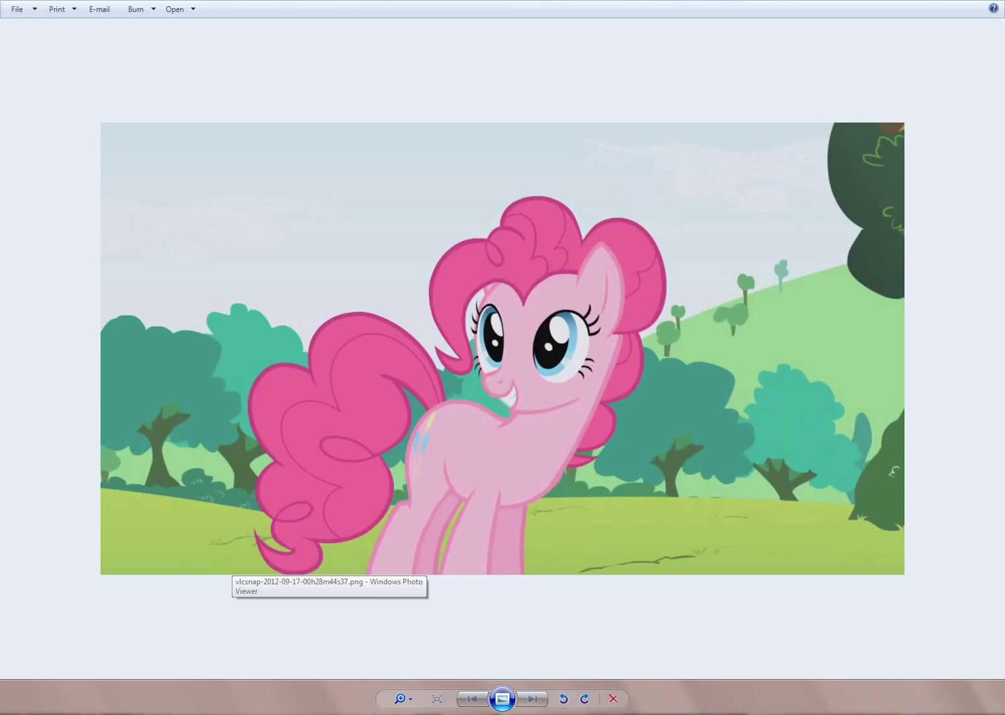
pyautogui.moveTo(533, 714)
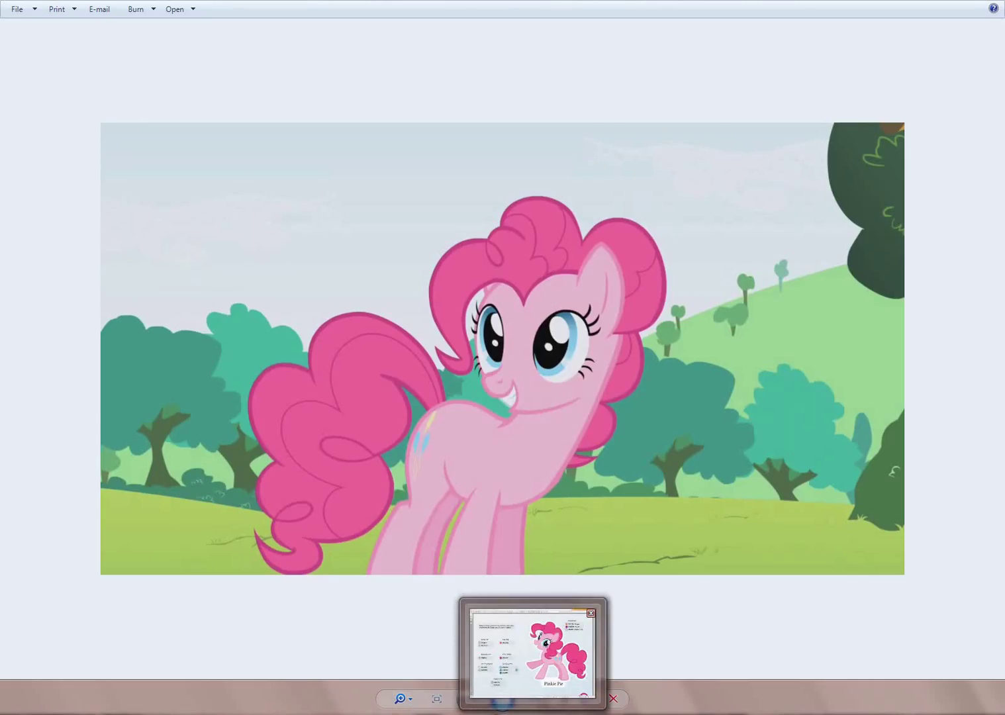
pyautogui.click(533, 713)
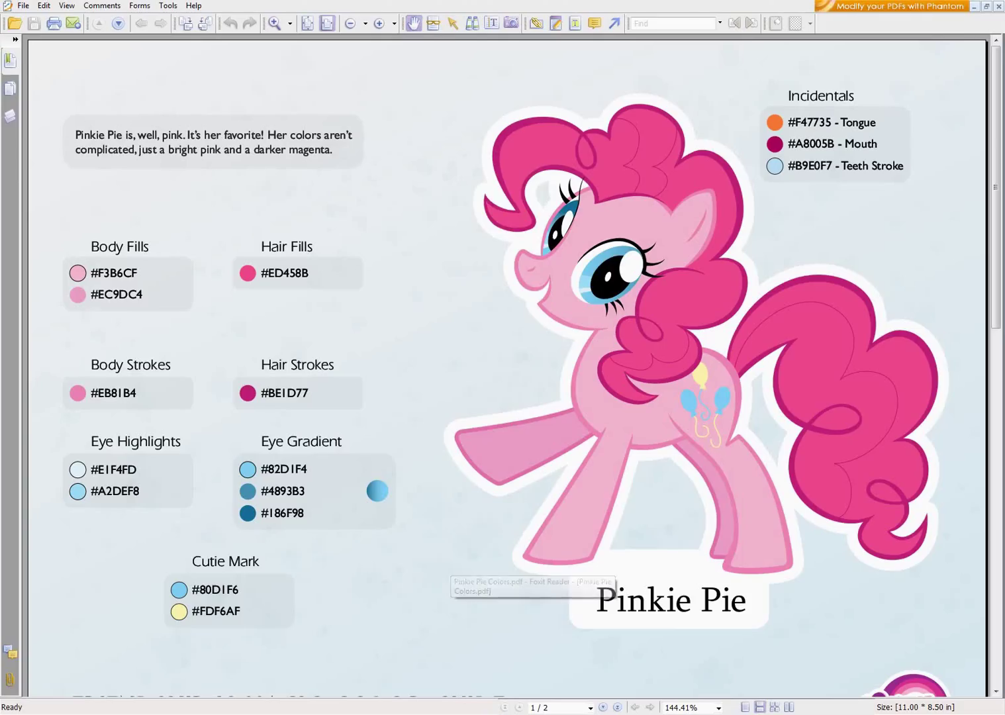
pyautogui.scroll(-1, 455, 543)
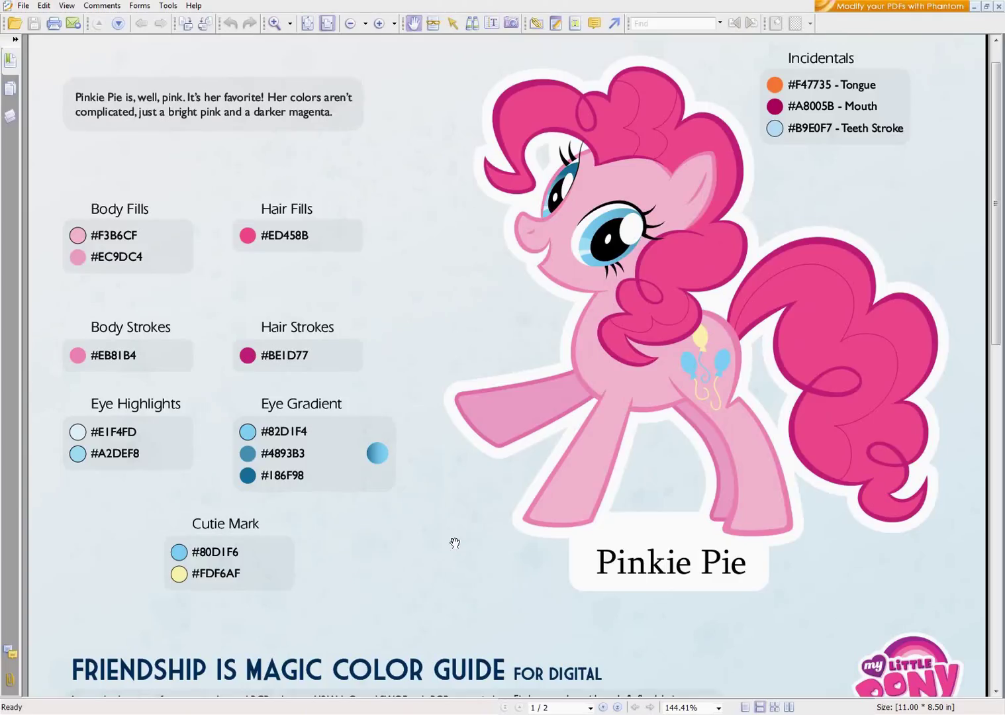
pyautogui.scroll(1, 455, 543)
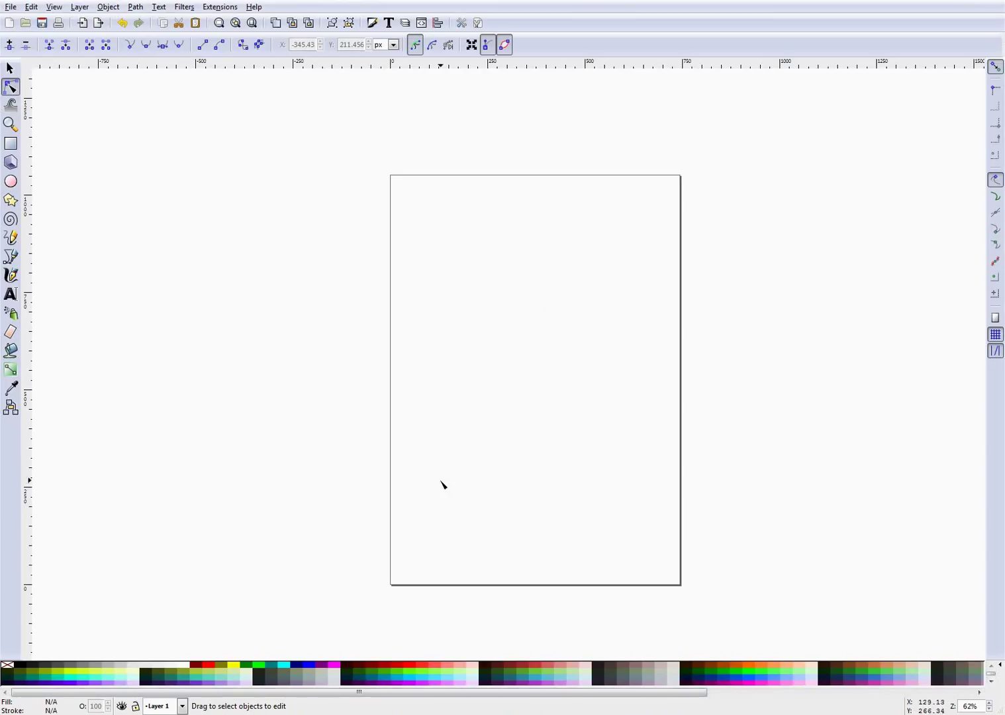
pyautogui.scroll(-3, 730, 512)
pyautogui.scroll(2, 730, 512)
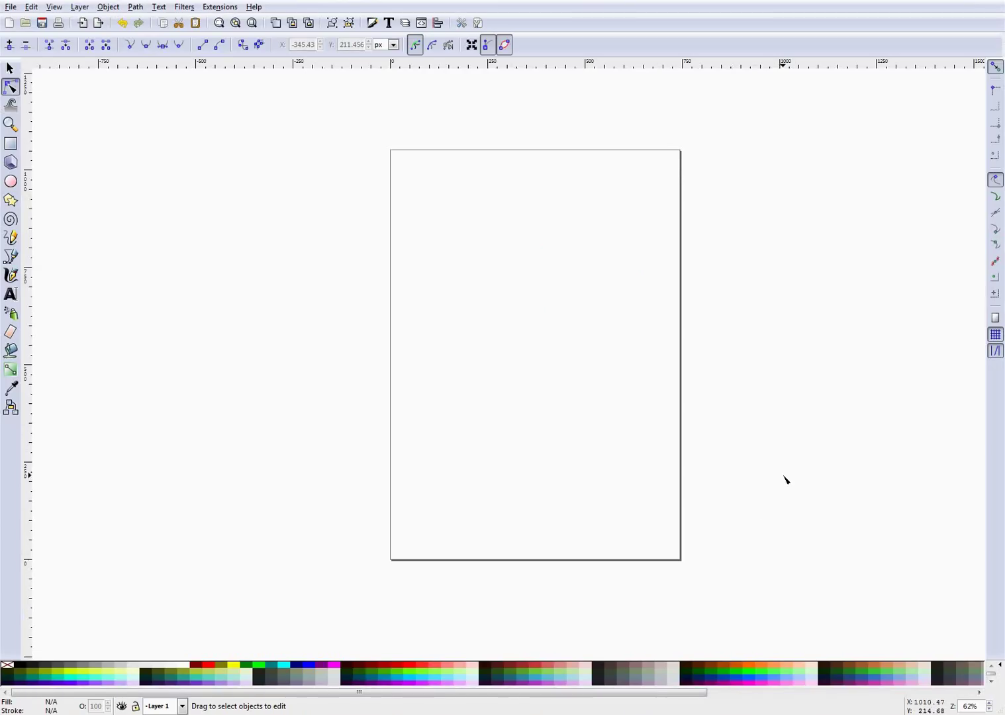
pyautogui.moveTo(785, 478); pyautogui.dragTo(660, 502)
pyautogui.hscroll(-2, 669, 467)
pyautogui.scroll(-1, 669, 467)
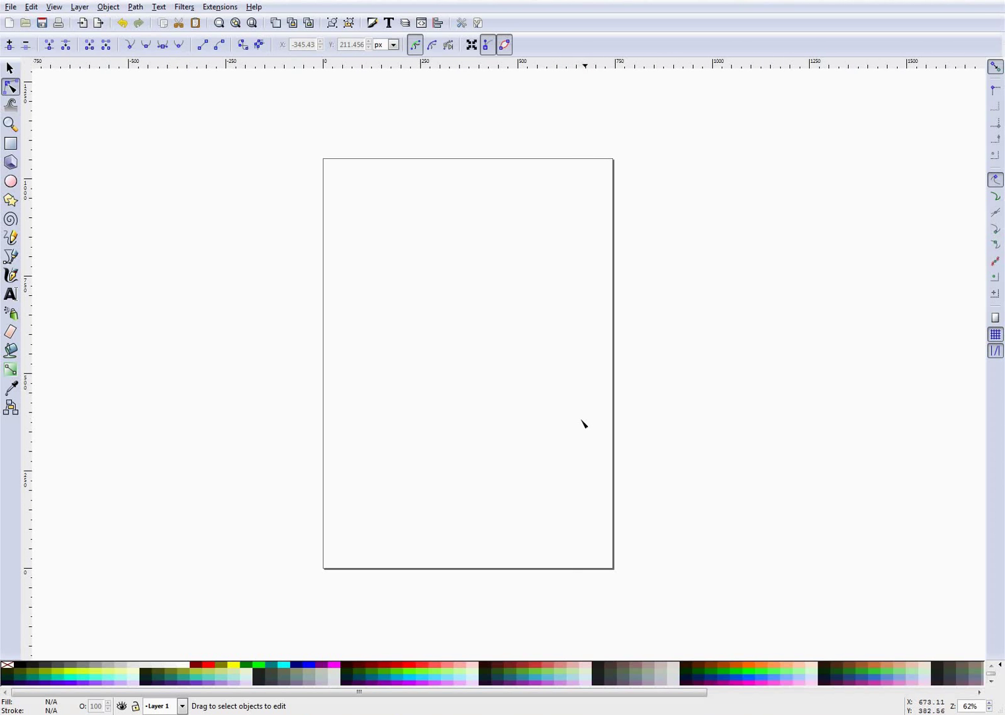
pyautogui.moveTo(393, 408); pyautogui.dragTo(420, 426)
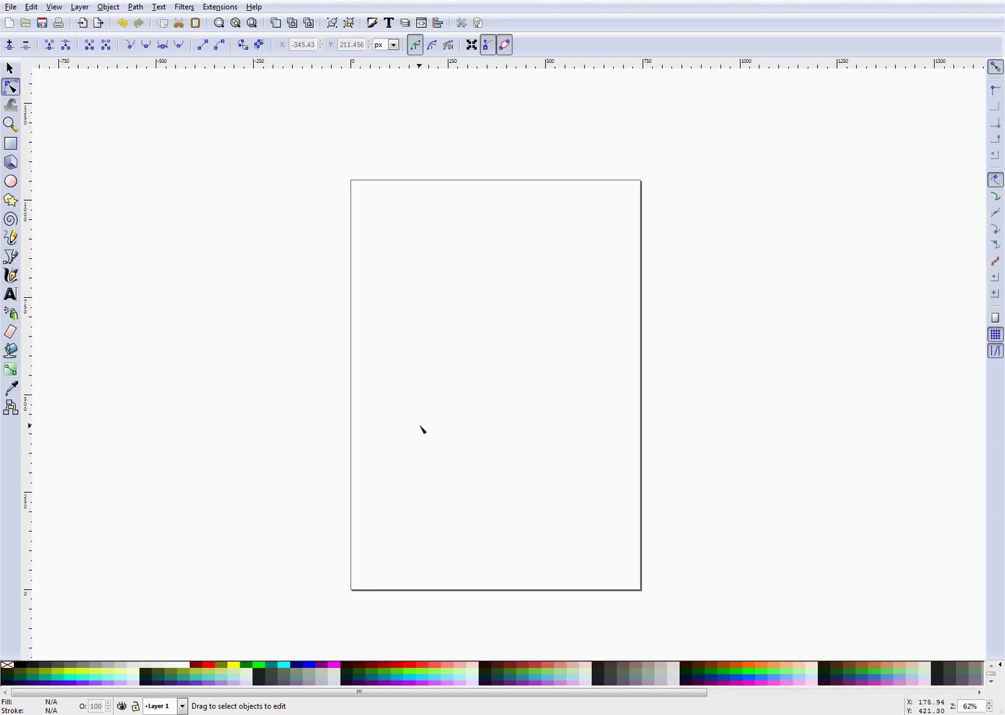
pyautogui.scroll(3, 421, 429)
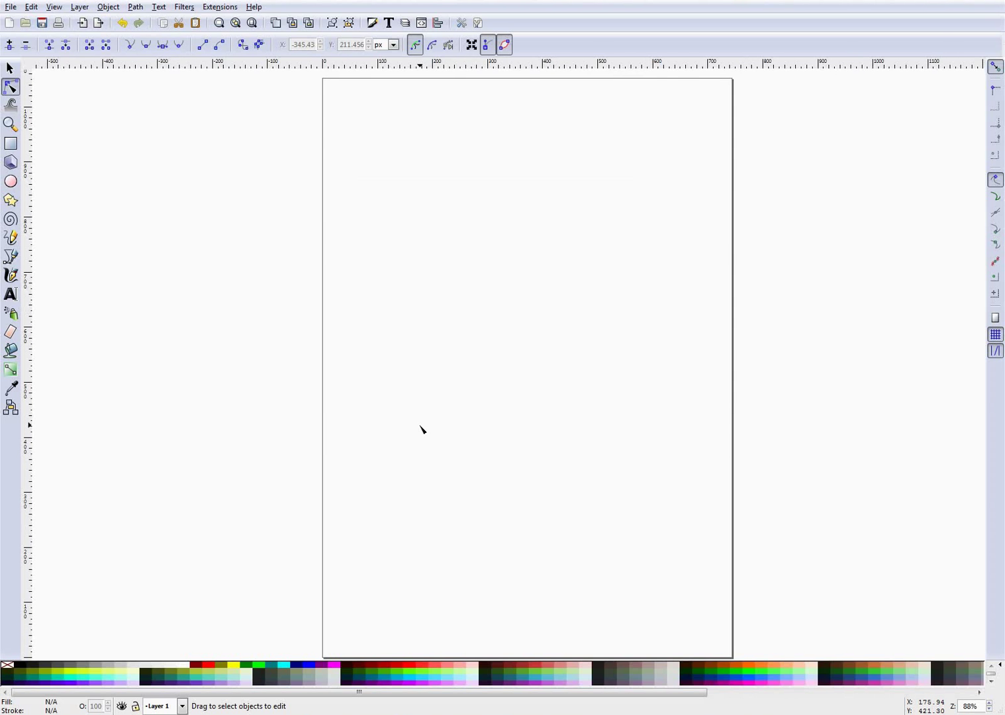
pyautogui.scroll(-7, 421, 429)
pyautogui.scroll(3, 411, 431)
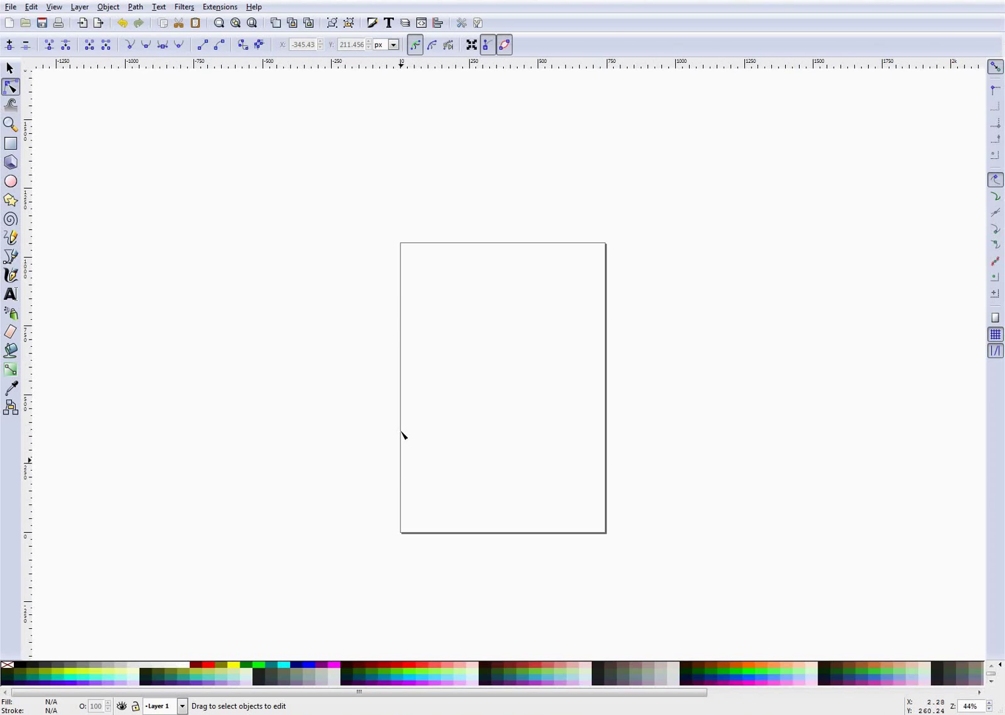
pyautogui.scroll(-2, 401, 435)
pyautogui.scroll(3, 401, 437)
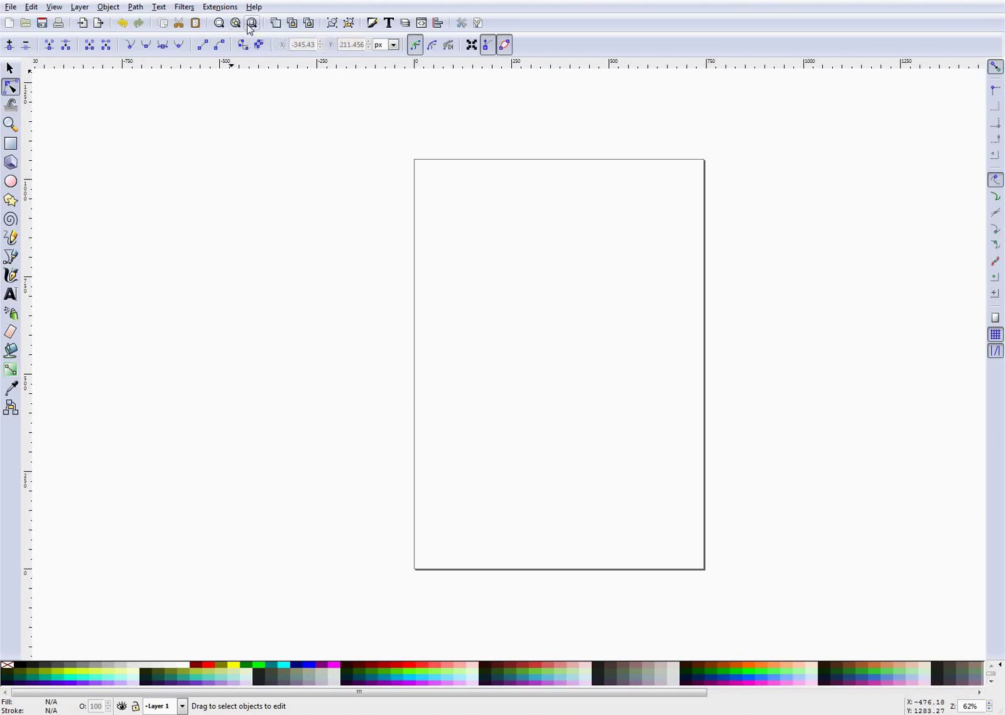
pyautogui.scroll(-1, 417, 329)
pyautogui.scroll(1, 417, 329)
pyautogui.click(80, 6)
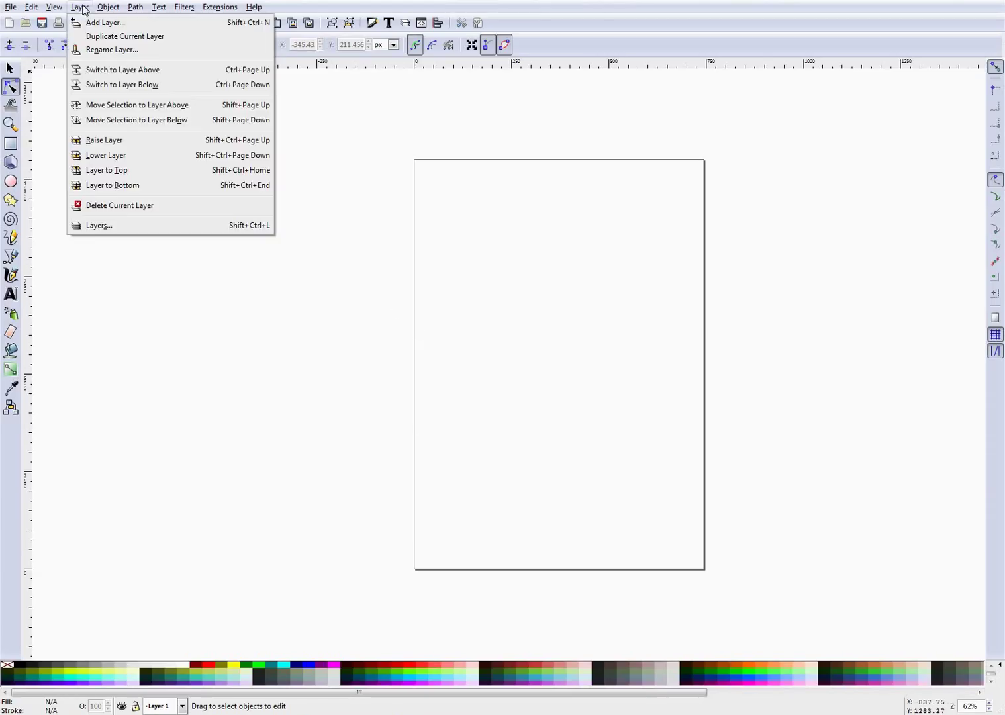
pyautogui.click(79, 6)
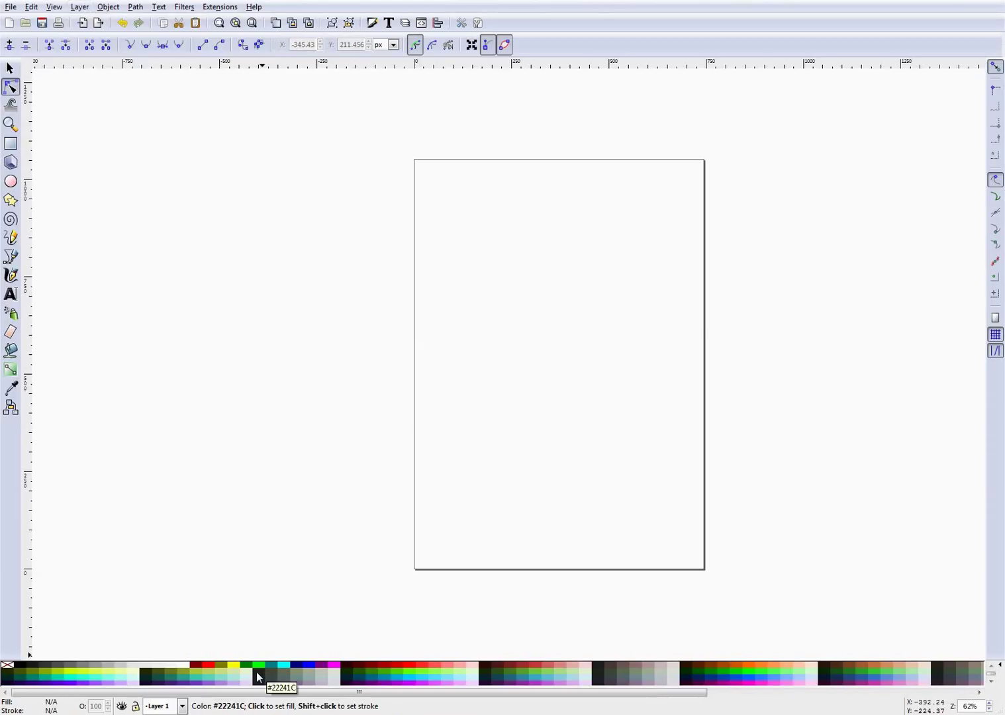
# Hide the color palette from the Inkscape window.
pyautogui.click(57, 7)
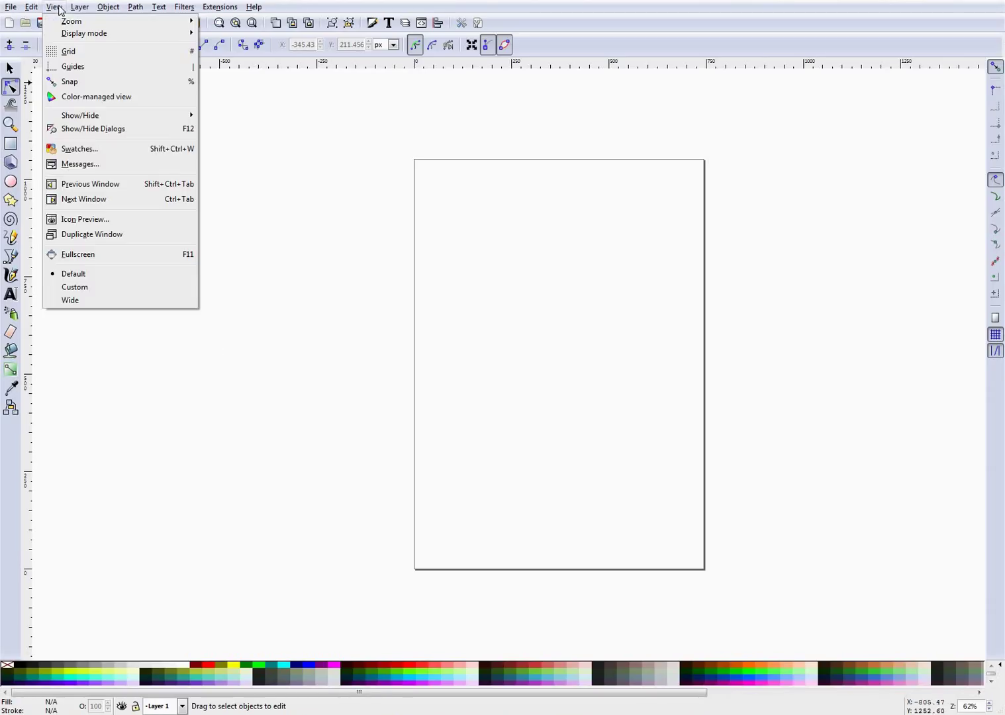
pyautogui.moveTo(123, 117)
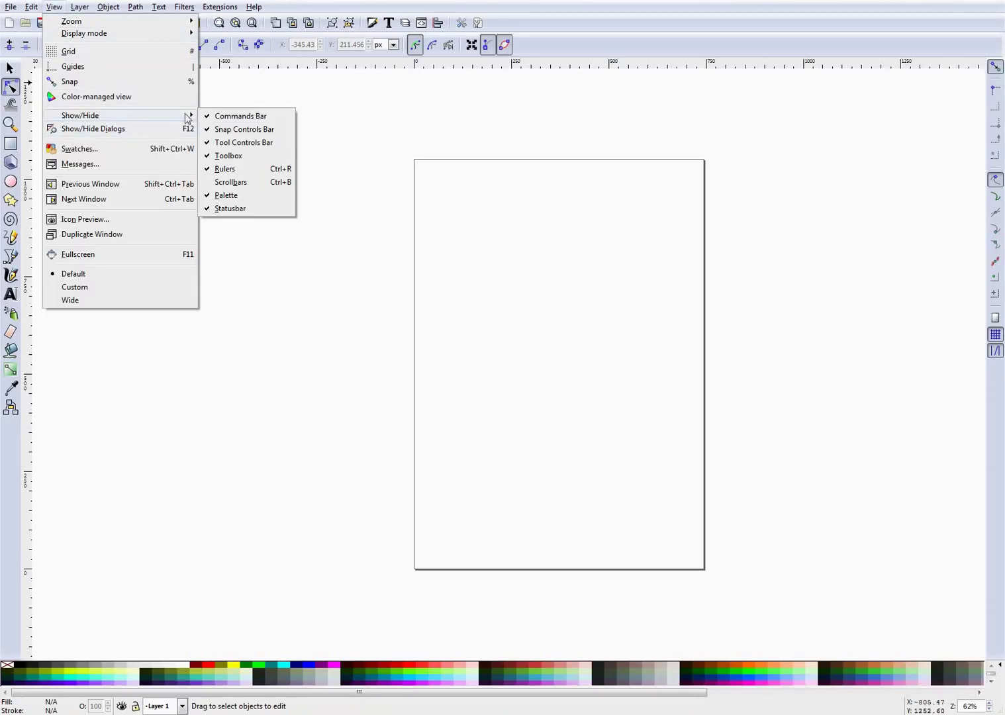
pyautogui.click(257, 197)
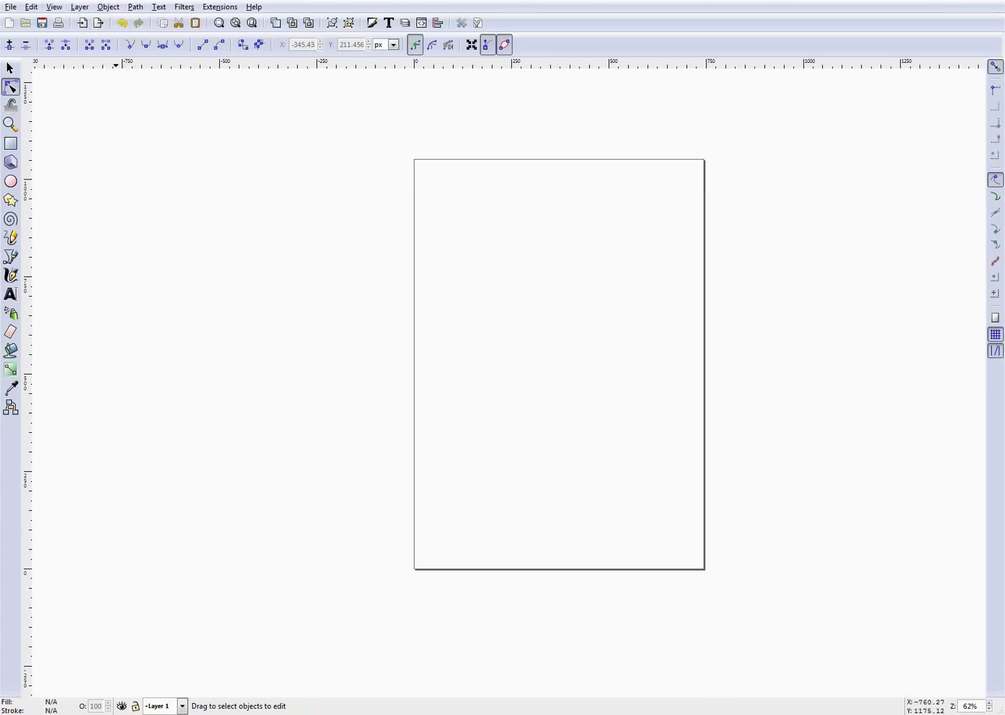
# Create a new document from the desktop_1600x1200 template and maximize its window.
pyautogui.click(11, 8)
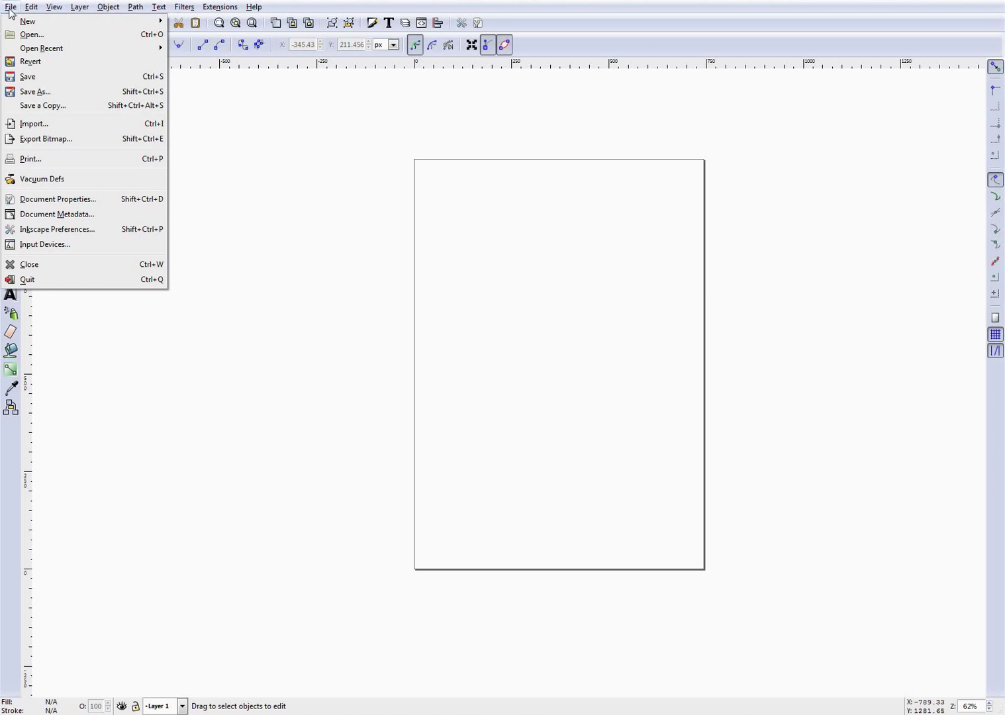
pyautogui.click(391, 188)
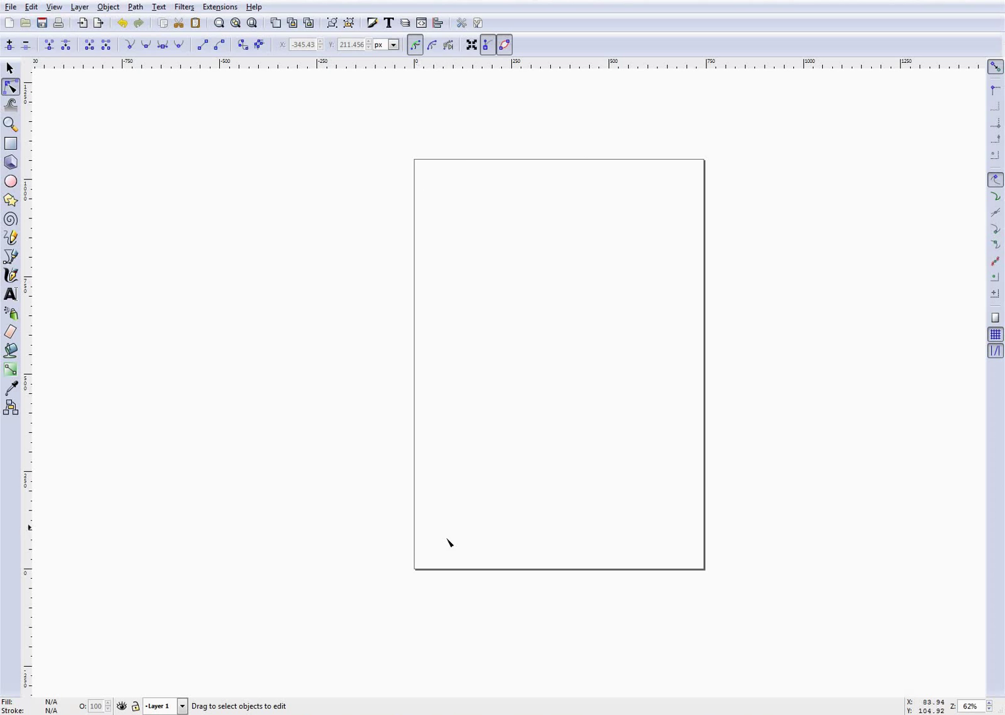
pyautogui.click(10, 9)
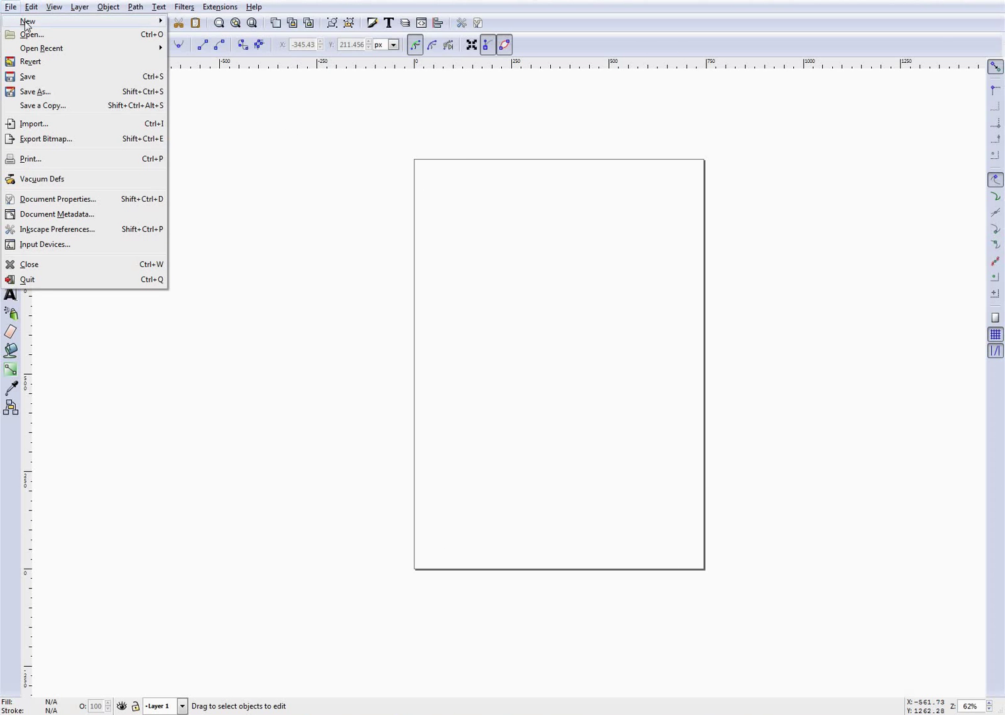
pyautogui.moveTo(27, 27)
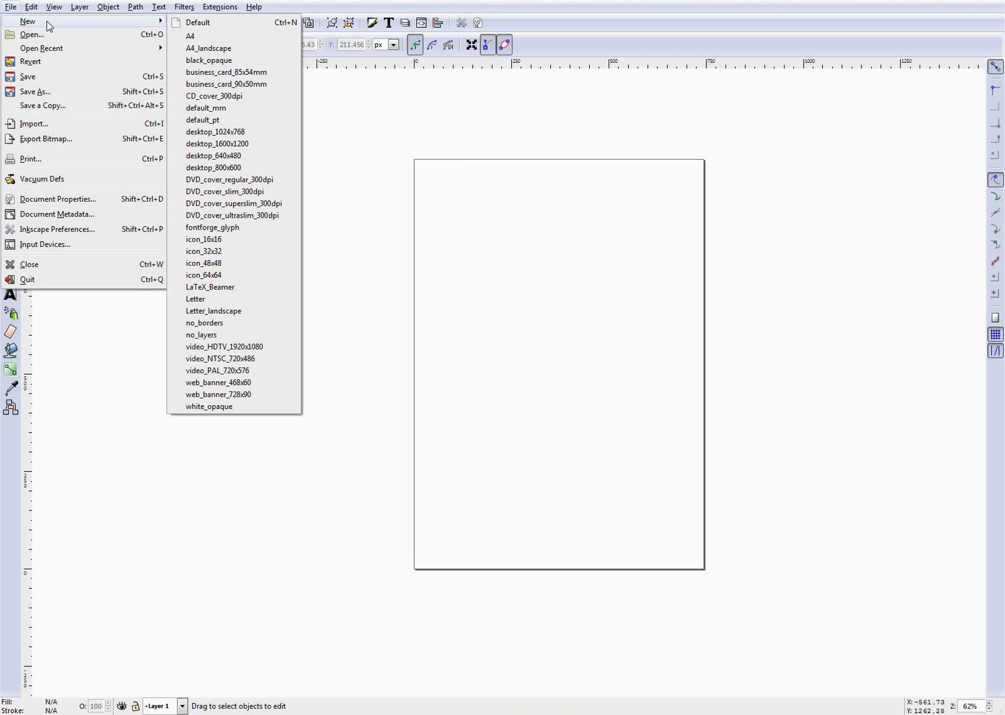
pyautogui.click(252, 144)
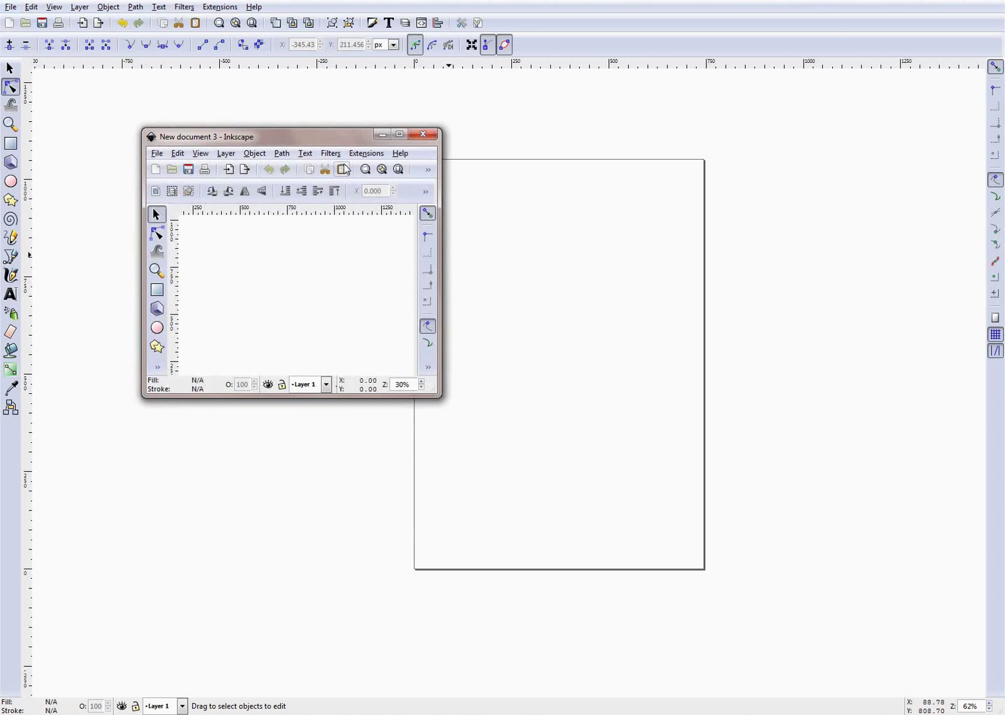
pyautogui.doubleClick(320, 141)
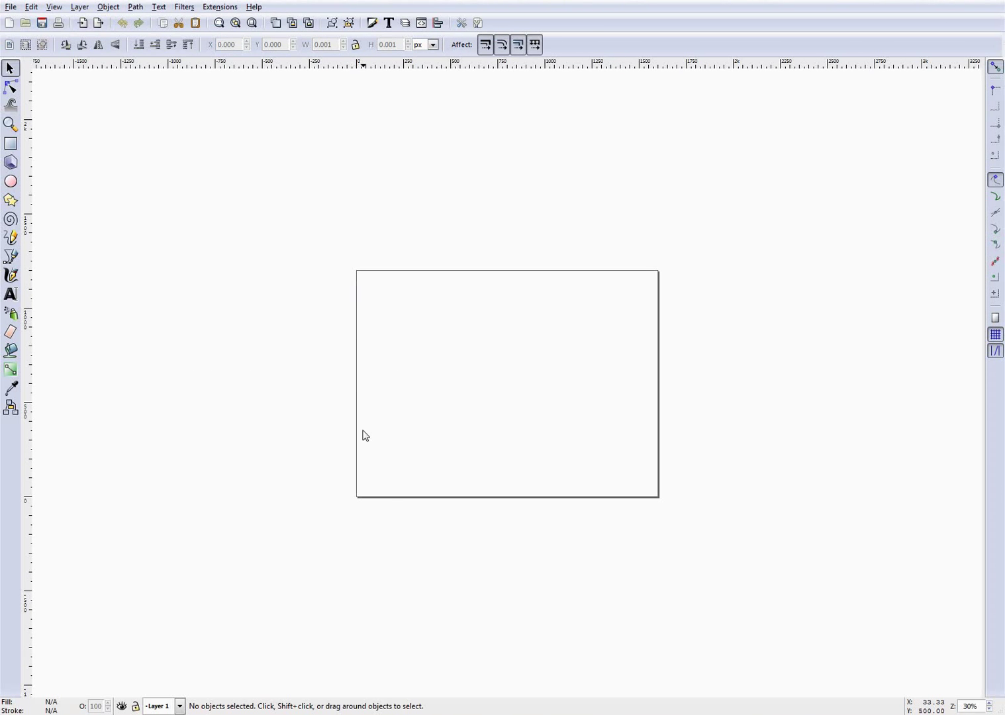
pyautogui.scroll(2, 549, 400)
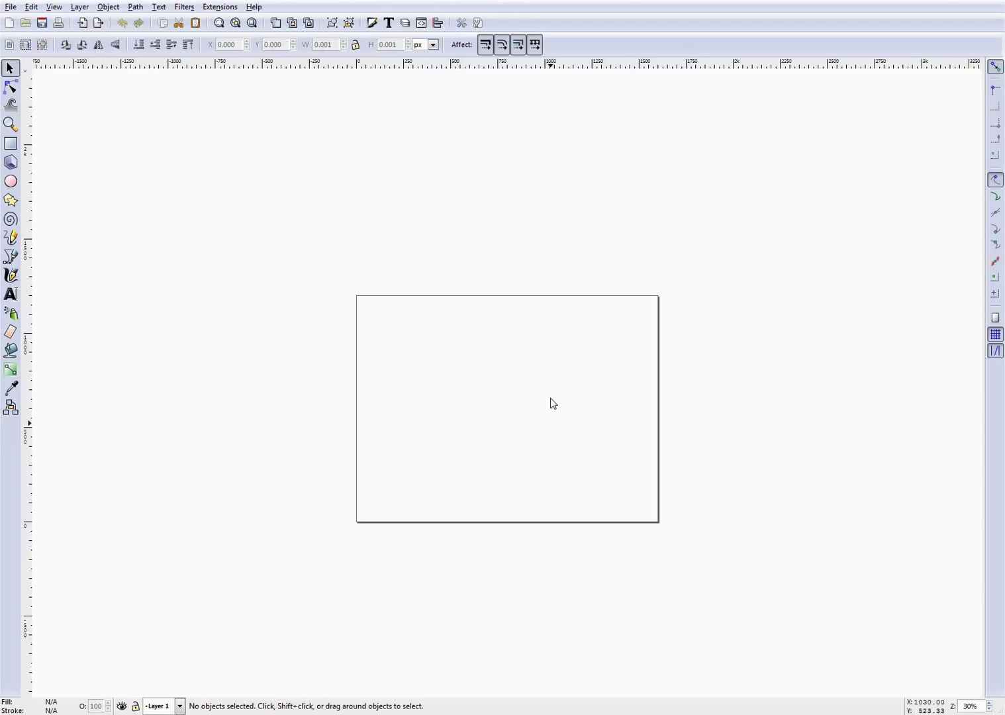
# Switch back to the original portrait document and close it without saving.
pyautogui.moveTo(646, 714)
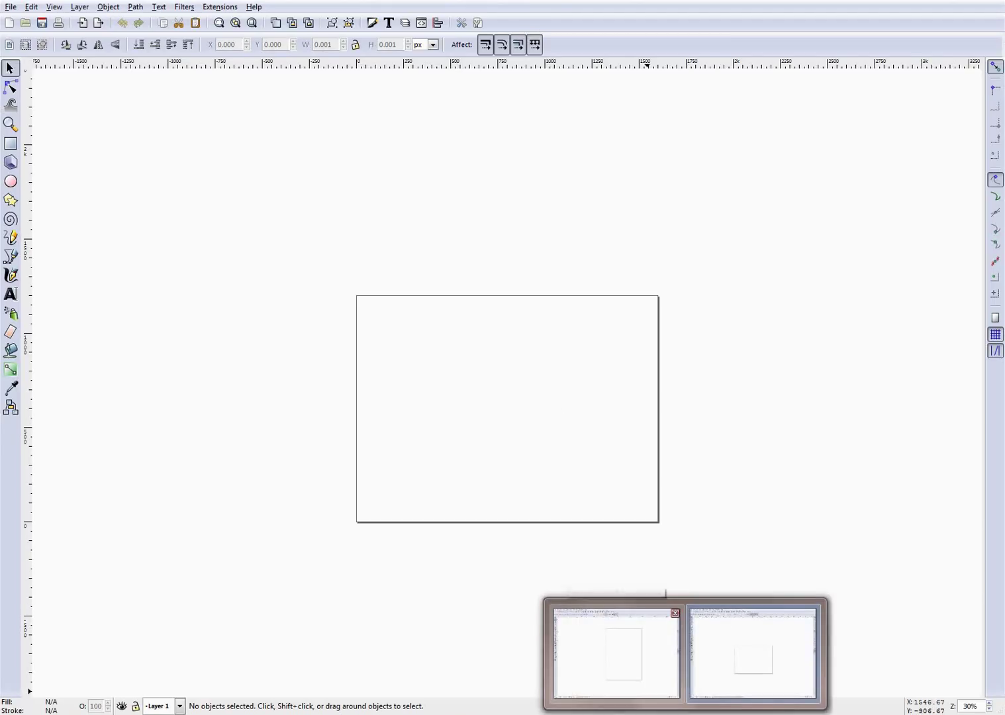
pyautogui.click(616, 652)
pyautogui.rightClick(634, 712)
pyautogui.click(630, 701)
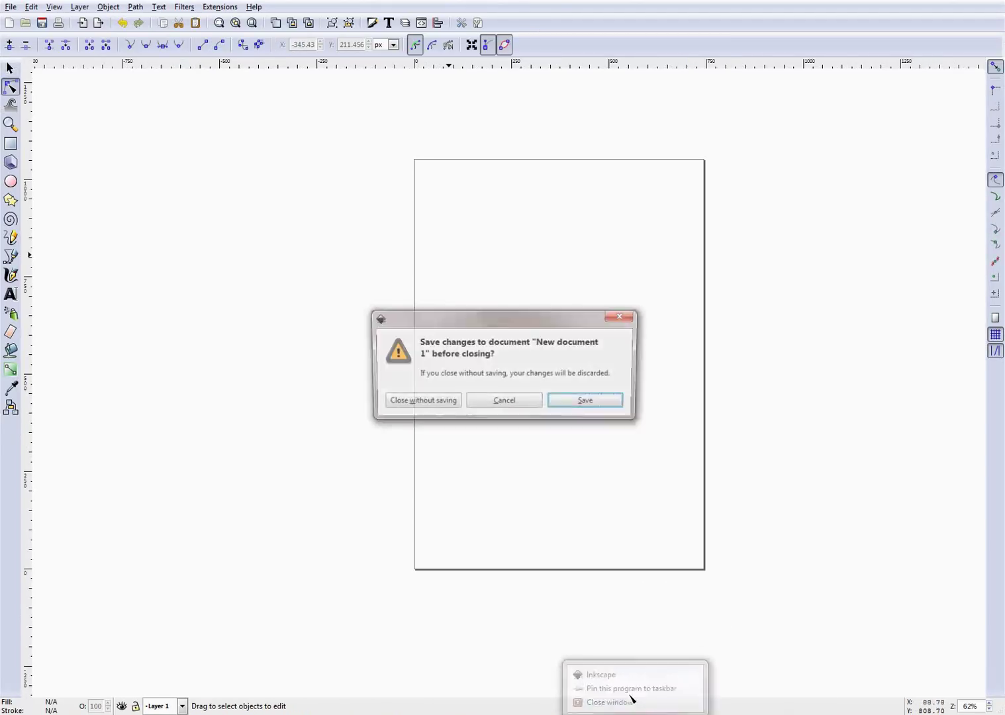
pyautogui.click(447, 402)
pyautogui.scroll(-2, 494, 496)
pyautogui.keyDown('ctrl'); pyautogui.scroll(1, 491, 491); pyautogui.keyUp('ctrl')
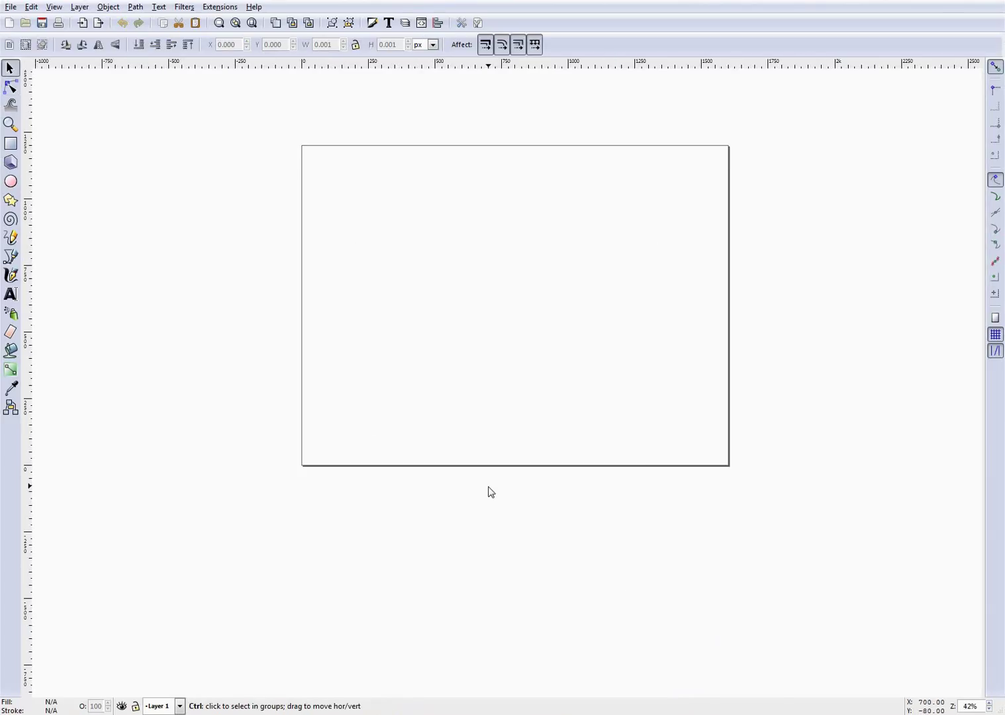
pyautogui.scroll(2, 491, 492)
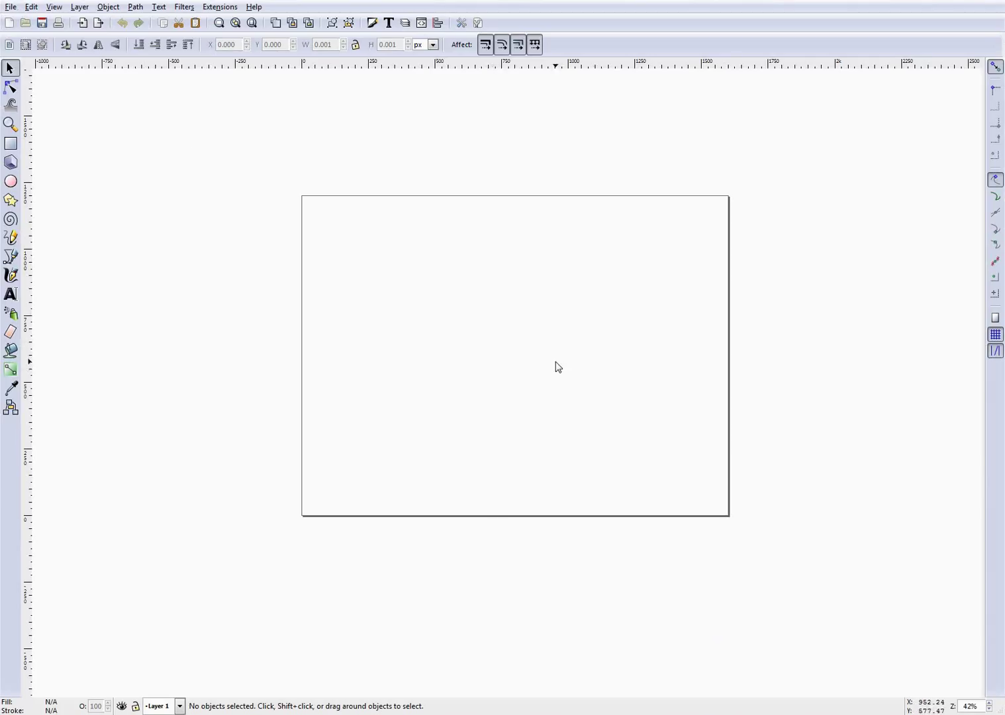
pyautogui.click(11, 8)
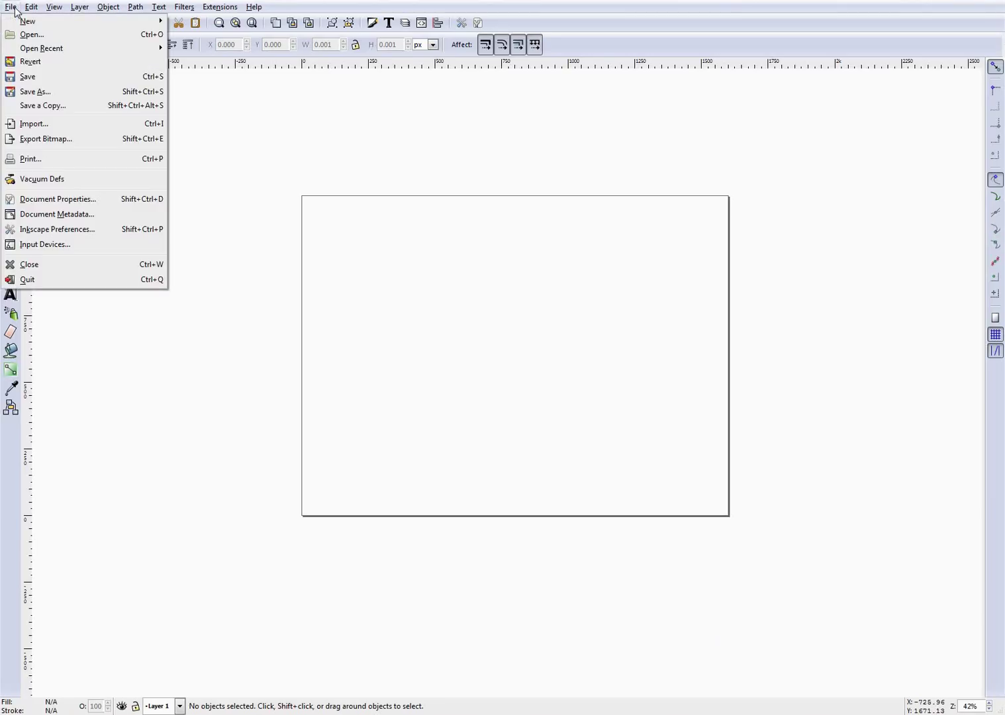
pyautogui.click(78, 123)
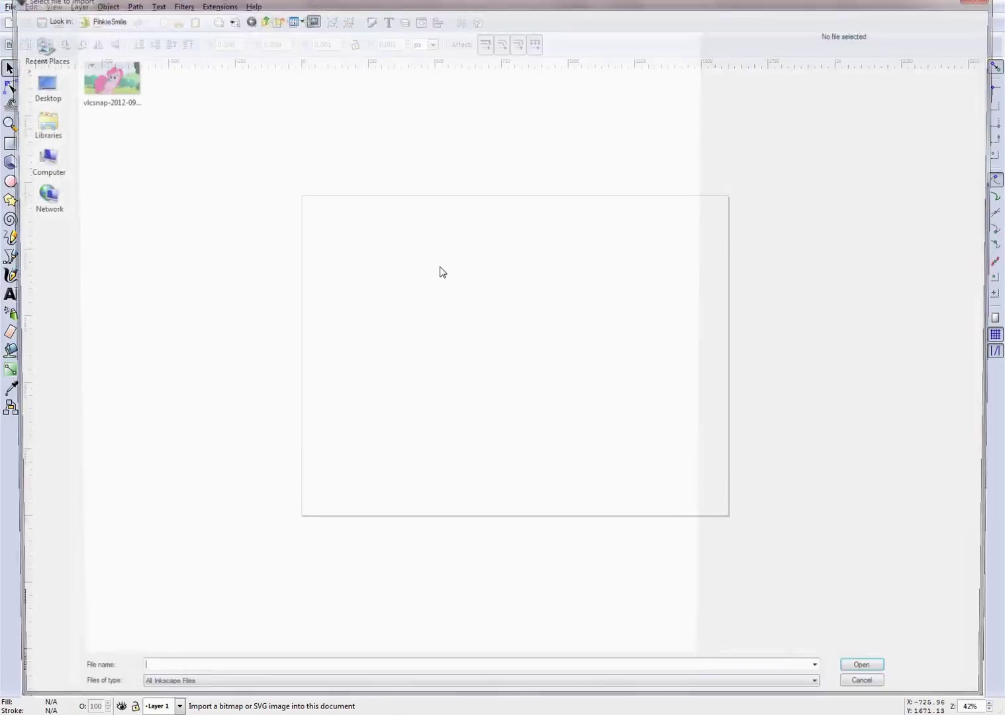
pyautogui.click(121, 101)
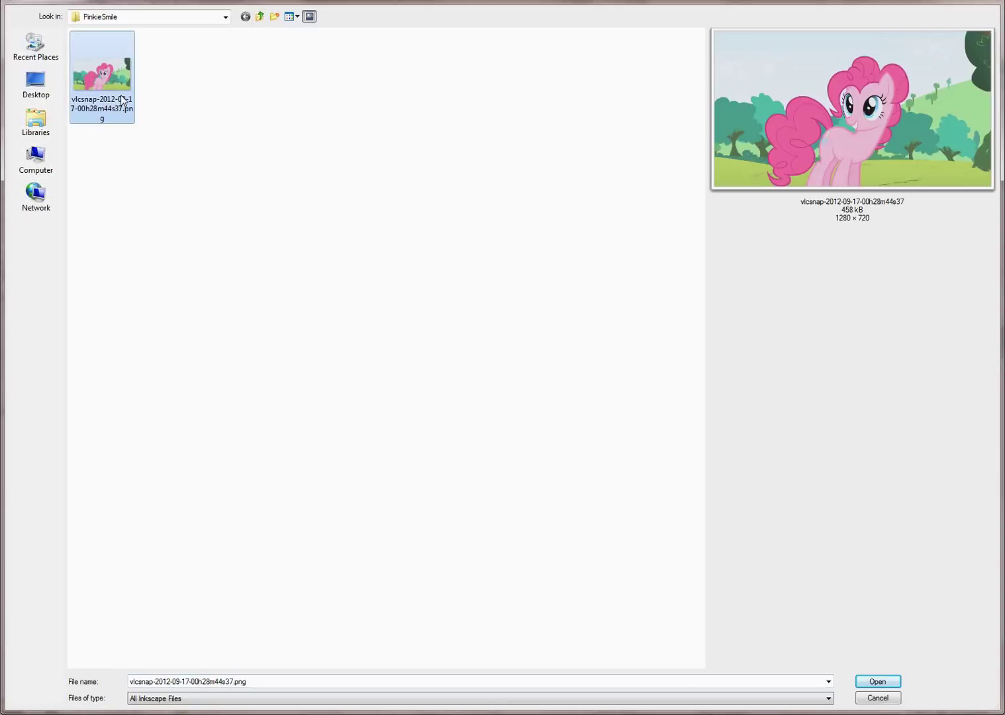
pyautogui.click(880, 683)
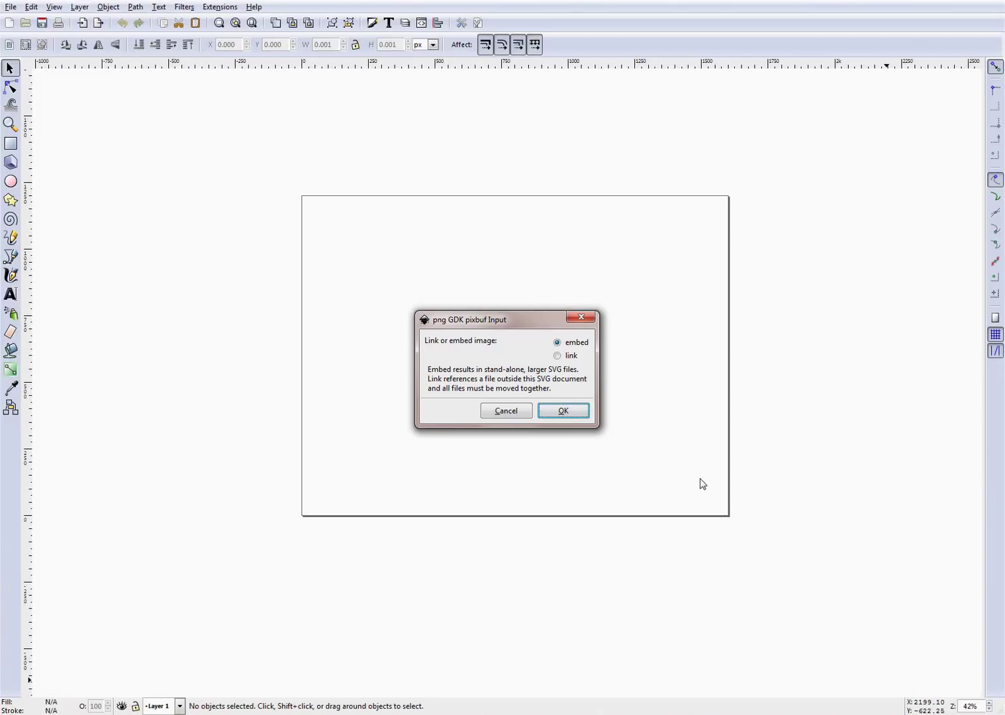
pyautogui.click(563, 357)
pyautogui.click(582, 344)
pyautogui.click(584, 414)
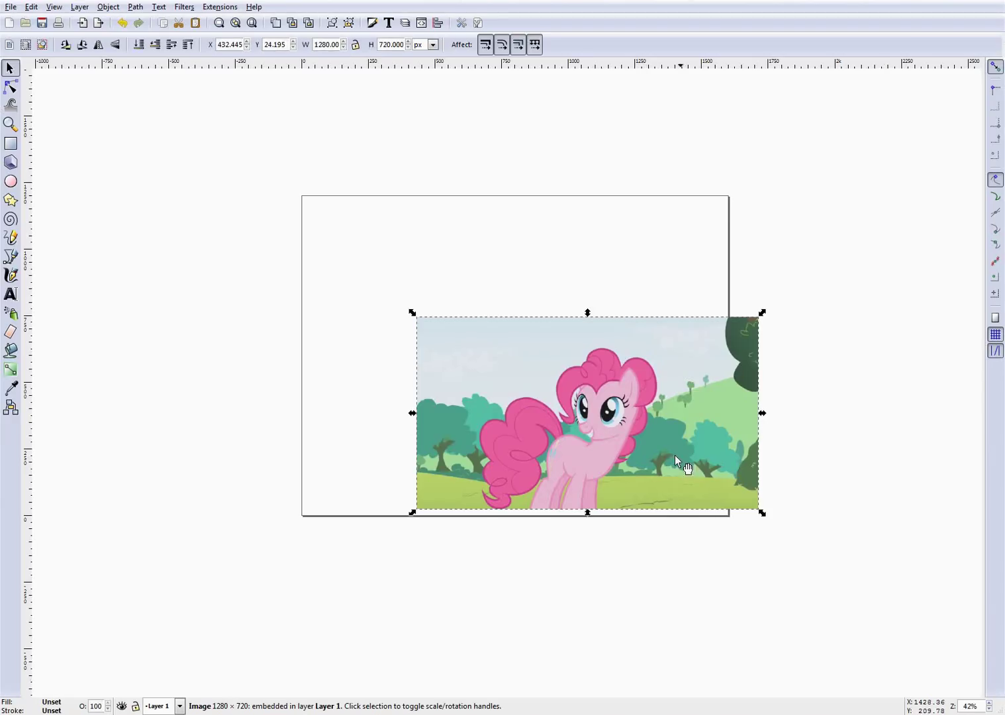
# Move the imported screenshot so it lies fully inside the page, at about X 147, Y 301 px.
pyautogui.moveTo(609, 425); pyautogui.dragTo(493, 366)
pyautogui.click(740, 516)
pyautogui.click(525, 361)
pyautogui.click(748, 534)
pyautogui.scroll(2, 597, 399)
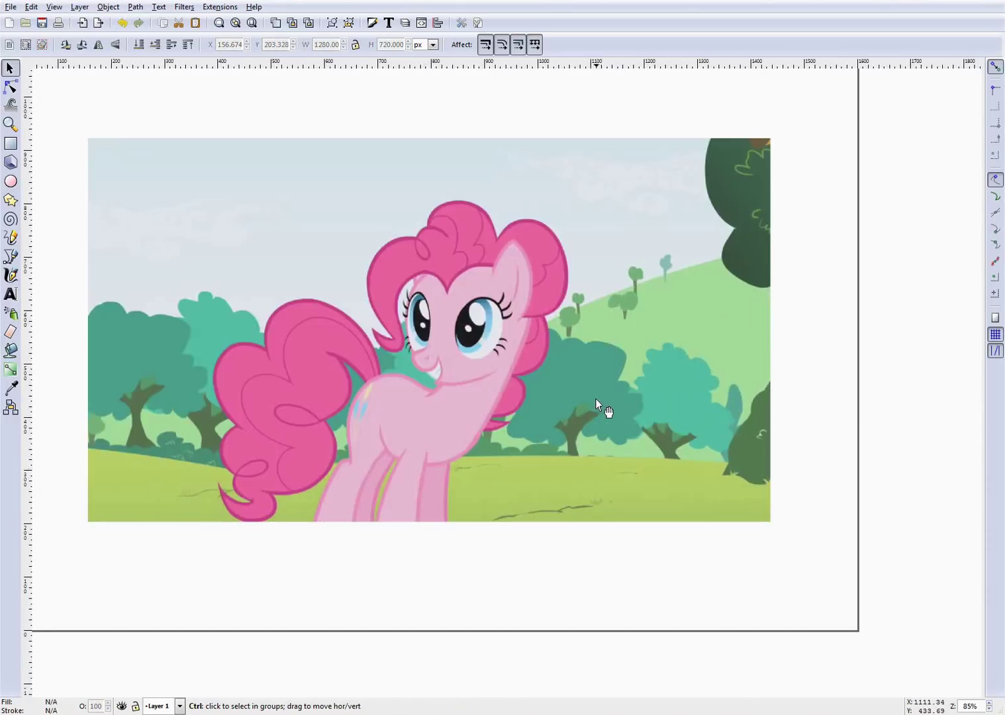
pyautogui.scroll(-1, 596, 398)
pyautogui.scroll(1, 506, 365)
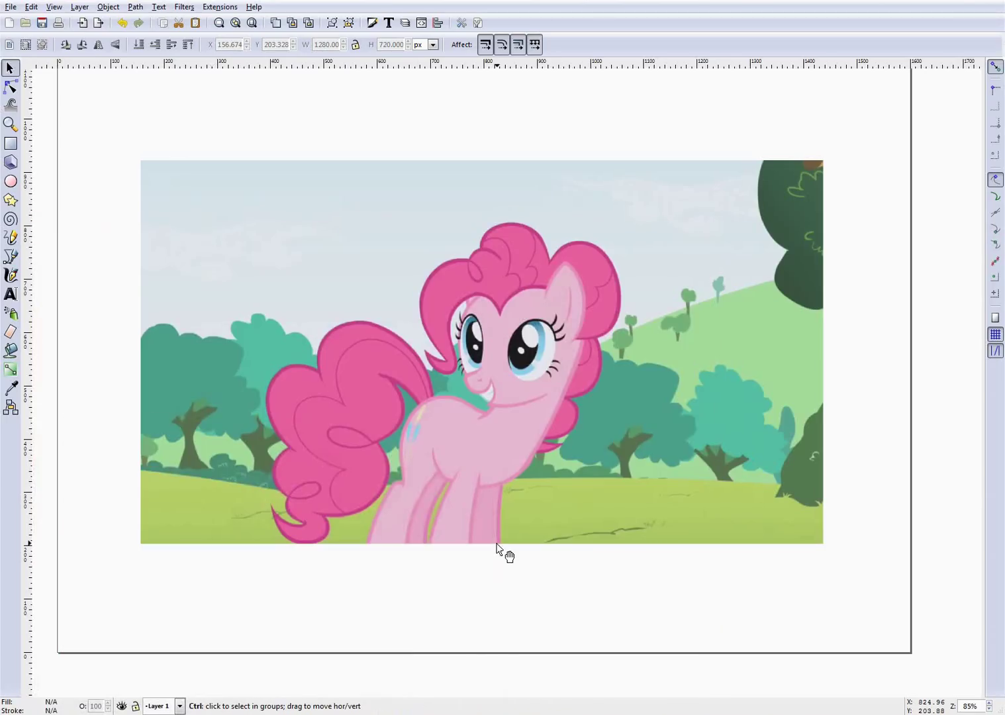
pyautogui.scroll(-1, 496, 544)
pyautogui.scroll(1, 478, 554)
pyautogui.click(567, 480)
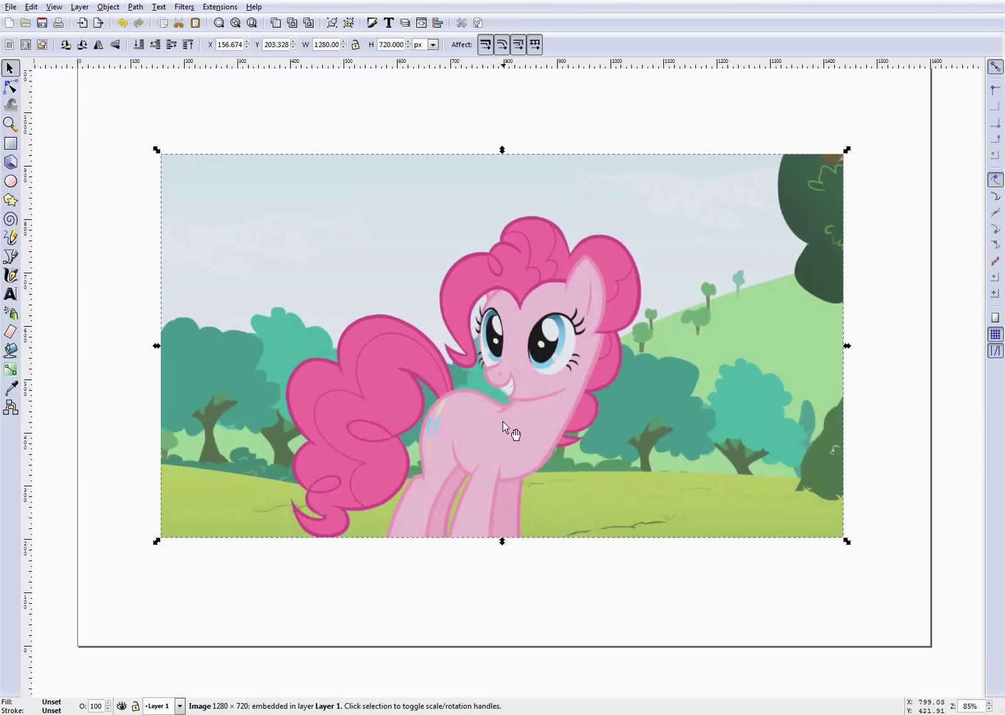
pyautogui.moveTo(502, 421)
pyautogui.mouseDown()
pyautogui.moveTo(459, 322)
pyautogui.moveTo(520, 333)
pyautogui.moveTo(376, 337)
pyautogui.moveTo(523, 363)
pyautogui.moveTo(496, 375)
pyautogui.mouseUp()
pyautogui.scroll(-2, 827, 543)
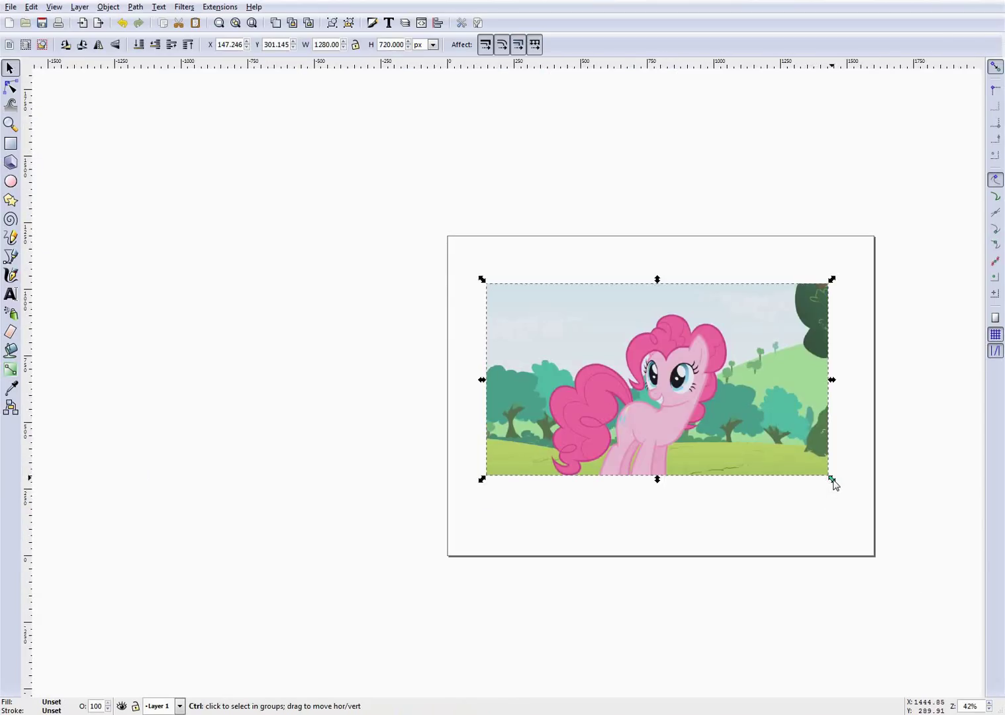
# Try to enlarge the screenshot from its lower-right corner and undo the scaling.
pyautogui.moveTo(831, 481); pyautogui.dragTo(935, 605)
pyautogui.press('Escape')
pyautogui.scroll(1, 841, 541)
pyautogui.scroll(1, 842, 542)
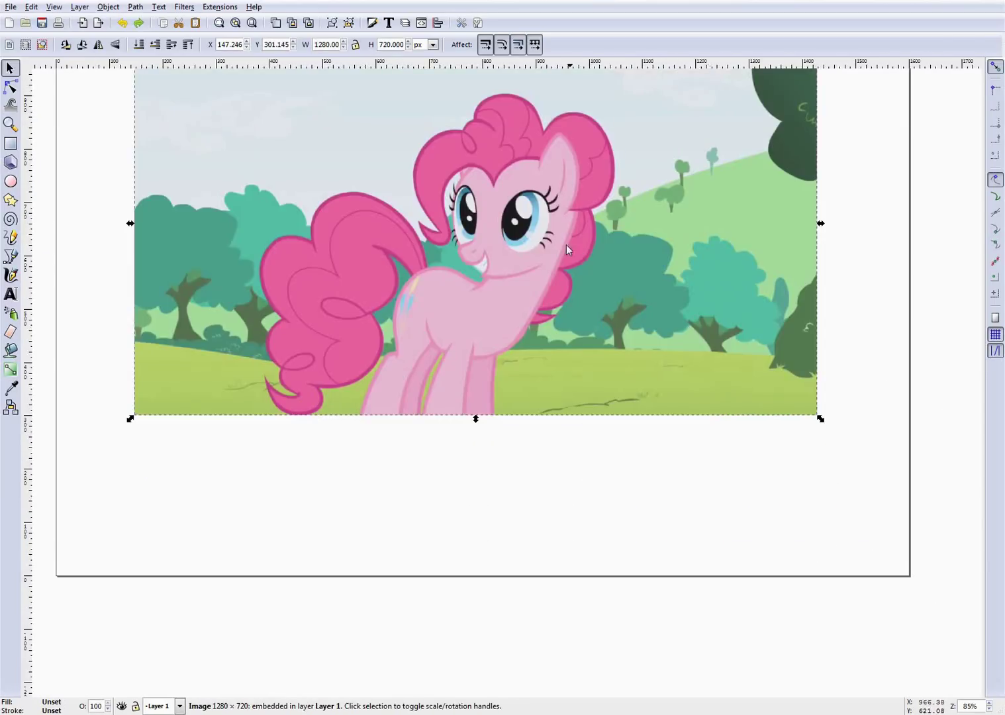
# Reposition the screenshot on the page at about X 135, Y 219 px and lock Layer 1.
pyautogui.moveTo(566, 244); pyautogui.dragTo(507, 293)
pyautogui.scroll(2, 287, 685)
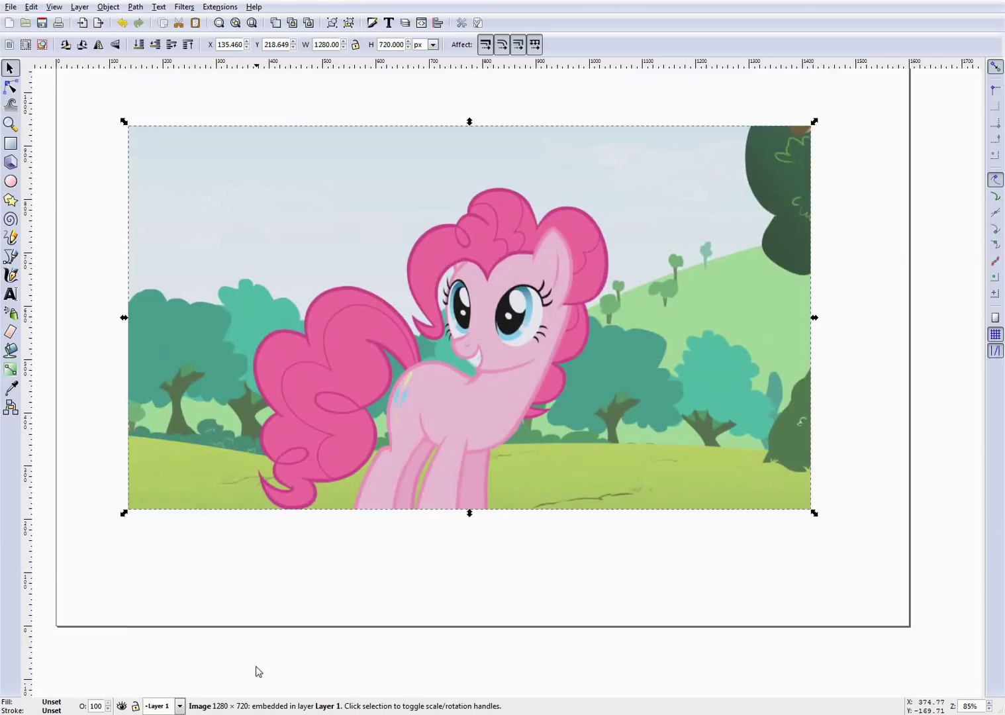
pyautogui.click(135, 706)
pyautogui.click(320, 606)
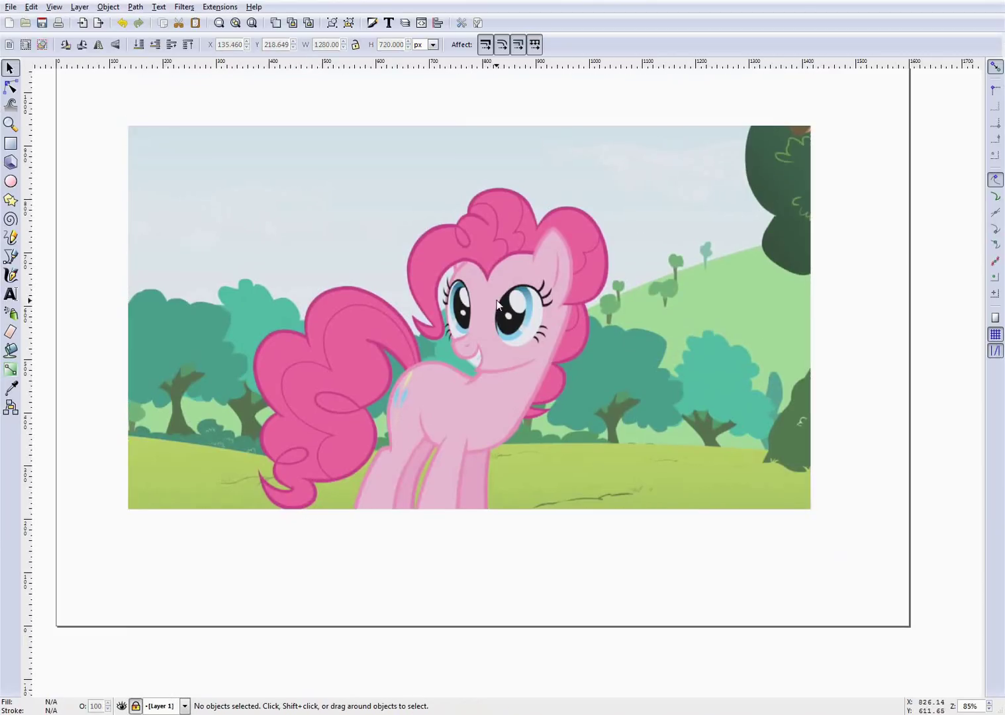
pyautogui.moveTo(199, 186); pyautogui.dragTo(642, 450)
pyautogui.scroll(6, 544, 507)
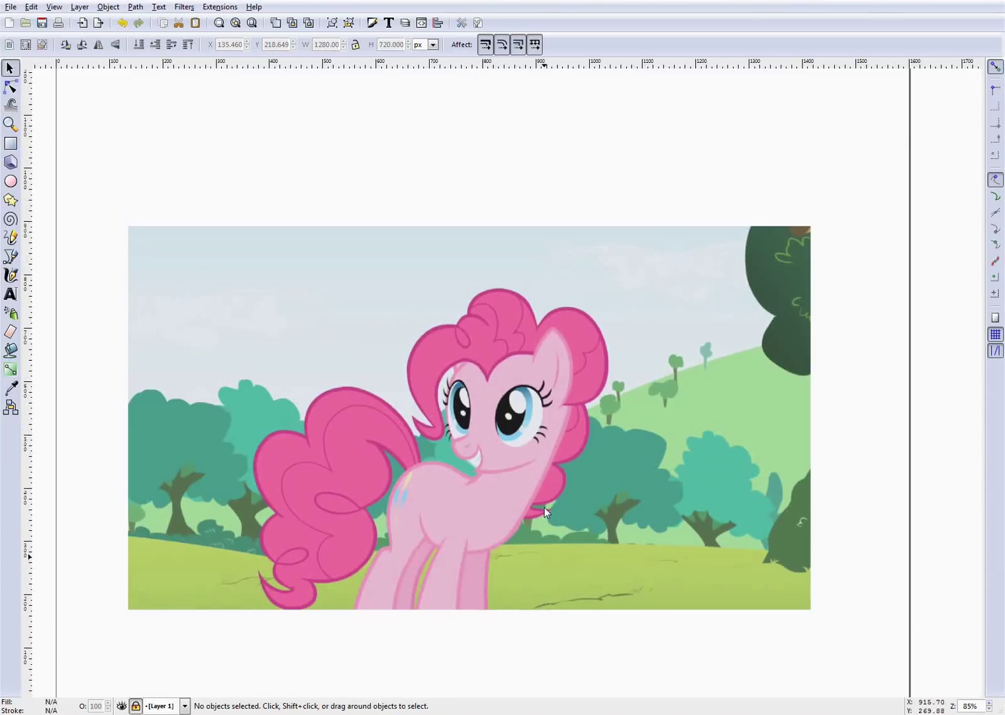
pyautogui.scroll(-5, 352, 310)
pyautogui.scroll(4, 397, 430)
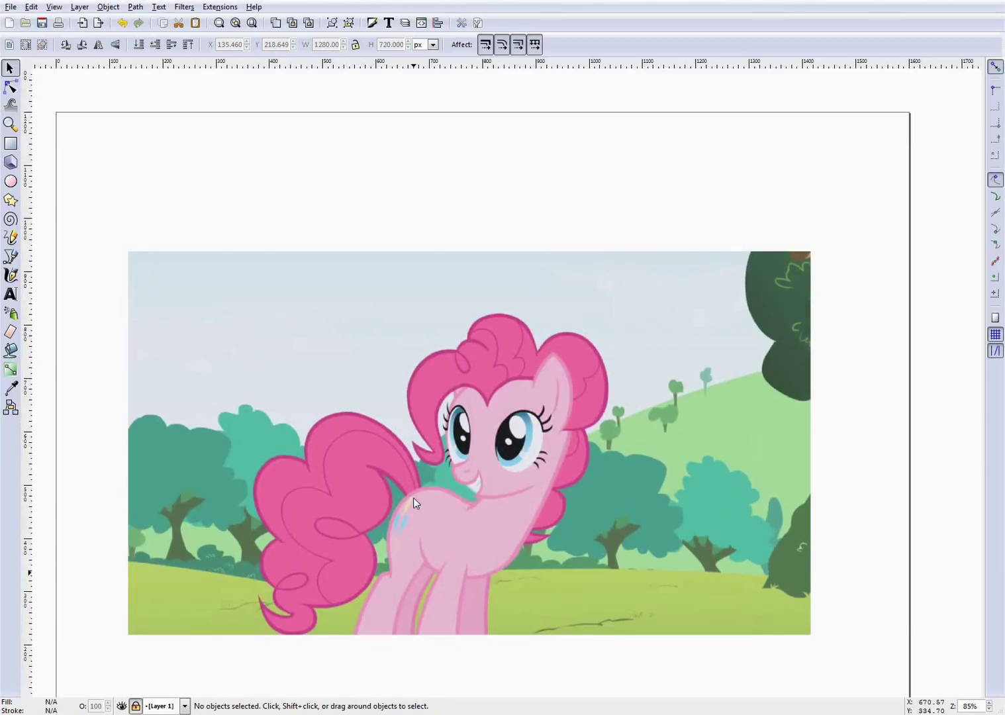
pyautogui.scroll(-4, 413, 503)
pyautogui.hotkey('ctrl', 'Down')
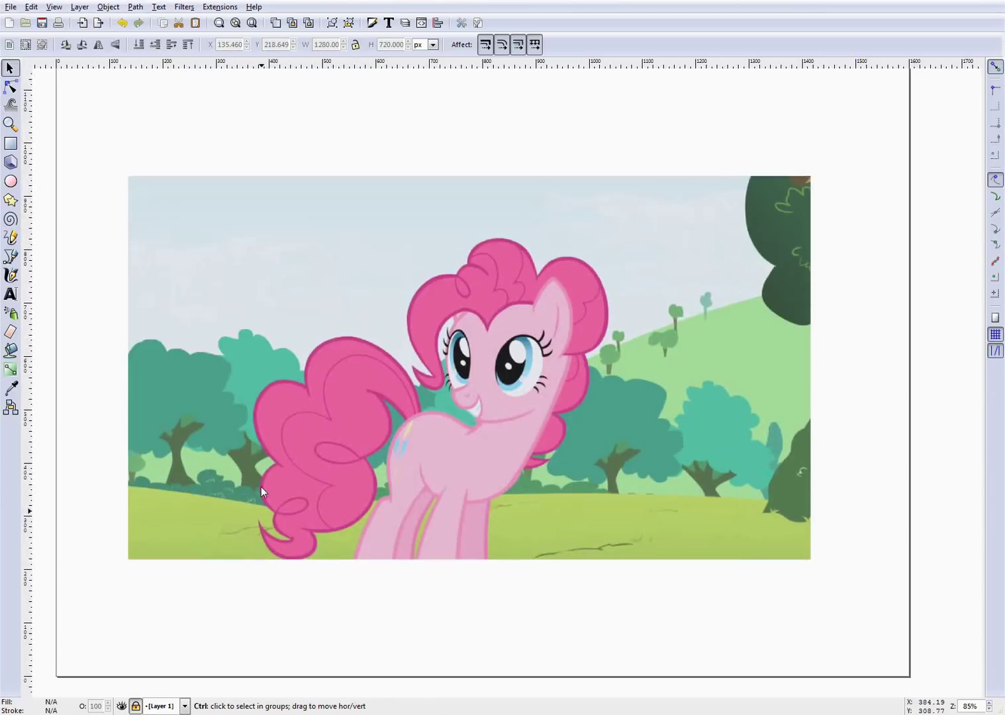
pyautogui.hotkey('ctrl', 'Left')
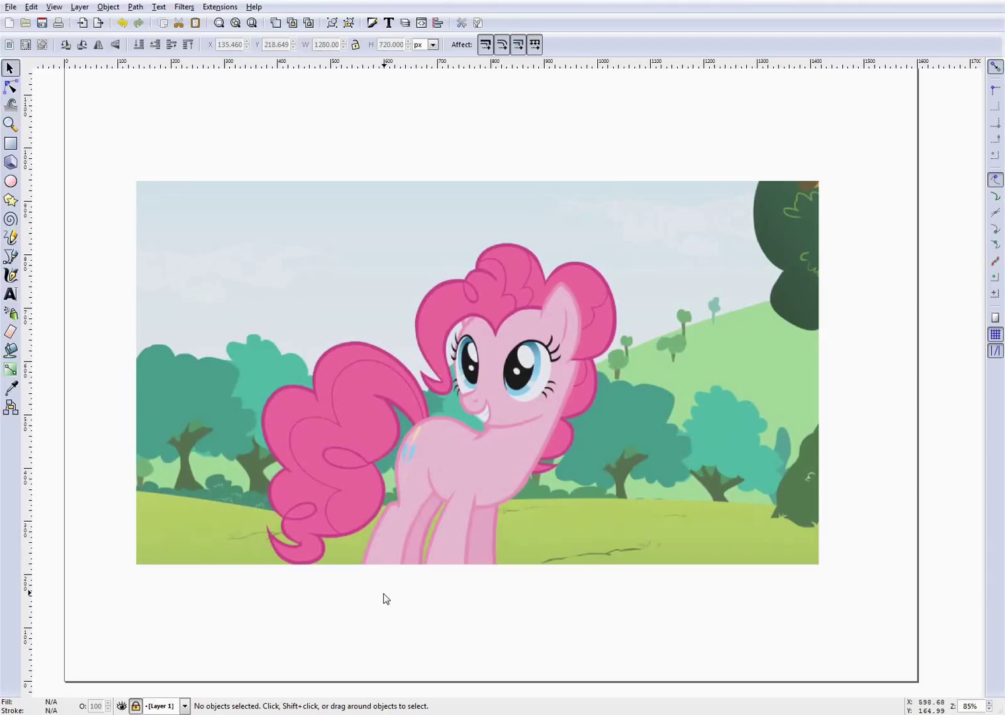
pyautogui.scroll(1, 334, 612)
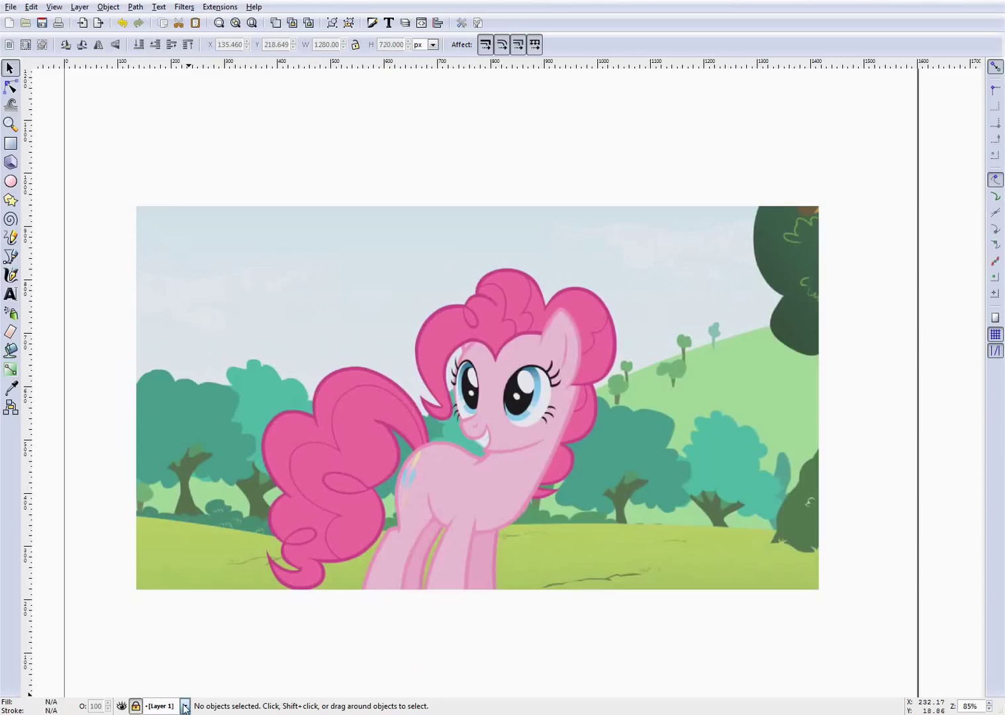
pyautogui.scroll(-4, 313, 621)
pyautogui.scroll(7, 315, 619)
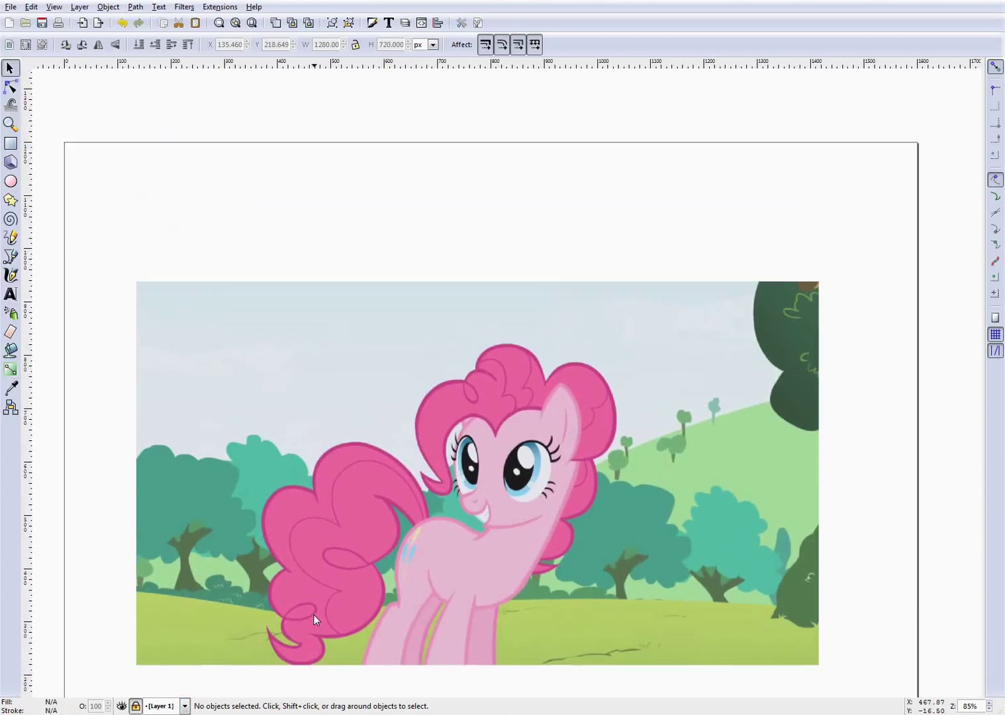
pyautogui.scroll(-7, 278, 646)
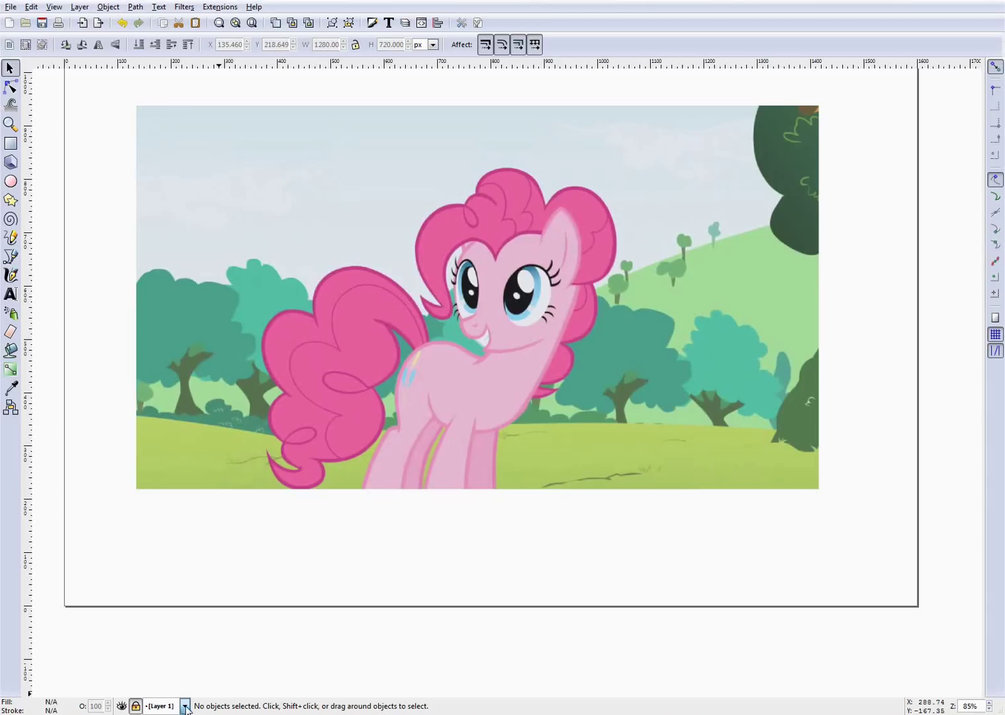
pyautogui.scroll(4, 375, 558)
pyautogui.scroll(-2, 238, 644)
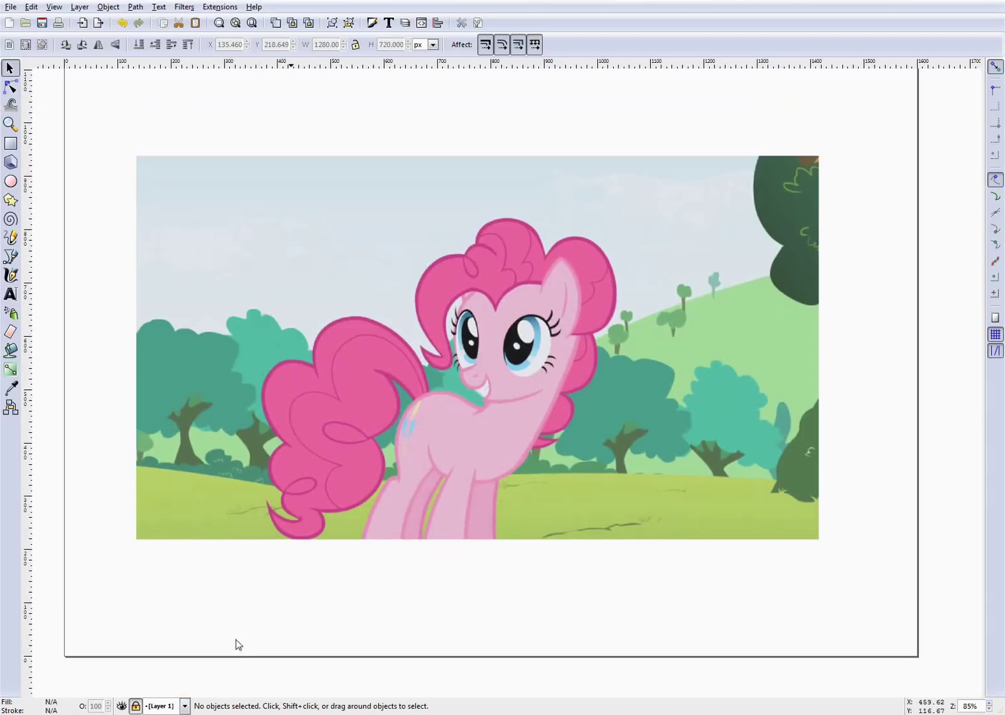
# Hide Layer 1 with the reference screenshot and show it again.
pyautogui.click(121, 705)
pyautogui.click(121, 706)
pyautogui.click(121, 706)
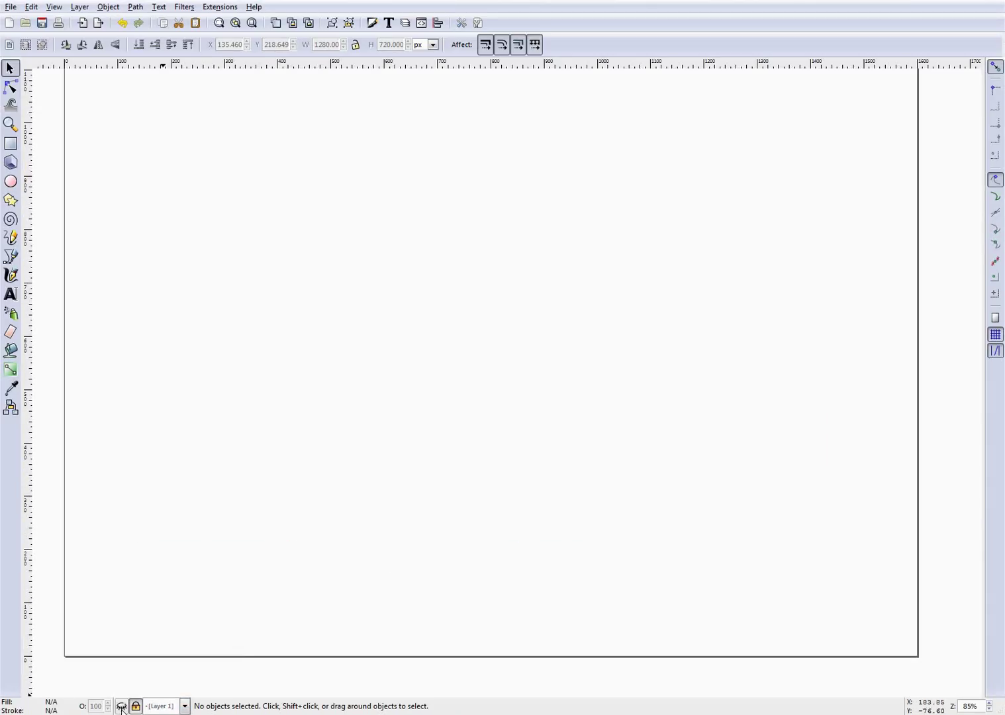
pyautogui.click(121, 706)
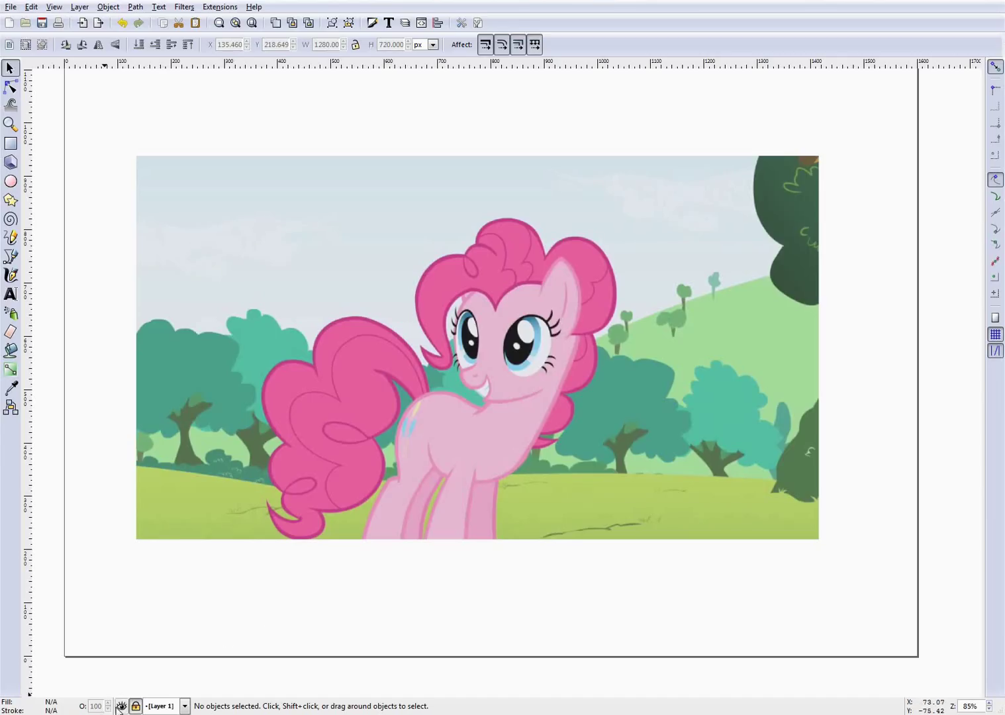
pyautogui.click(121, 706)
pyautogui.click(122, 707)
pyautogui.scroll(3, 493, 445)
pyautogui.scroll(-3, 492, 445)
pyautogui.scroll(-1, 540, 424)
pyautogui.keyDown('ctrl'); pyautogui.scroll(1, 535, 313); pyautogui.keyUp('ctrl')
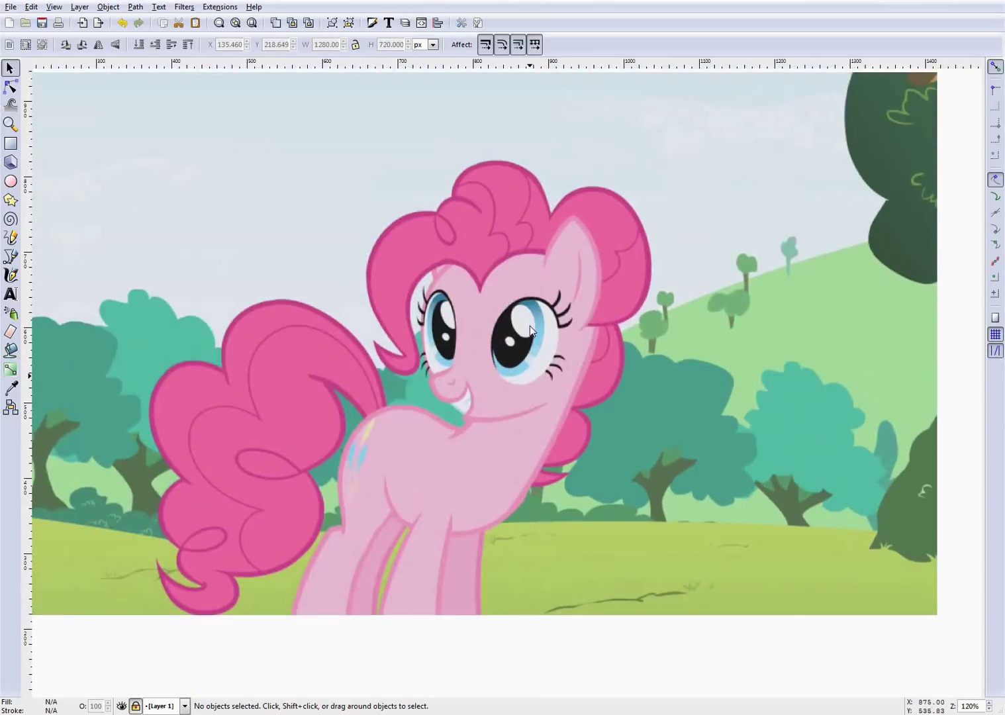
pyautogui.scroll(-1, 530, 325)
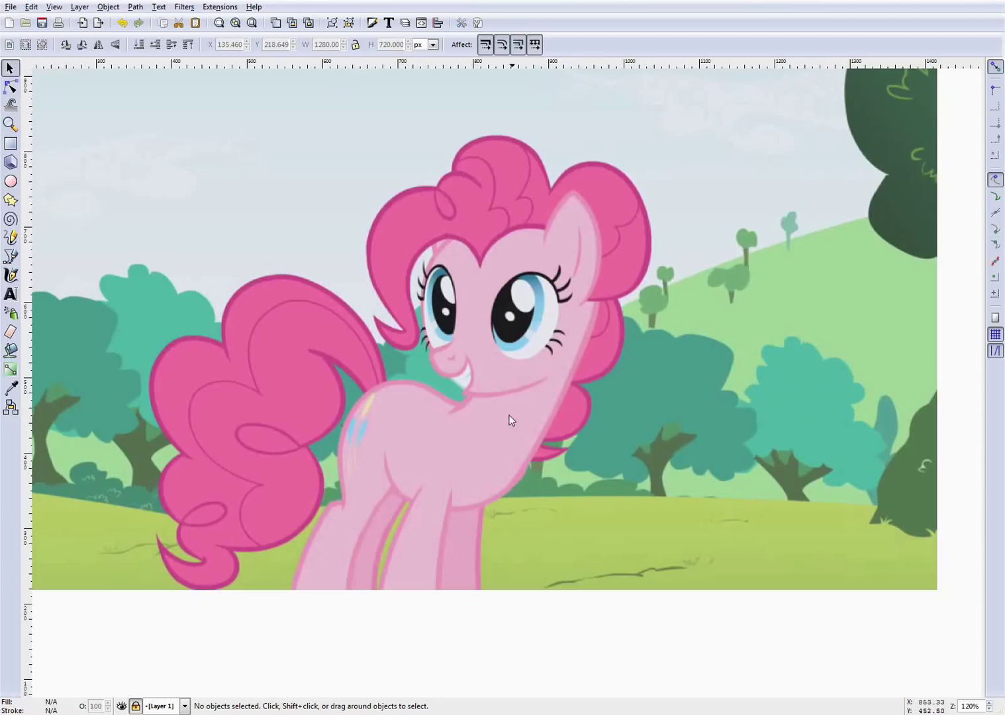
pyautogui.scroll(3, 274, 192)
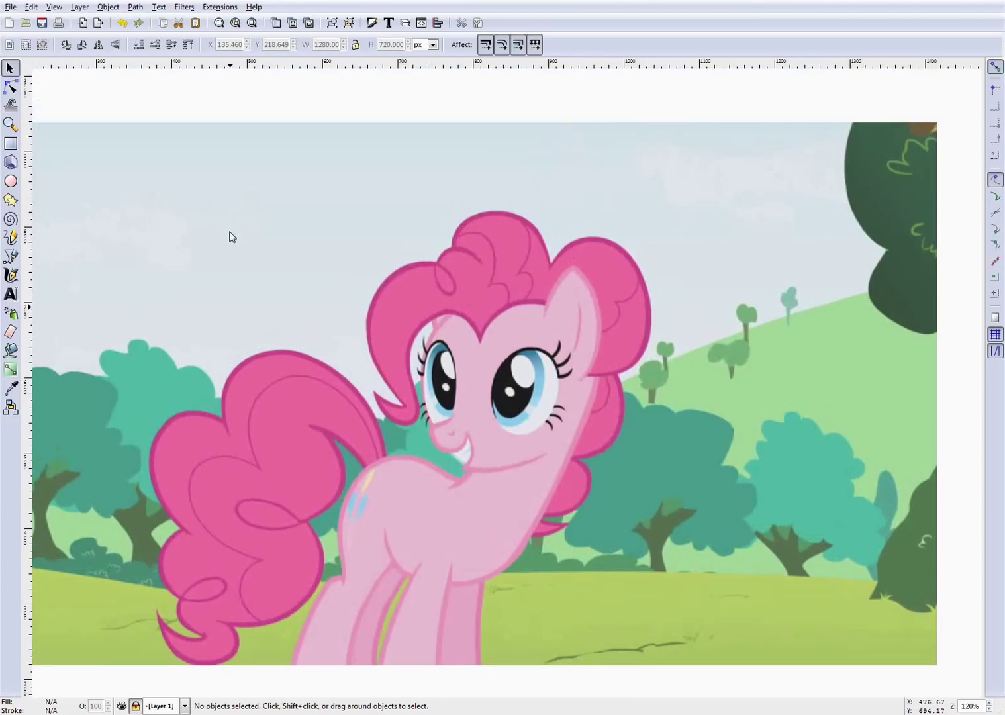
pyautogui.scroll(-3, 232, 237)
pyautogui.scroll(3, 360, 263)
pyautogui.scroll(-3, 364, 265)
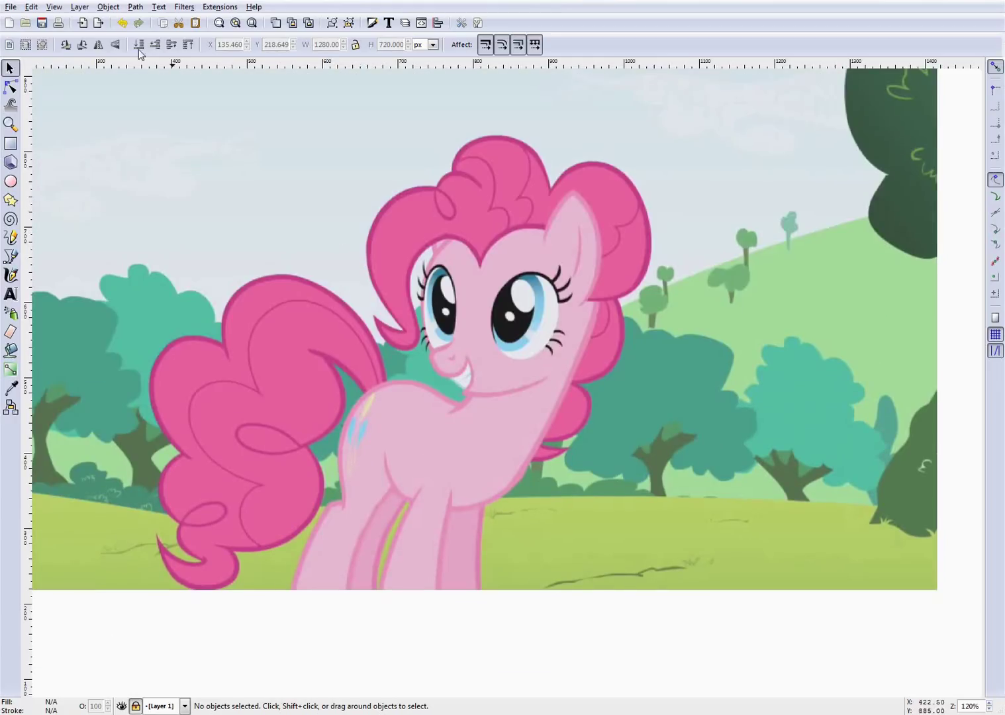
# Add a new layer named Mane above the current Layer 1.
pyautogui.click(78, 8)
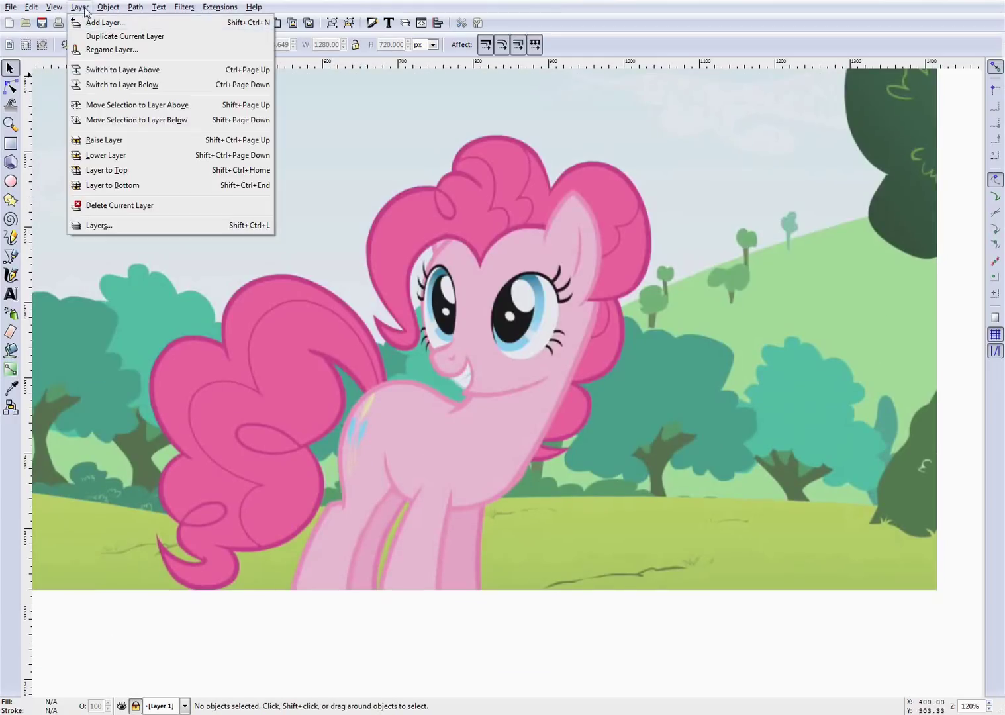
pyautogui.click(99, 24)
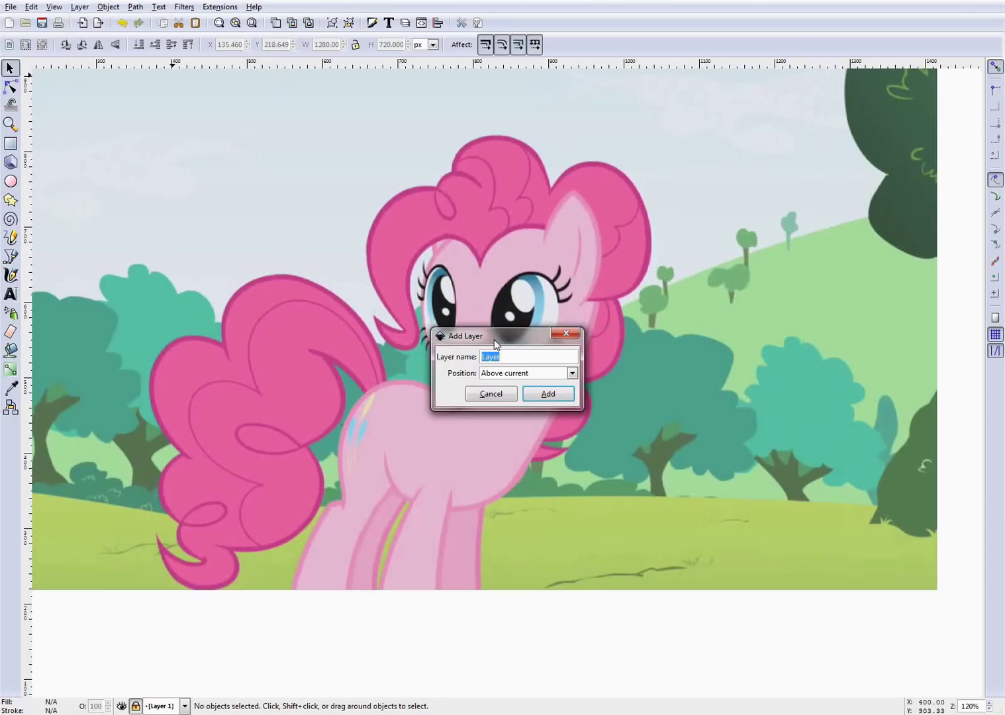
pyautogui.write('Mane')
pyautogui.click(548, 393)
# Add a new layer named Ear above the Mane layer.
pyautogui.click(53, 7)
pyautogui.moveTo(79, 6)
pyautogui.click(99, 24)
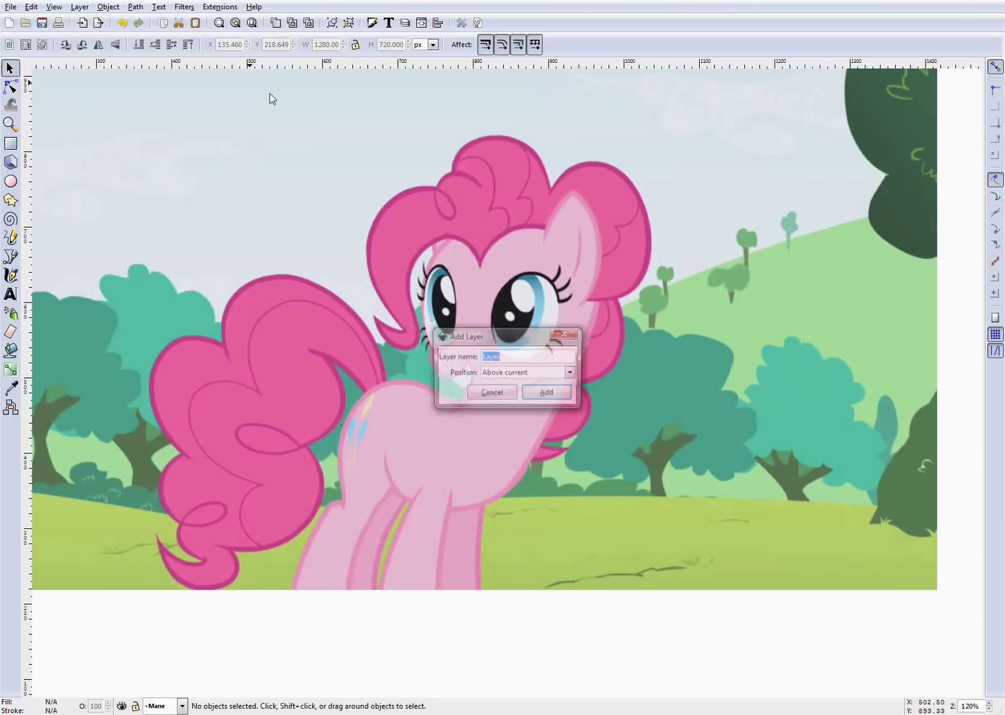
pyautogui.write('Ear')
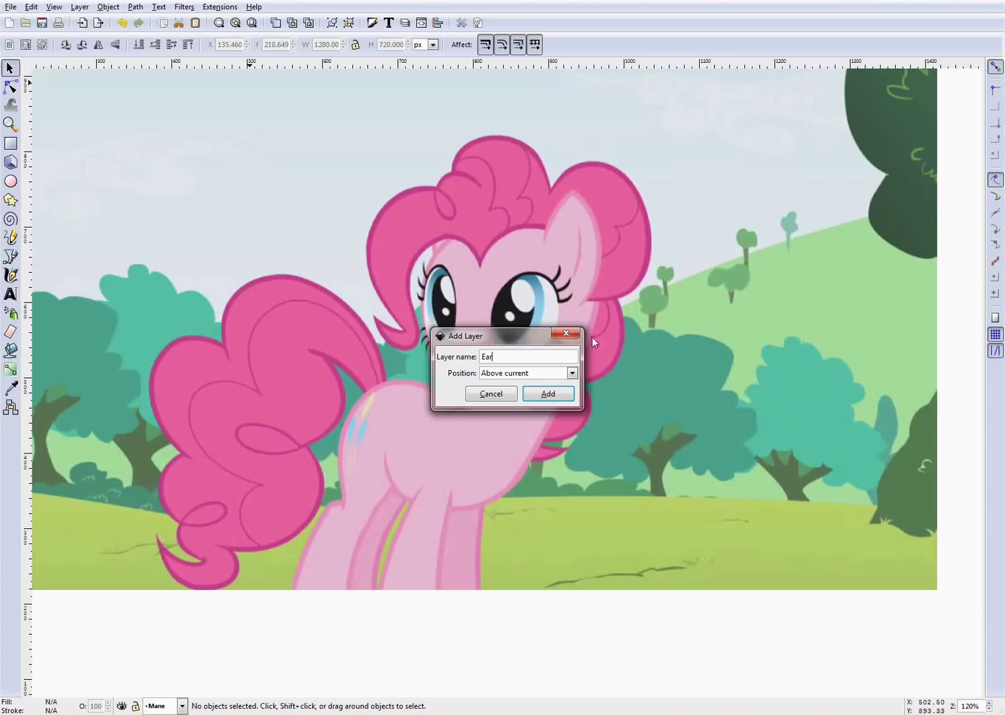
pyautogui.click(548, 393)
# Add a new layer named Eyes above the Ear layer.
pyautogui.click(79, 6)
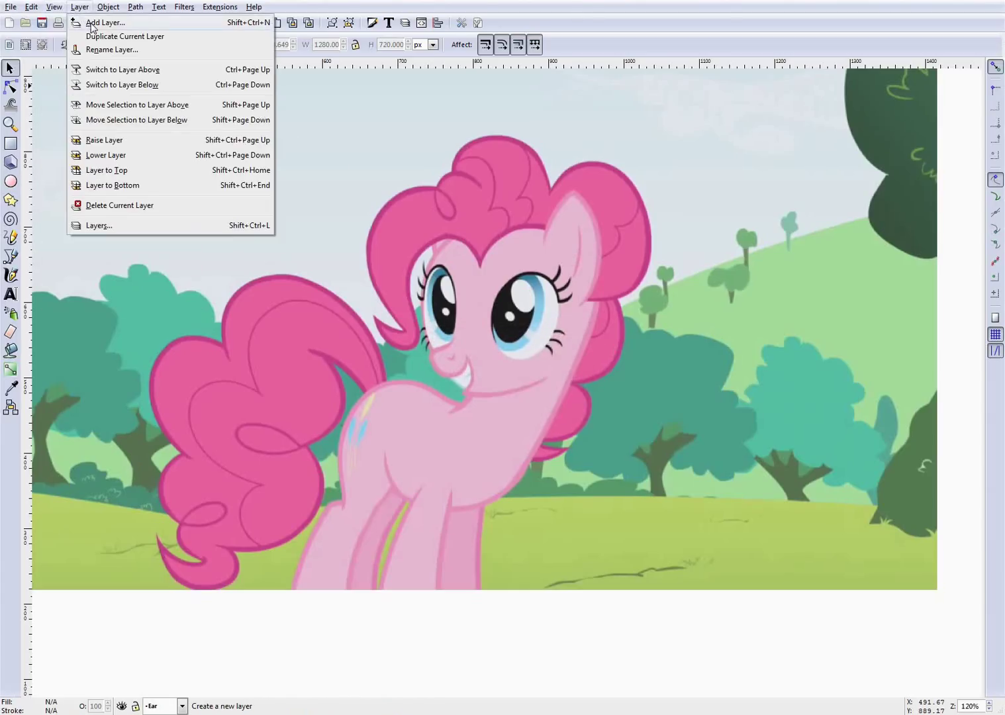
pyautogui.click(100, 24)
pyautogui.write('Eyes')
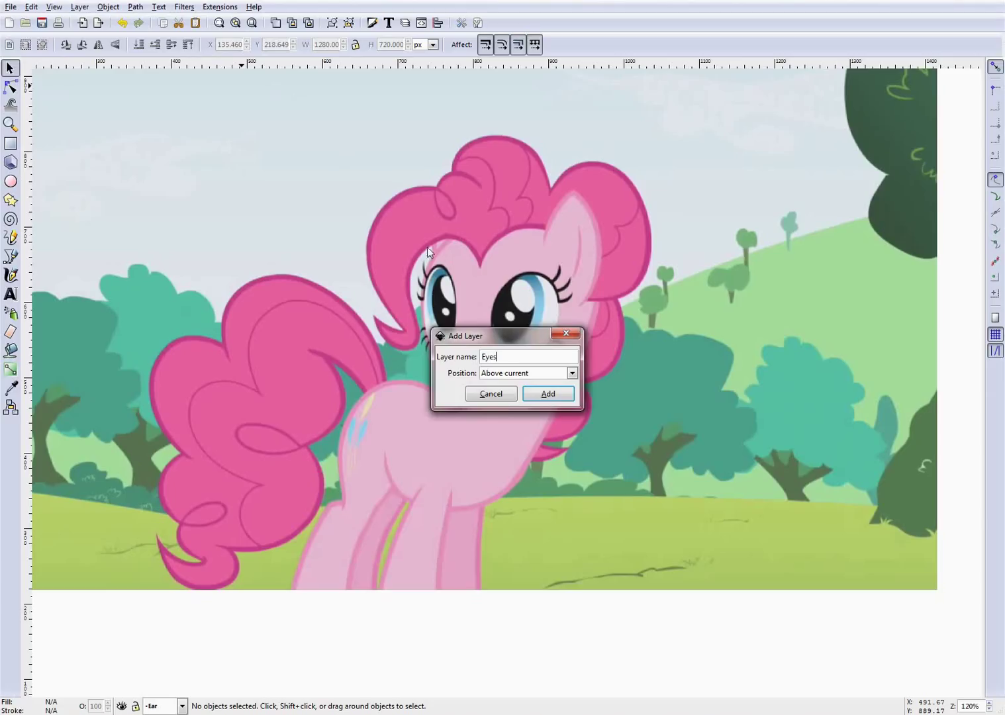
pyautogui.click(548, 393)
# Add a new layer named Eyelashes above the Eyes layer.
pyautogui.click(79, 7)
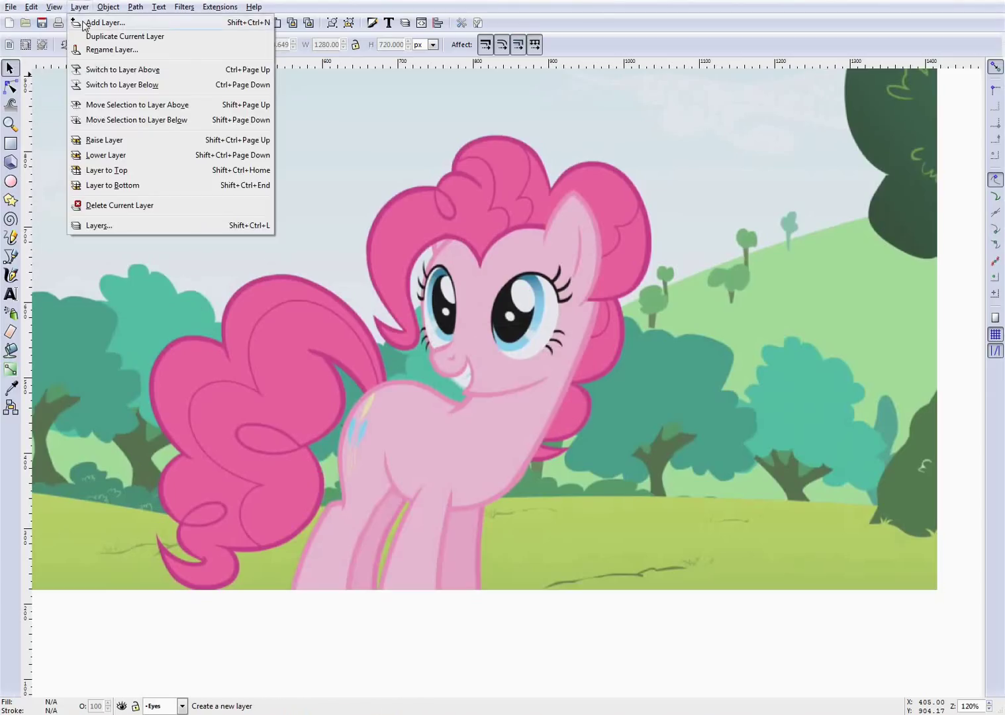
pyautogui.click(85, 23)
pyautogui.write('Eyelashes')
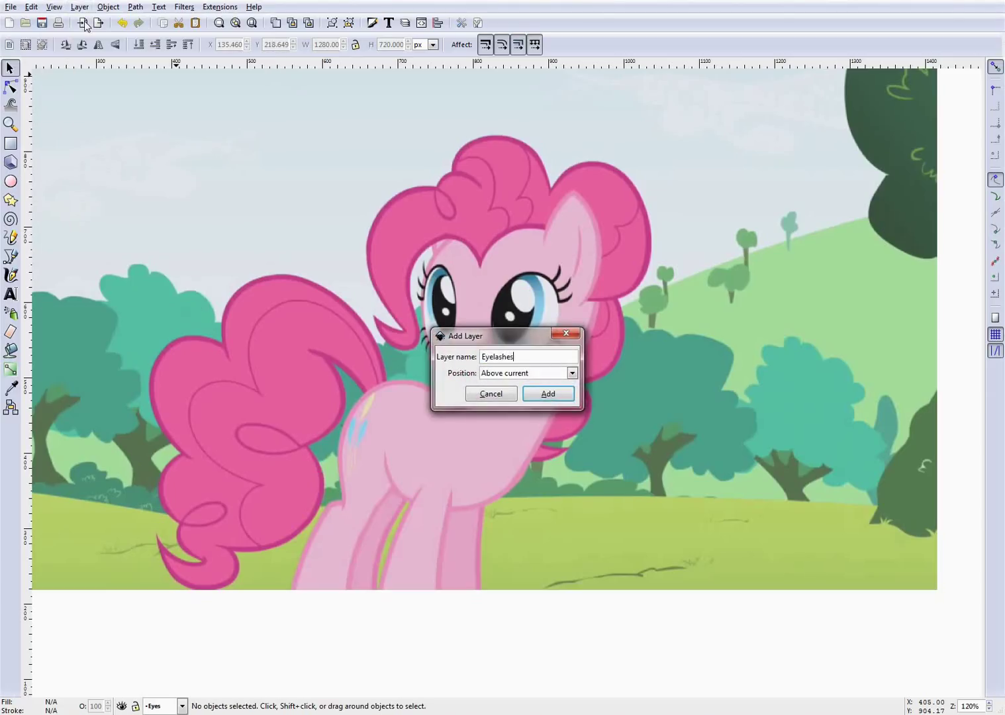
pyautogui.click(548, 393)
# Add a new layer named Mouth above the Eyelashes layer.
pyautogui.click(79, 6)
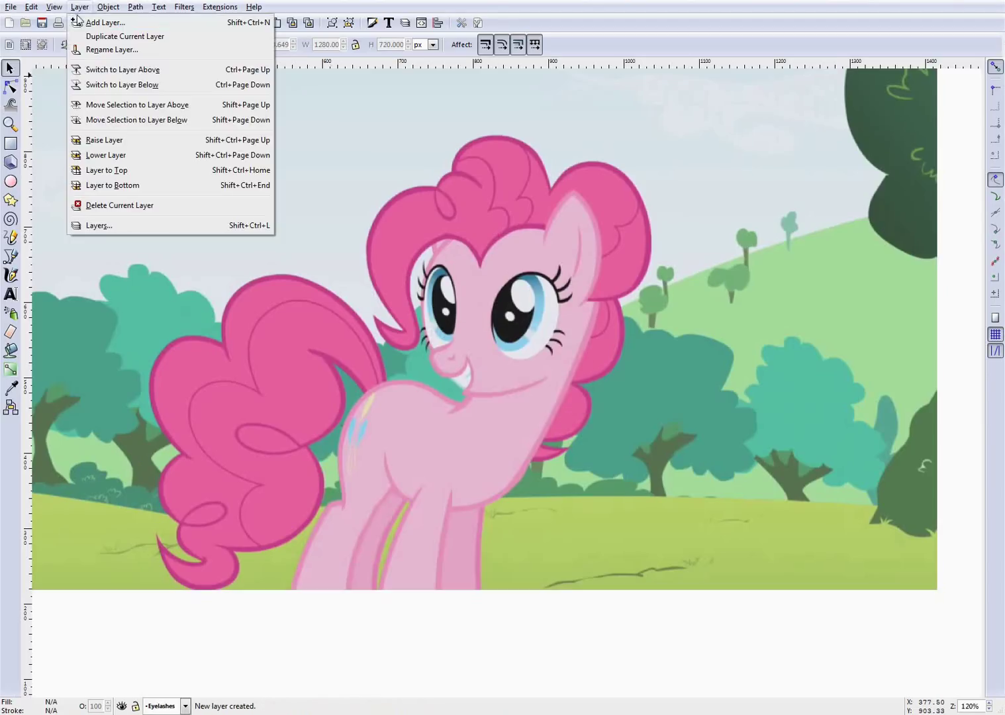
pyautogui.click(84, 23)
pyautogui.write('Mouth')
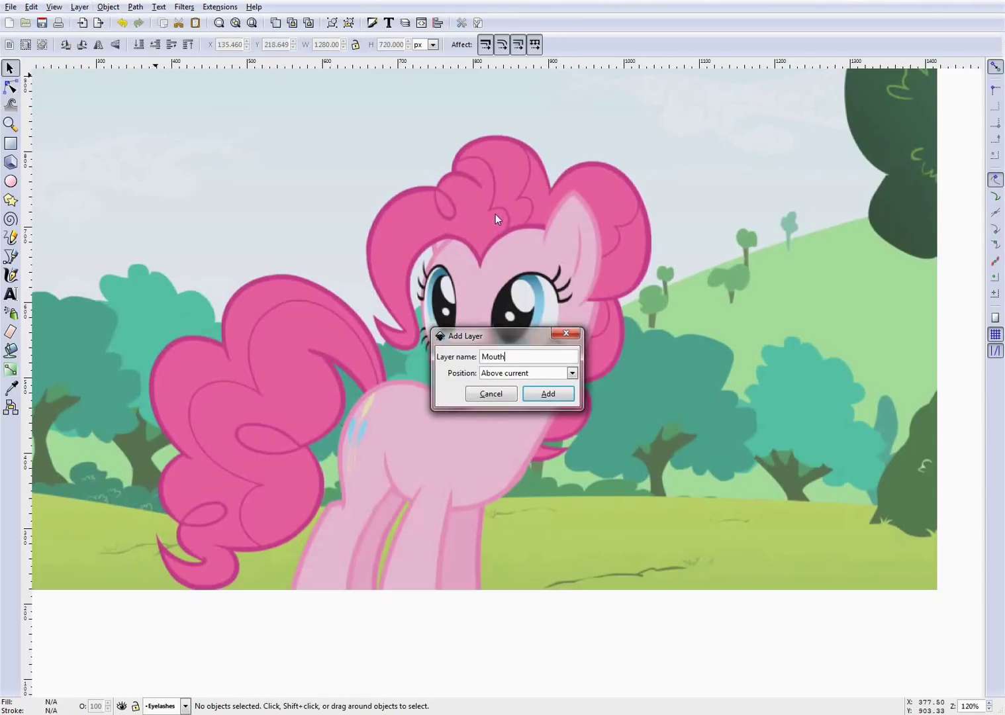
pyautogui.press('Return')
# Add a new layer named Head above the Mouth layer.
pyautogui.click(80, 7)
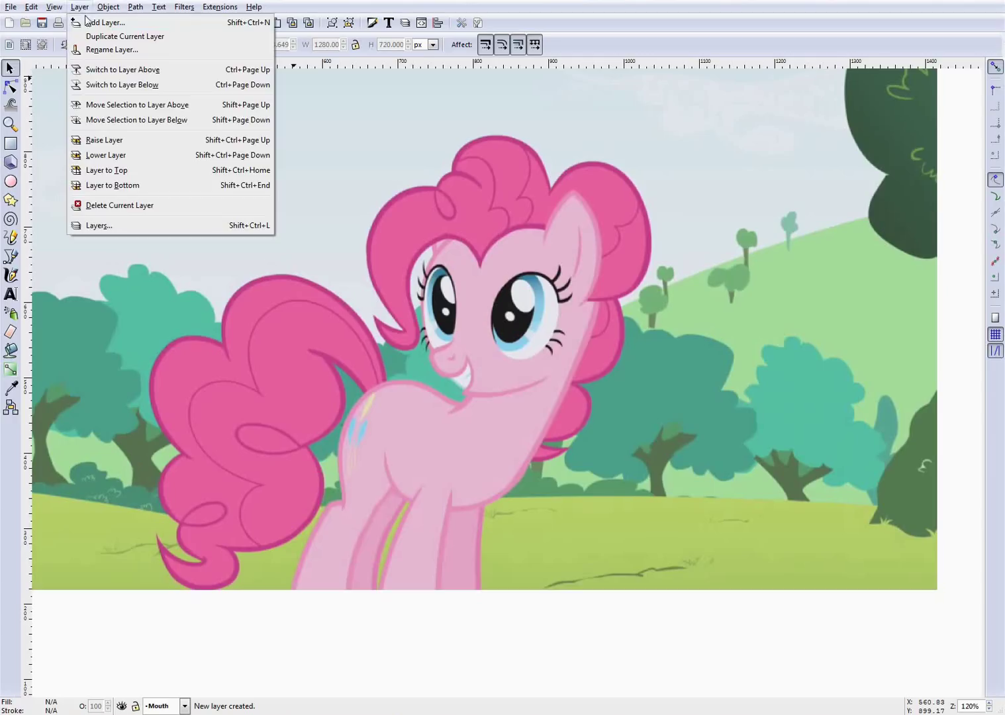
pyautogui.click(85, 24)
pyautogui.write('Head')
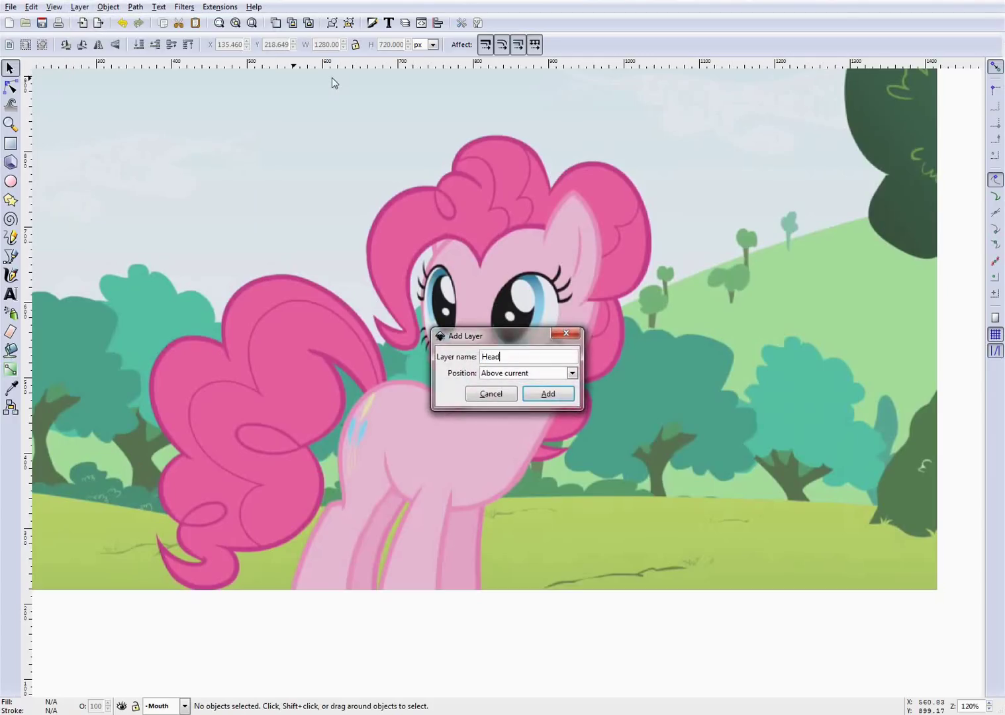
pyautogui.click(548, 393)
# Add a new layer named Cutie Mark above the Head layer.
pyautogui.click(79, 6)
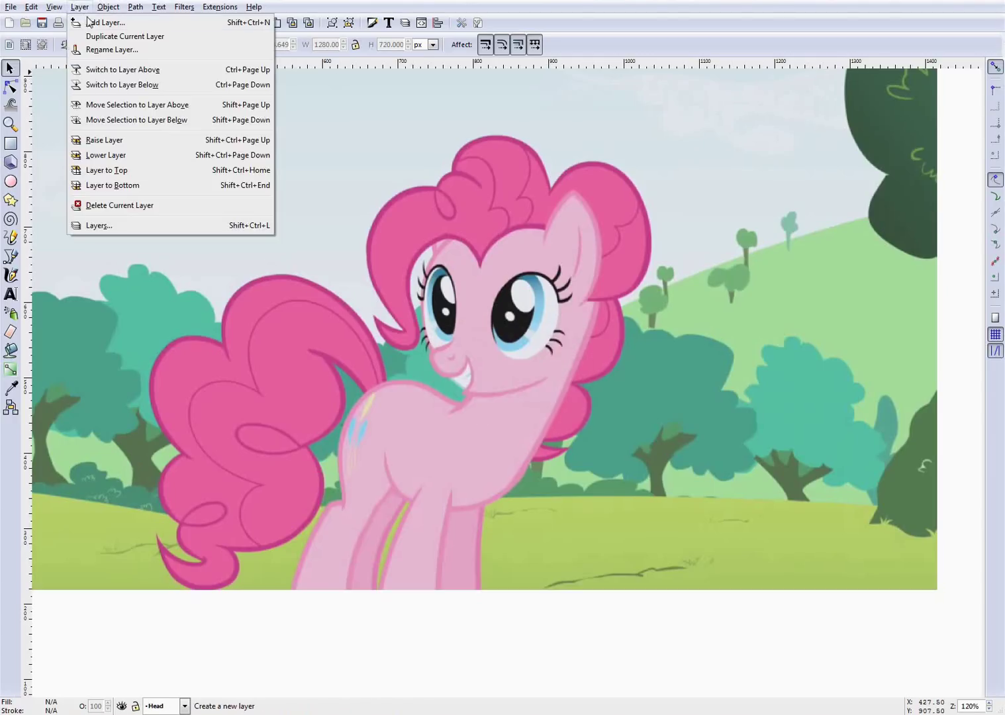
pyautogui.click(85, 23)
pyautogui.write('Cutie Mark')
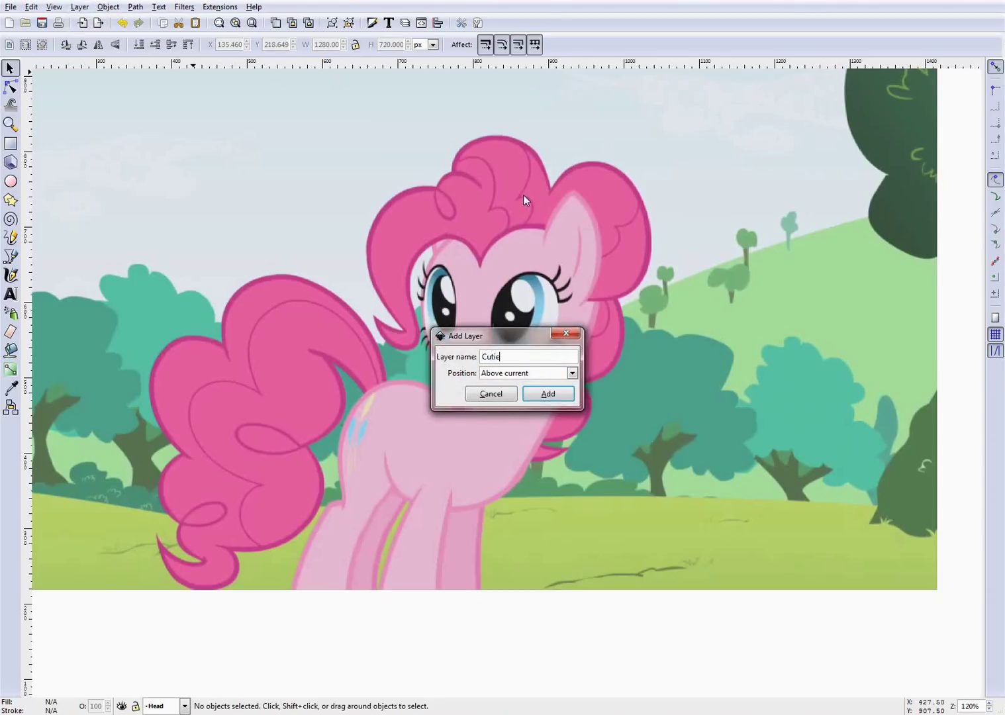
pyautogui.click(548, 394)
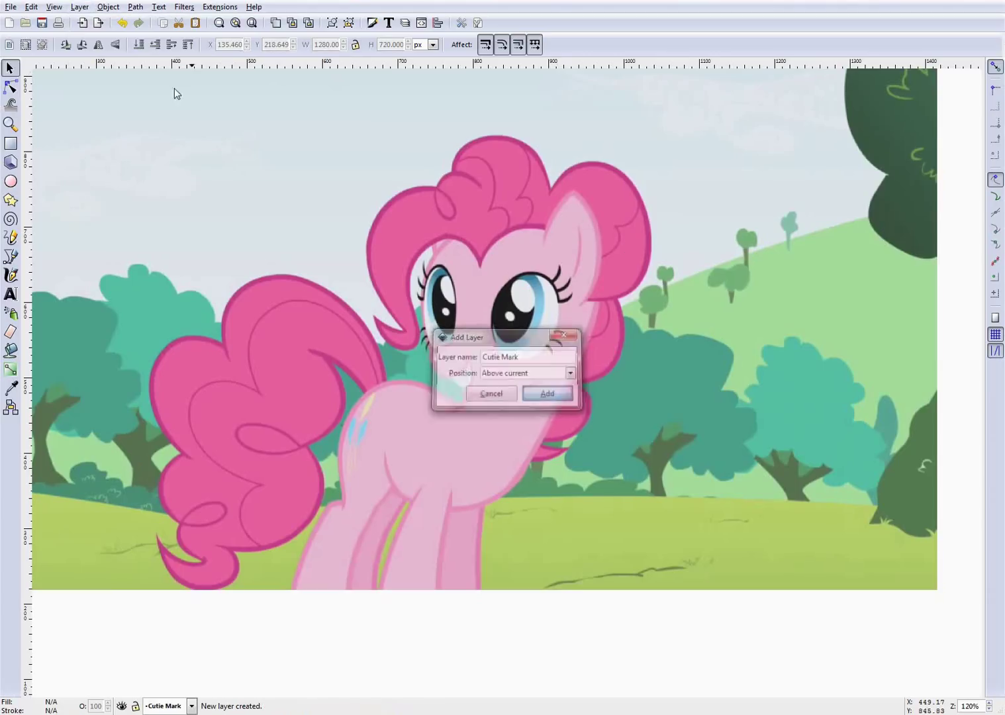
# Add a new layer named Legs above the Cutie Mark layer.
pyautogui.click(79, 7)
pyautogui.click(93, 23)
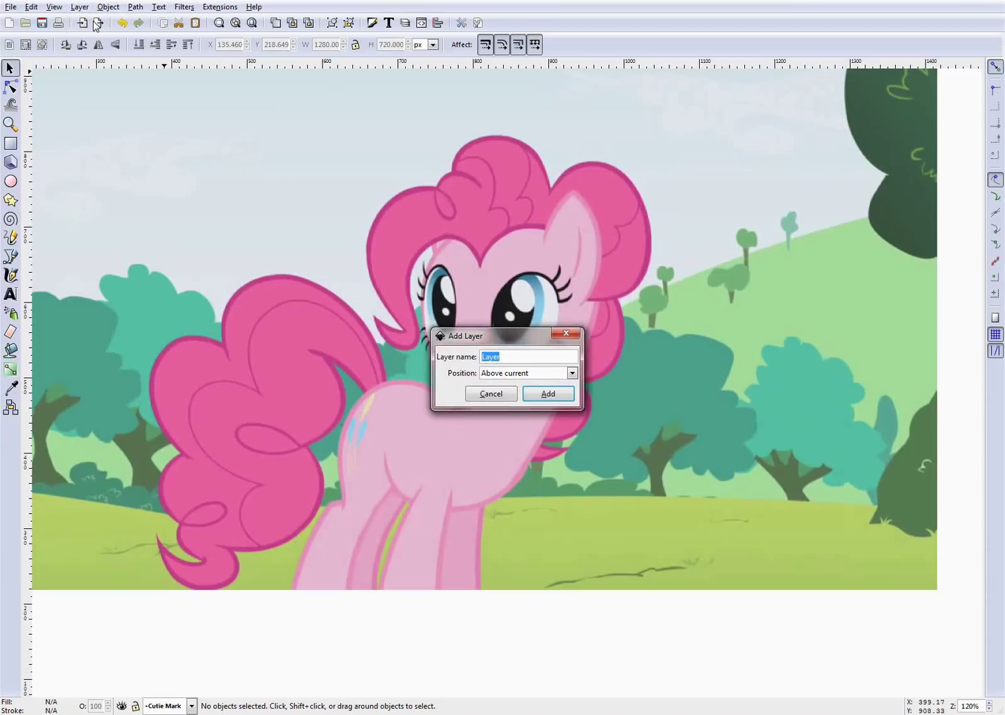
pyautogui.write('Legs')
pyautogui.click(548, 393)
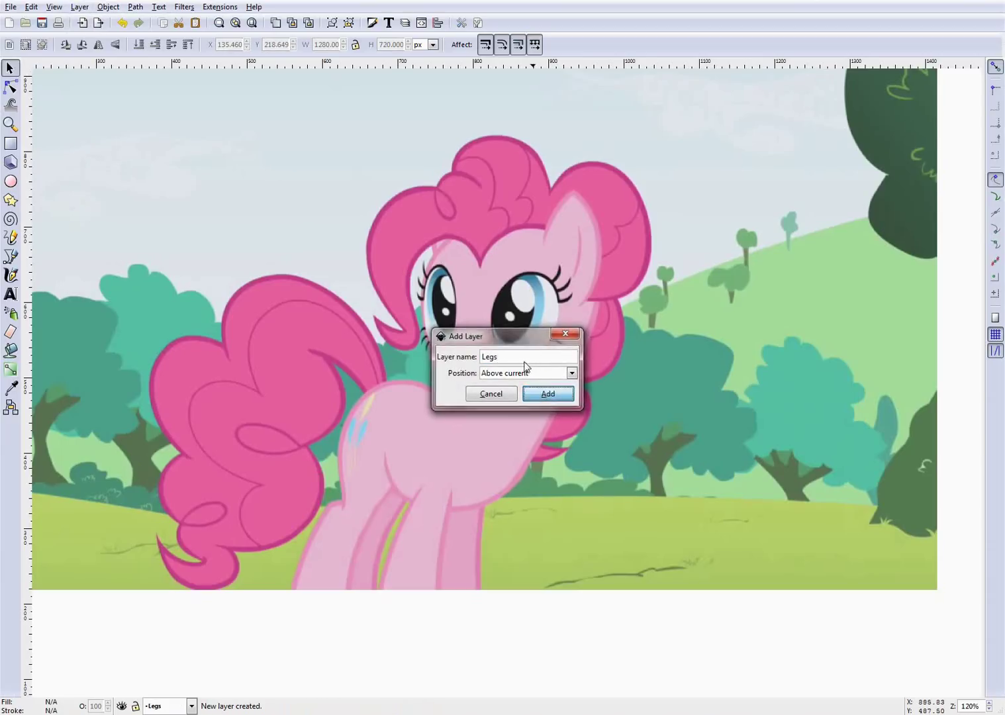
# Add a new layer named Tail above the Legs layer.
pyautogui.click(80, 6)
pyautogui.click(95, 24)
pyautogui.write('Tail')
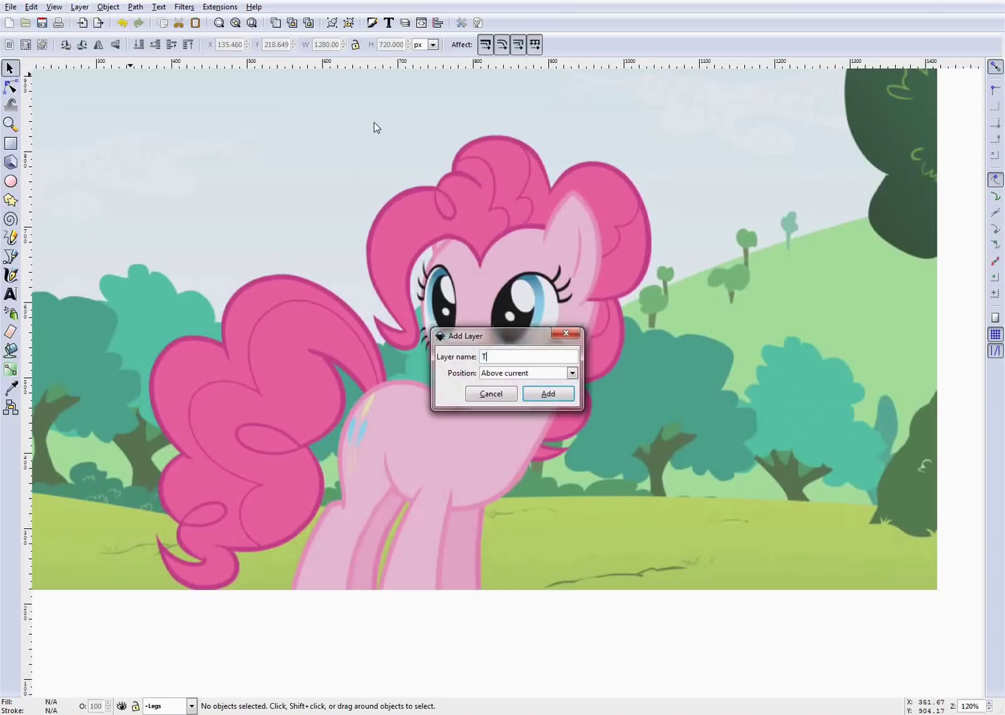
pyautogui.click(548, 393)
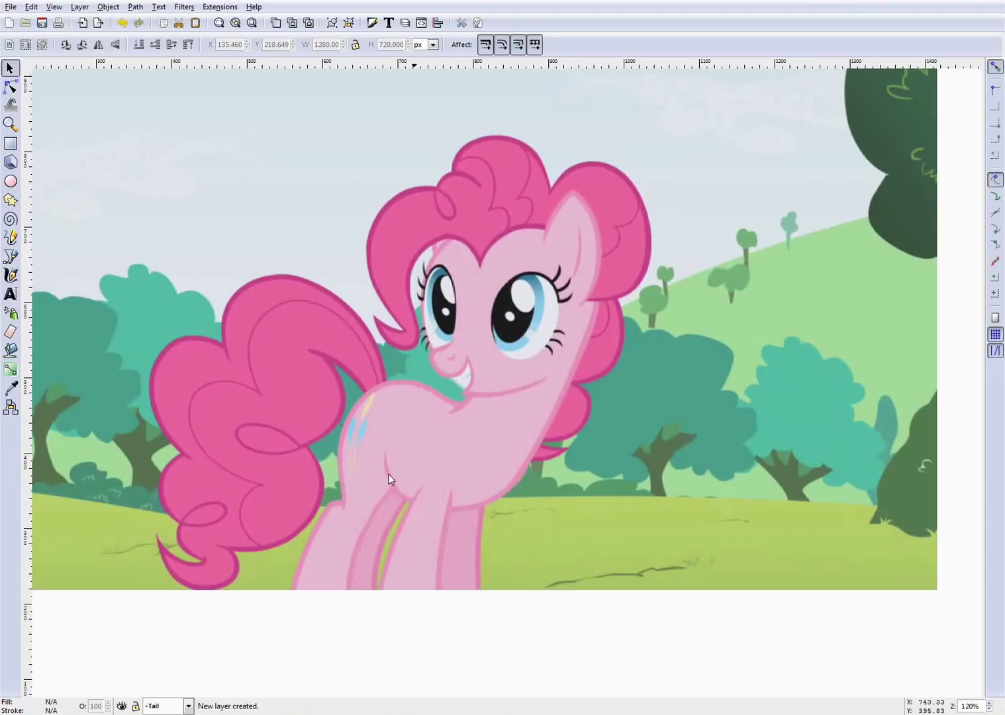
# Make Mane the current layer and raise it one level in the layer stack.
pyautogui.click(189, 706)
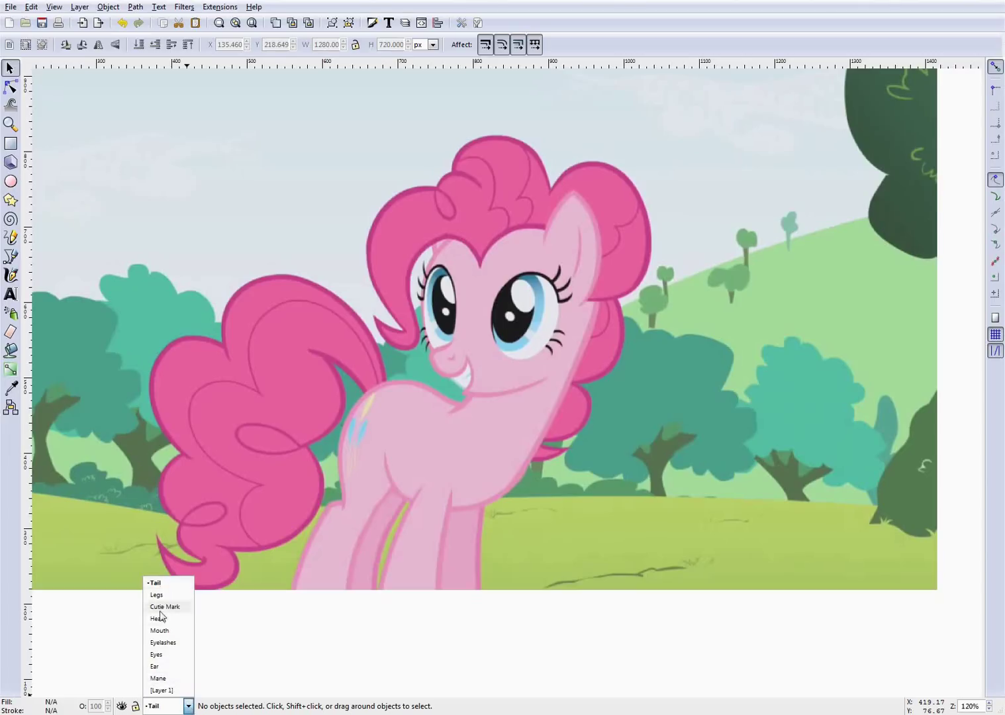
pyautogui.click(159, 678)
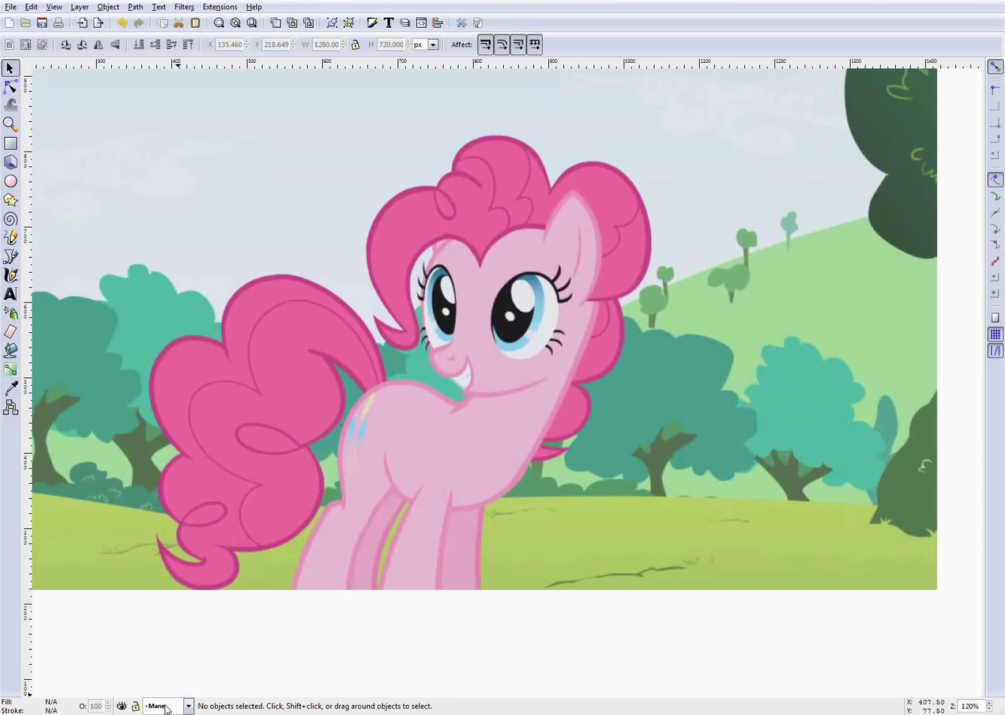
pyautogui.click(79, 7)
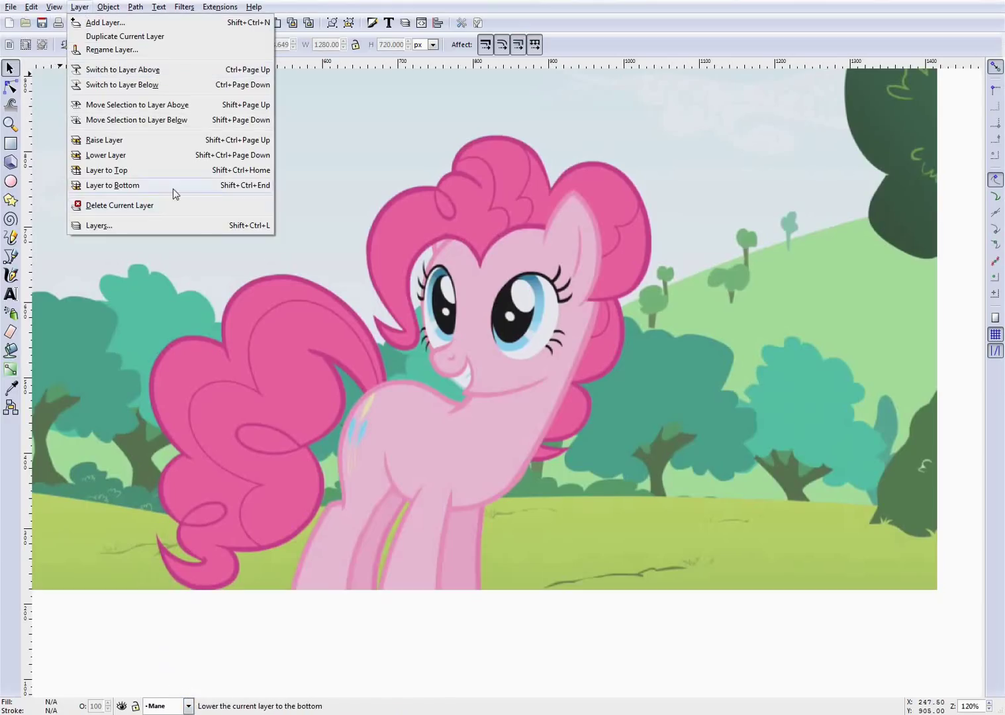
pyautogui.click(151, 141)
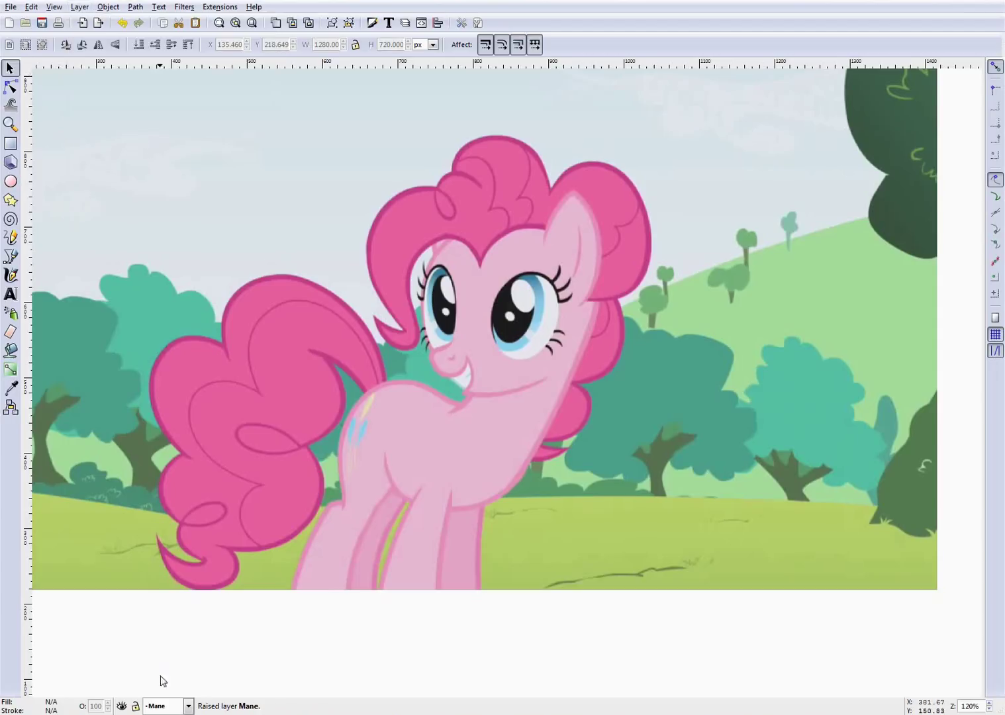
# Check the layer order from Layer 1, then move the Mane layer to the top of the stack.
pyautogui.click(185, 706)
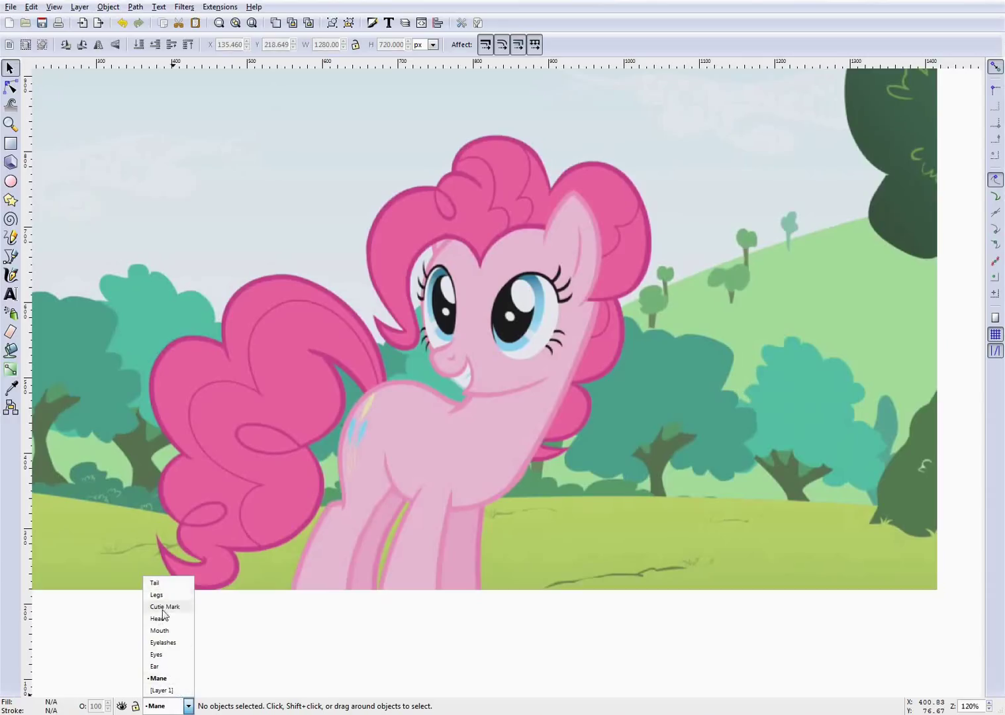
pyautogui.click(174, 690)
pyautogui.click(186, 707)
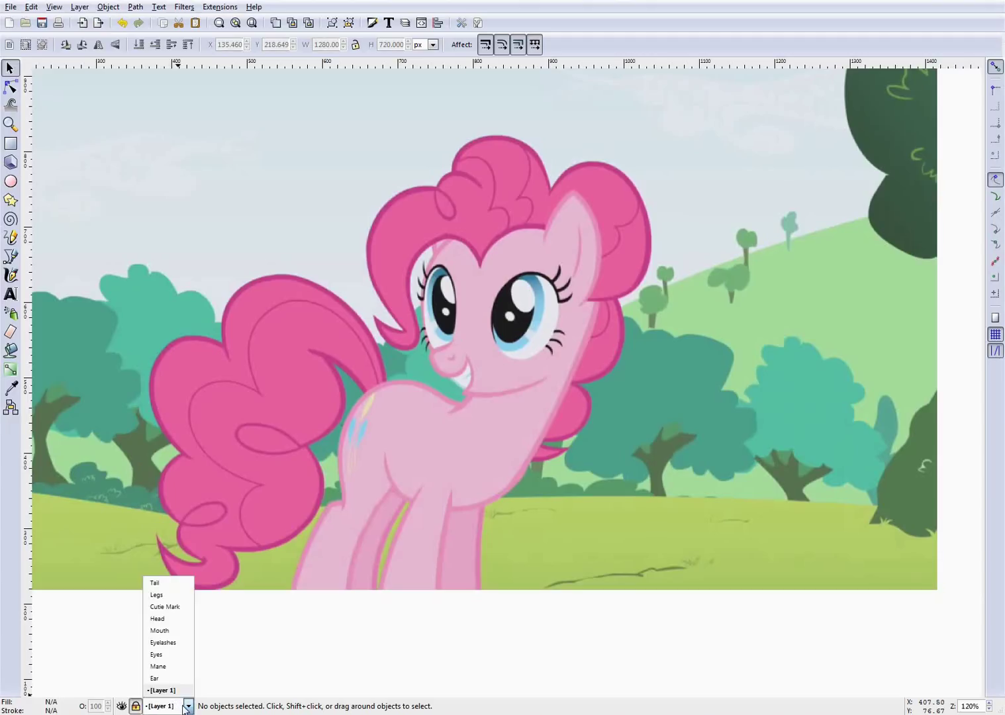
pyautogui.click(159, 667)
pyautogui.click(52, 7)
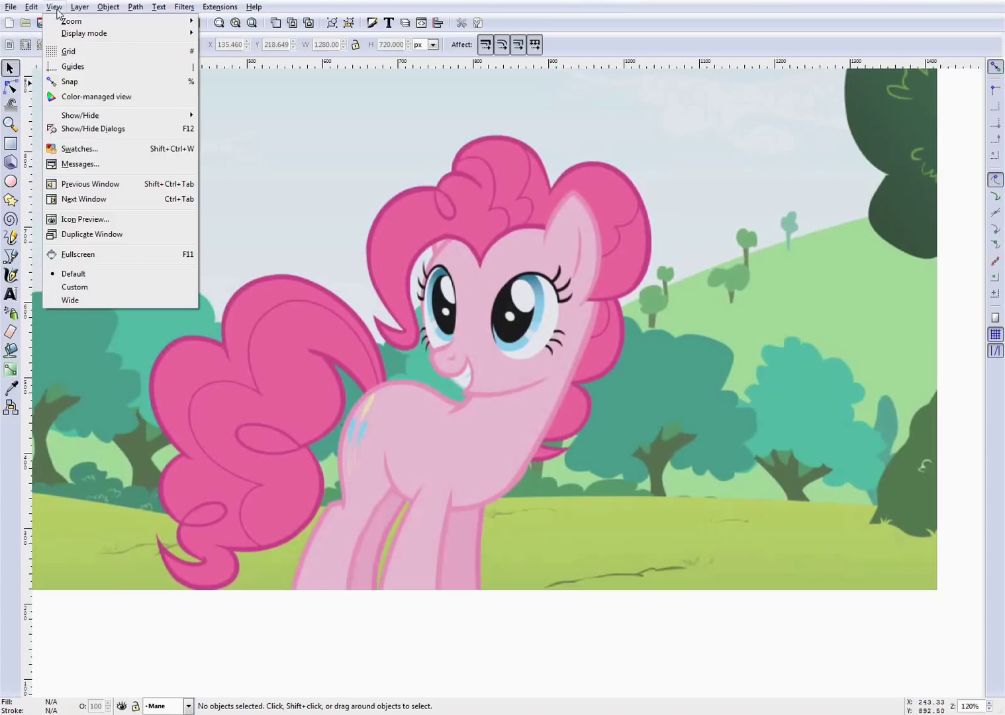
pyautogui.moveTo(79, 7)
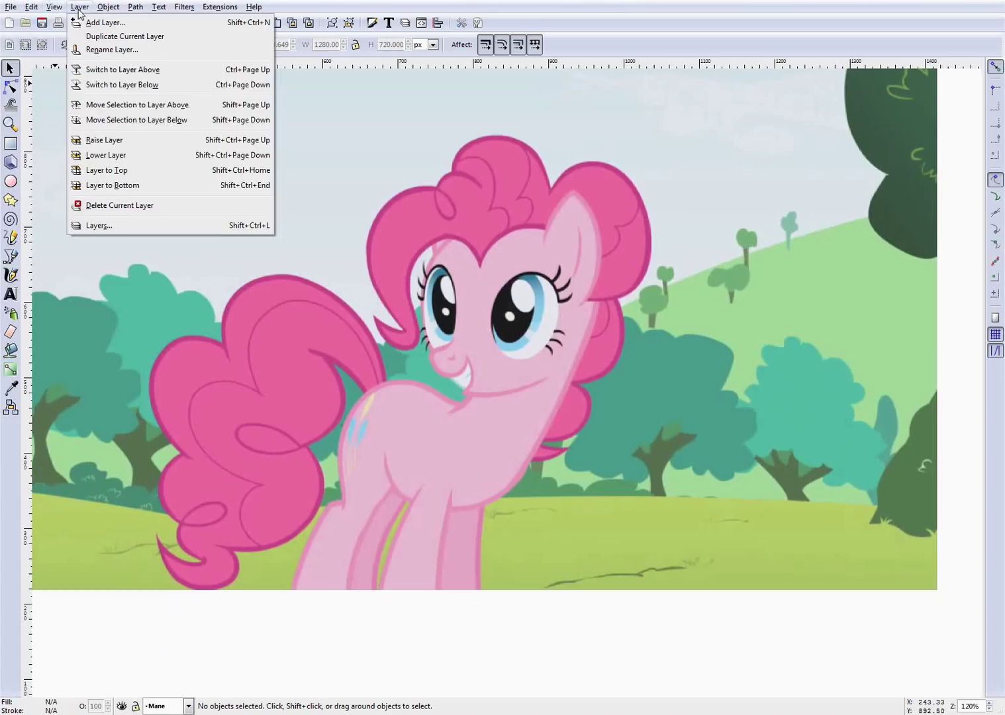
pyautogui.click(158, 175)
# Make Ear the current layer and move it to the top of the stack, above Mane.
pyautogui.click(171, 706)
pyautogui.click(165, 678)
pyautogui.click(171, 705)
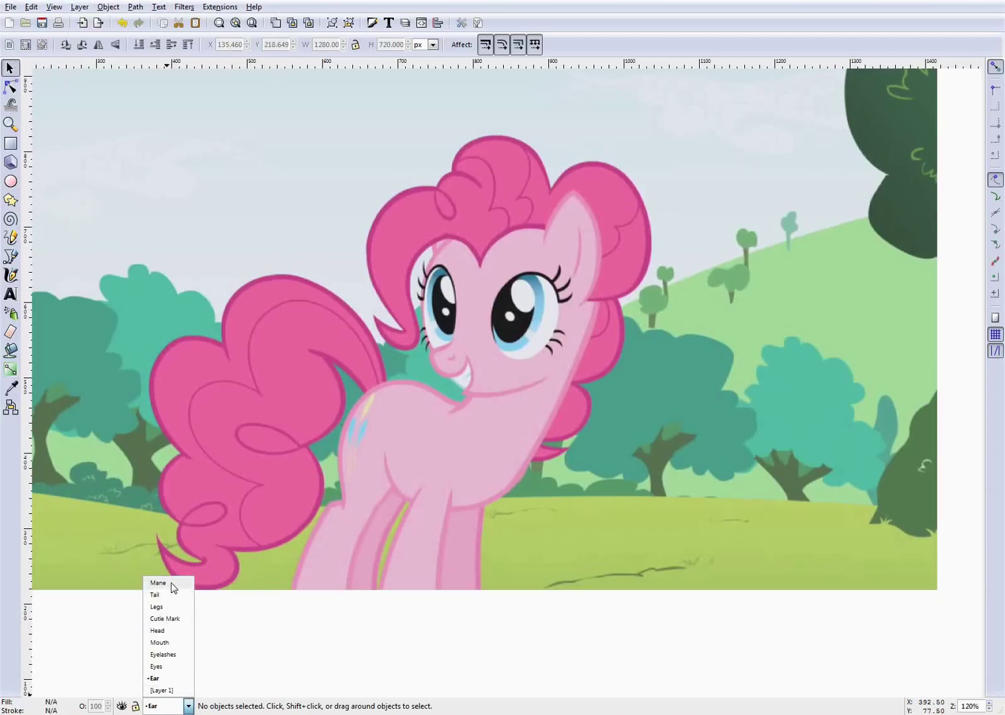
pyautogui.click(175, 679)
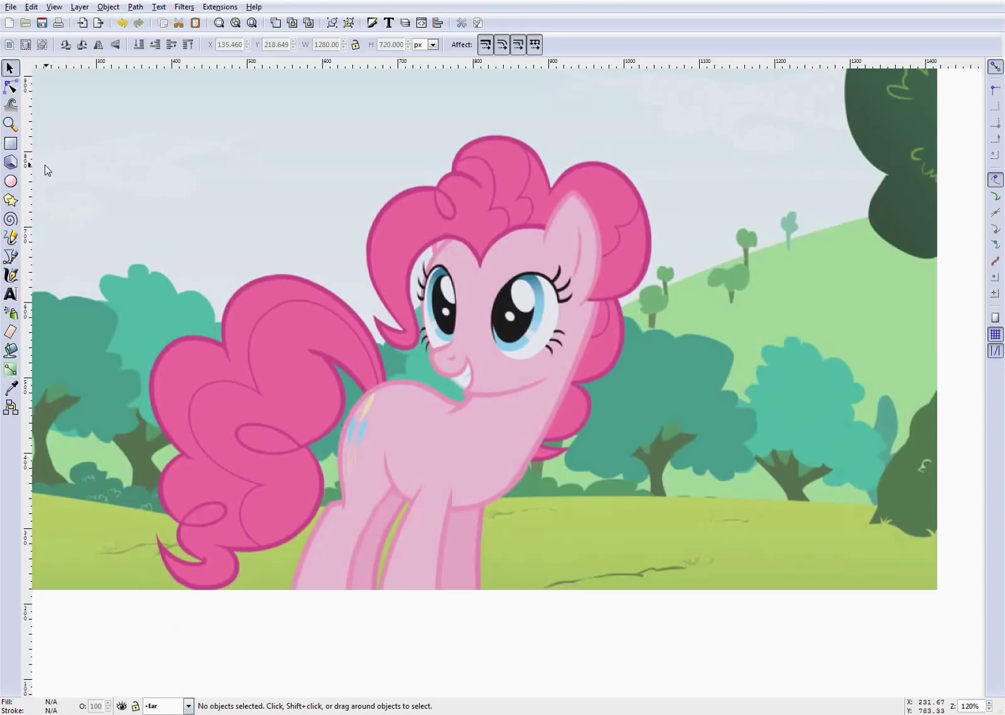
pyautogui.click(79, 8)
pyautogui.click(150, 171)
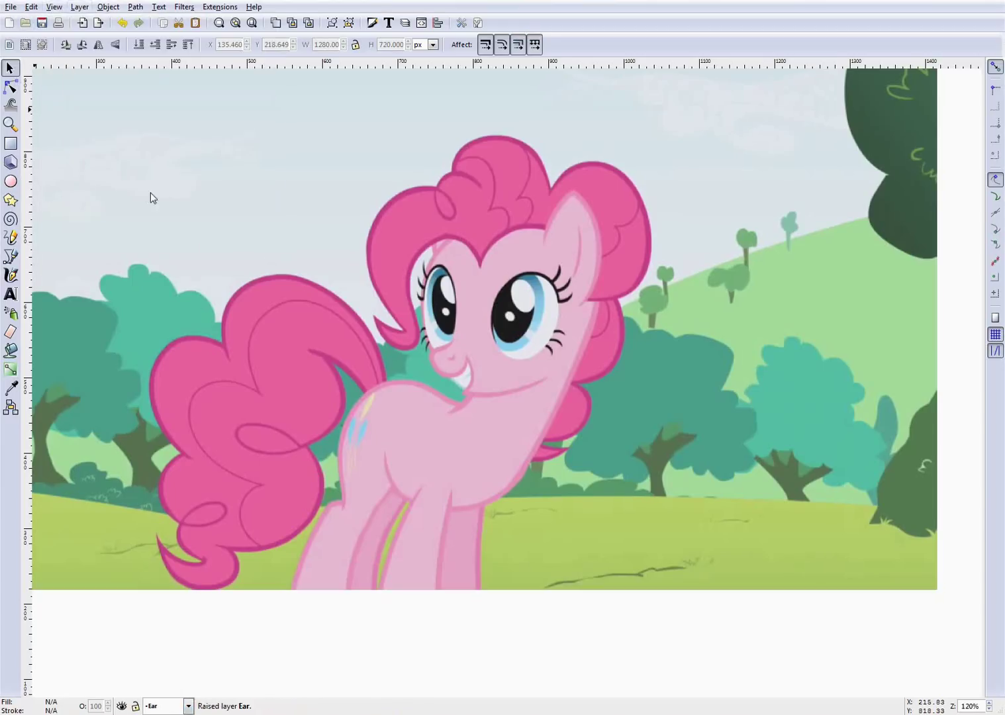
# Check the layer order by switching to the Mouth layer and back to the Ear layer.
pyautogui.click(185, 706)
pyautogui.click(175, 679)
pyautogui.click(186, 706)
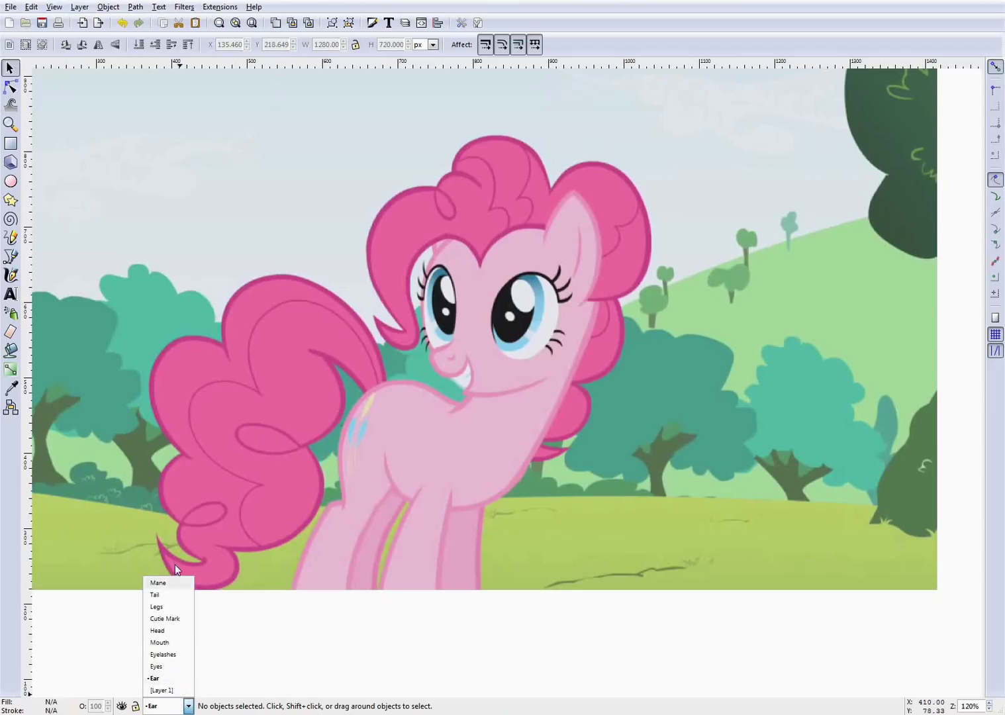
pyautogui.click(174, 643)
pyautogui.click(186, 705)
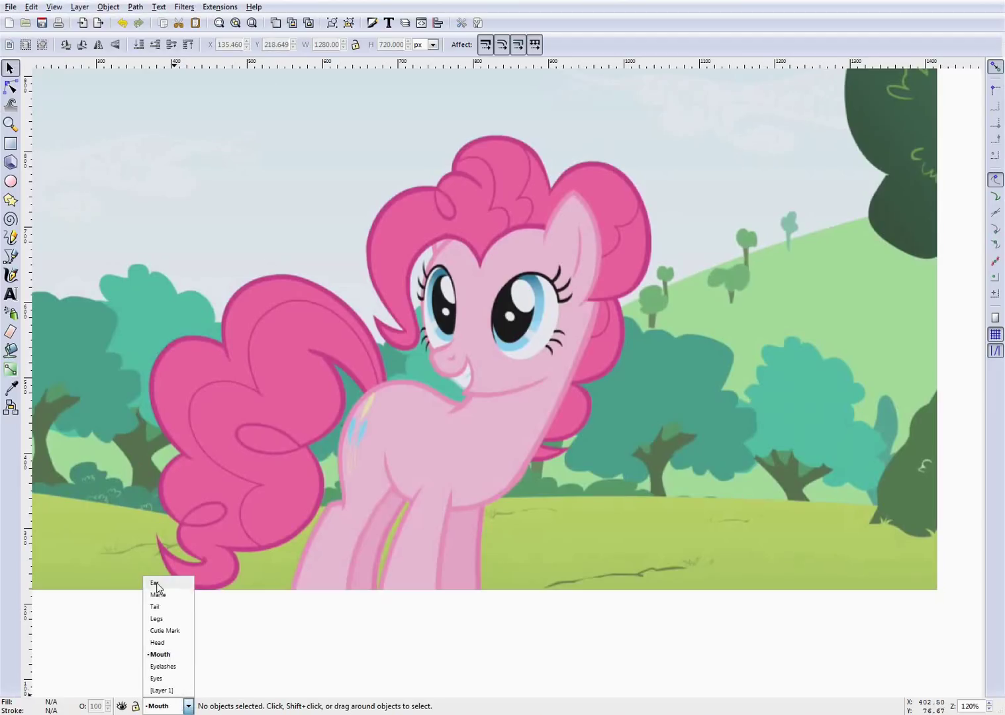
pyautogui.click(168, 583)
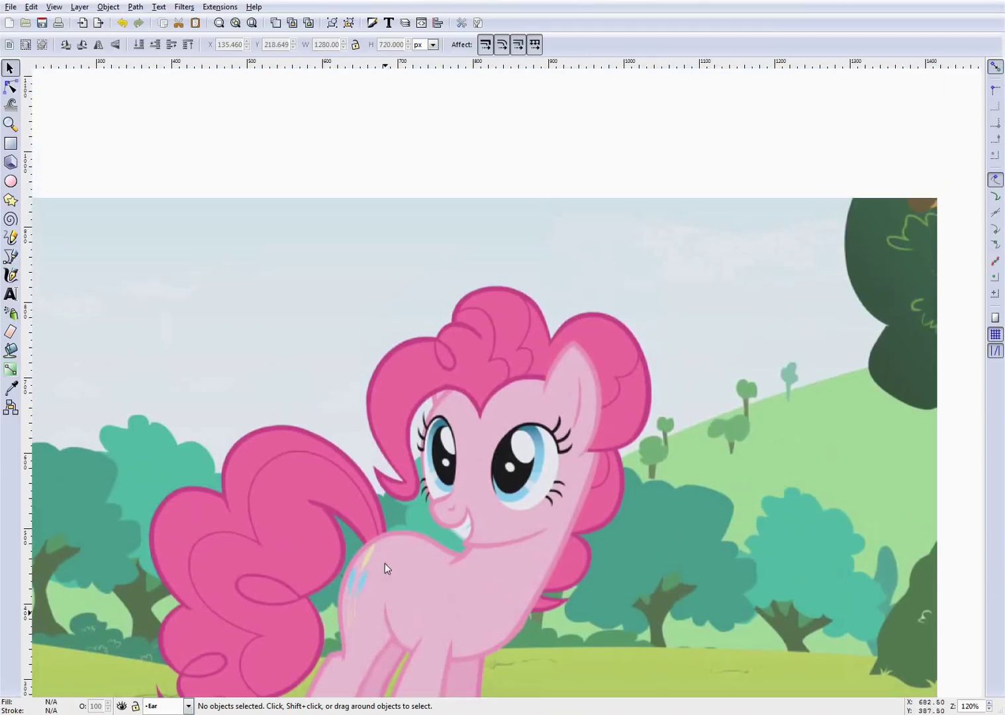
pyautogui.scroll(5, 385, 564)
pyautogui.scroll(-3, 512, 526)
pyautogui.scroll(-1, 536, 476)
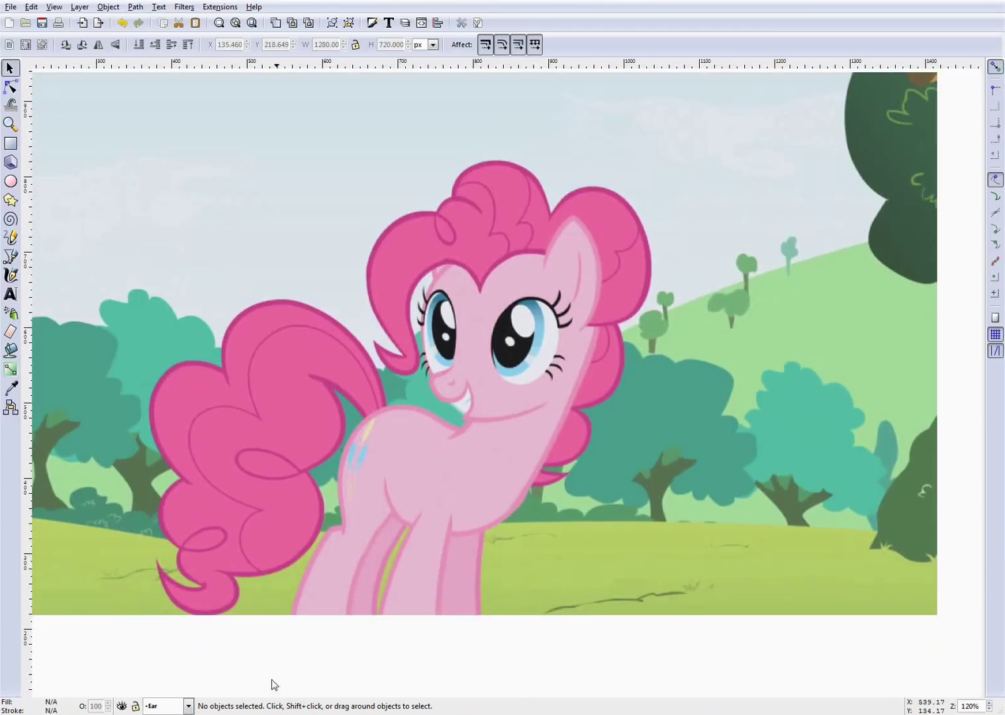
pyautogui.click(185, 706)
pyautogui.click(185, 706)
pyautogui.scroll(-3, 631, 370)
pyautogui.scroll(5, 653, 336)
pyautogui.scroll(-3, 481, 313)
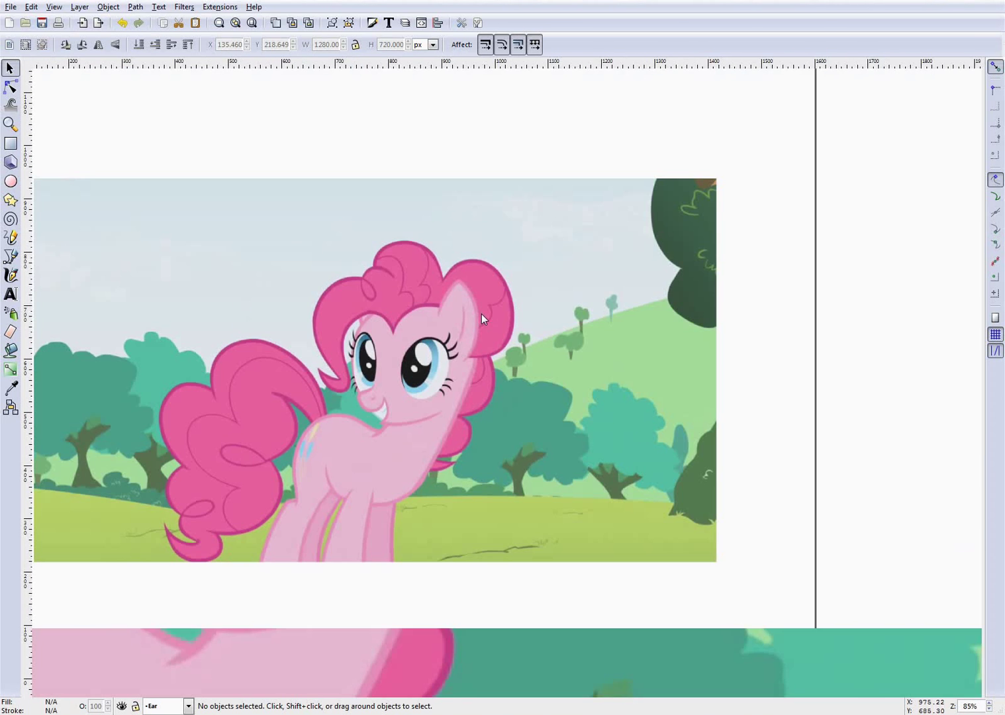
pyautogui.scroll(2, 452, 314)
# Save the drawing in My Pictures as an Inkscape SVG named PinkieSmile.
pyautogui.hotkey('ctrl', 's')
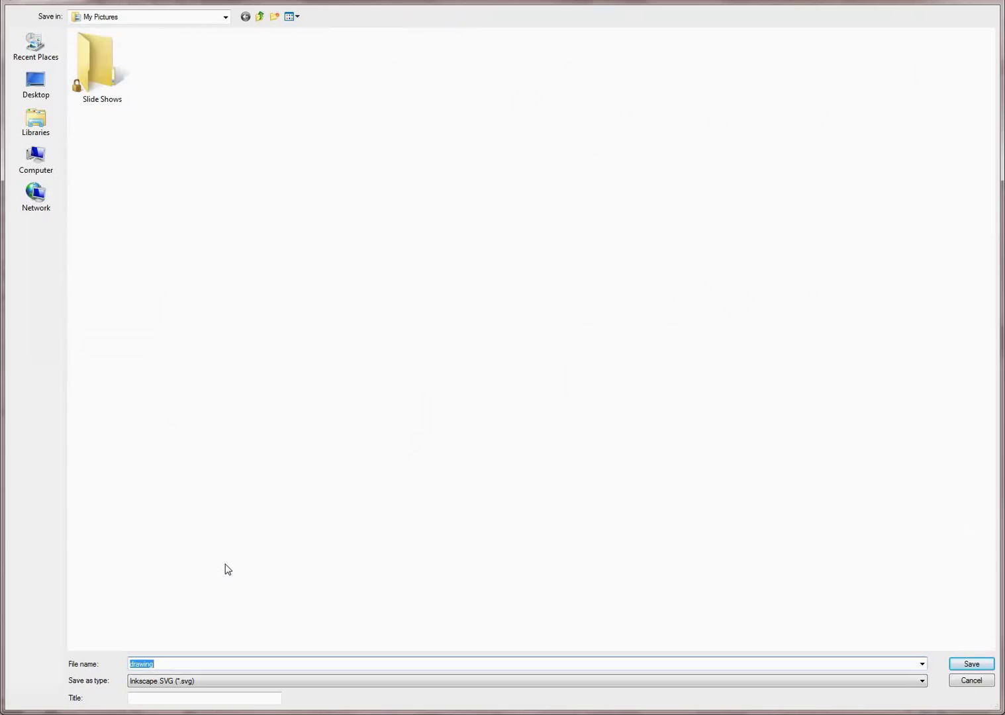
pyautogui.write('PinkieSmile')
pyautogui.press('Return')
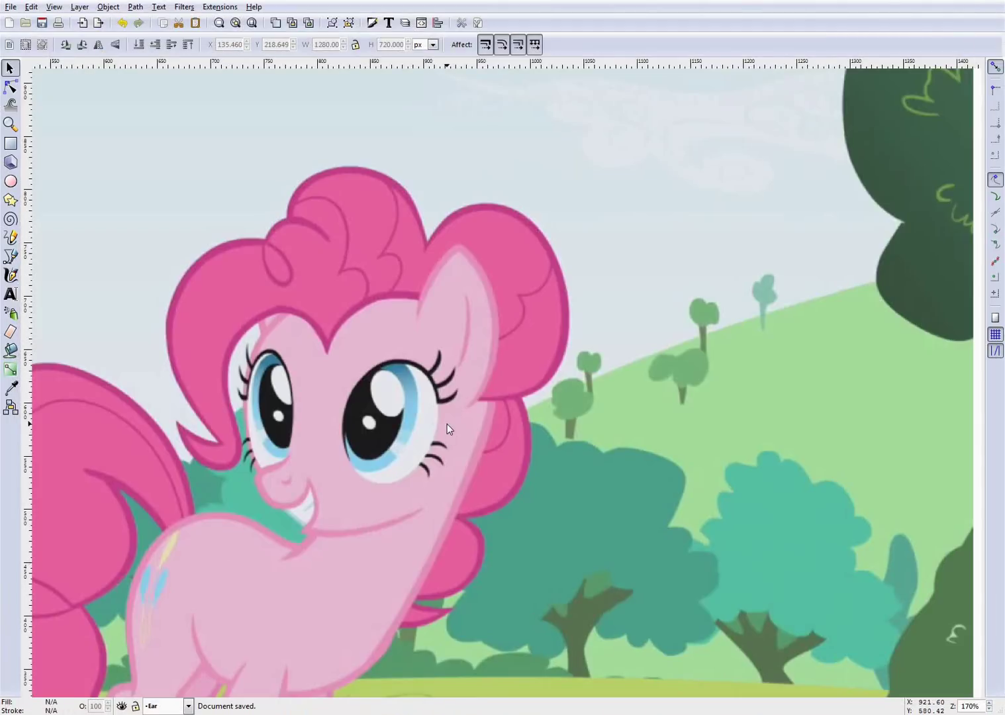
# Draw a closed three-sided test shape below the reference image with the Bezier tool and delete it.
pyautogui.scroll(-3, 446, 423)
pyautogui.scroll(3, 505, 440)
pyautogui.scroll(2, 499, 415)
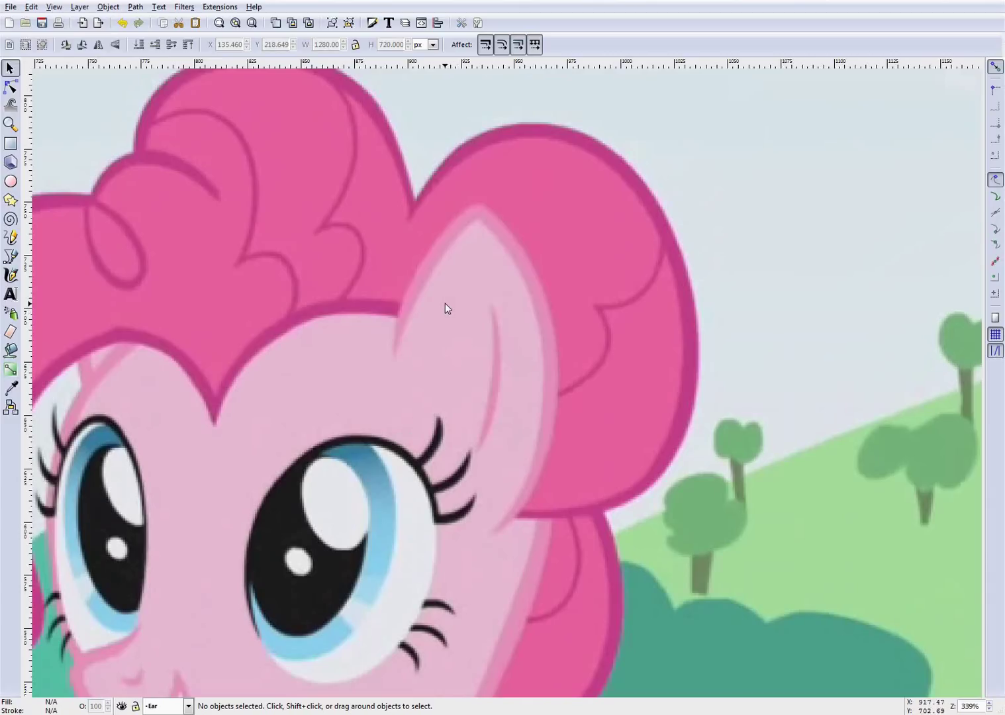
pyautogui.click(10, 259)
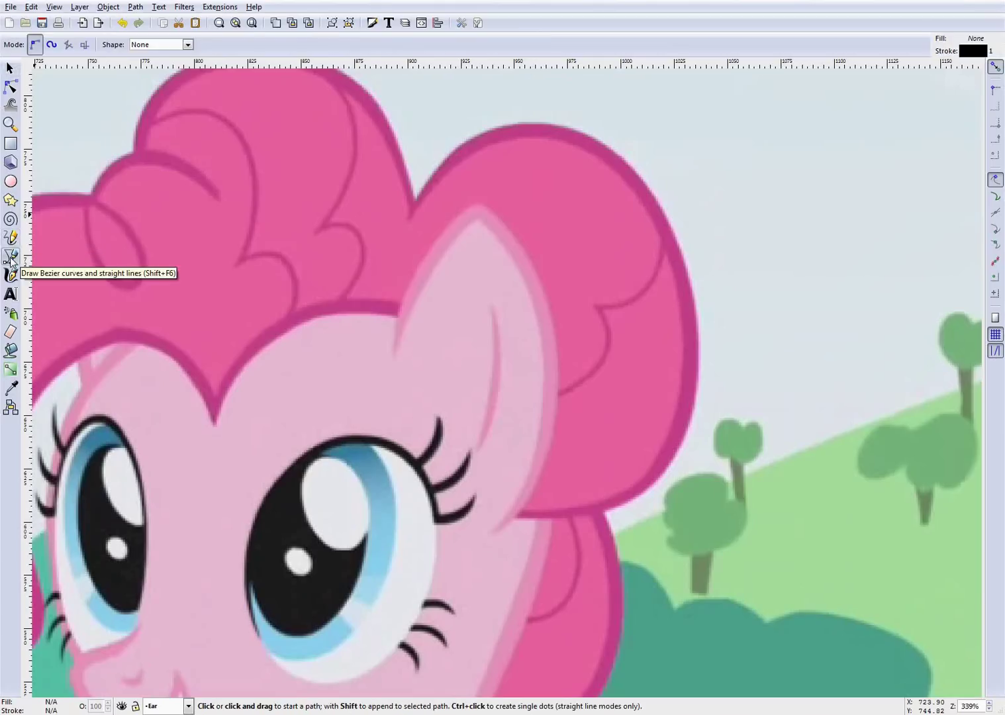
pyautogui.scroll(-2, 482, 349)
pyautogui.scroll(-17, 482, 351)
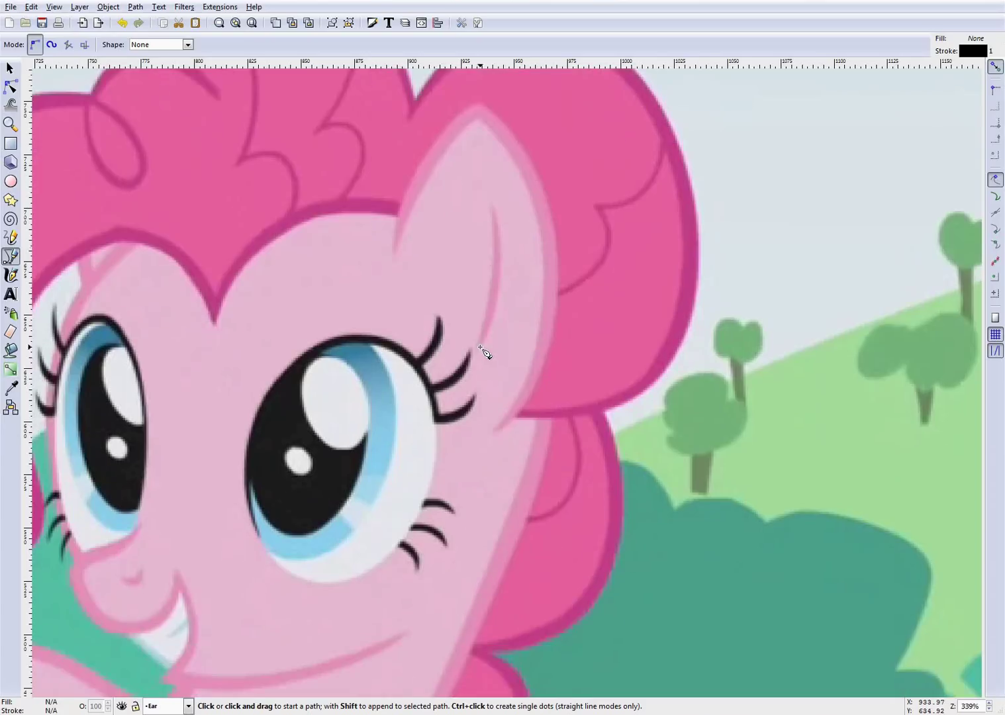
pyautogui.scroll(-5, 483, 352)
pyautogui.click(414, 461)
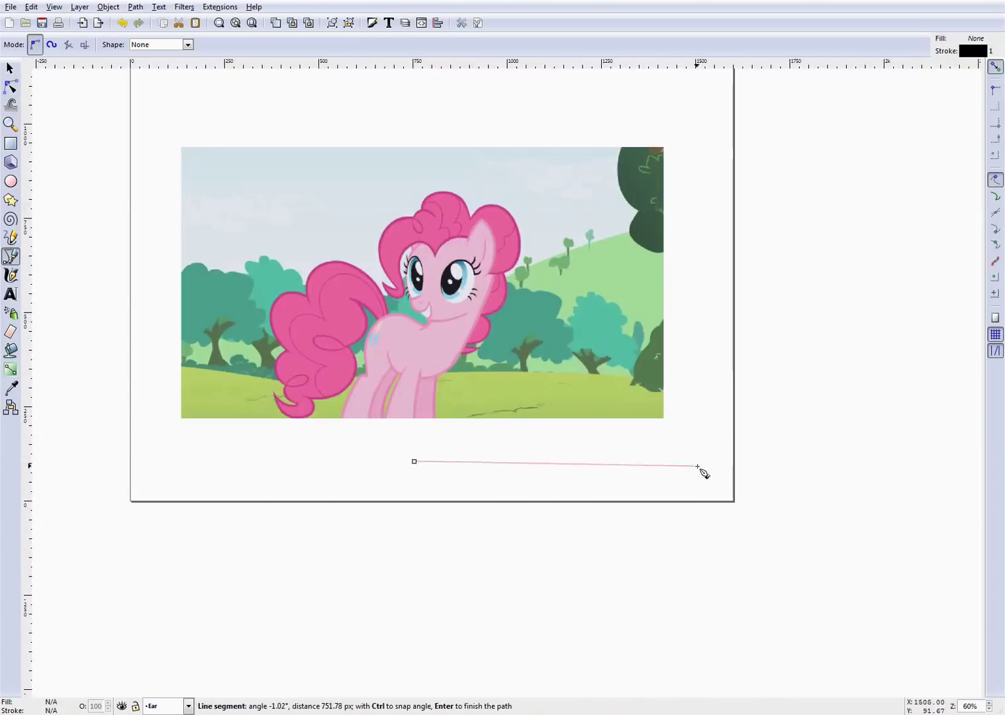
pyautogui.click(623, 450)
pyautogui.click(302, 422)
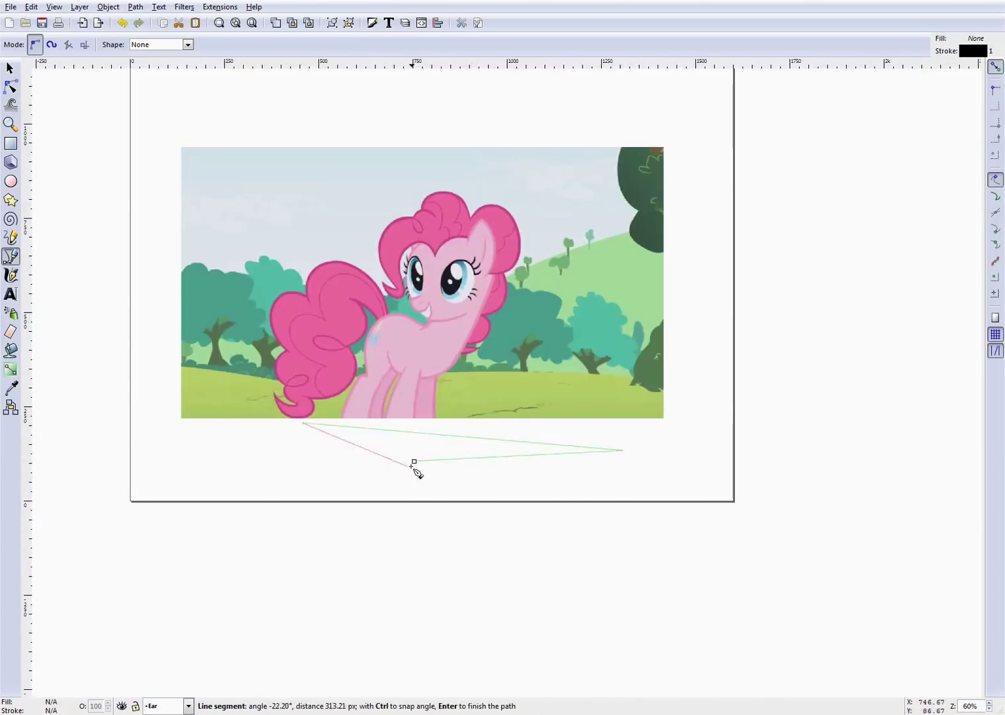
pyautogui.click(414, 461)
pyautogui.press('Delete')
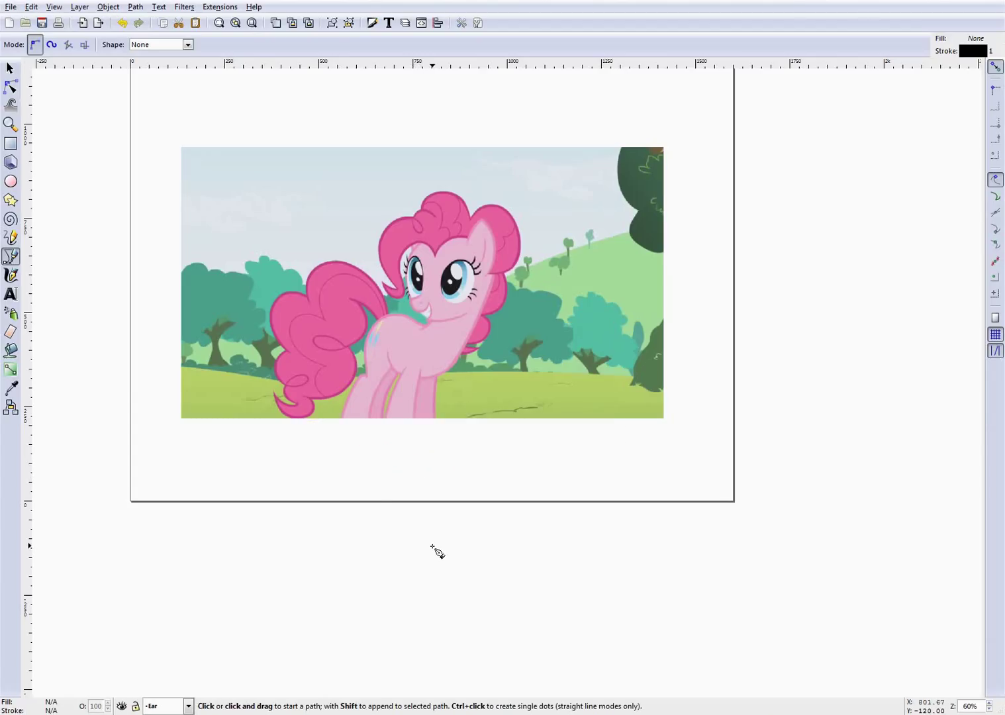
# Try freehand lines with the Pencil tool at smoothing 100 and at smoothing 11, deleting each test line.
pyautogui.click(10, 237)
pyautogui.moveTo(155, 337)
pyautogui.mouseDown()
pyautogui.moveTo(169, 417)
pyautogui.moveTo(318, 442)
pyautogui.moveTo(327, 477)
pyautogui.moveTo(487, 496)
pyautogui.moveTo(512, 437)
pyautogui.moveTo(691, 480)
pyautogui.mouseUp()
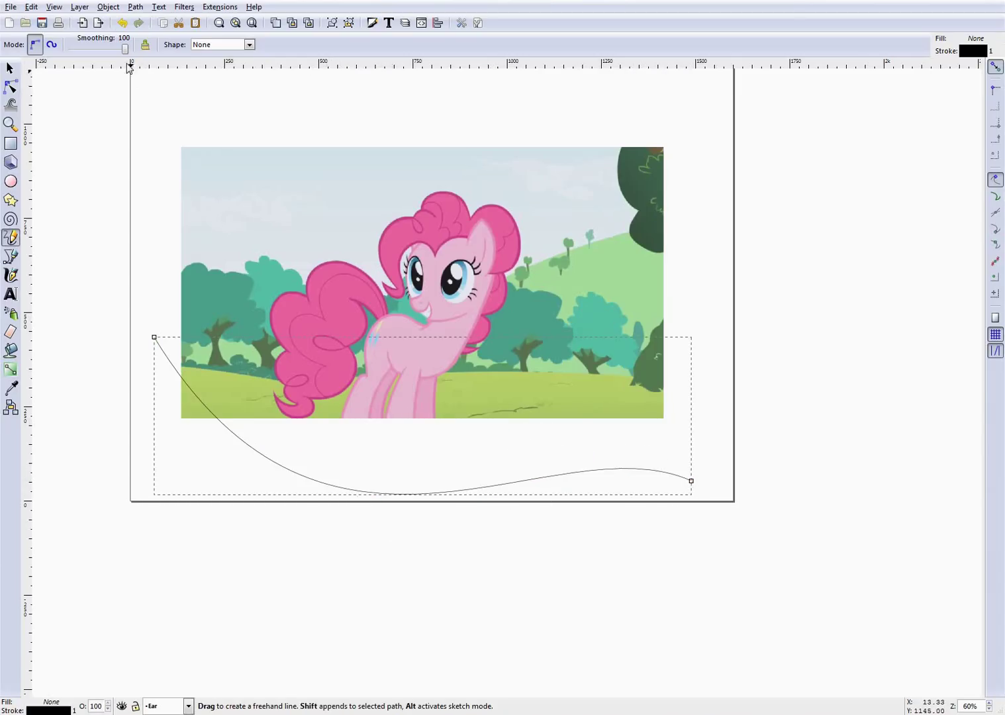
pyautogui.moveTo(125, 52); pyautogui.dragTo(80, 53)
pyautogui.press('Delete')
pyautogui.moveTo(165, 444)
pyautogui.mouseDown()
pyautogui.moveTo(222, 488)
pyautogui.moveTo(372, 446)
pyautogui.moveTo(529, 470)
pyautogui.moveTo(657, 477)
pyautogui.mouseUp()
pyautogui.press('Delete')
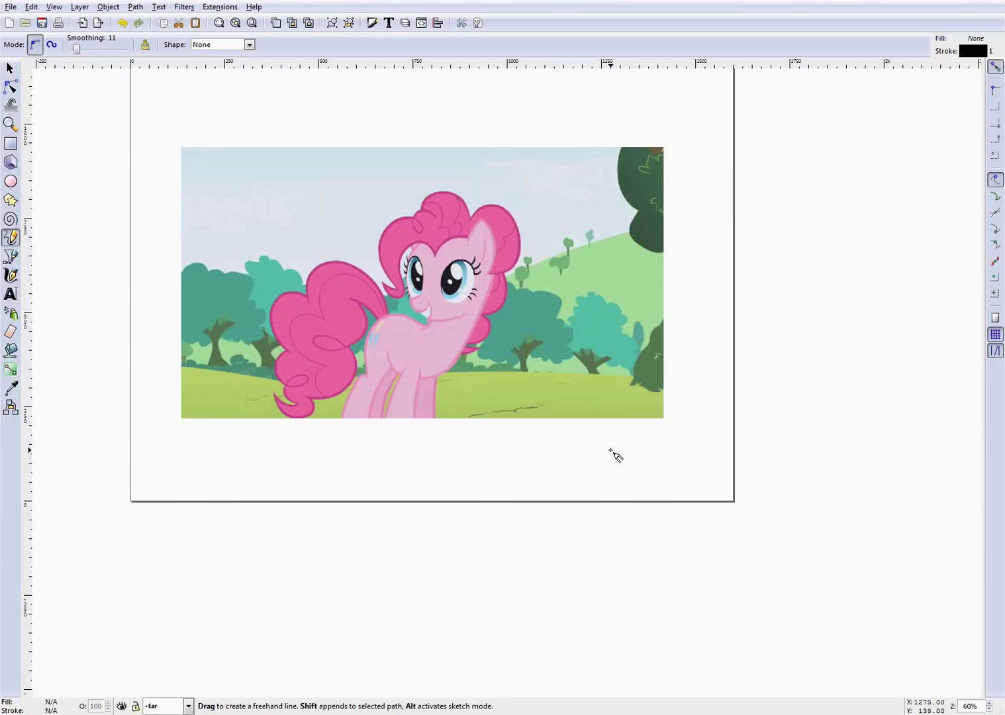
# Draw an open three-node Bezier path from the ear's front base to its tip and down to its rear base.
pyautogui.click(12, 257)
pyautogui.scroll(7, 462, 239)
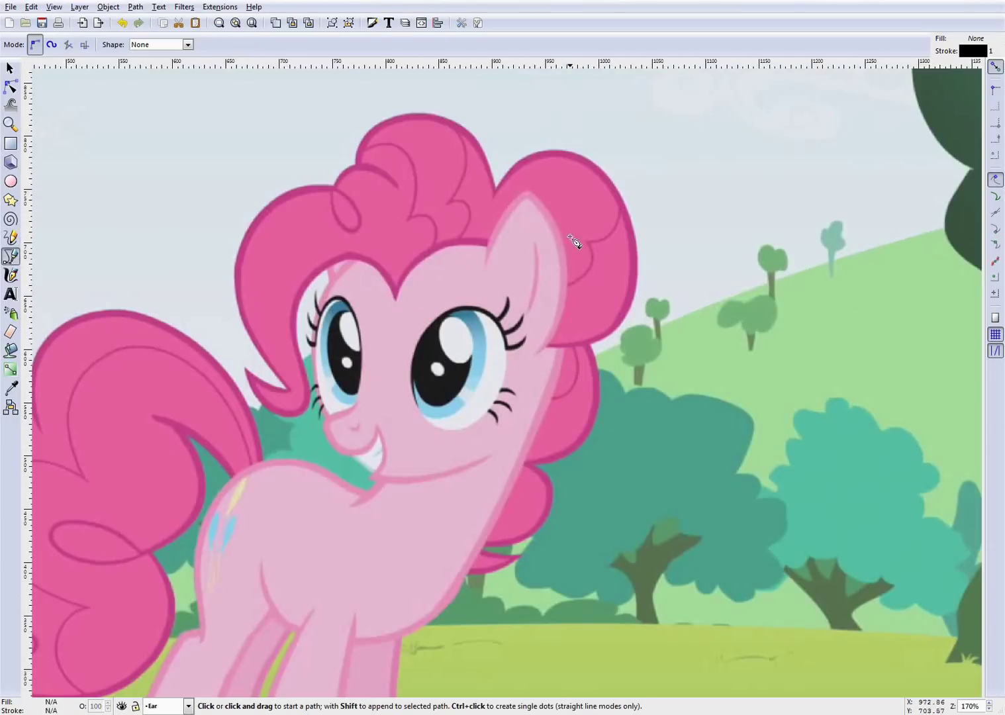
pyautogui.scroll(-1, 514, 298)
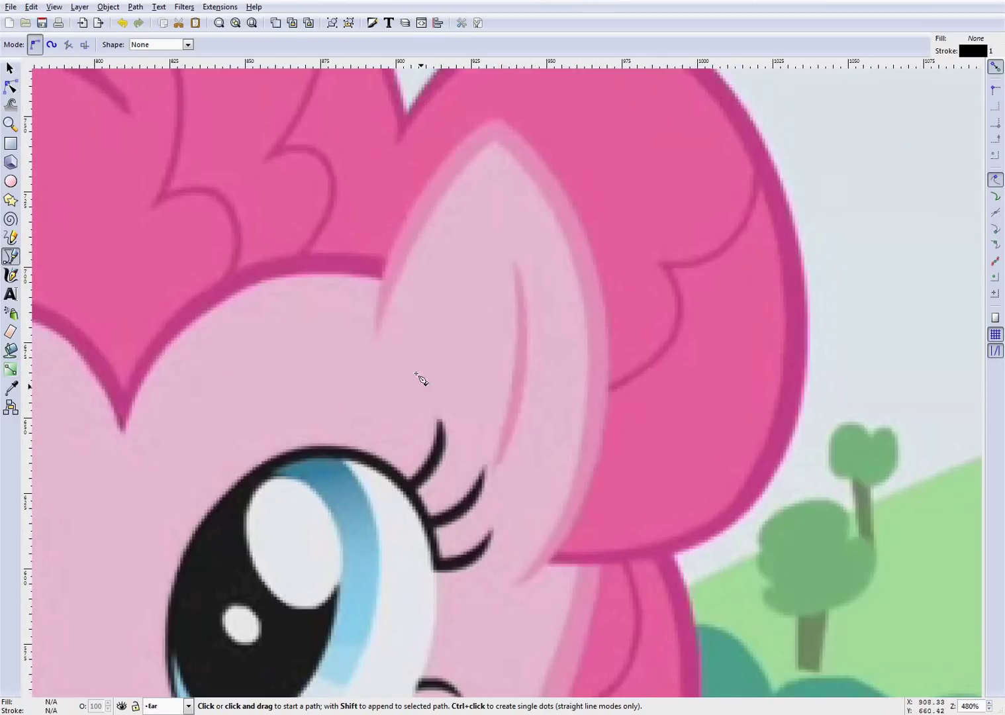
pyautogui.click(377, 338)
pyautogui.scroll(3, 468, 350)
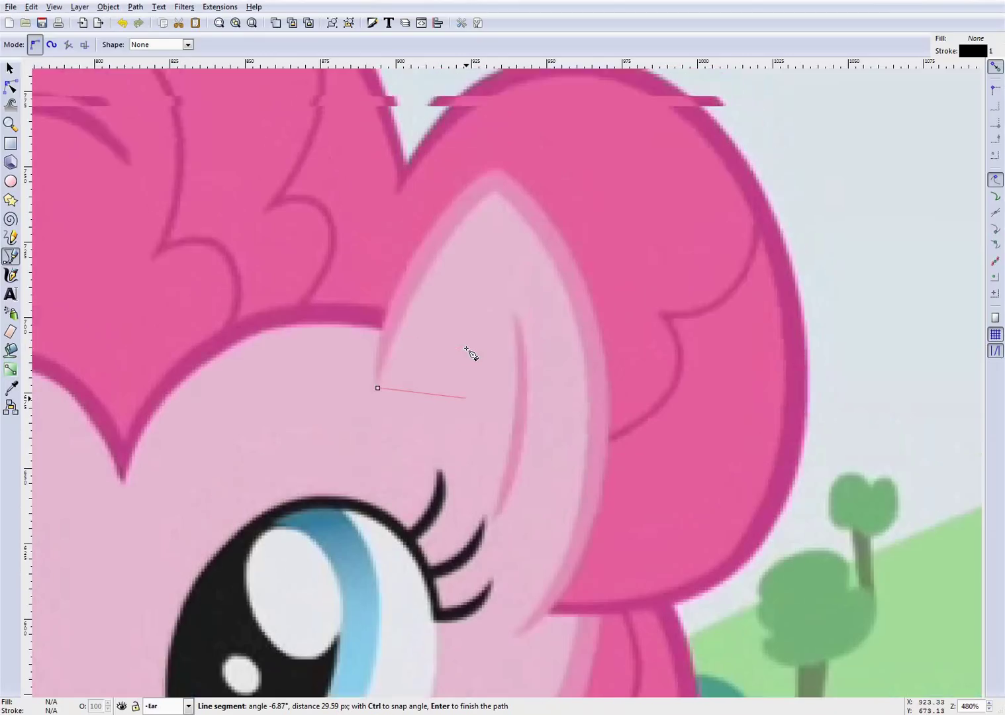
pyautogui.click(496, 206)
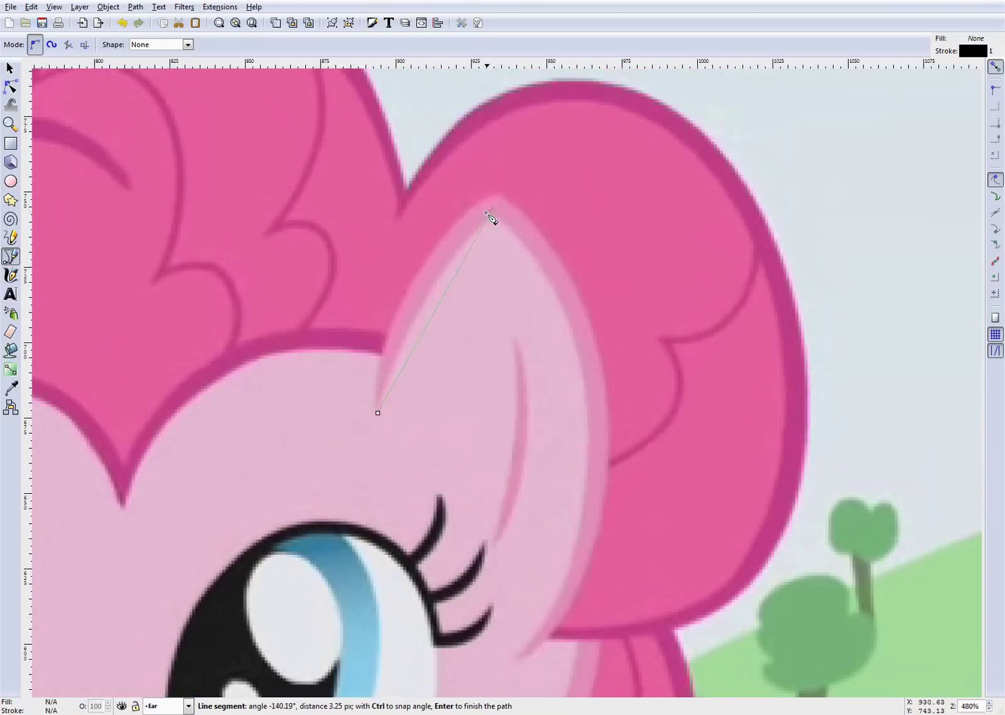
pyautogui.scroll(-5, 514, 569)
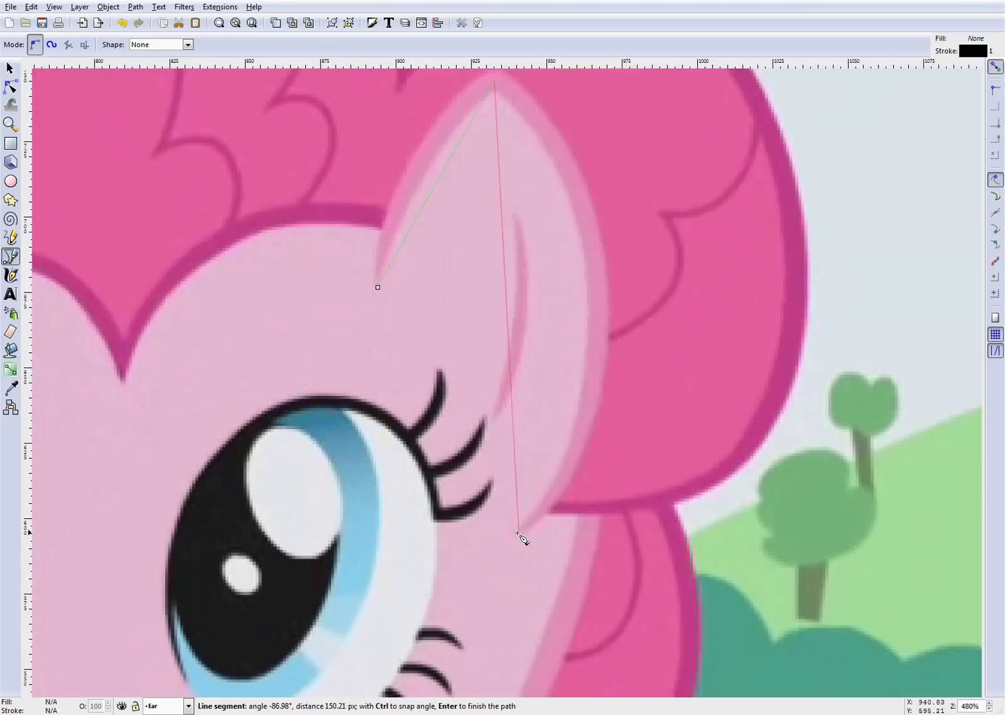
pyautogui.click(515, 533)
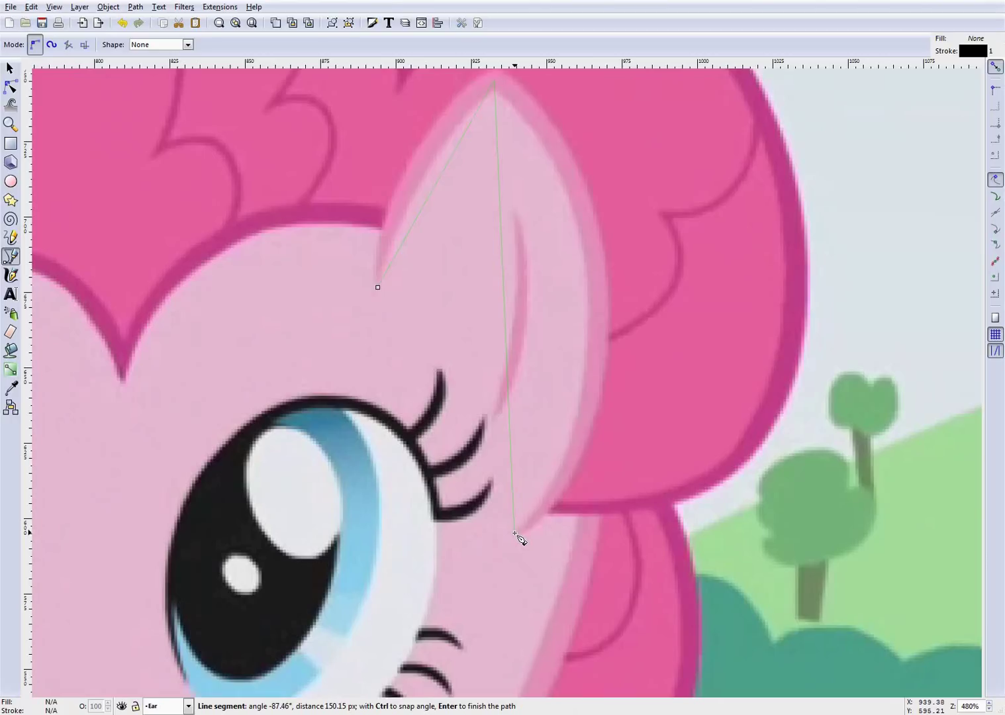
pyautogui.press('Return')
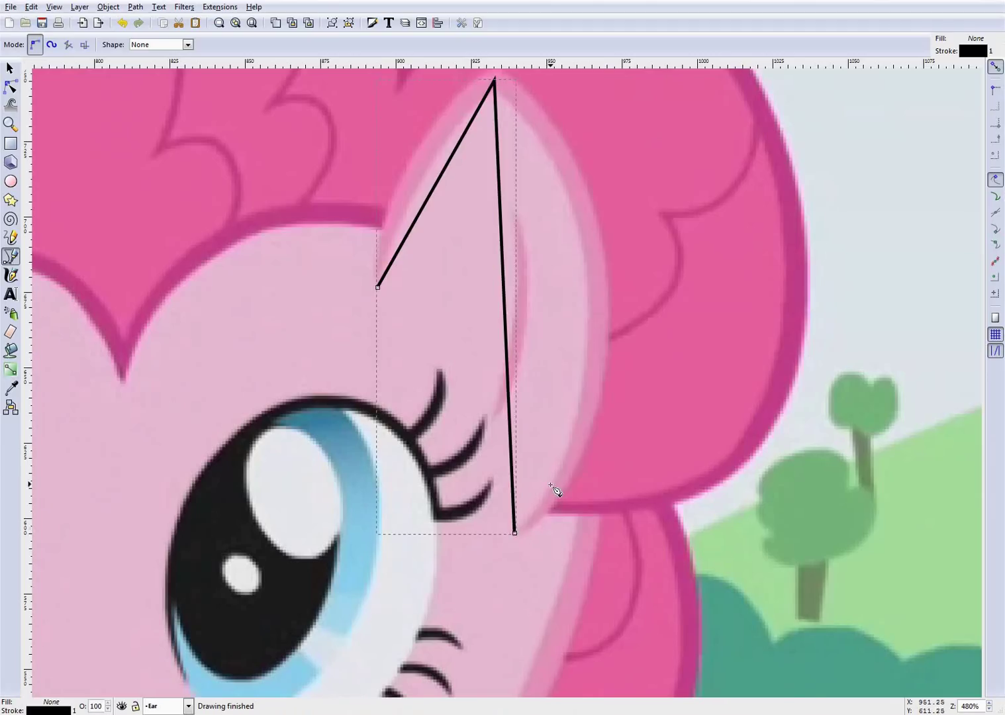
pyautogui.scroll(3, 549, 489)
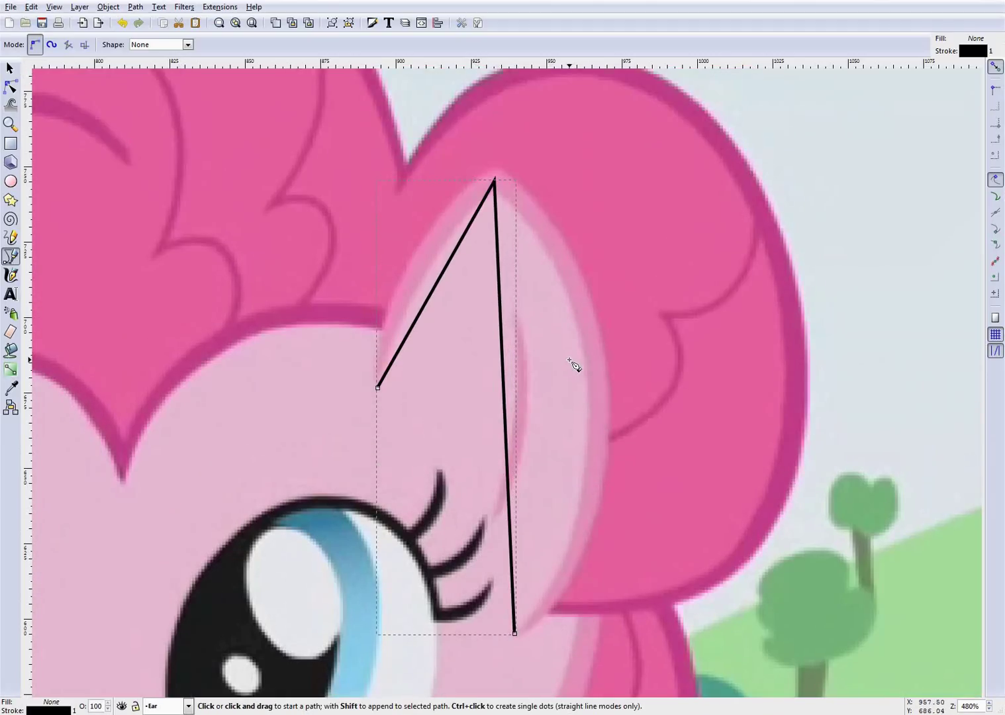
# Draw a straight Bezier segment spanning the inner ear crease from end to end, deselect it and save the document.
pyautogui.click(10, 67)
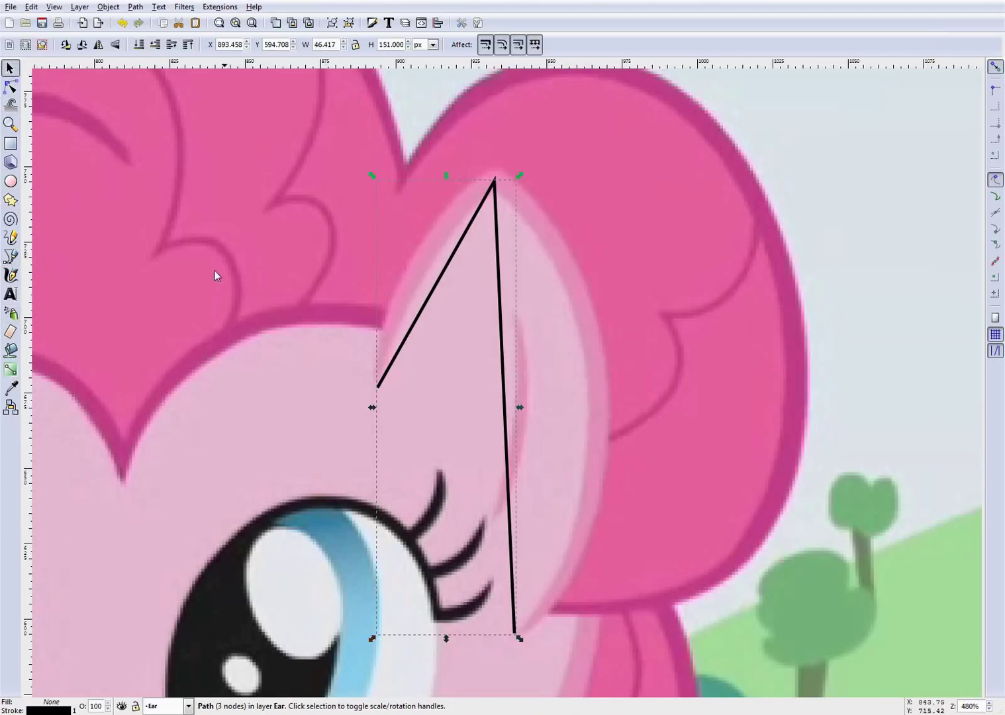
pyautogui.click(12, 256)
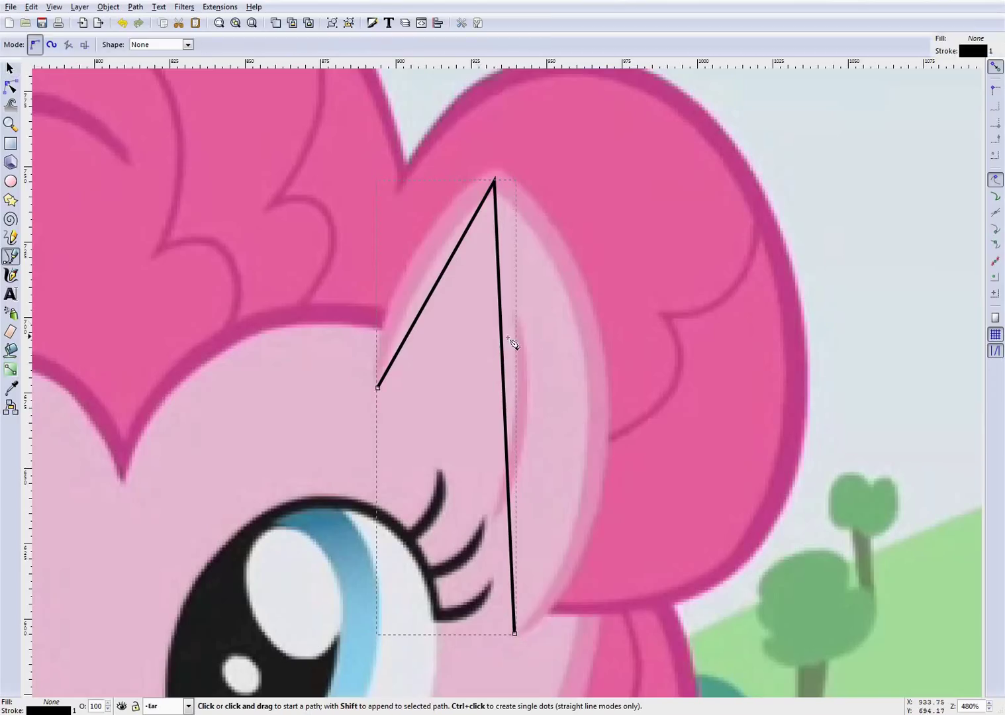
pyautogui.click(511, 305)
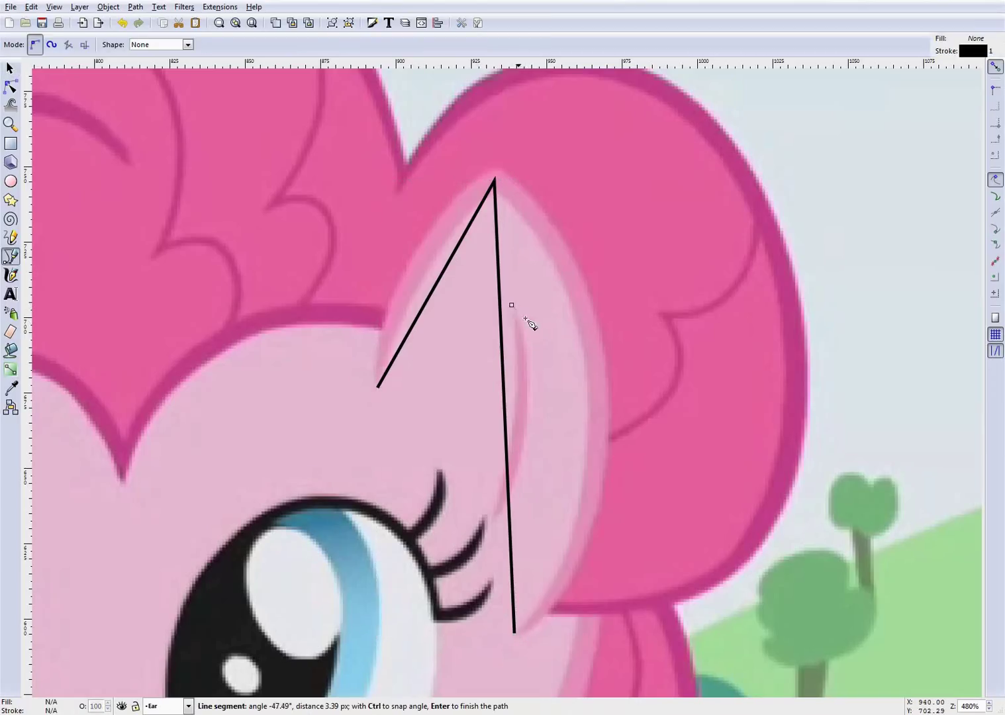
pyautogui.doubleClick(494, 520)
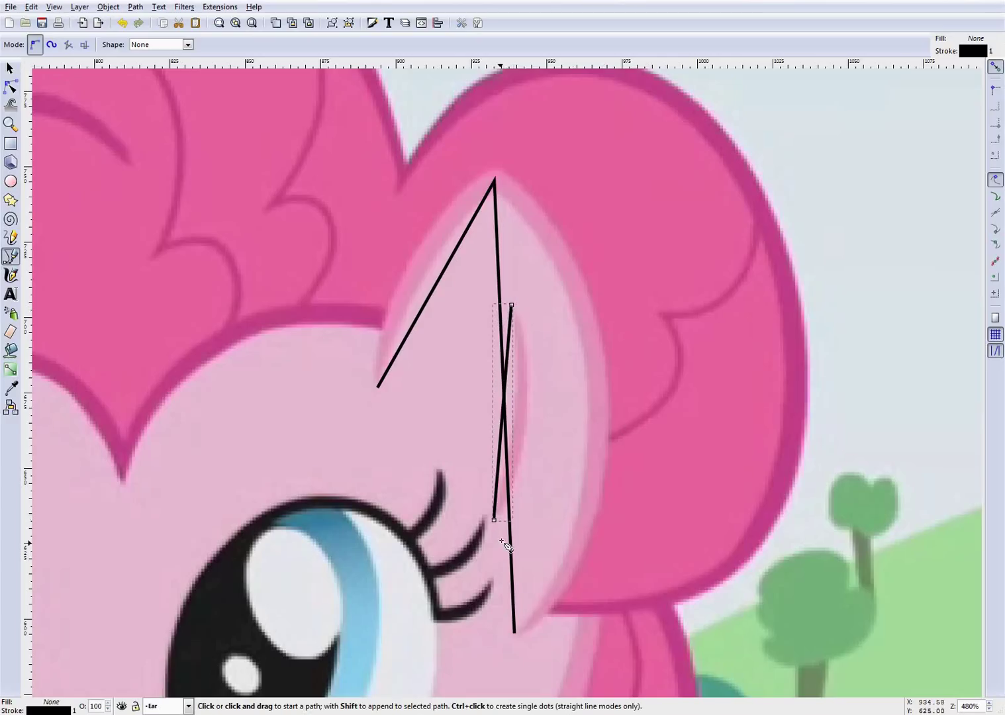
pyautogui.press('F1')
pyautogui.press('Escape')
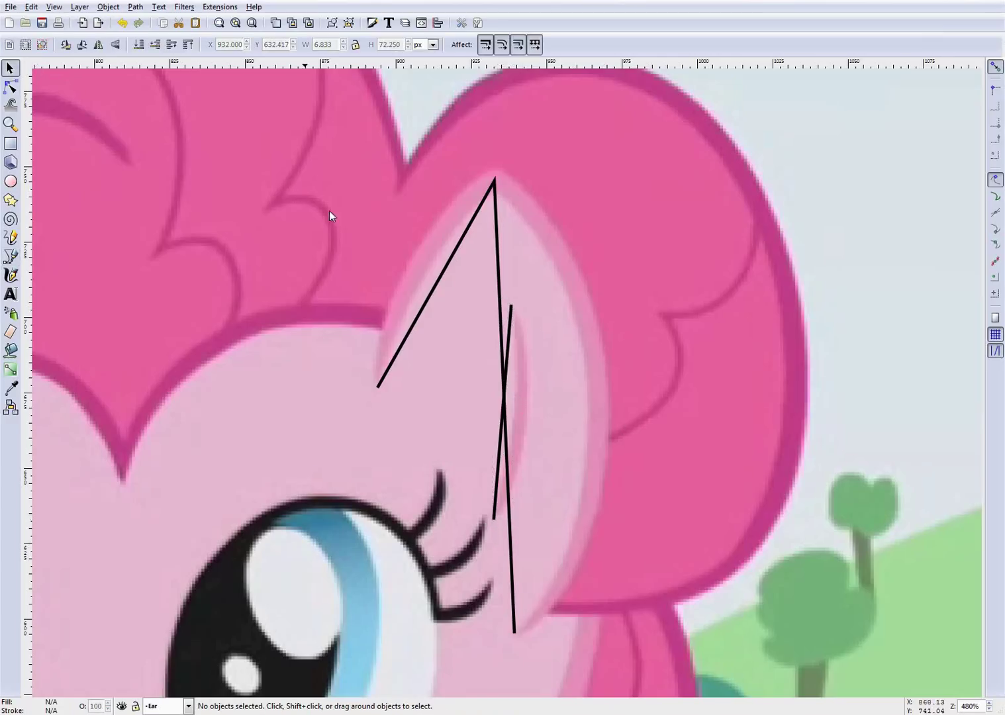
pyautogui.hotkey('ctrl', 's')
# Edit the nodes of the three-node ear outline and bend its front segment to follow the ear's front edge.
pyautogui.scroll(1, 561, 413)
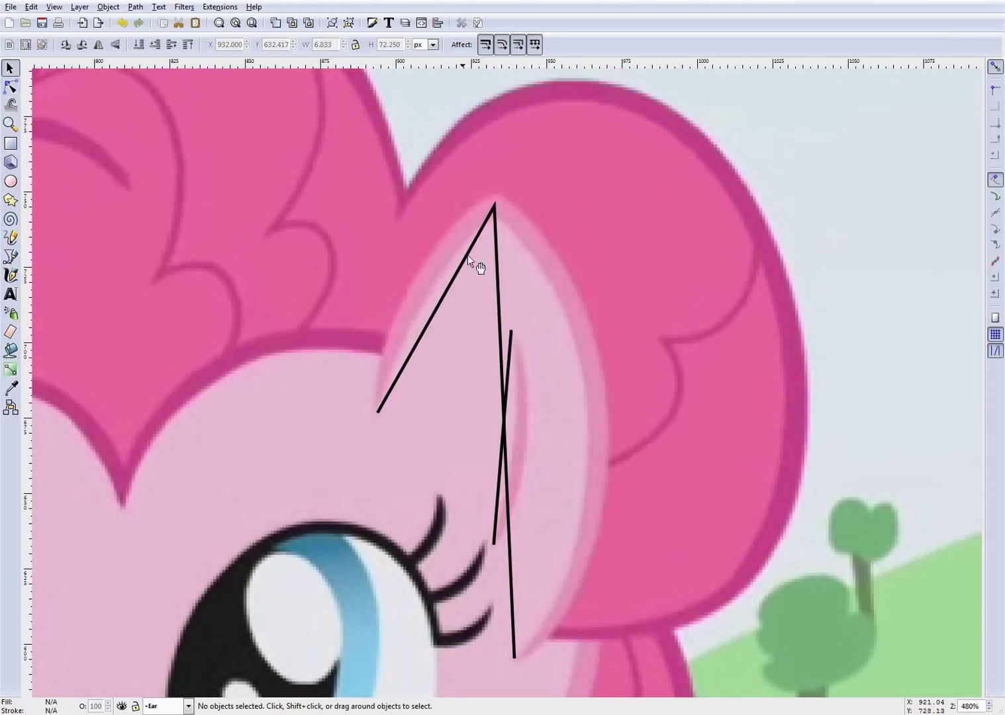
pyautogui.click(495, 239)
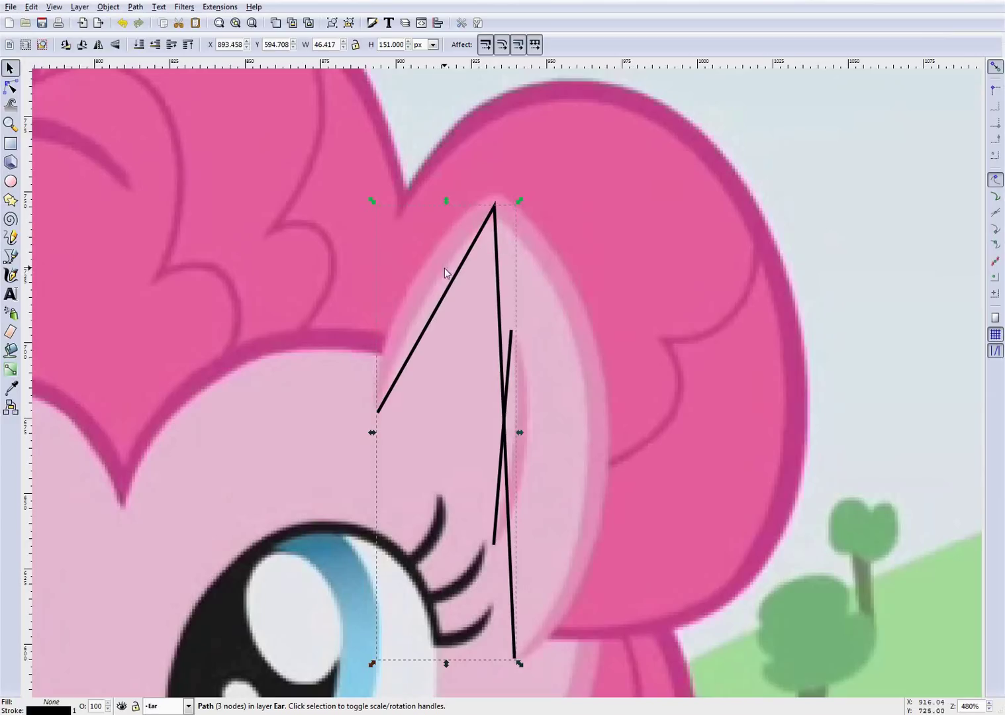
pyautogui.click(11, 86)
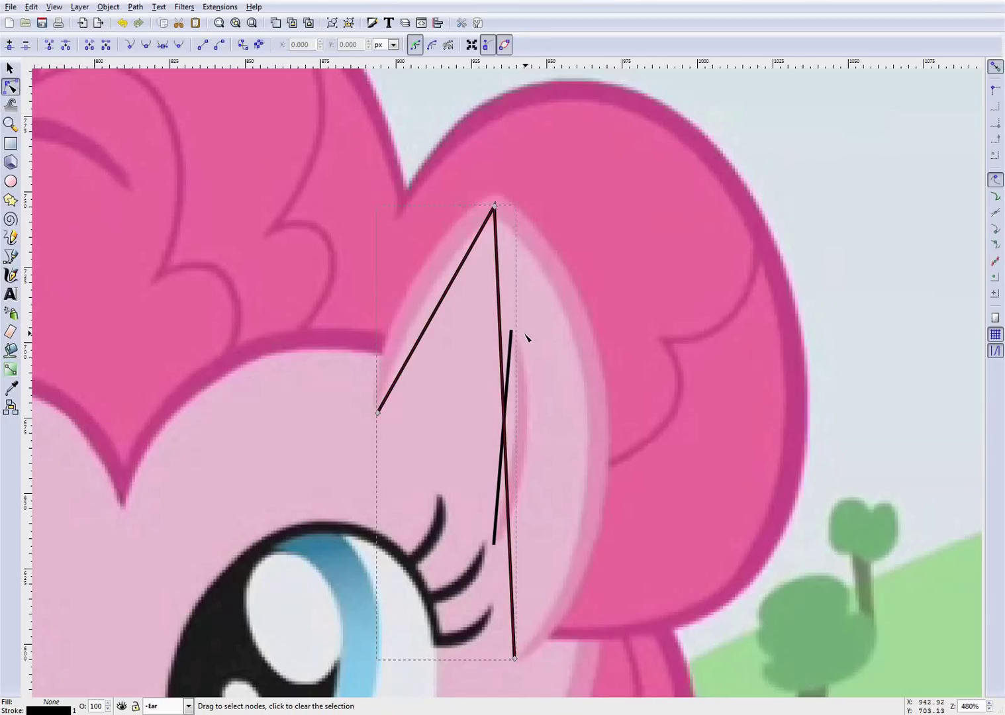
pyautogui.keyDown('ctrl'); pyautogui.scroll(1, 525, 338); pyautogui.keyUp('ctrl')
pyautogui.keyDown('ctrl'); pyautogui.scroll(1, 433, 349); pyautogui.keyUp('ctrl')
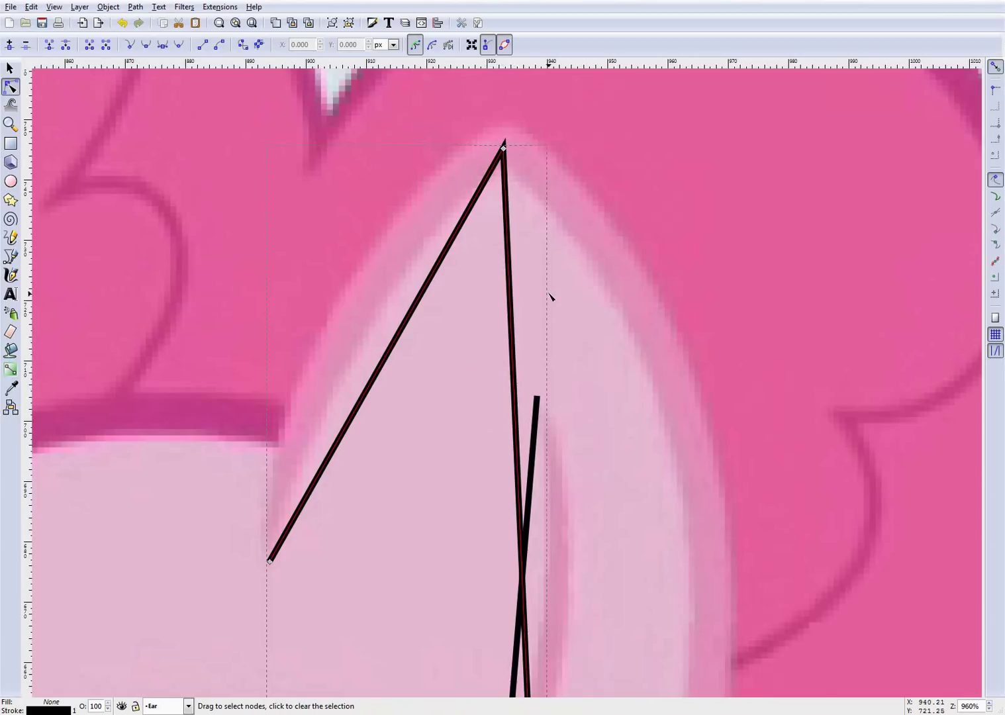
pyautogui.scroll(3, 551, 294)
pyautogui.scroll(-2, 551, 294)
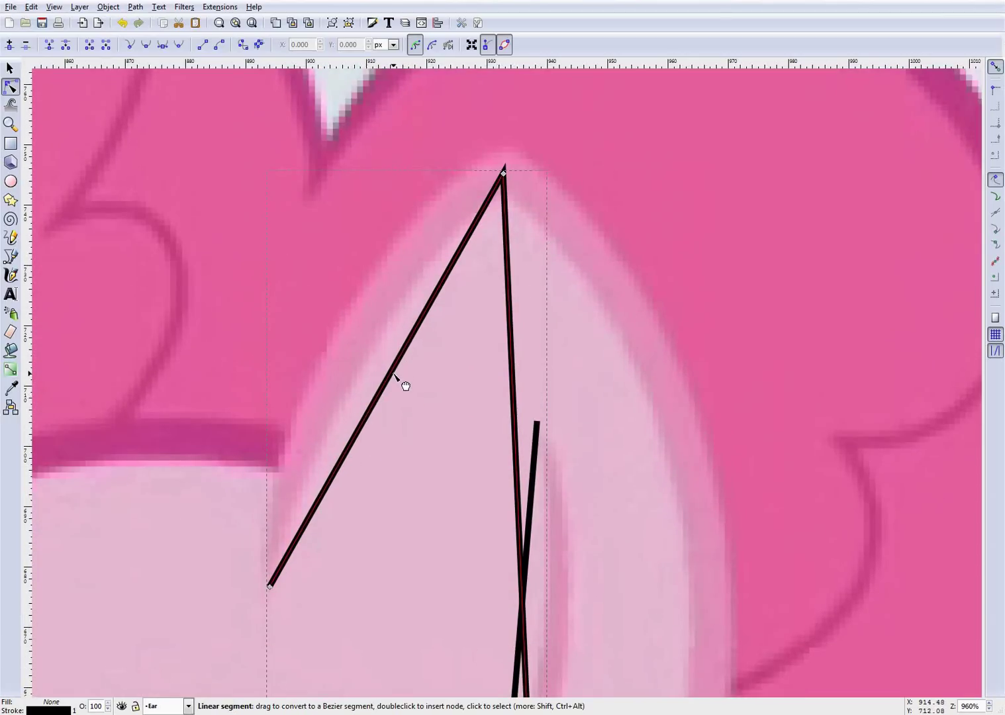
pyautogui.moveTo(389, 372)
pyautogui.mouseDown()
pyautogui.moveTo(360, 340)
pyautogui.moveTo(313, 441)
pyautogui.mouseUp()
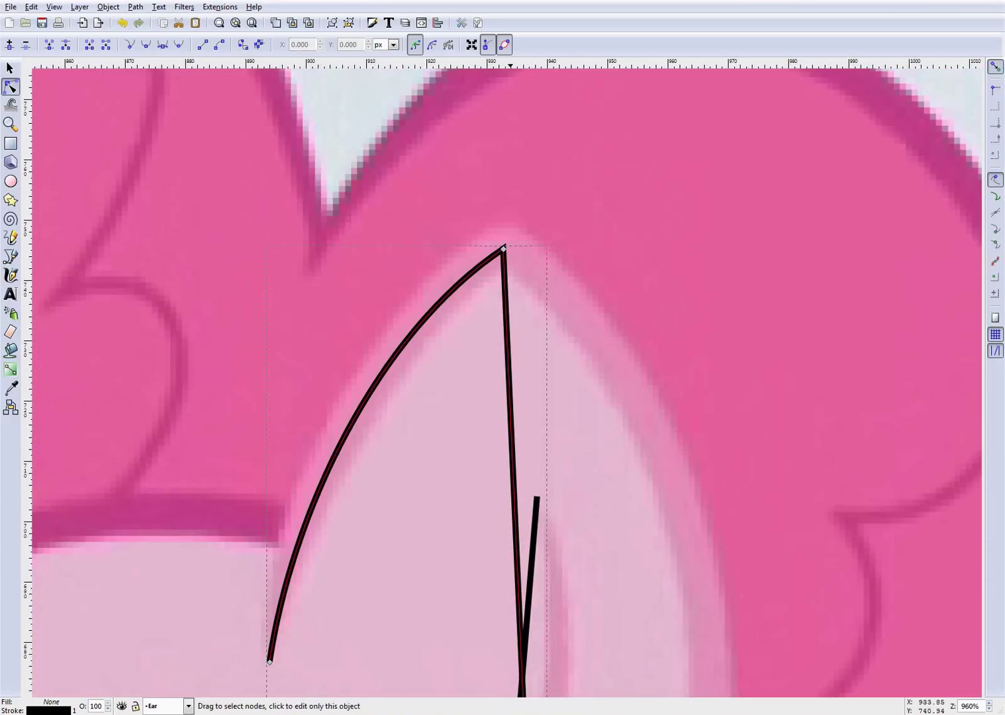
# Try moving the ear outline's tip node and that node's curve handle, undoing each change.
pyautogui.scroll(3, 397, 464)
pyautogui.scroll(-2, 407, 514)
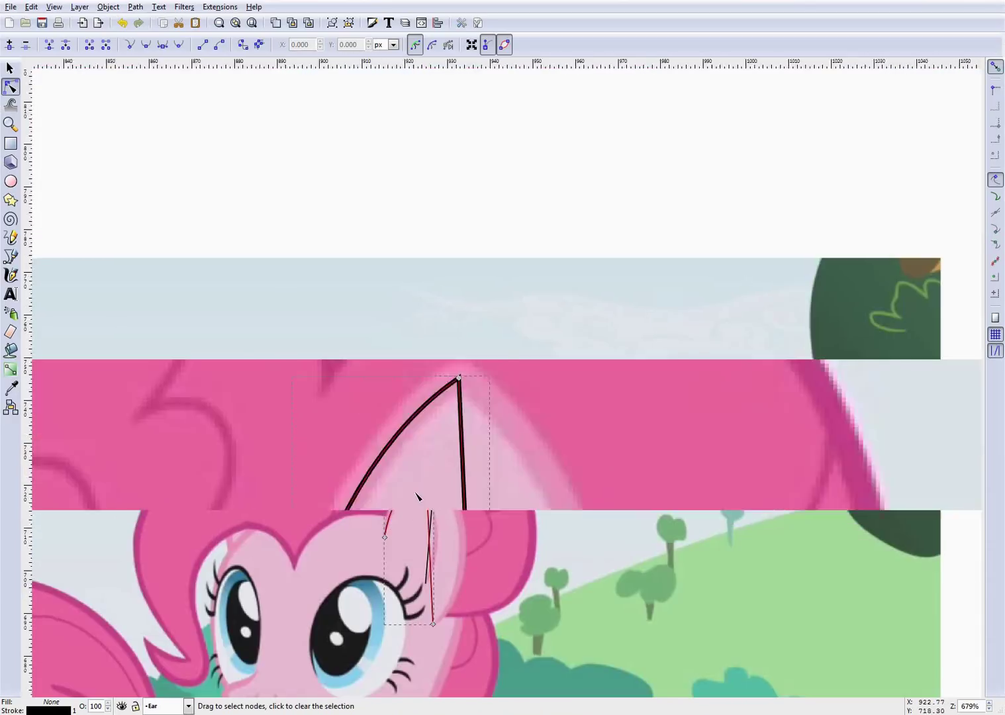
pyautogui.scroll(2, 433, 435)
pyautogui.moveTo(478, 331); pyautogui.dragTo(656, 297)
pyautogui.hotkey('ctrl', 'z')
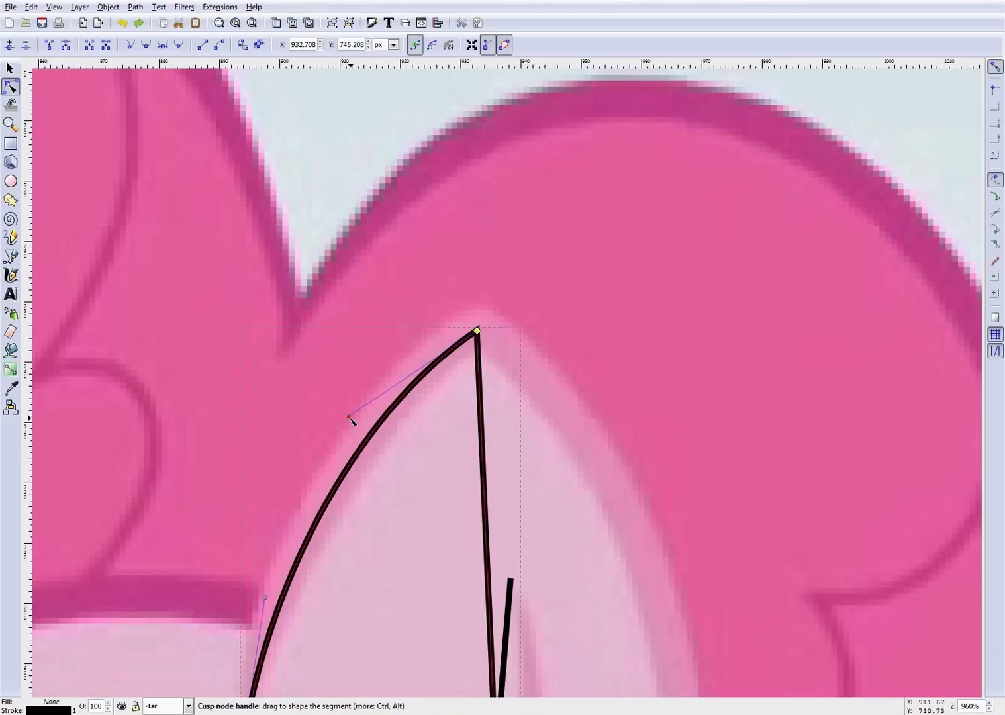
pyautogui.moveTo(347, 419); pyautogui.dragTo(406, 290)
pyautogui.hotkey('ctrl', 'z')
# Save the document with the curved front edge of the ear.
pyautogui.scroll(-4, 531, 358)
pyautogui.hotkey('ctrl', 's')
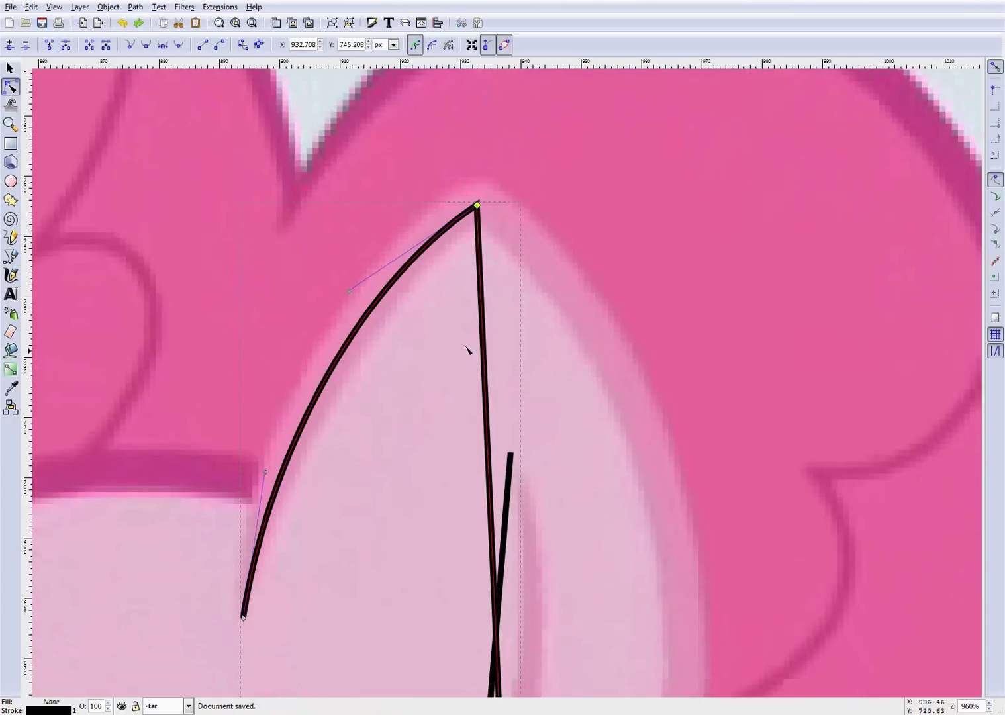
# Try reshaping the ear's front curve with the tip node's handle and cancel the change.
pyautogui.scroll(2, 410, 337)
pyautogui.moveTo(350, 342); pyautogui.dragTo(302, 223)
pyautogui.press('Escape')
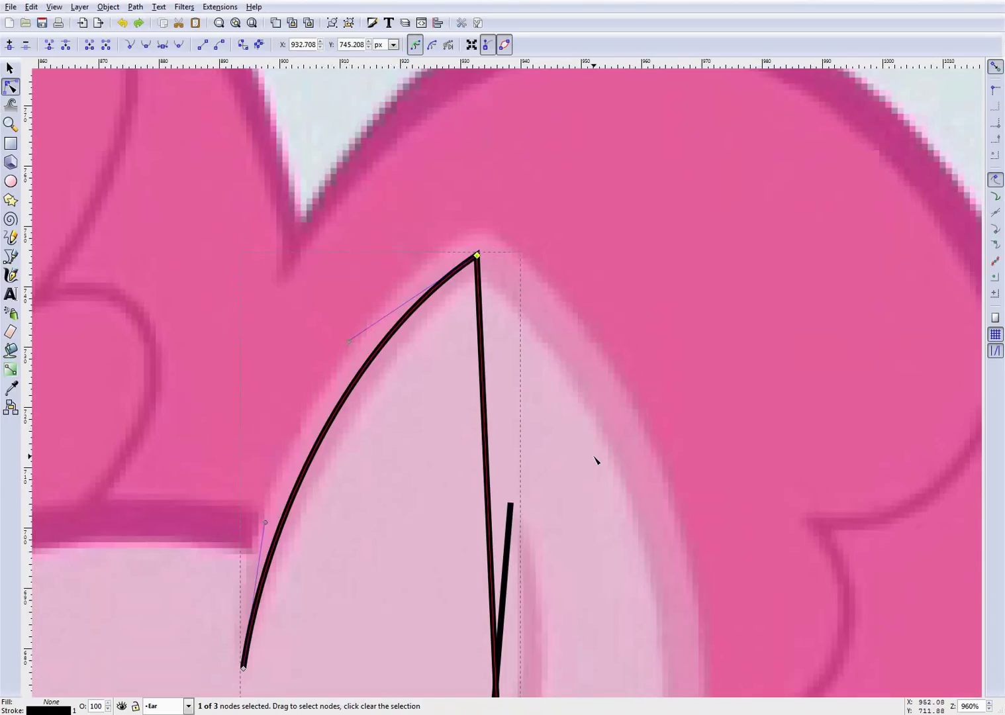
# Bend the ear outline's straight rear segment outward to follow the ear's rear edge.
pyautogui.keyDown('ctrl'); pyautogui.scroll(-2, 594, 459); pyautogui.keyUp('ctrl')
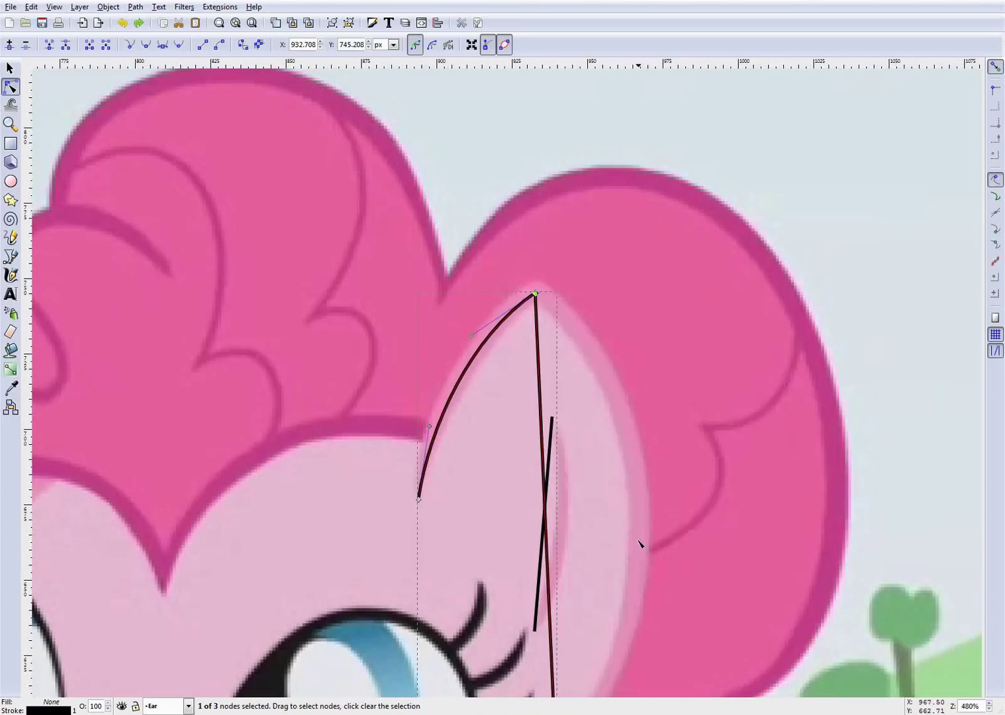
pyautogui.scroll(-5, 662, 530)
pyautogui.keyDown('ctrl'); pyautogui.scroll(1, 669, 371); pyautogui.keyUp('ctrl')
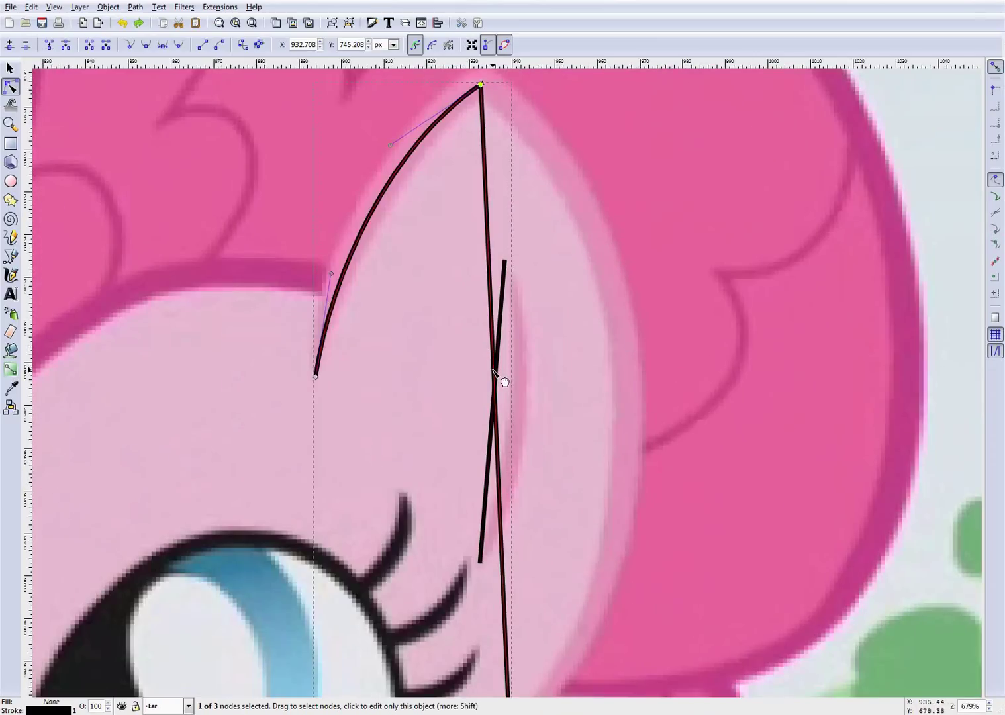
pyautogui.moveTo(493, 374); pyautogui.dragTo(626, 384)
pyautogui.scroll(-4, 595, 498)
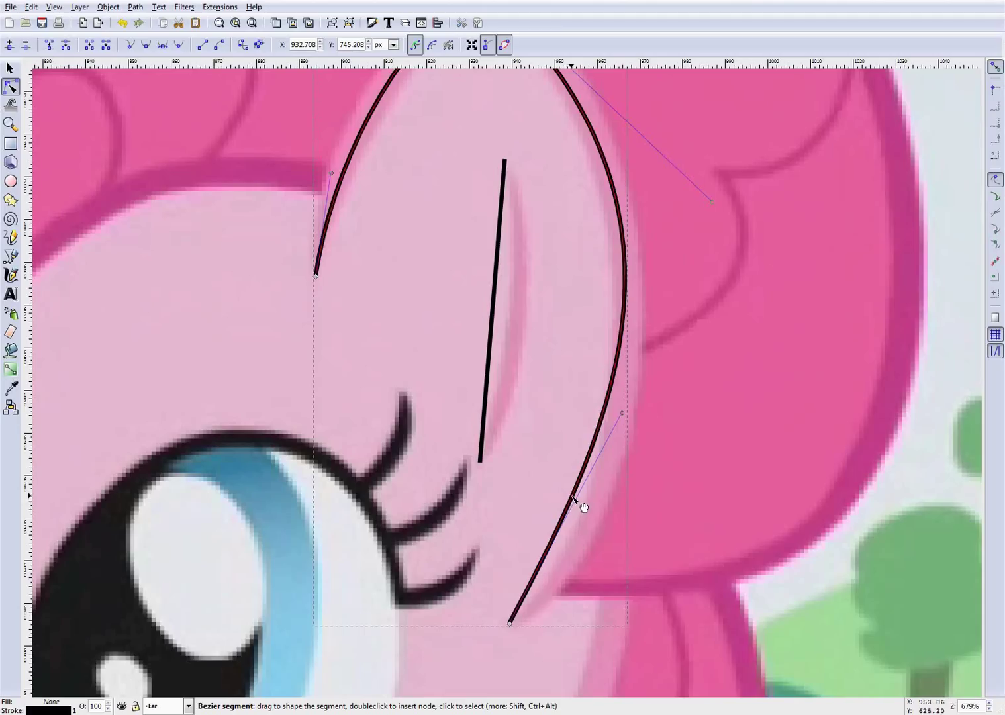
# Refine the rear ear curve by reshaping its lower part, its upper part and its middle to match the reference outline.
pyautogui.moveTo(579, 502); pyautogui.dragTo(589, 556)
pyautogui.scroll(3, 656, 458)
pyautogui.moveTo(590, 209); pyautogui.dragTo(591, 197)
pyautogui.scroll(-1, 655, 449)
pyautogui.moveTo(634, 411); pyautogui.dragTo(639, 422)
pyautogui.scroll(2, 640, 421)
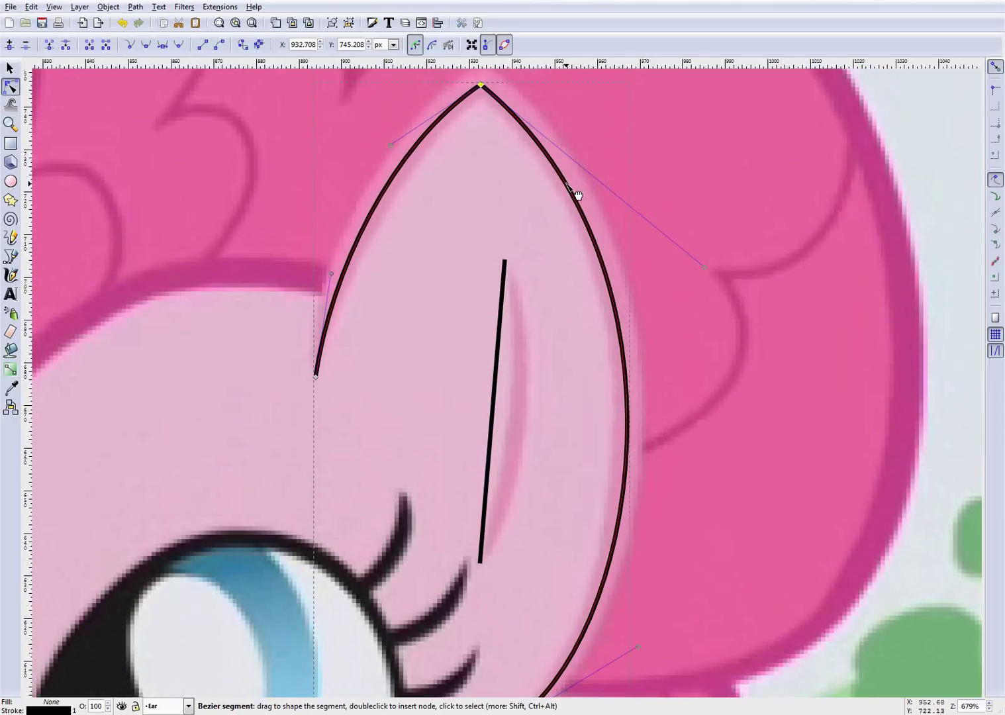
# Fine-tune the ear outline's rear curve near the tip, near its lower end and at the middle to follow the reference.
pyautogui.moveTo(577, 196); pyautogui.dragTo(577, 189)
pyautogui.scroll(-4, 634, 390)
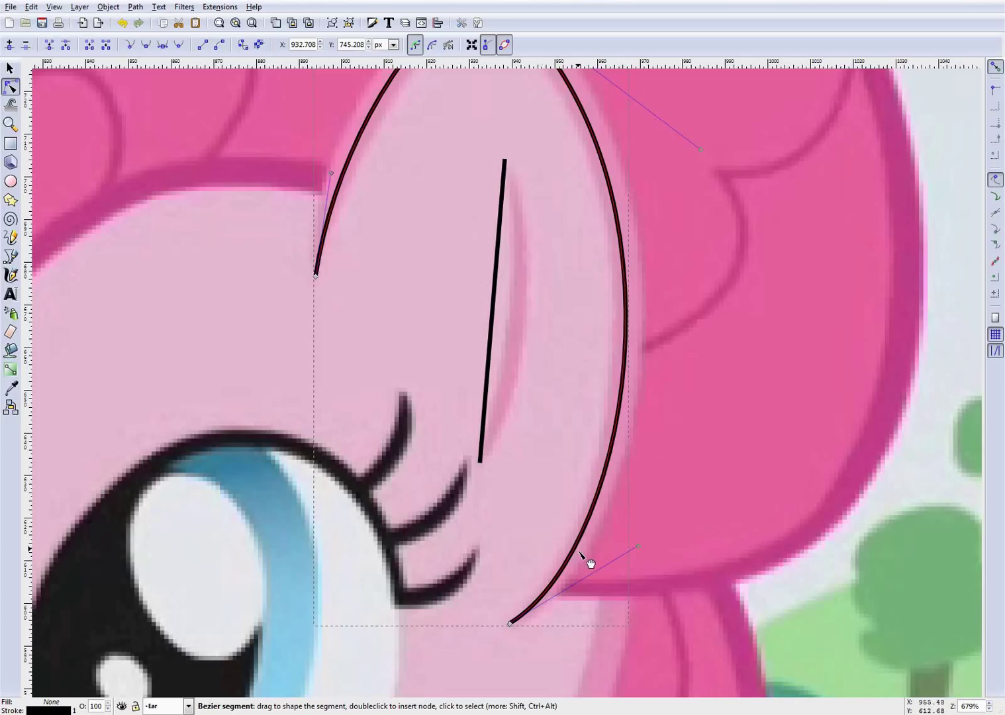
pyautogui.moveTo(588, 558); pyautogui.dragTo(588, 559)
pyautogui.scroll(5, 662, 417)
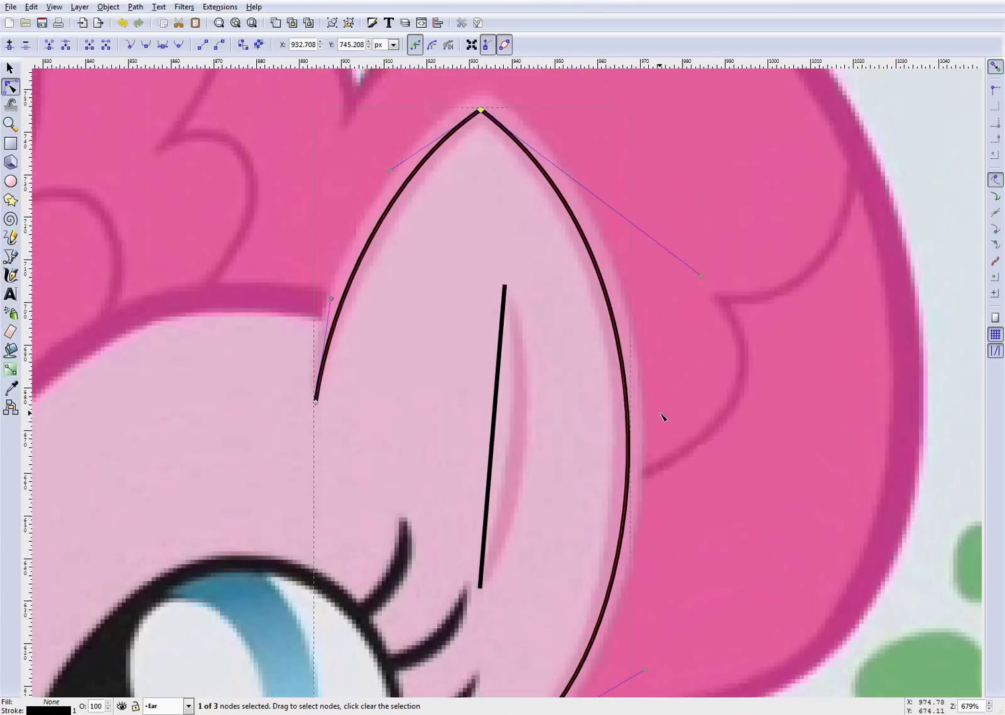
pyautogui.moveTo(627, 419); pyautogui.dragTo(634, 421)
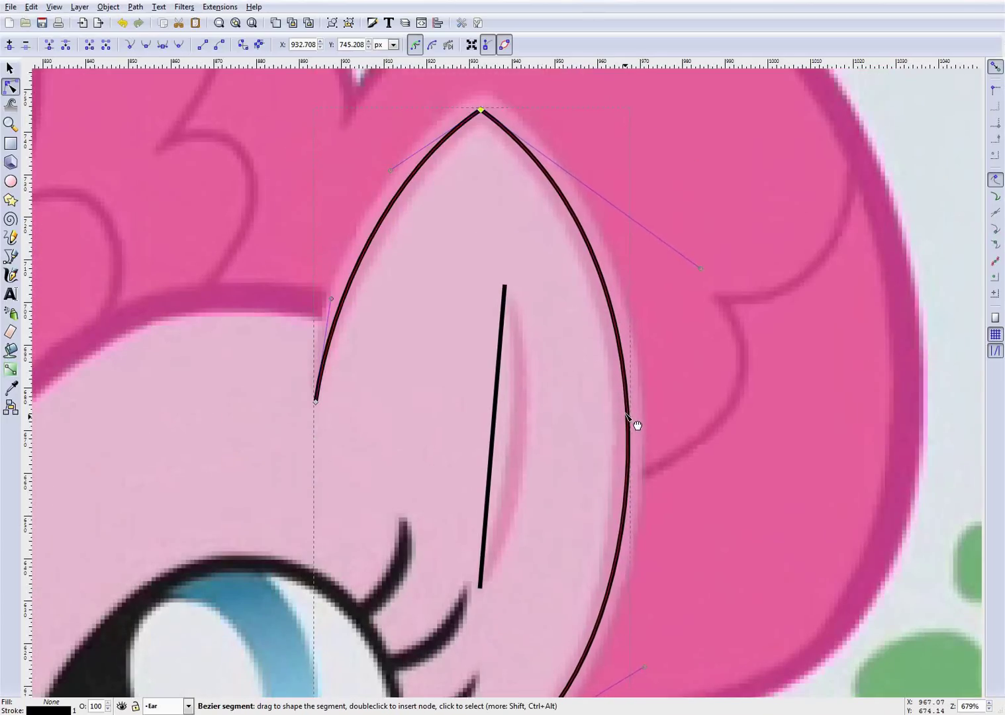
# Bend the straight inner ear line outward along the reference's inner ear mark, adjusting its middle and upper part.
pyautogui.scroll(-3, 685, 443)
pyautogui.scroll(-1, 685, 442)
pyautogui.click(720, 512)
pyautogui.click(491, 339)
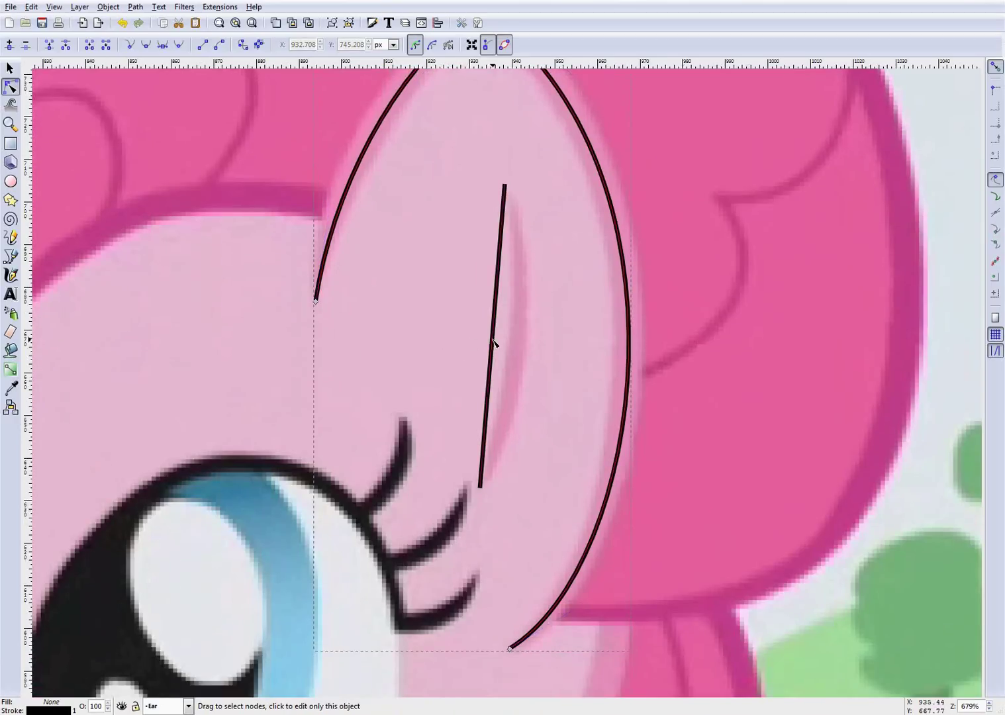
pyautogui.moveTo(495, 336); pyautogui.dragTo(518, 348)
pyautogui.moveTo(511, 236); pyautogui.dragTo(516, 237)
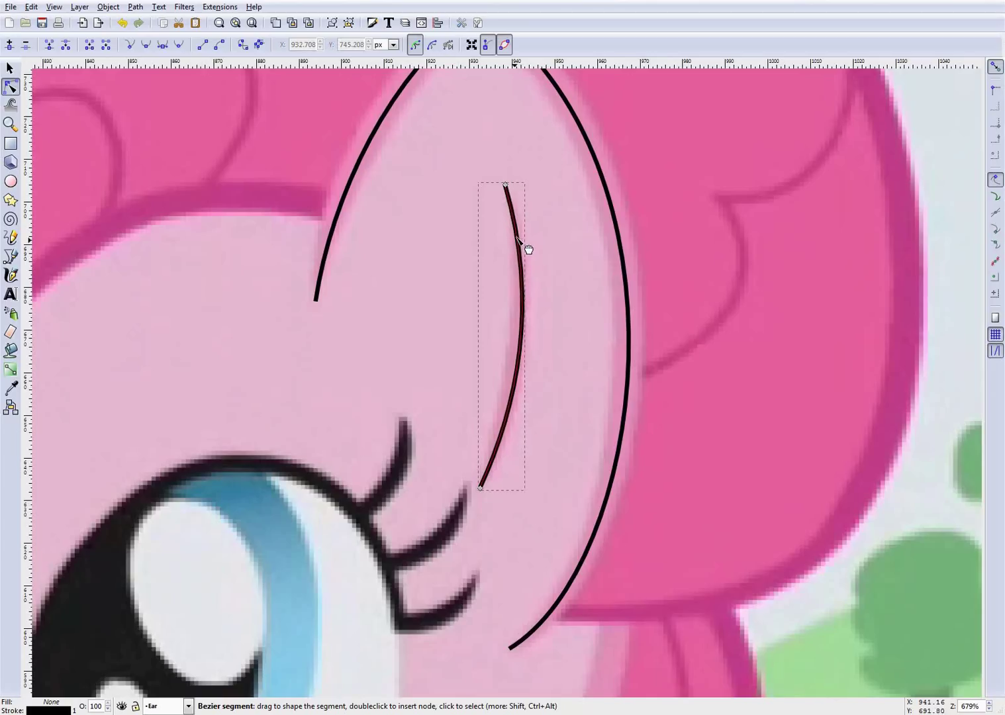
# Deselect the inner ear line and save the document.
pyautogui.click(567, 347)
pyautogui.scroll(5, 587, 393)
pyautogui.hotkey('ctrl', 's')
pyautogui.scroll(-3, 664, 356)
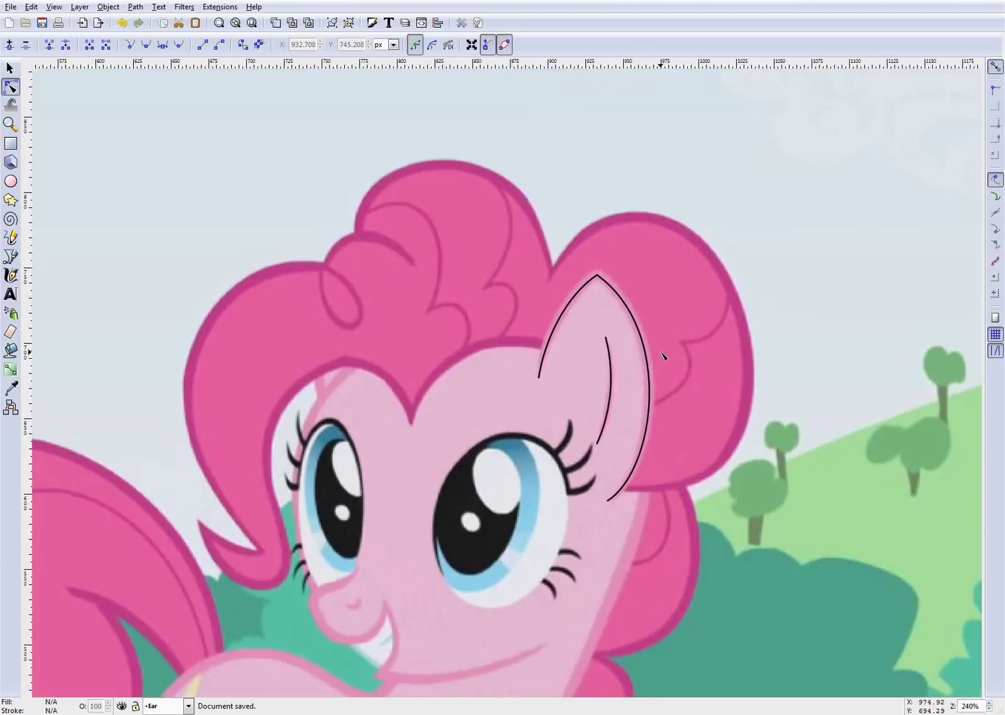
# Select the ear outline and open its Fill and Stroke settings.
pyautogui.scroll(3, 715, 410)
pyautogui.scroll(-1, 606, 397)
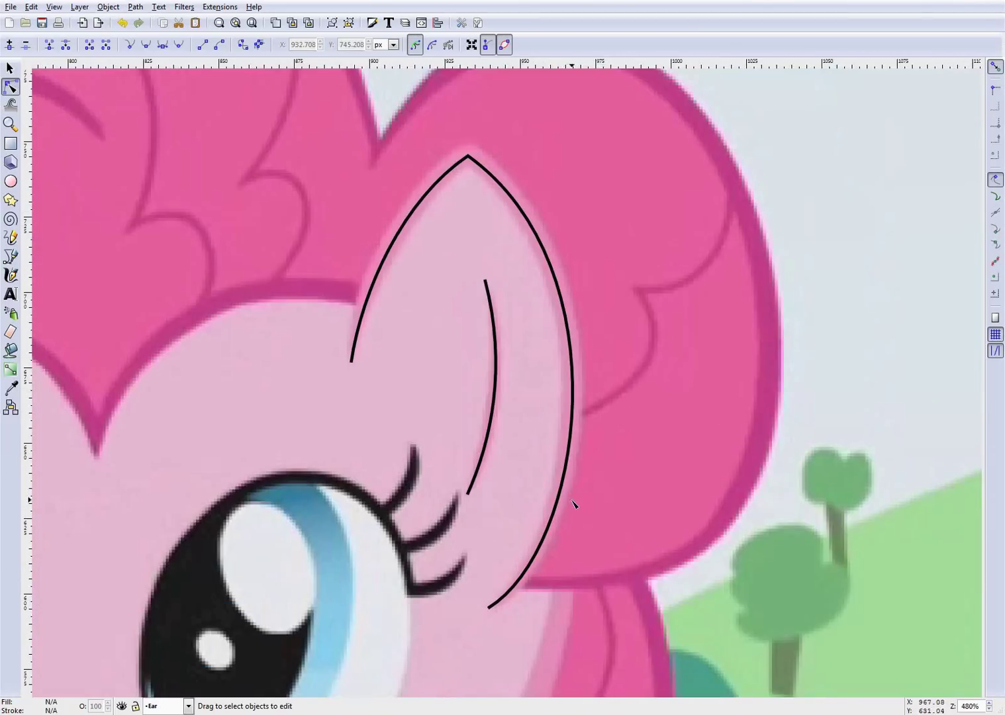
pyautogui.click(482, 171)
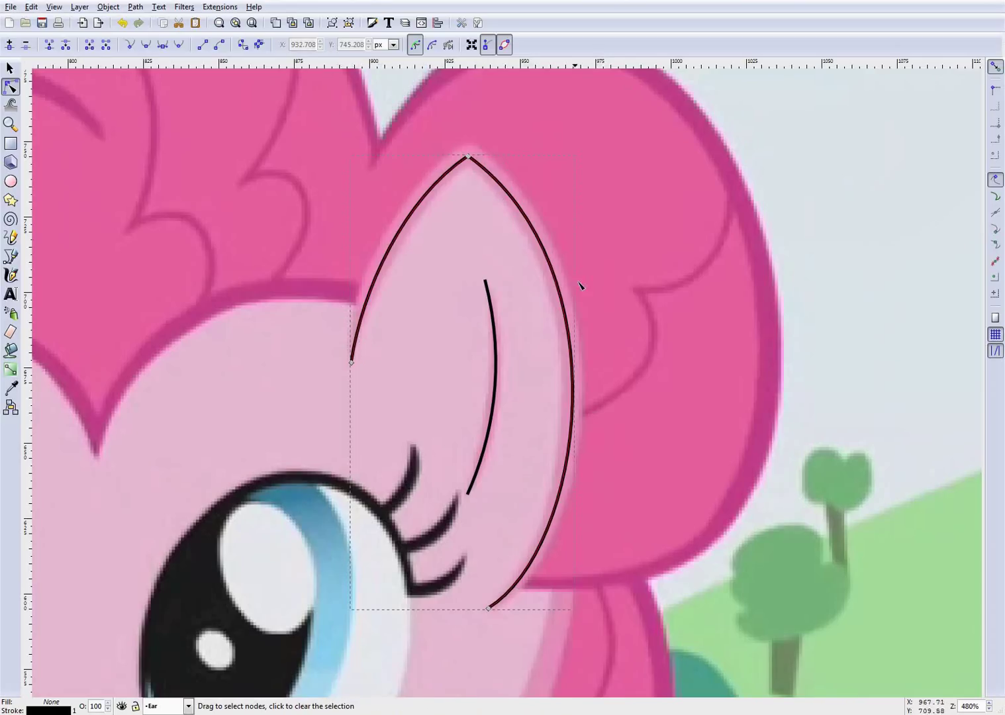
pyautogui.click(133, 8)
pyautogui.click(133, 8)
pyautogui.click(134, 7)
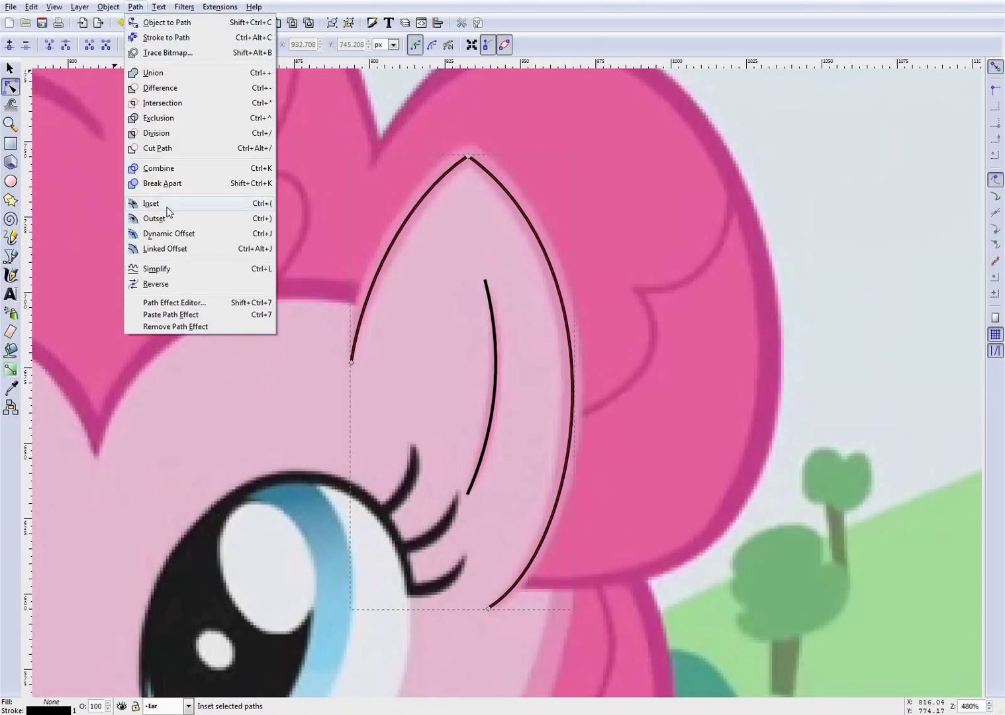
pyautogui.moveTo(87, 12)
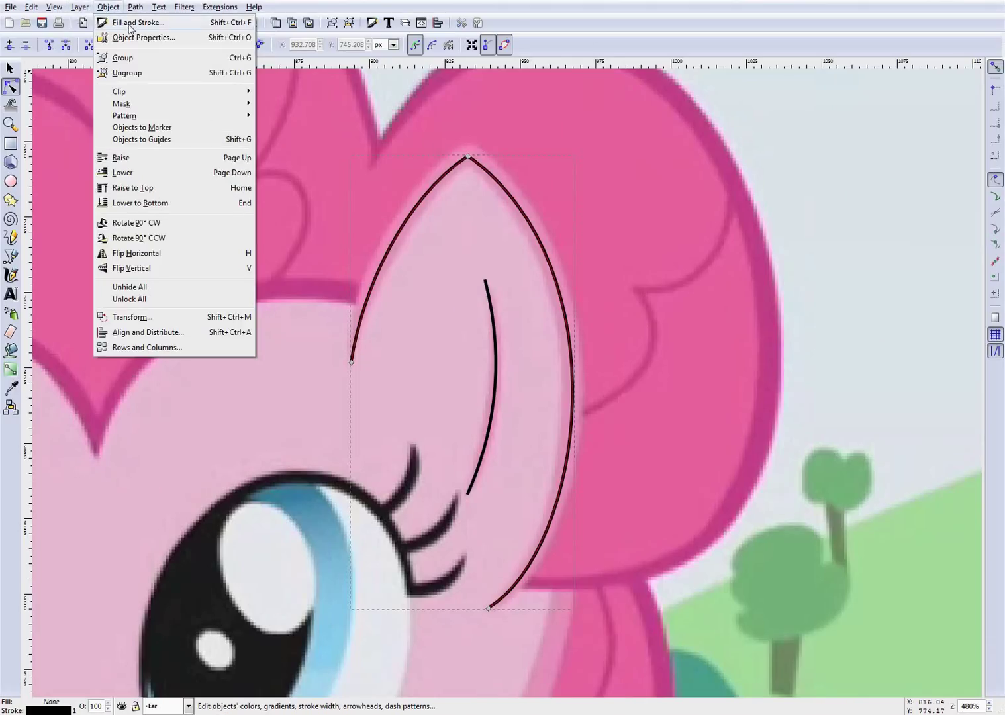
pyautogui.click(131, 26)
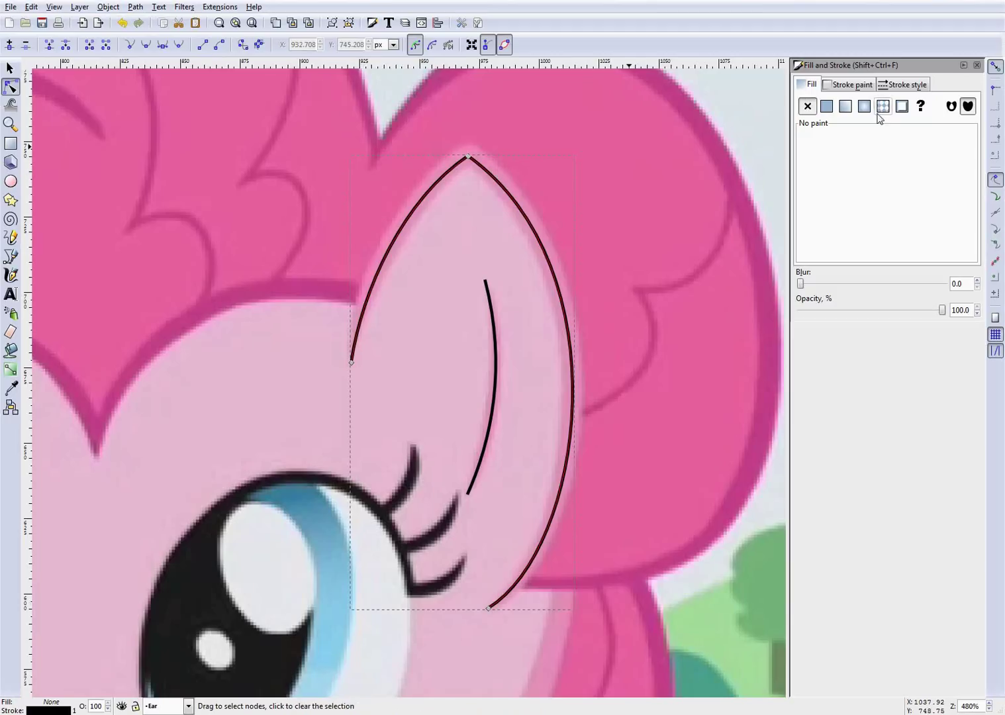
# Try a red stroke colour on the ear outline and return it to black.
pyautogui.click(857, 86)
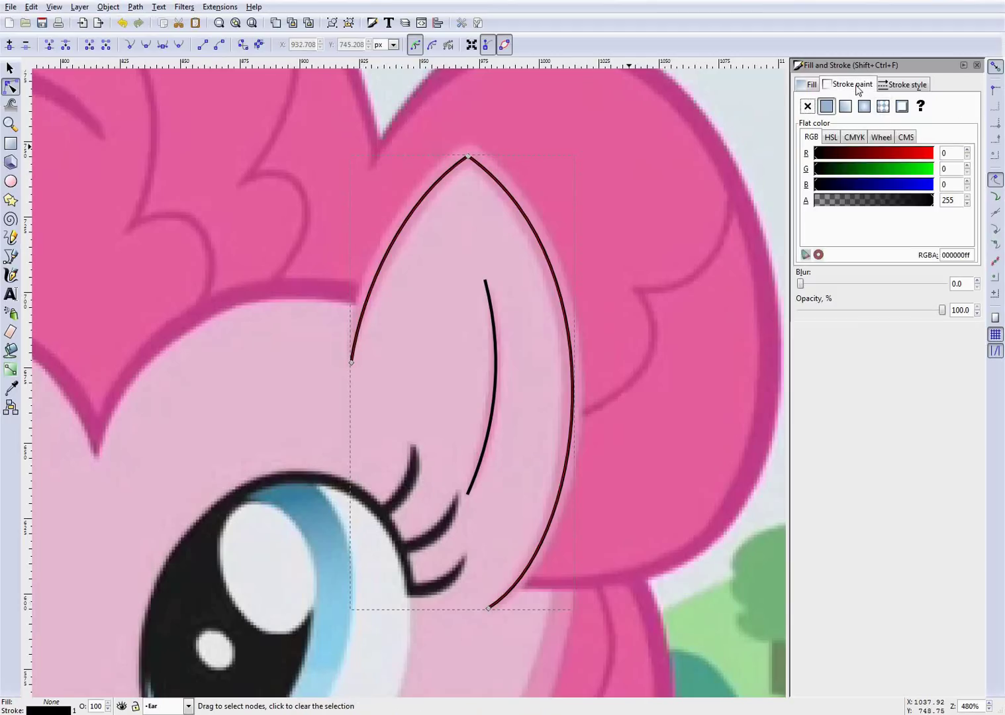
pyautogui.moveTo(819, 159); pyautogui.dragTo(910, 153)
pyautogui.click(675, 206)
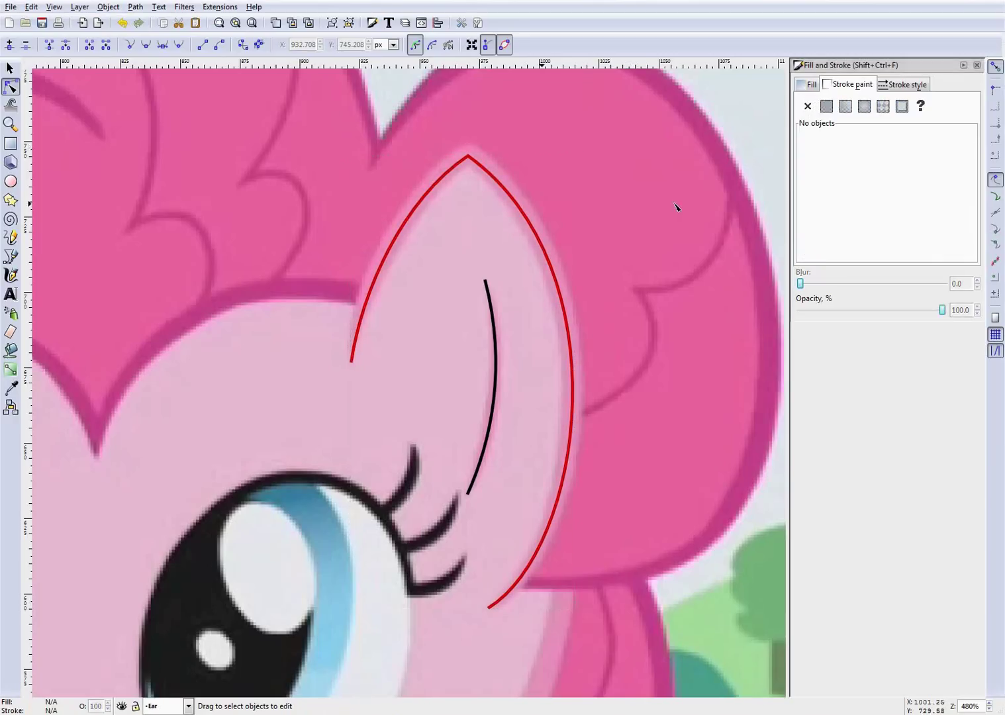
pyautogui.click(512, 206)
pyautogui.moveTo(908, 154); pyautogui.dragTo(807, 154)
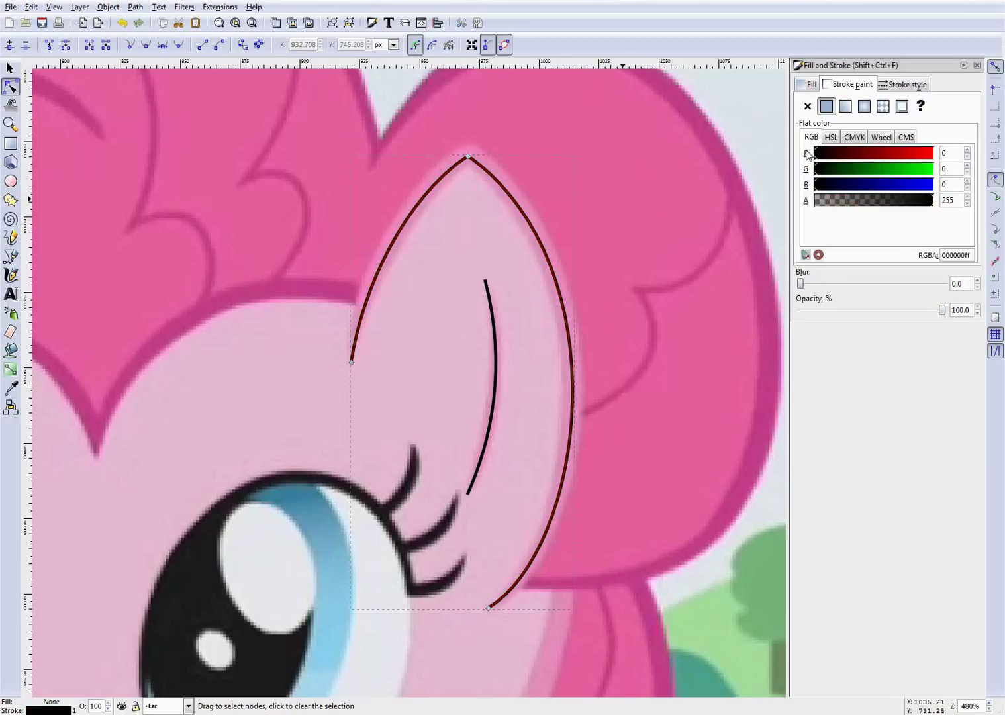
# Set the ear outline's stroke width to 6 px.
pyautogui.click(898, 90)
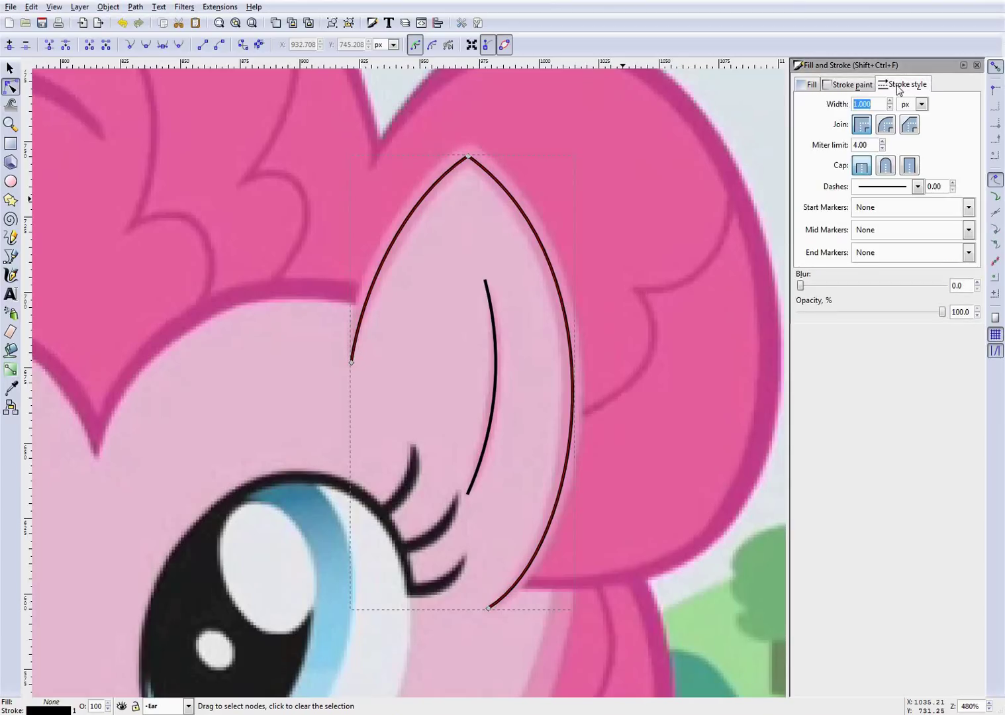
pyautogui.click(856, 104)
pyautogui.write('3')
pyautogui.press('Return')
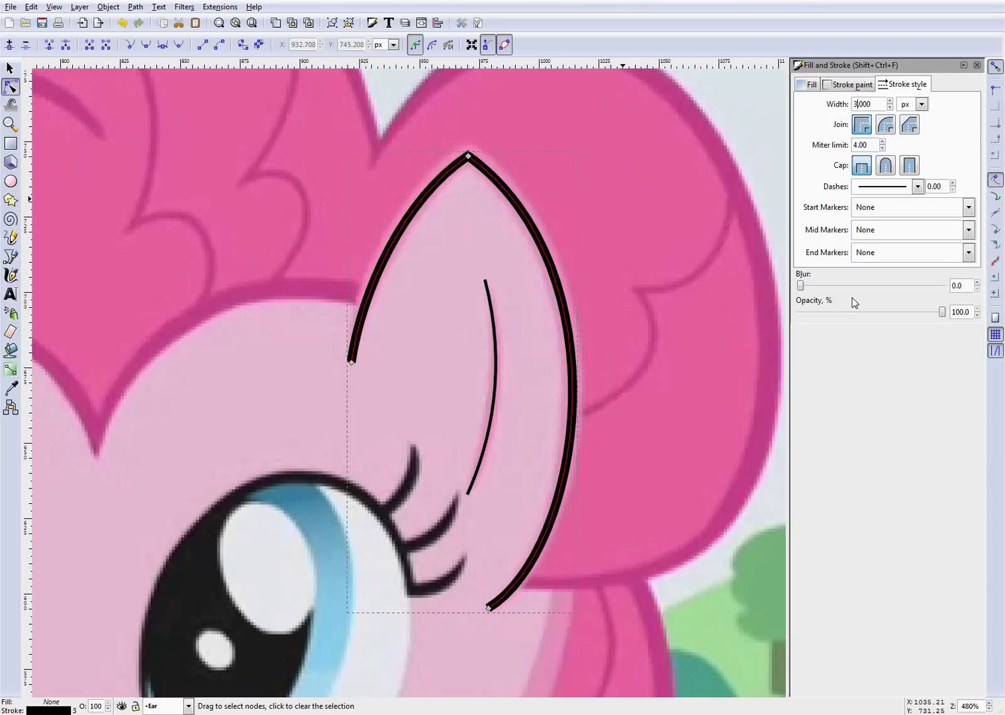
pyautogui.press('Up')
pyautogui.press('Up')
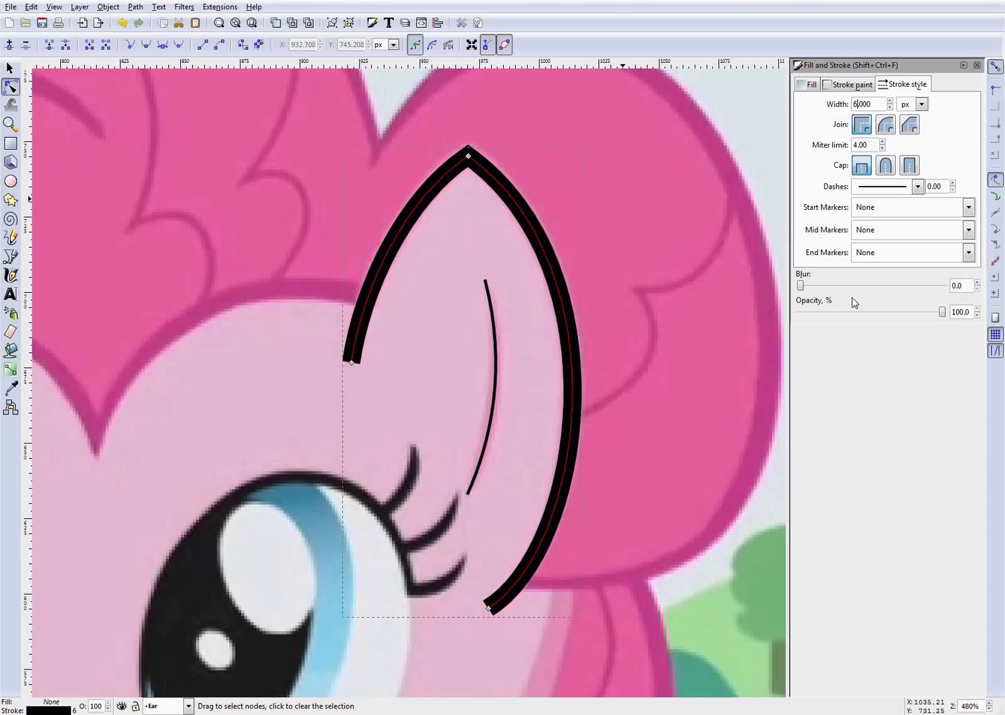
pyautogui.press('Up')
pyautogui.write('6')
pyautogui.press('Return')
# Hide and show the Ear layer repeatedly to compare the outline's thickness with the reference image.
pyautogui.click(164, 708)
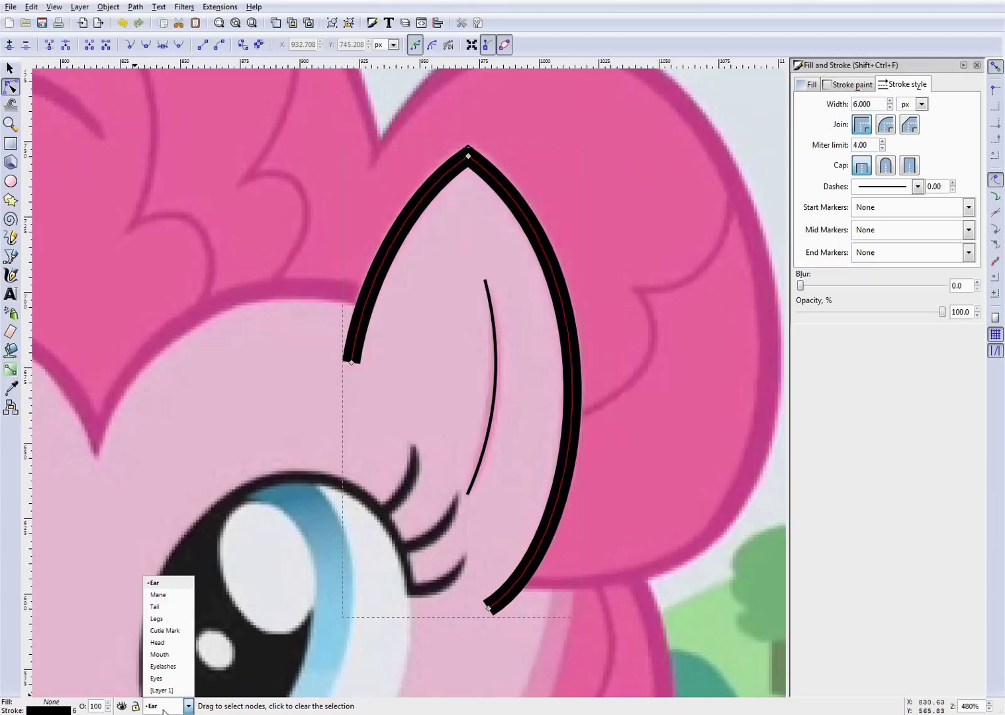
pyautogui.click(159, 710)
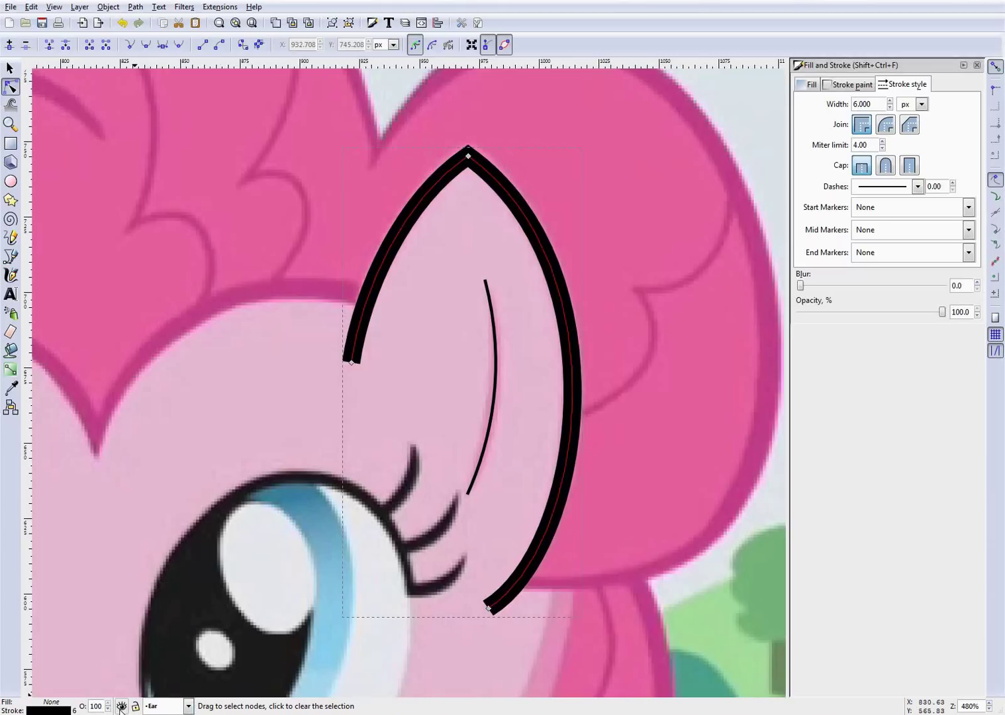
pyautogui.click(120, 707)
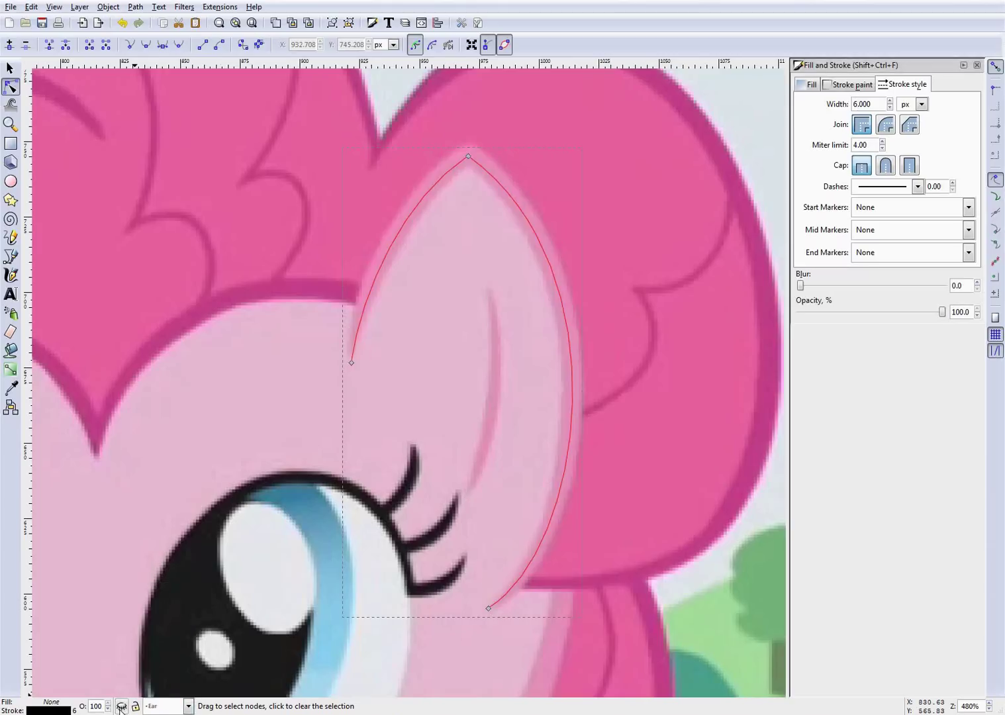
pyautogui.click(121, 707)
pyautogui.click(121, 707)
pyautogui.click(121, 707)
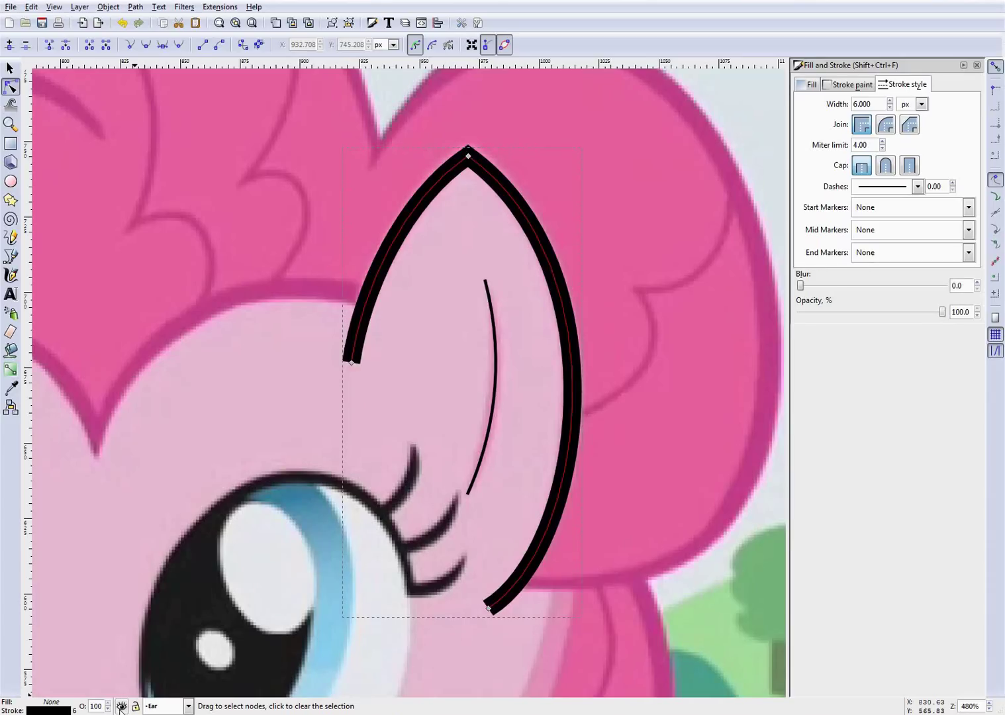
pyautogui.click(120, 707)
pyautogui.click(120, 707)
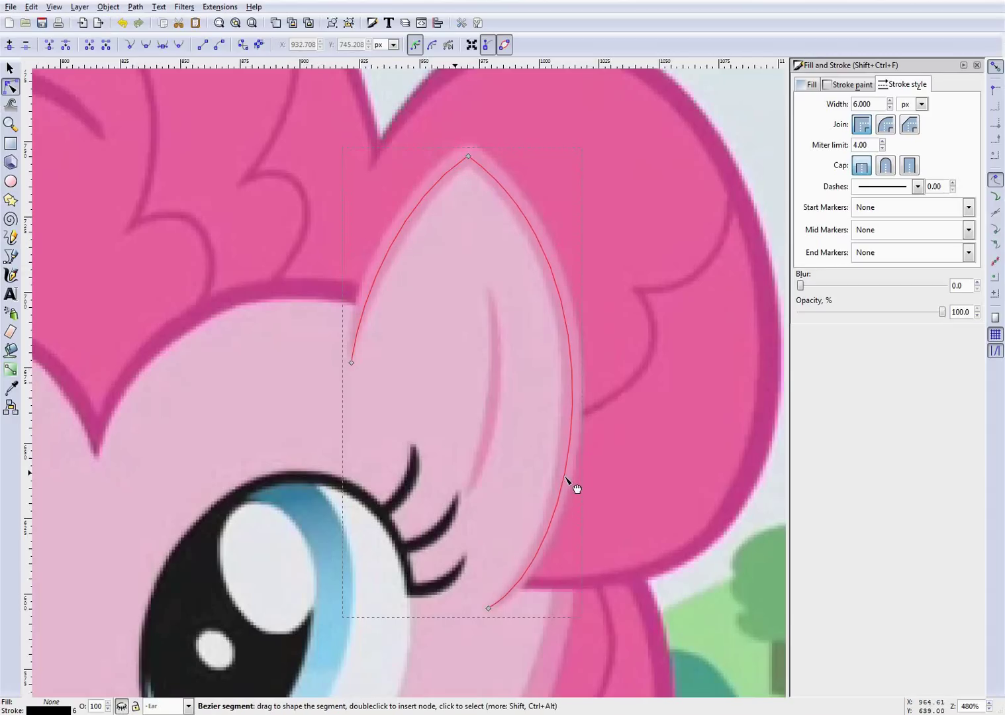
pyautogui.click(120, 707)
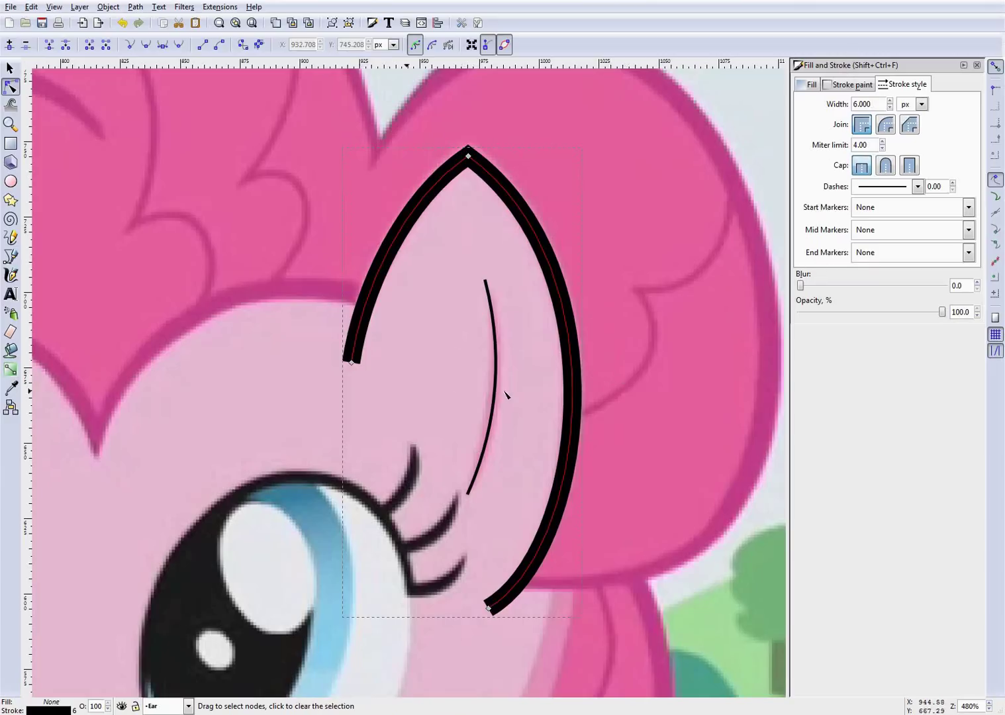
# Set the inner ear line's stroke width to 4 px and save the document.
pyautogui.click(529, 355)
pyautogui.click(498, 342)
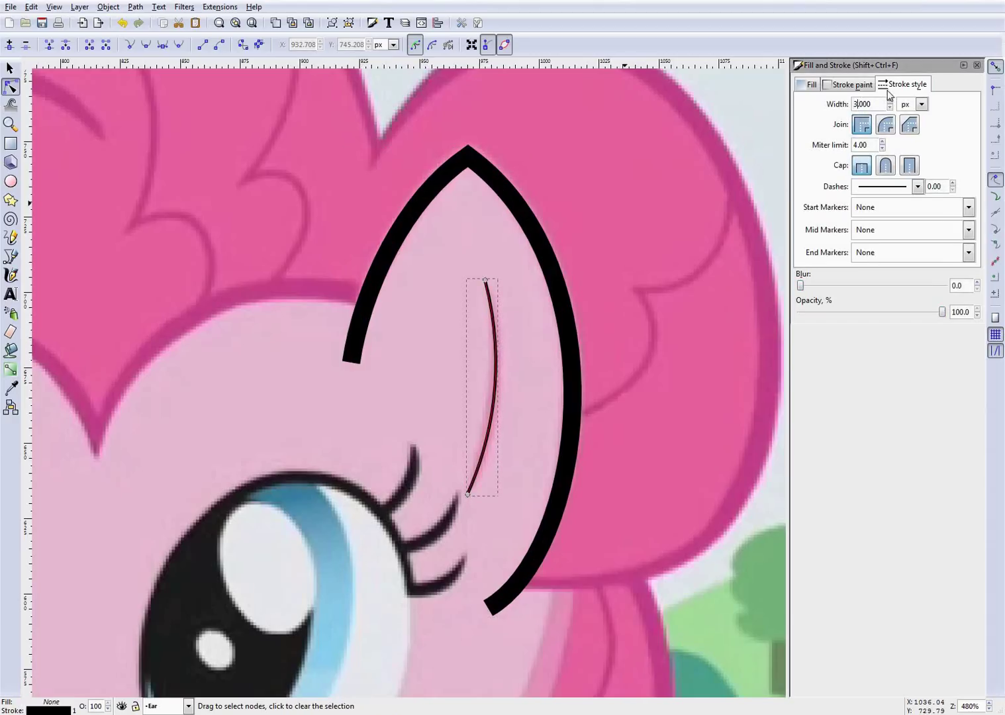
pyautogui.press('Up')
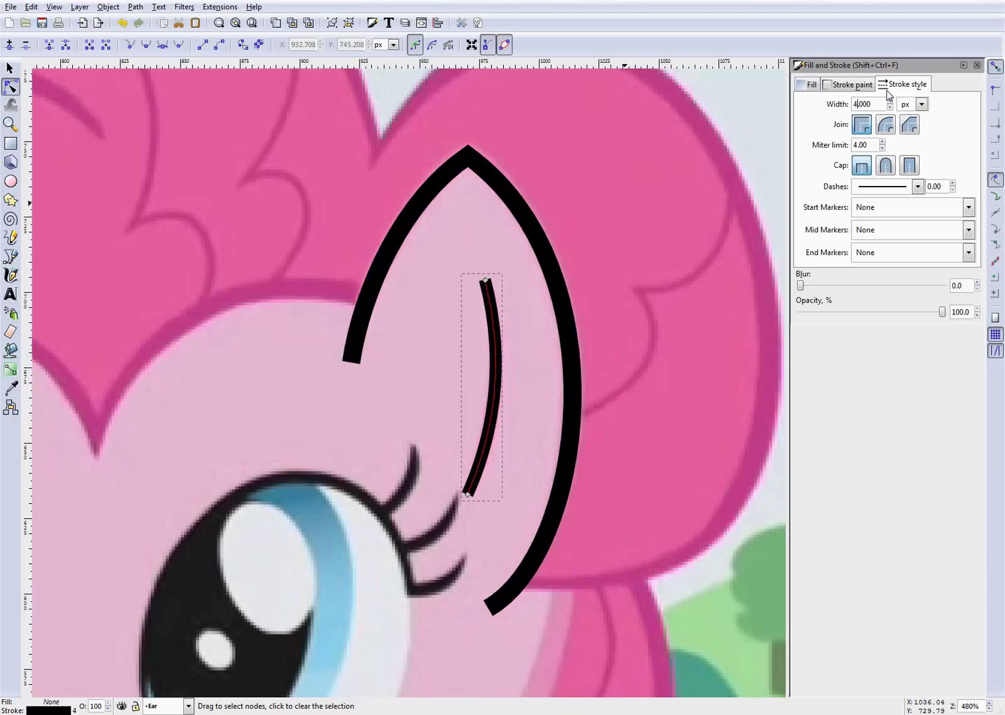
pyautogui.click(635, 314)
pyautogui.scroll(-4, 644, 340)
pyautogui.scroll(1, 684, 362)
pyautogui.hotkey('ctrl', 's')
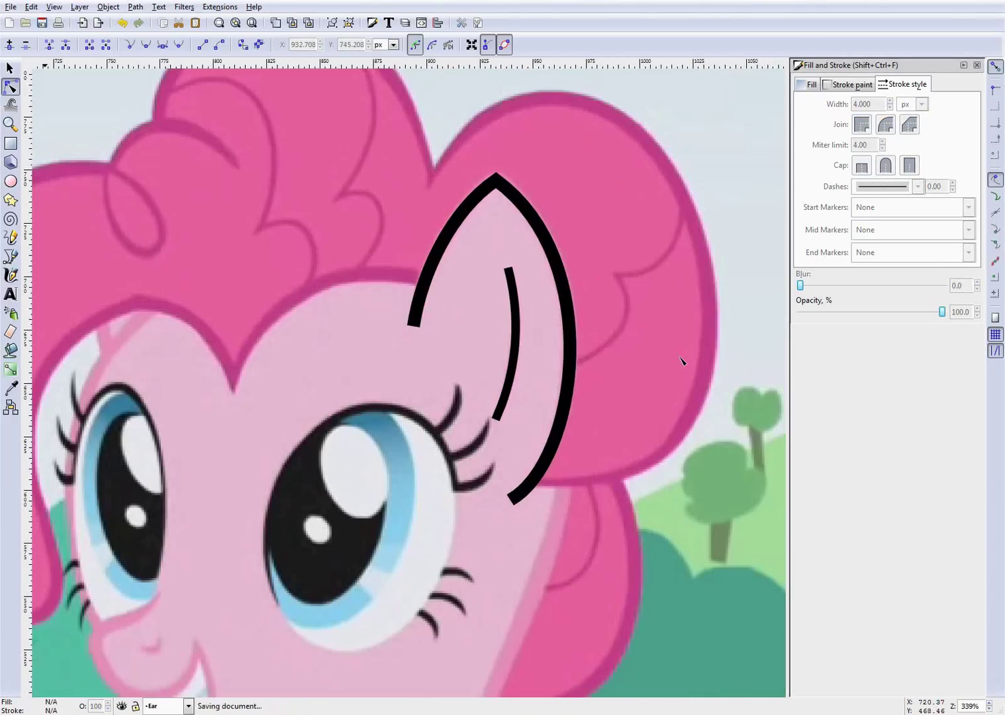
# Select the ear outline, look up the Body Strokes colour in the Pinkie Pie colour guide PDF and return to Inkscape.
pyautogui.scroll(2, 656, 351)
pyautogui.click(523, 292)
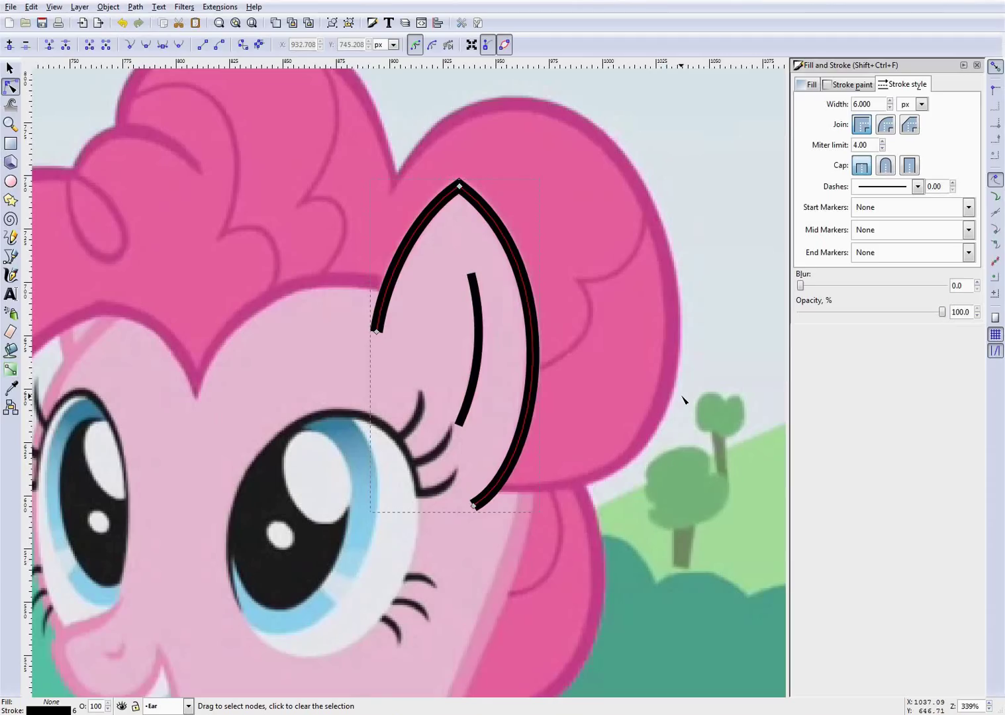
pyautogui.click(530, 713)
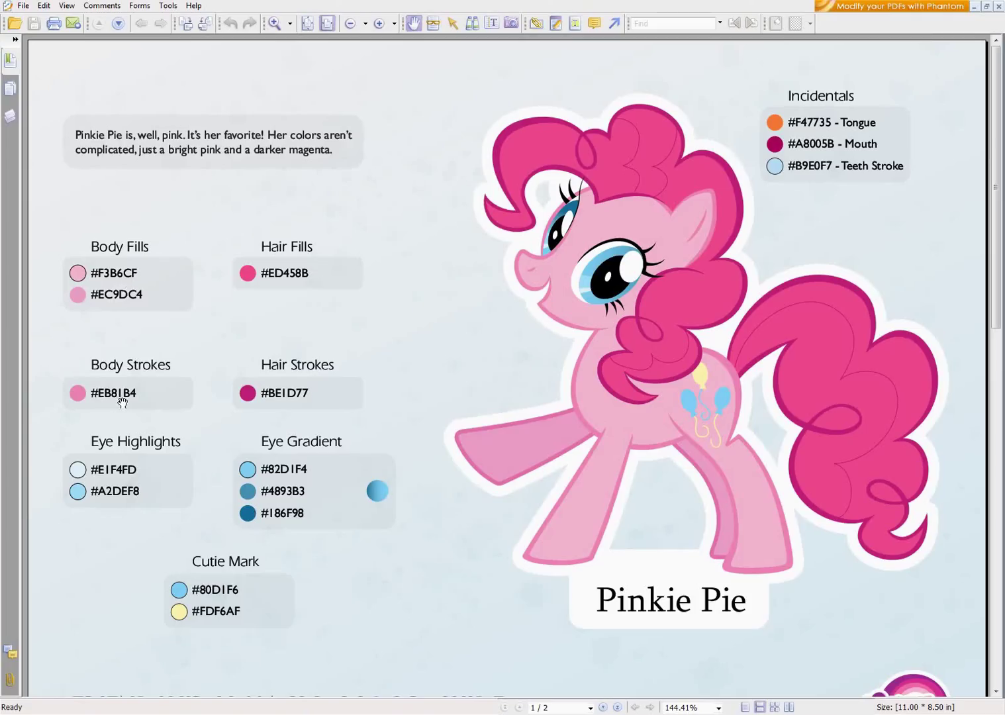
pyautogui.hotkey('alt', 'Tab')
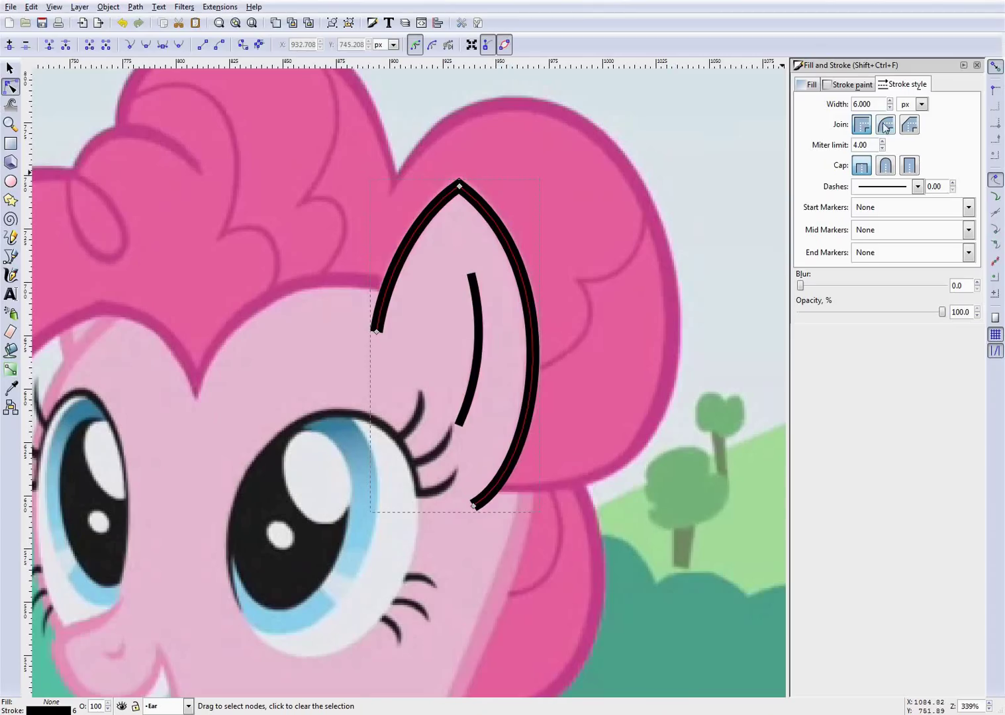
# Set the ear outline's stroke colour to the guide's Body Strokes value, RGBA eb81b4ff.
pyautogui.click(855, 85)
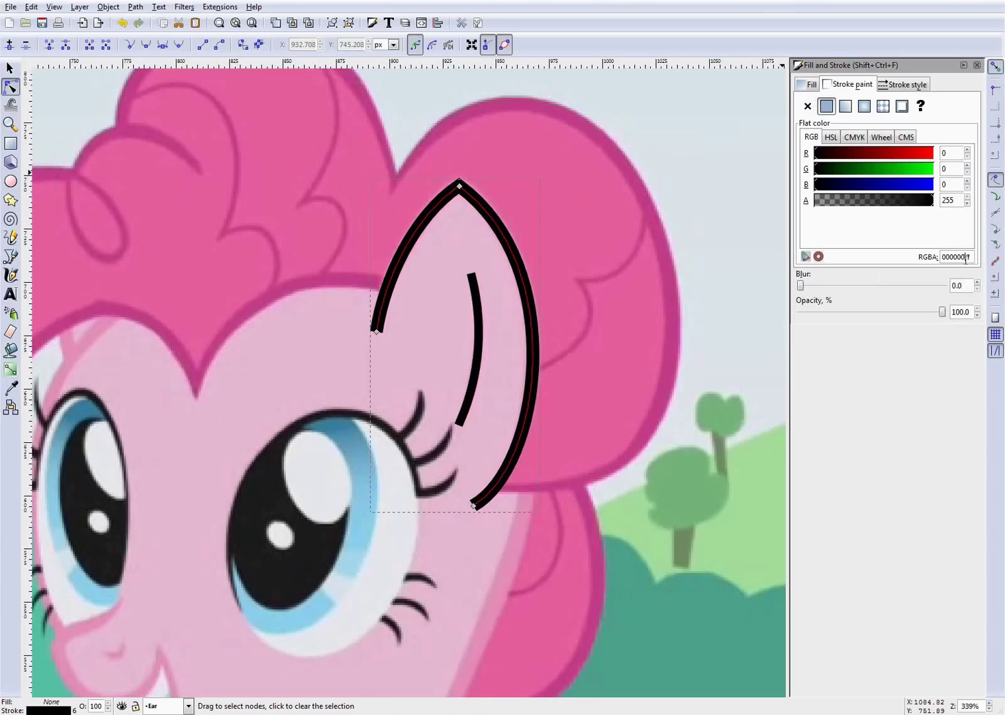
pyautogui.moveTo(965, 257); pyautogui.dragTo(919, 257)
pyautogui.hotkey('alt', 'Tab')
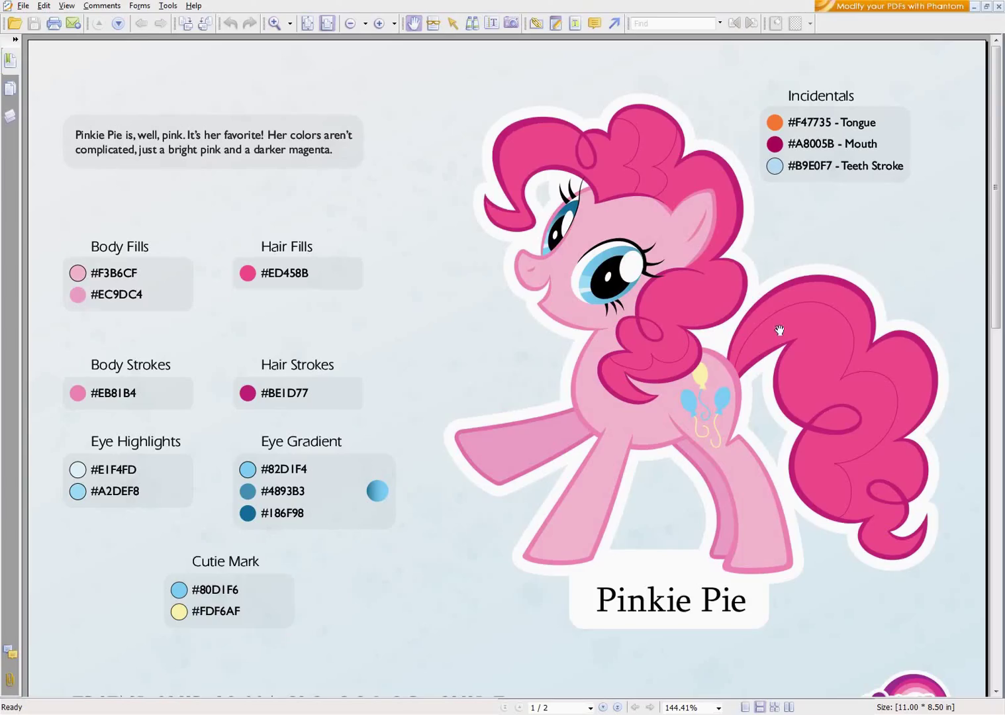
pyautogui.hotkey('alt', 'Tab')
pyautogui.write('eb8')
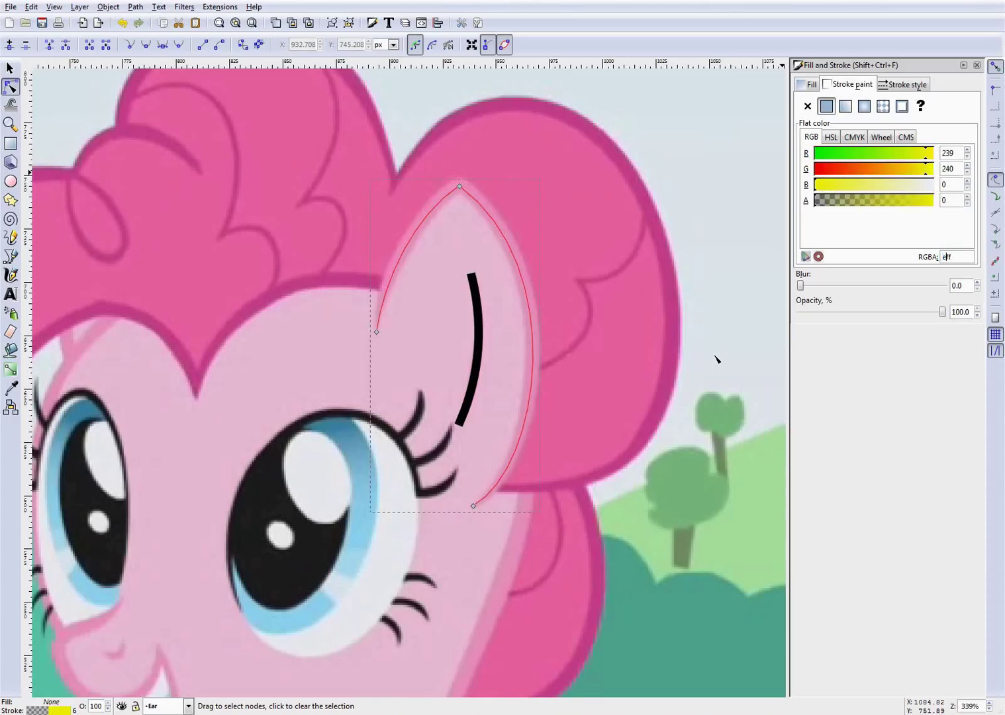
pyautogui.hotkey('alt', 'Tab')
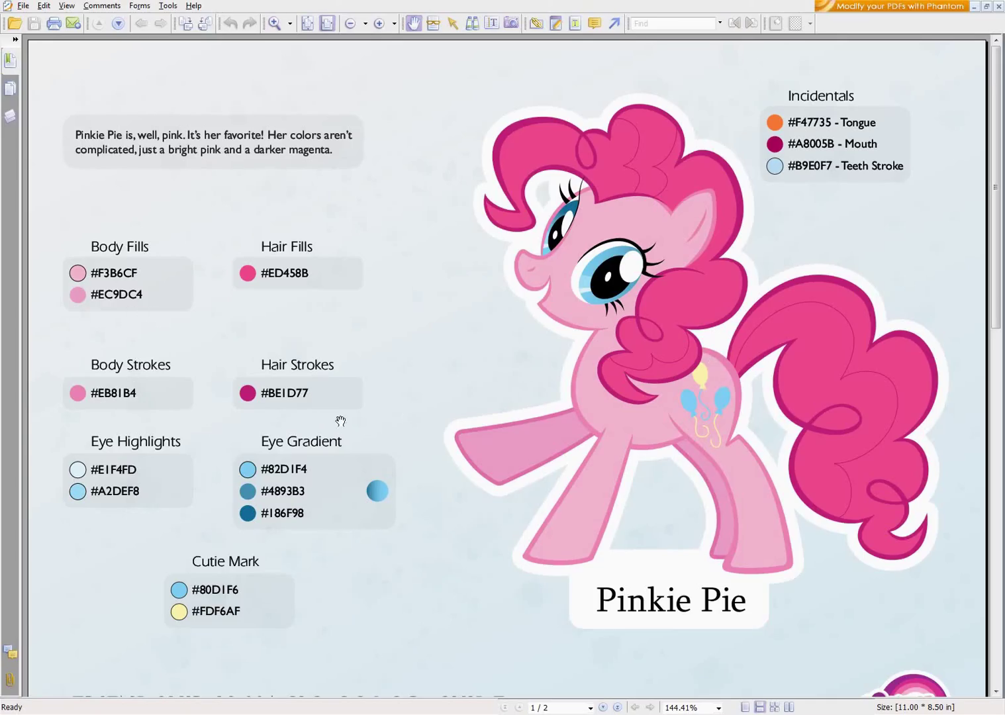
pyautogui.hotkey('alt', 'Tab')
pyautogui.write('1bff')
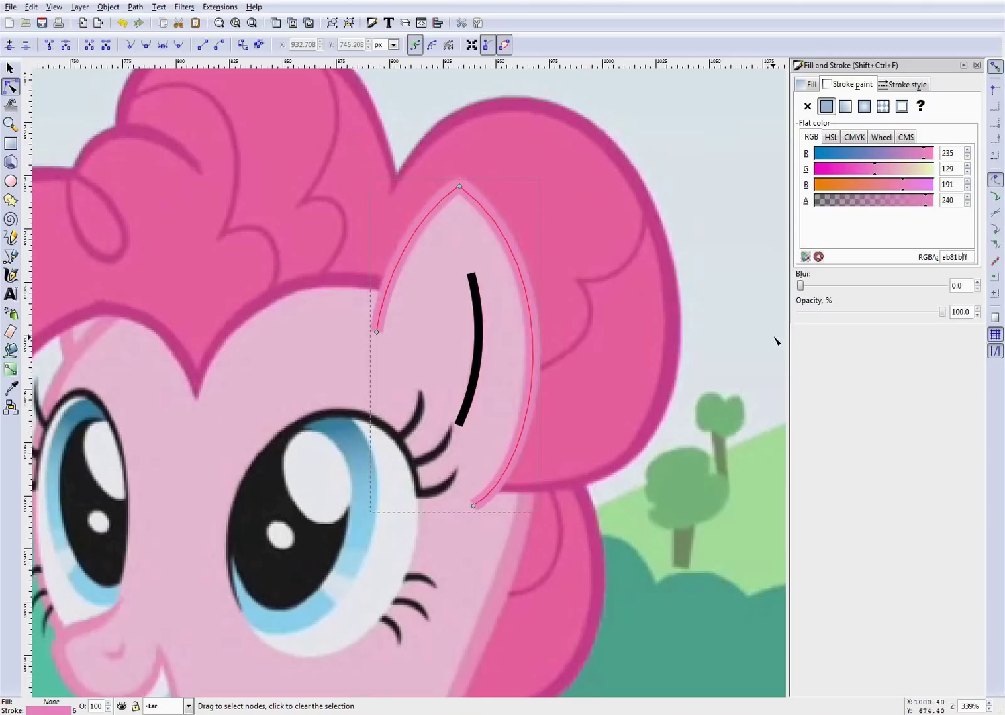
# Save the document with the recoloured ear and reselect the ear outline.
pyautogui.click(637, 266)
pyautogui.click(526, 264)
pyautogui.scroll(5, 568, 321)
pyautogui.scroll(-4, 576, 317)
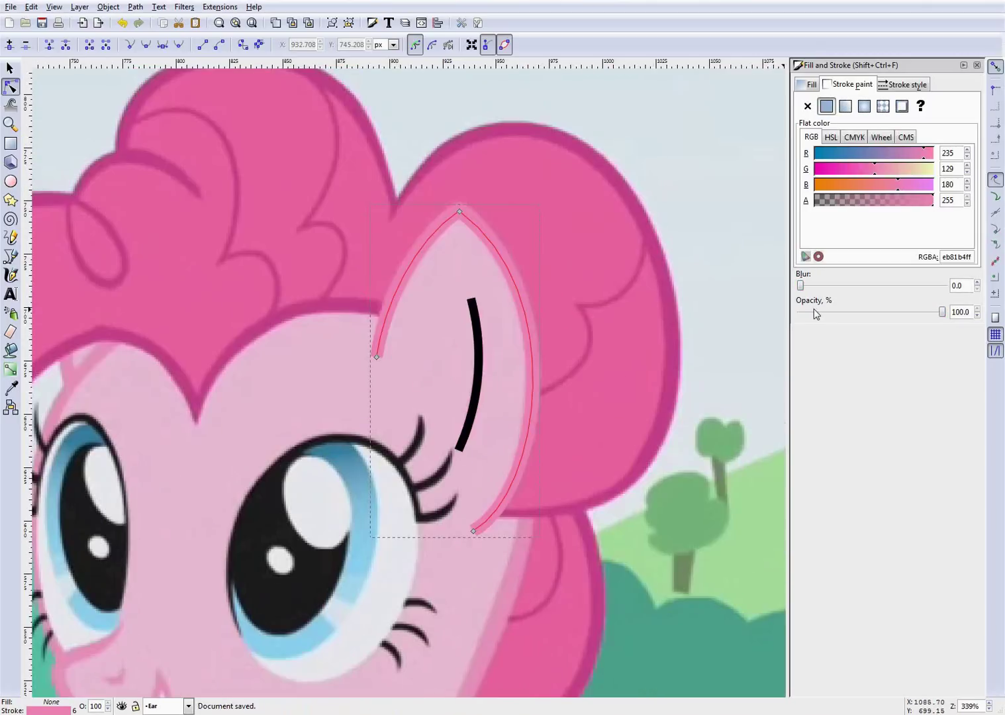
# Try lowering the ear outline's stroke alpha to 100, restore it to 255 and deselect the outline.
pyautogui.click(973, 257)
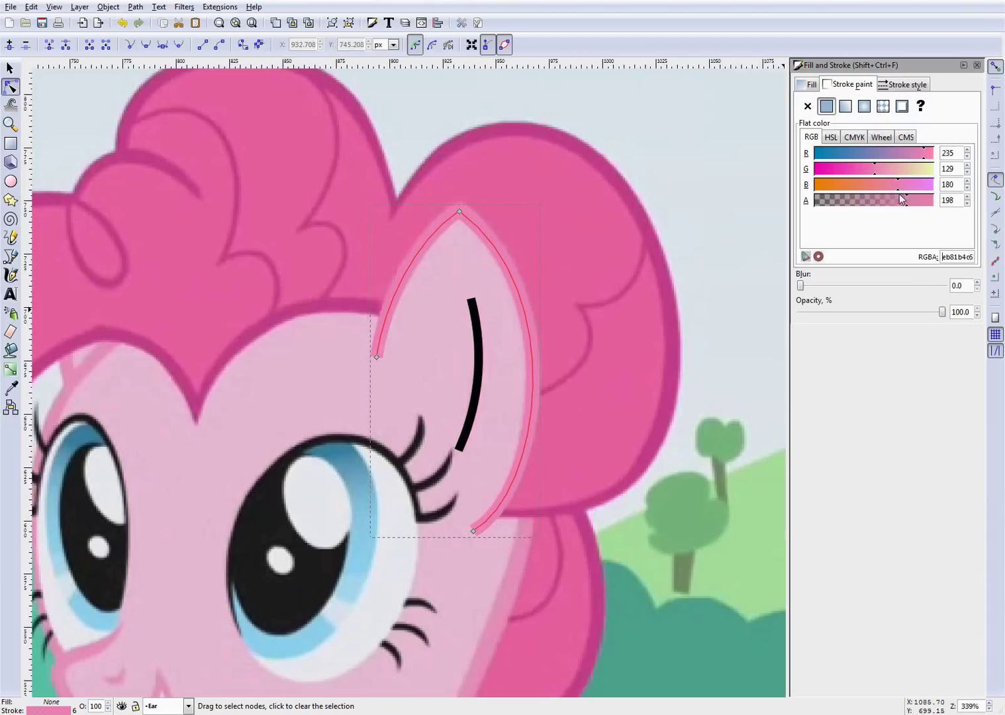
pyautogui.moveTo(902, 199); pyautogui.dragTo(862, 201)
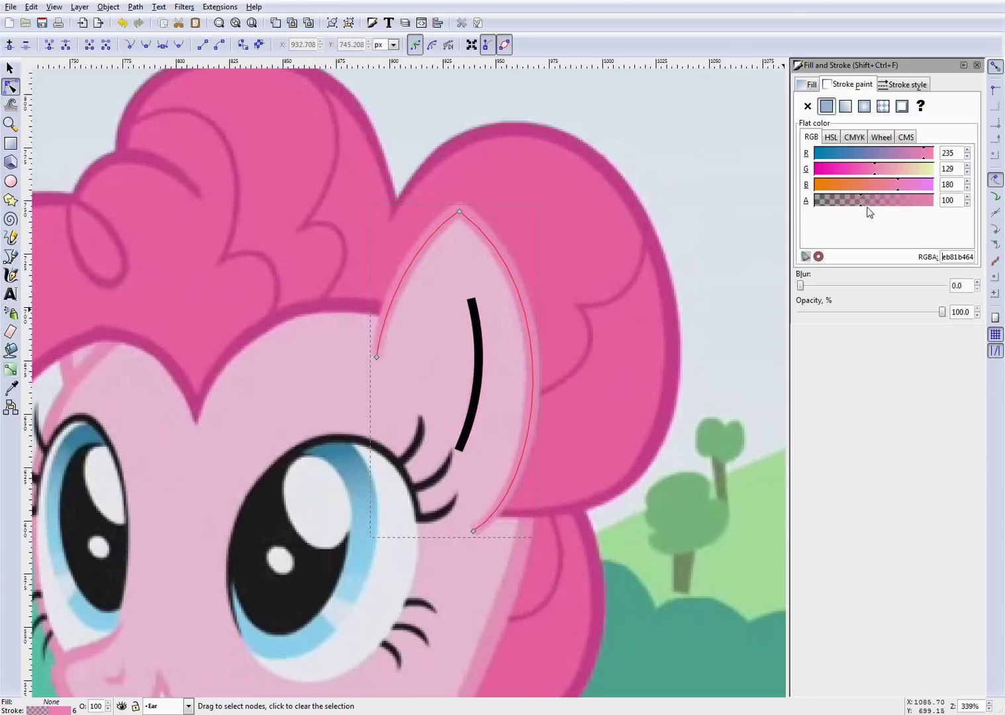
pyautogui.moveTo(861, 194); pyautogui.dragTo(935, 194)
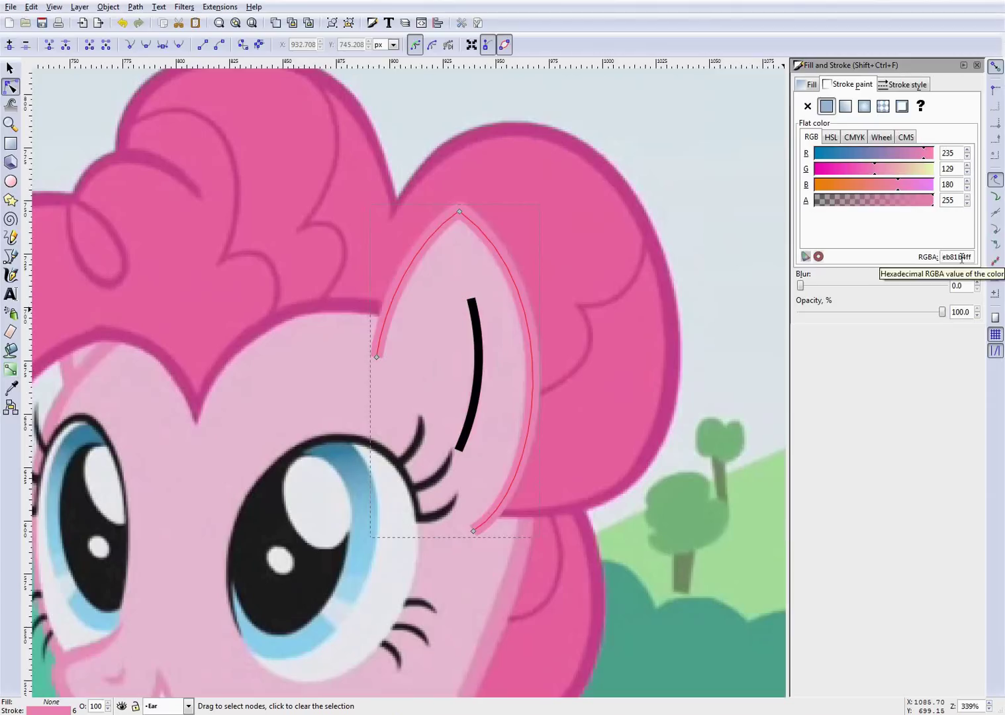
pyautogui.moveTo(942, 312)
pyautogui.mouseDown()
pyautogui.moveTo(813, 320)
pyautogui.moveTo(960, 316)
pyautogui.mouseUp()
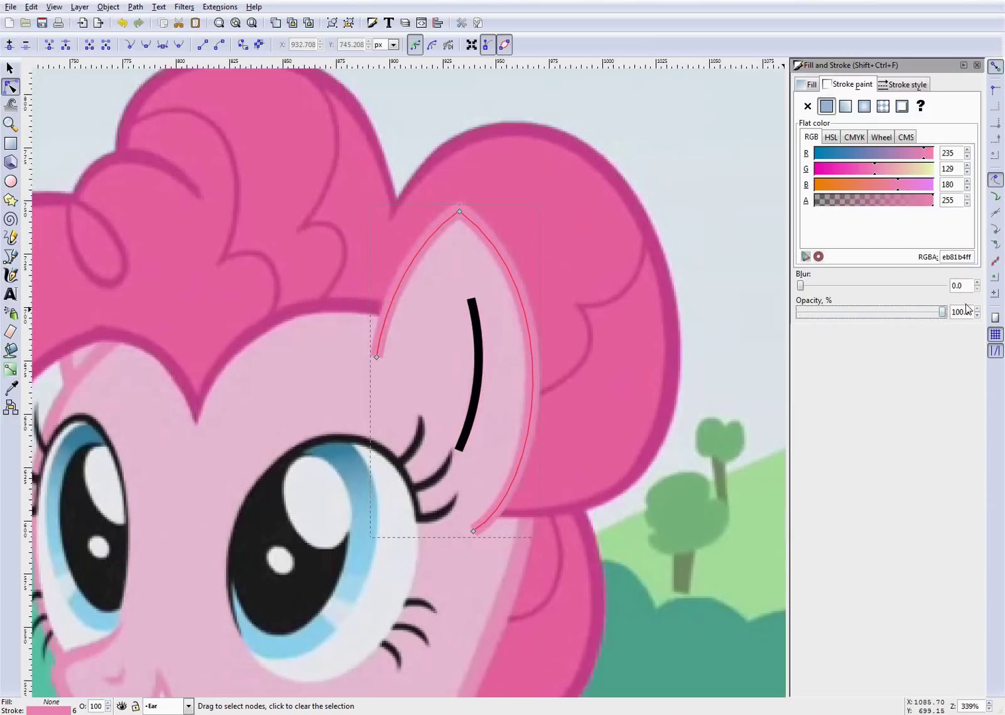
pyautogui.press('Escape')
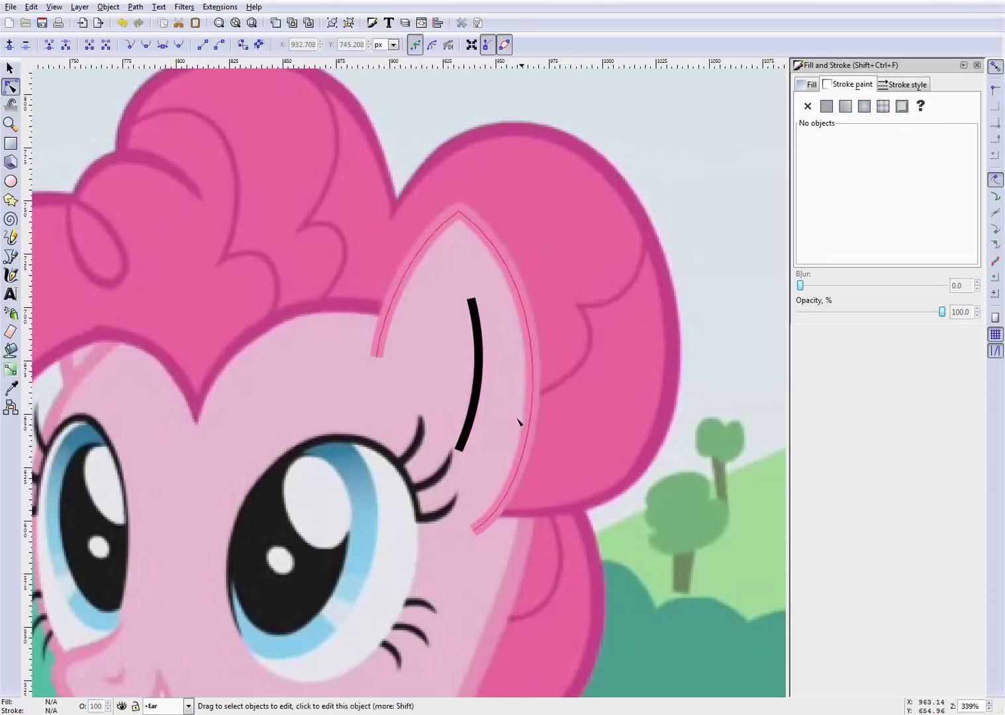
# Copy the ear outline as the style source for the black inner ear line.
pyautogui.keyDown('ctrl'); pyautogui.scroll(1, 513, 425); pyautogui.keyUp('ctrl')
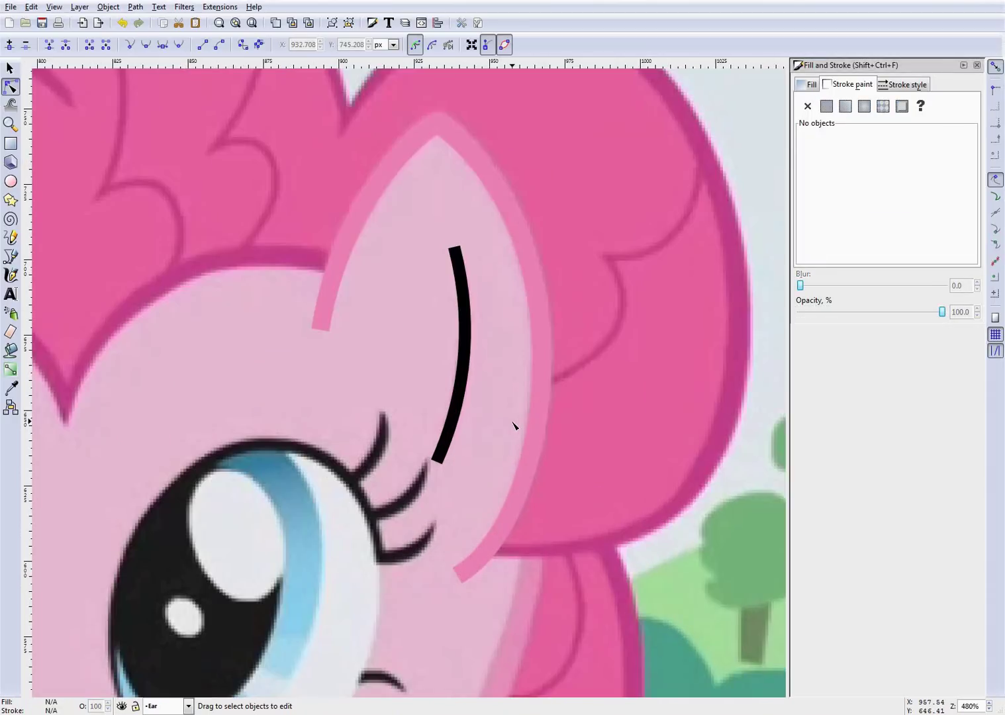
pyautogui.click(535, 295)
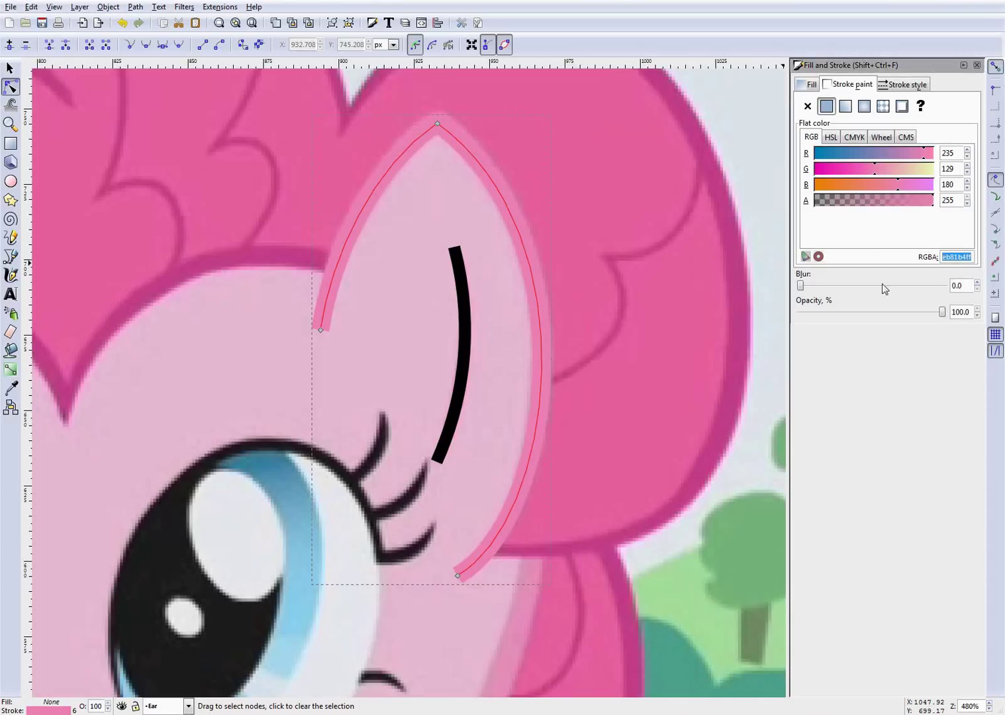
pyautogui.click(467, 311)
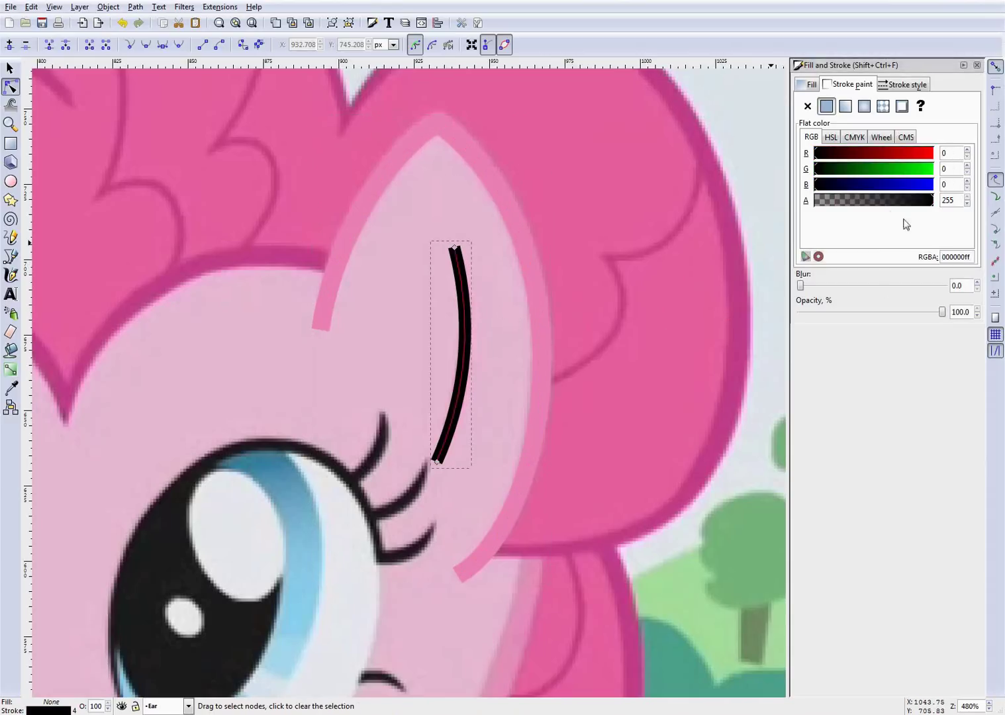
pyautogui.click(579, 291)
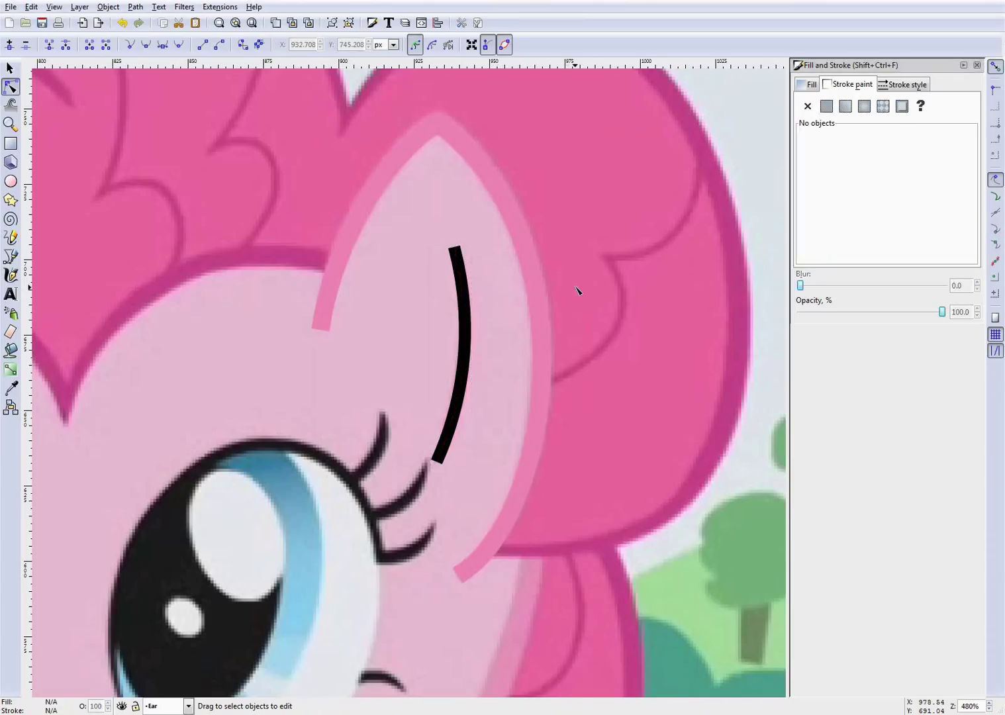
pyautogui.scroll(3, 579, 289)
pyautogui.scroll(-4, 563, 294)
pyautogui.click(535, 256)
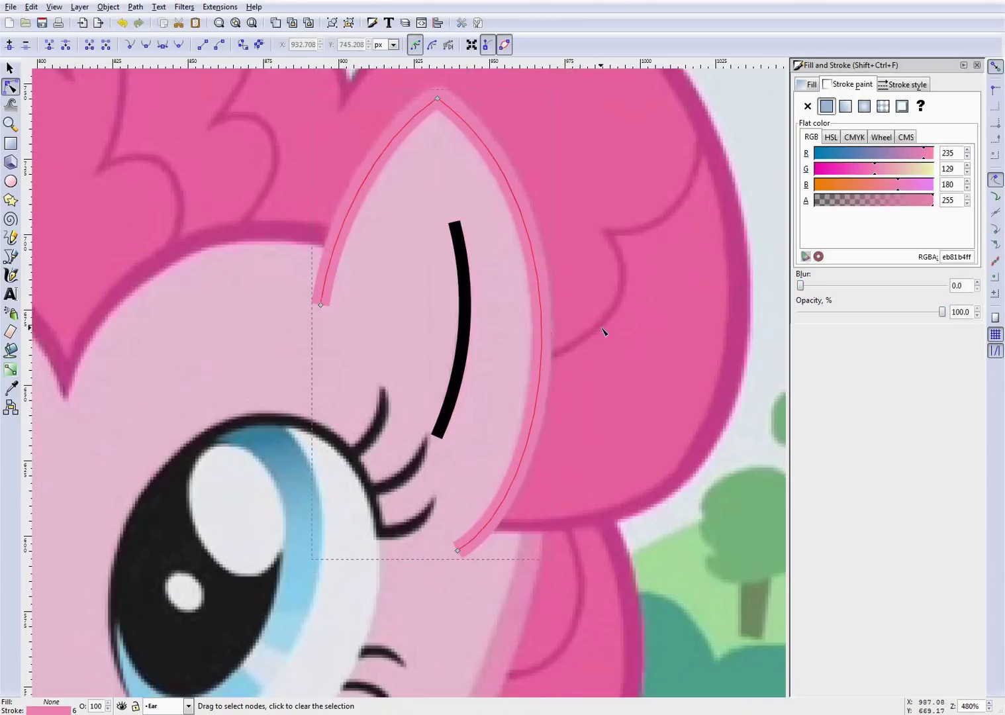
pyautogui.scroll(1, 602, 333)
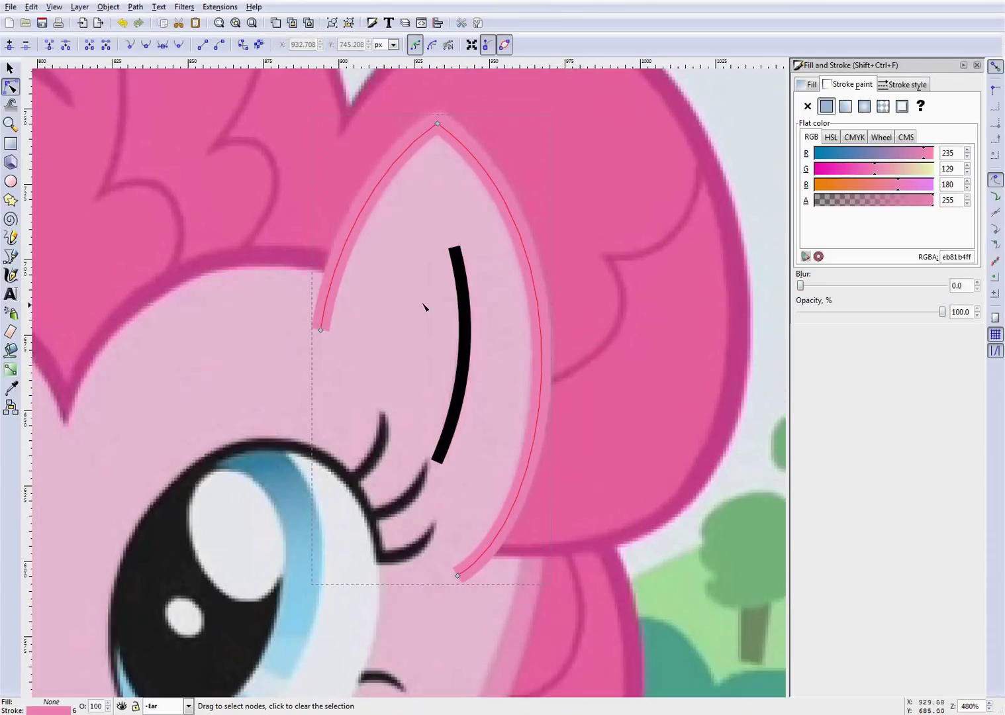
pyautogui.click(462, 306)
pyautogui.click(233, 432)
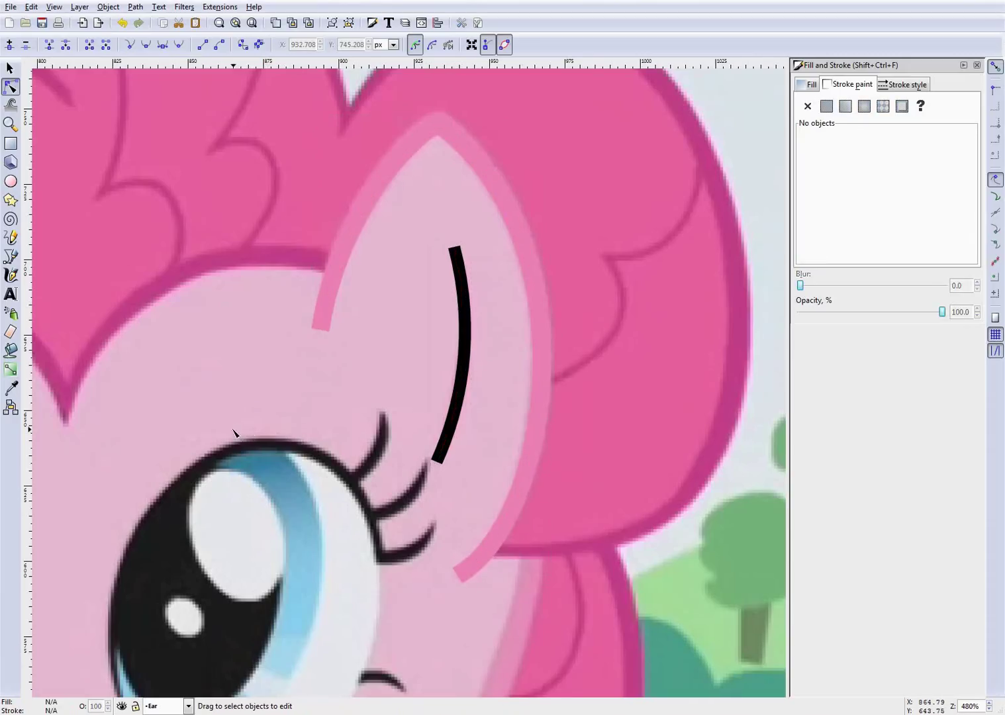
# Paste a duplicate of the ear outline over the face and delete it.
pyautogui.hotkey('ctrl', 'v')
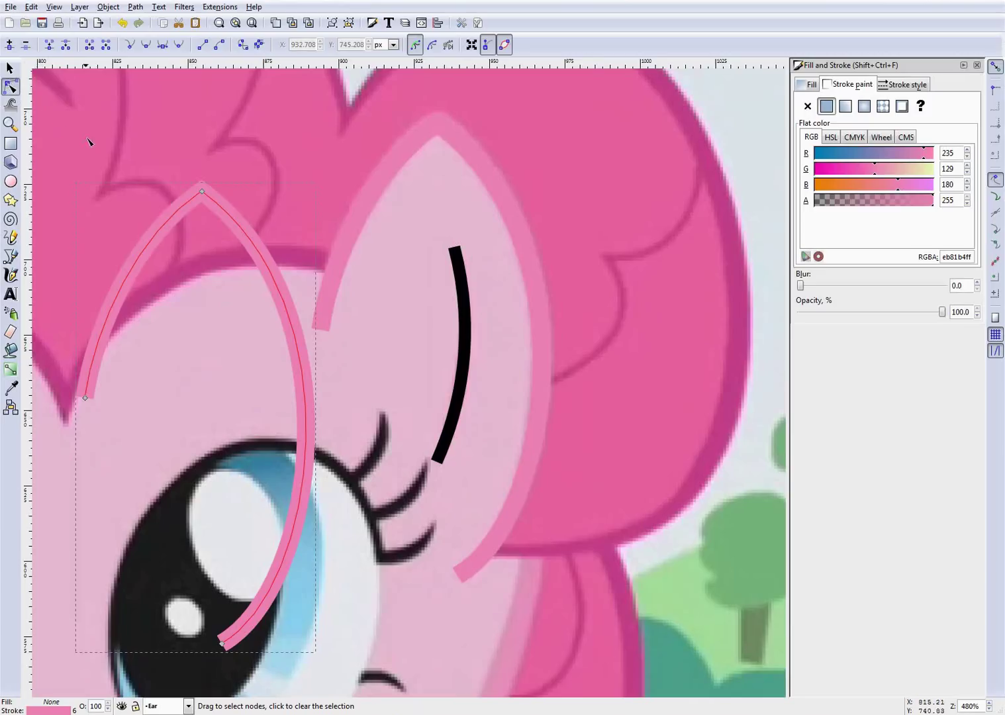
pyautogui.press('Delete')
pyautogui.press('Delete')
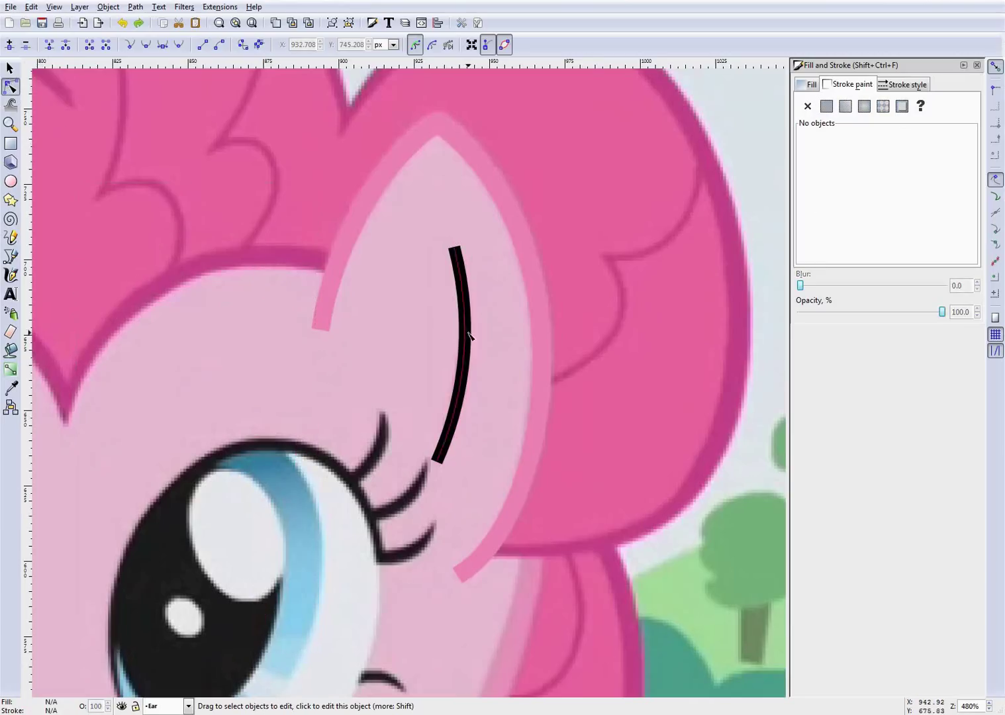
# Paste the copied ear outline's style onto the inner ear line.
pyautogui.click(463, 295)
pyautogui.hotkey('ctrl', 'shift', 'v')
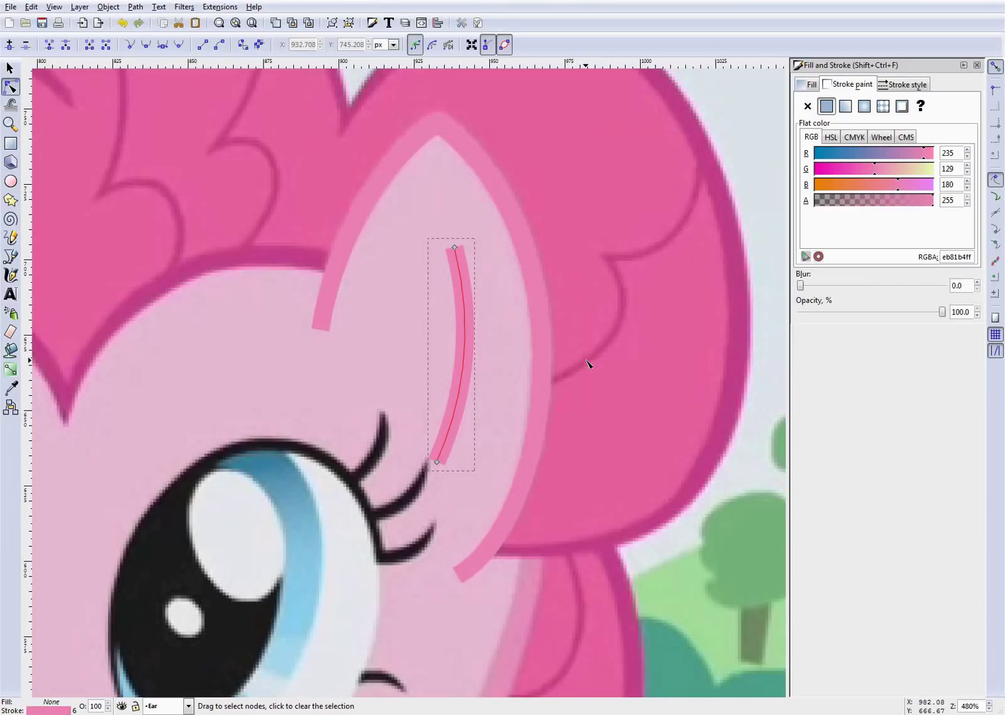
pyautogui.click(586, 364)
# Set the recoloured inner ear line's stroke width to 4 px and deselect it.
pyautogui.click(465, 317)
pyautogui.click(895, 86)
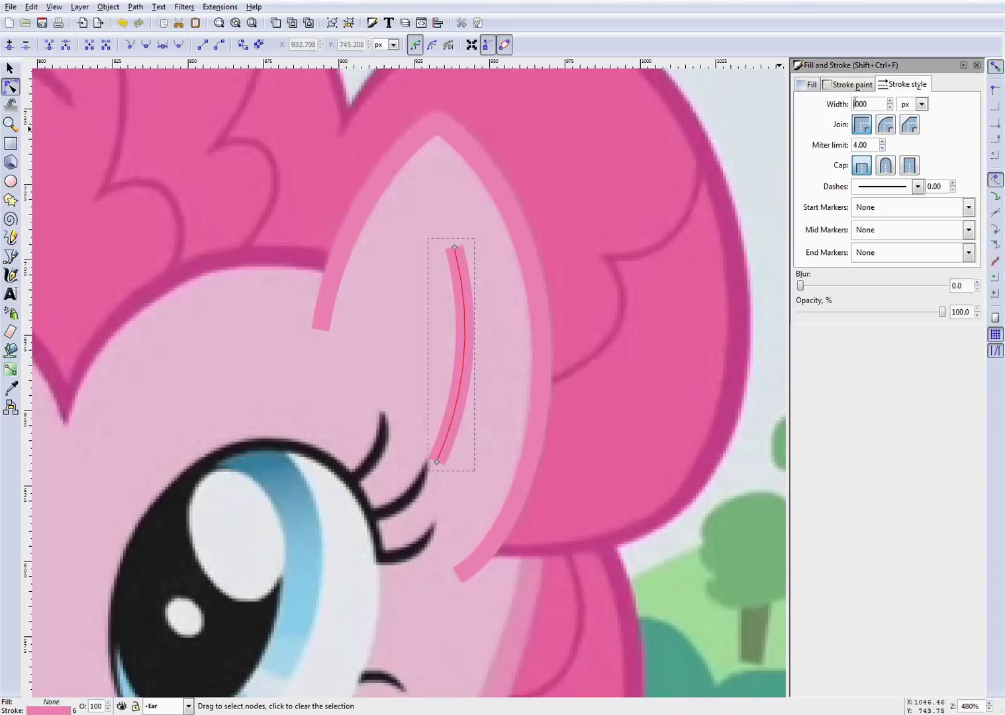
pyautogui.write('3')
pyautogui.press('Return')
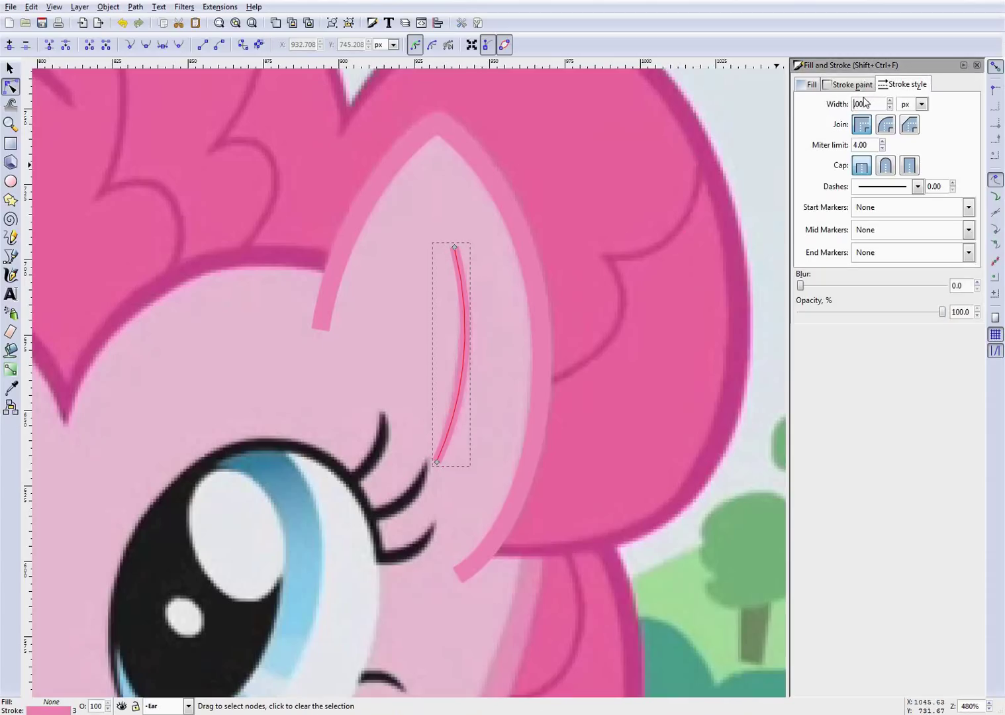
pyautogui.write('4')
pyautogui.press('Return')
pyautogui.click(601, 319)
# Hide and show the Ear layer repeatedly to compare the traced ear lines with the reference picture.
pyautogui.scroll(2, 507, 374)
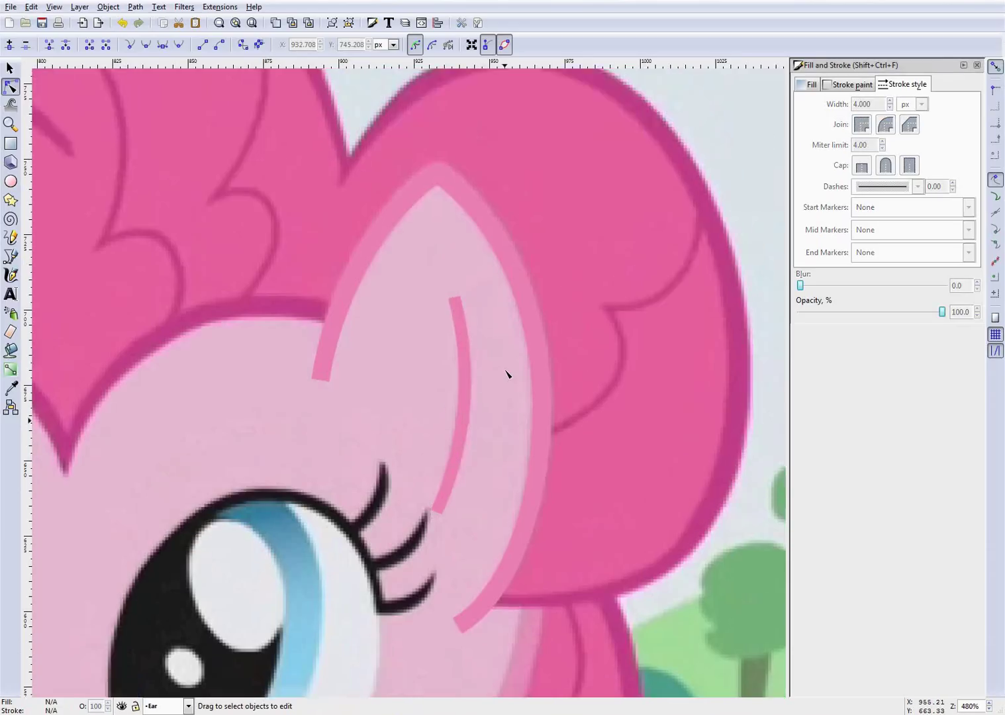
pyautogui.scroll(-4, 507, 374)
pyautogui.scroll(4, 509, 388)
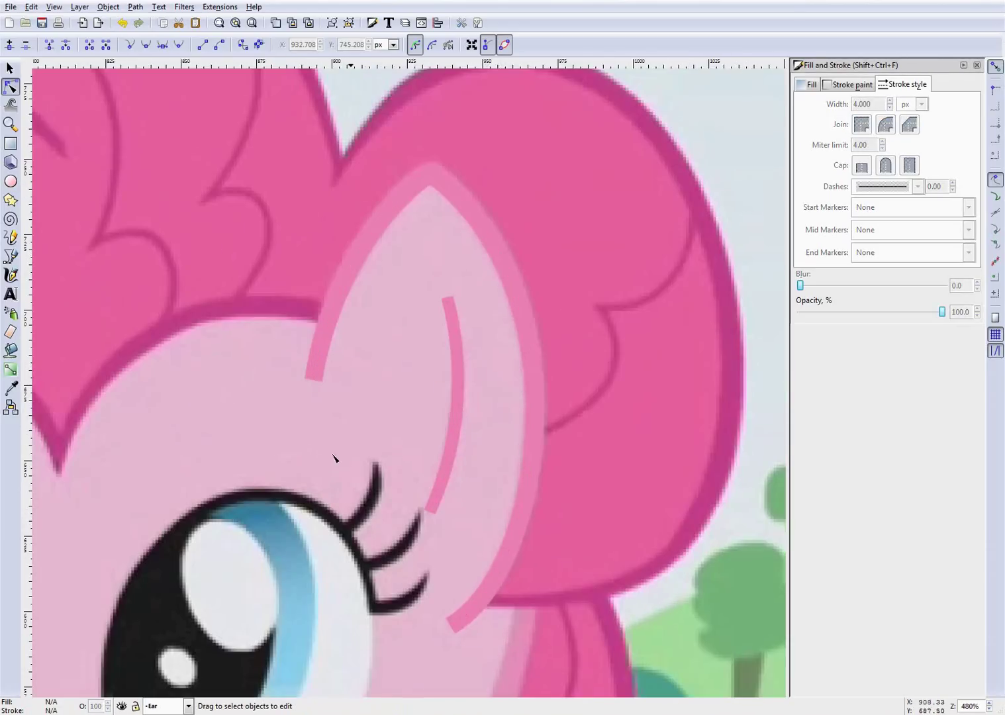
pyautogui.click(121, 705)
pyautogui.click(121, 706)
pyautogui.click(122, 706)
pyautogui.click(122, 706)
pyautogui.click(121, 706)
pyautogui.click(121, 706)
# Check the ear lines at different zoom levels and save the document.
pyautogui.click(348, 336)
pyautogui.click(406, 356)
pyautogui.click(449, 191)
pyautogui.click(574, 276)
pyautogui.scroll(1, 561, 424)
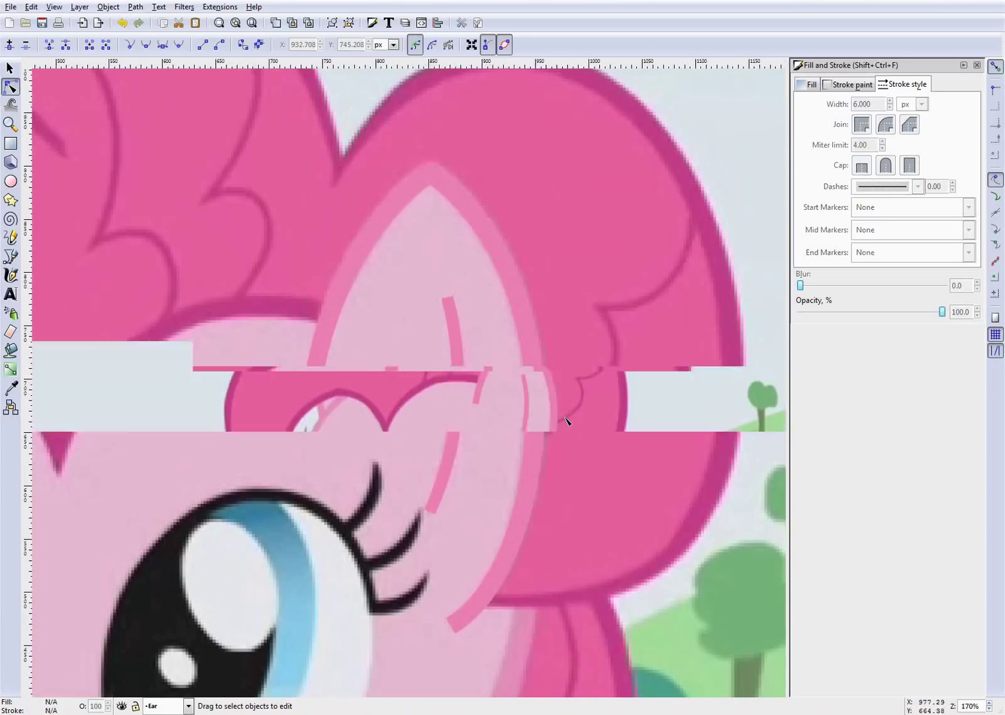
pyautogui.scroll(-2, 558, 429)
pyautogui.hotkey('ctrl', 's')
pyautogui.scroll(1, 523, 419)
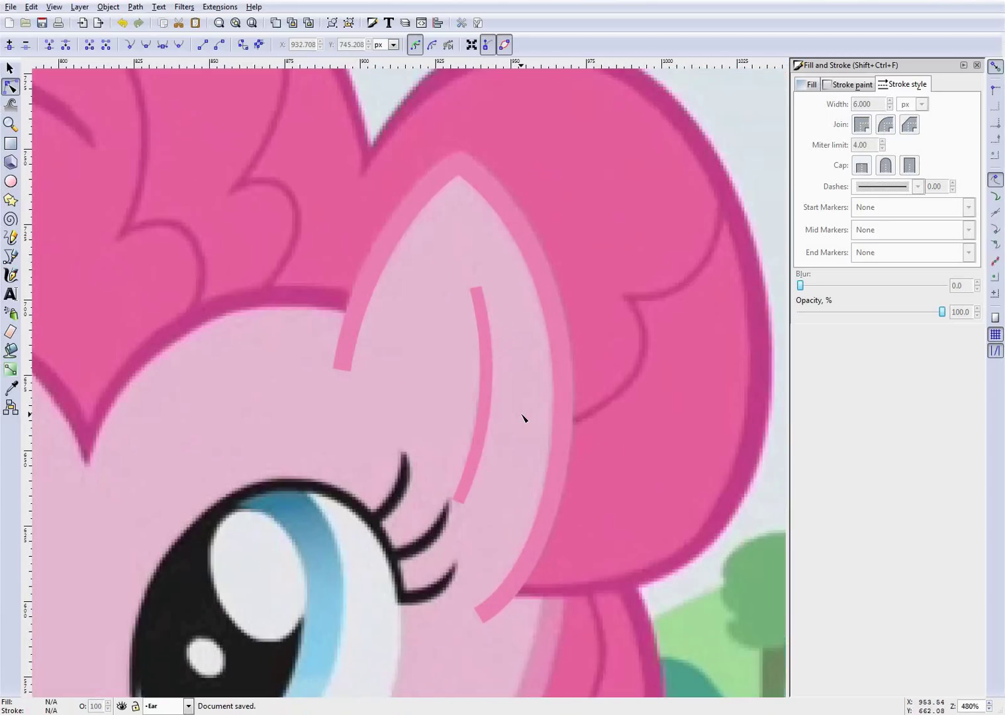
# Select the inner ear line and toggle the Ear layer's visibility off and on again.
pyautogui.click(489, 411)
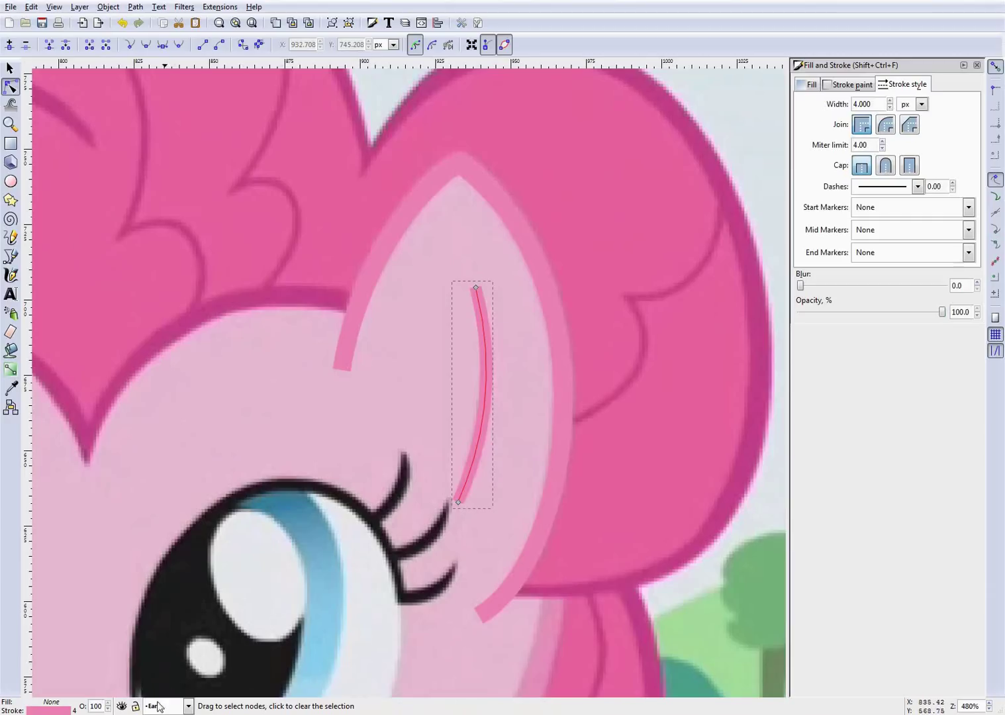
pyautogui.click(121, 706)
pyautogui.click(121, 706)
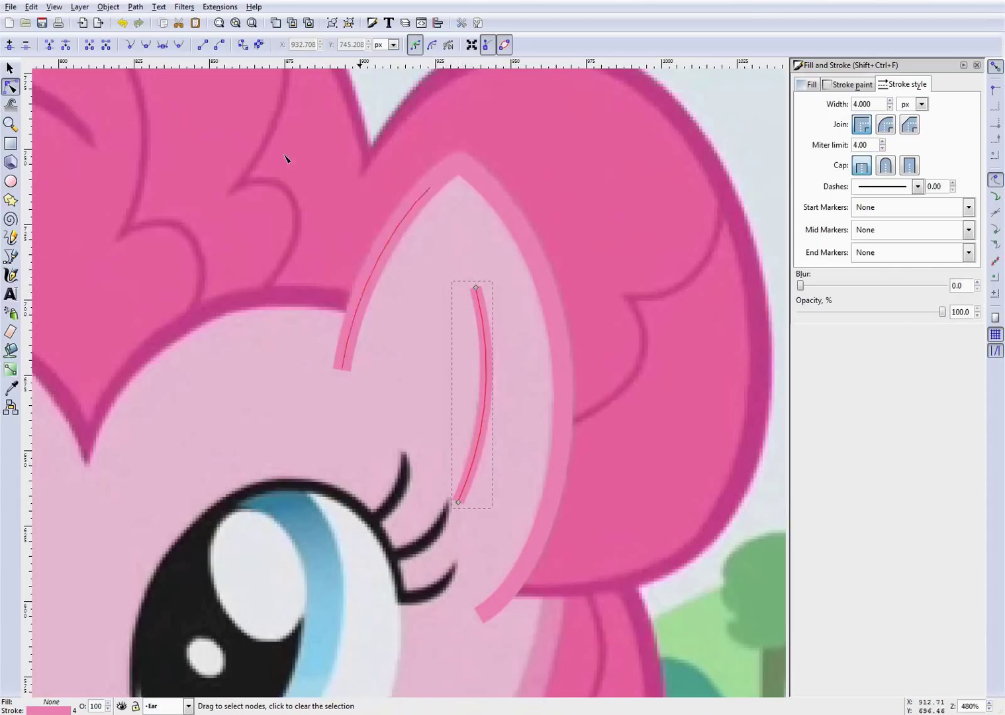
# Try converting the inner ear line with Object to Path.
pyautogui.click(130, 8)
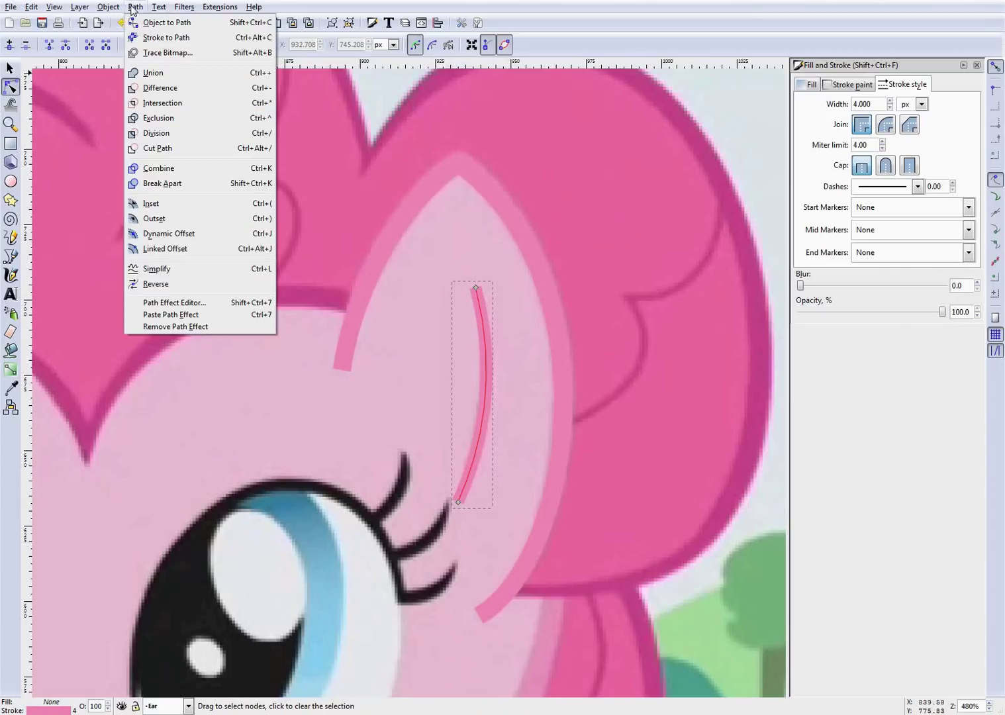
pyautogui.click(131, 8)
pyautogui.click(114, 8)
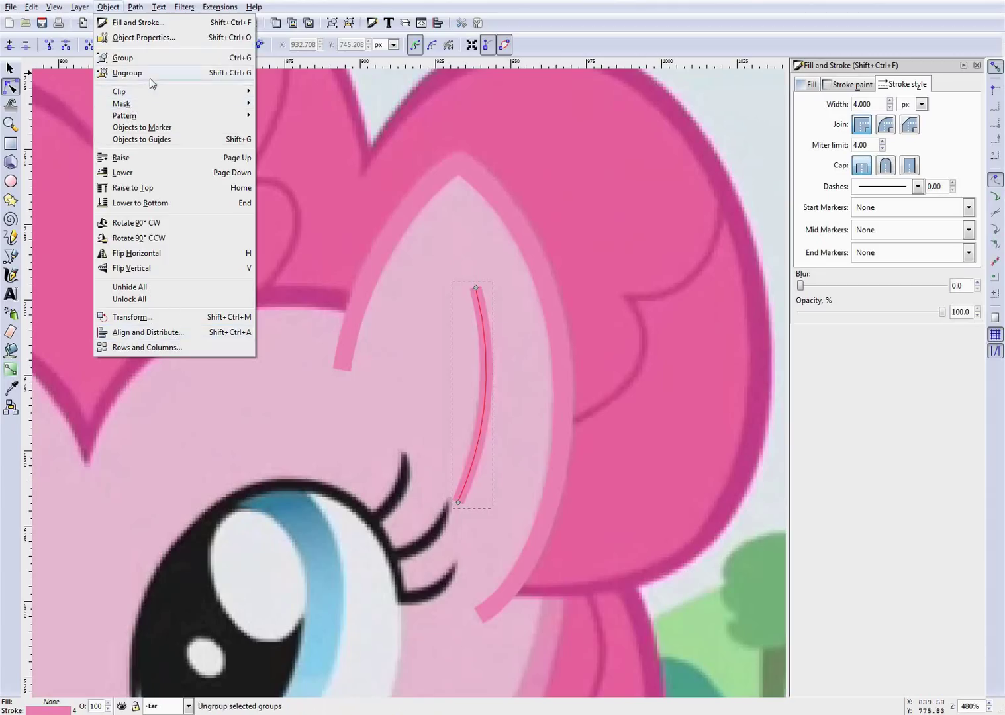
pyautogui.moveTo(79, 6)
pyautogui.moveTo(135, 9)
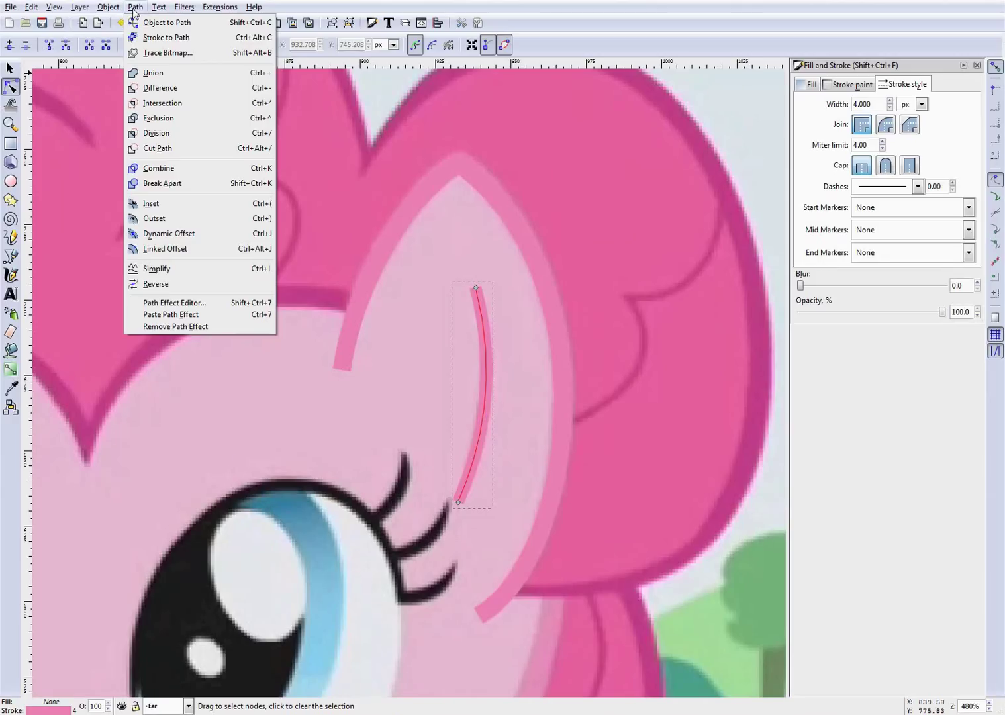
pyautogui.click(175, 28)
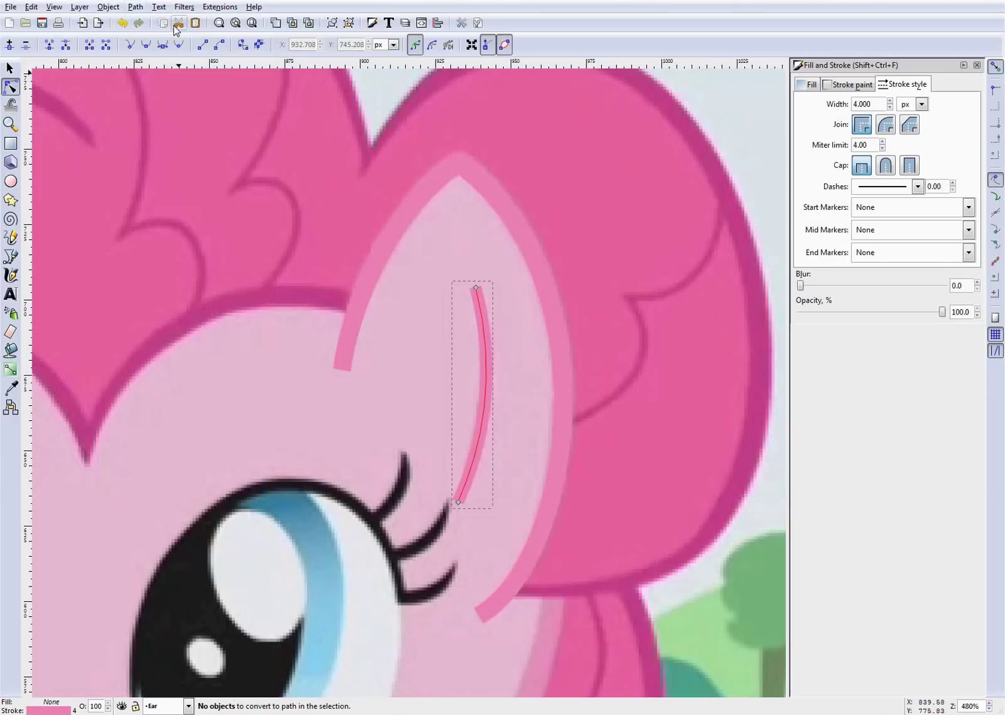
# Convert the inner ear line with Stroke to Path and deselect the result.
pyautogui.click(123, 10)
pyautogui.moveTo(135, 9)
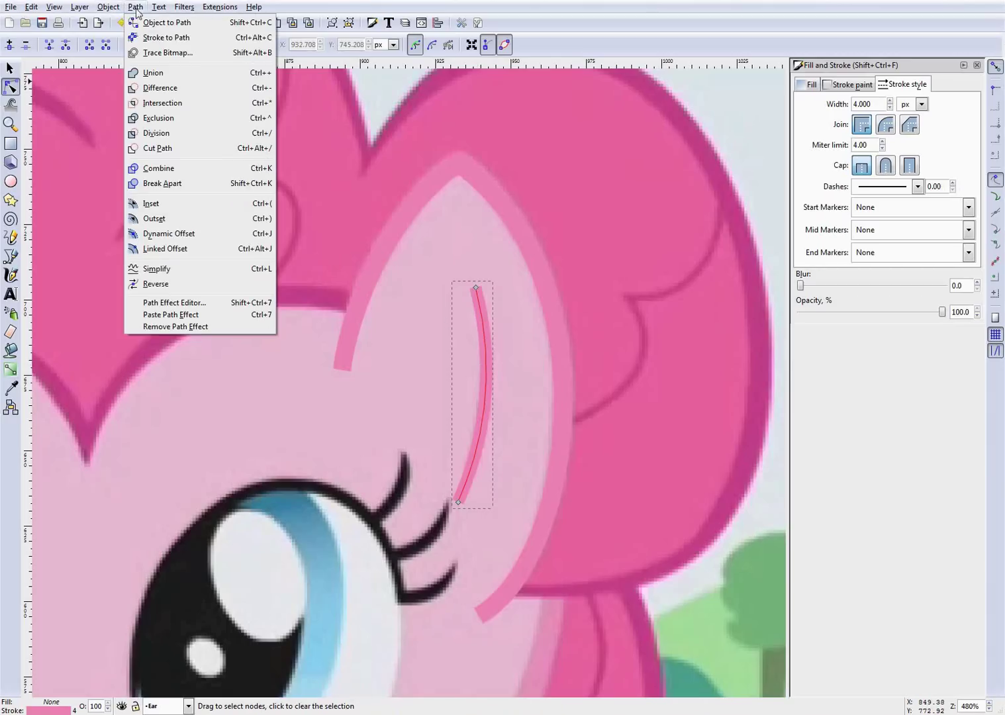
pyautogui.click(163, 38)
pyautogui.click(498, 258)
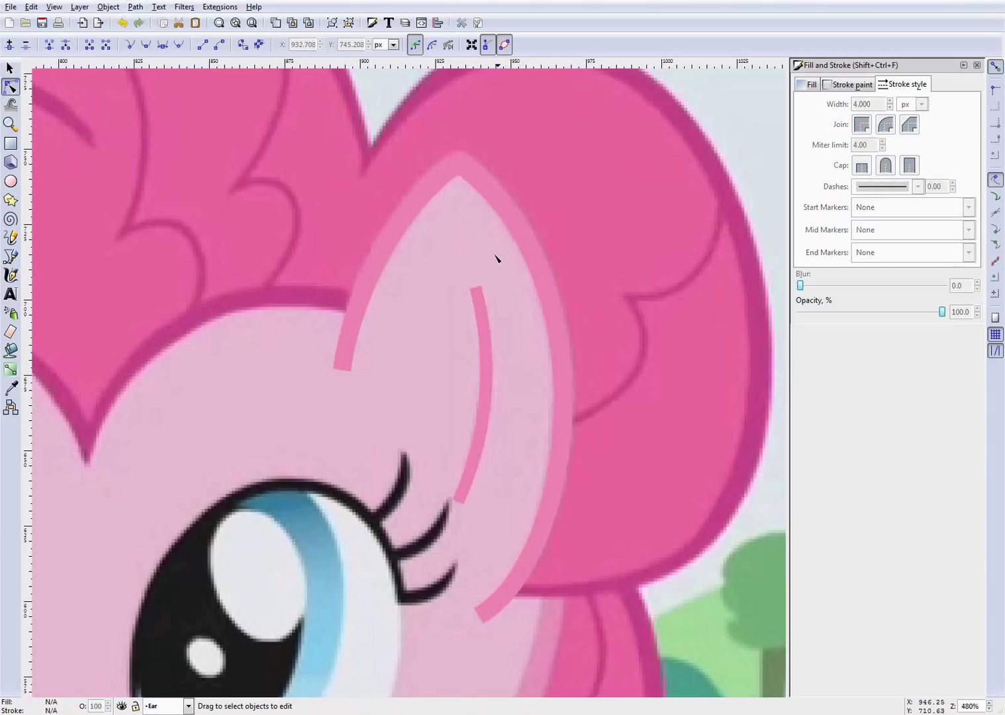
# Examine the converted inner ear shape's nodes against the ear outline's single path, selecting each in turn.
pyautogui.click(490, 202)
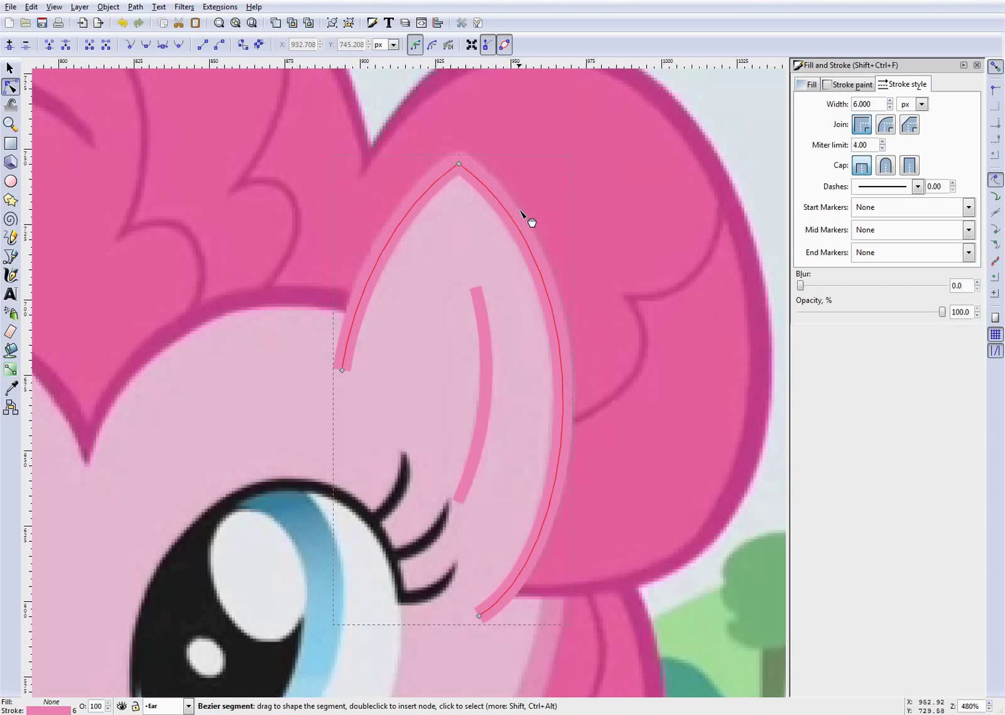
pyautogui.click(483, 235)
pyautogui.click(491, 369)
pyautogui.scroll(-4, 492, 367)
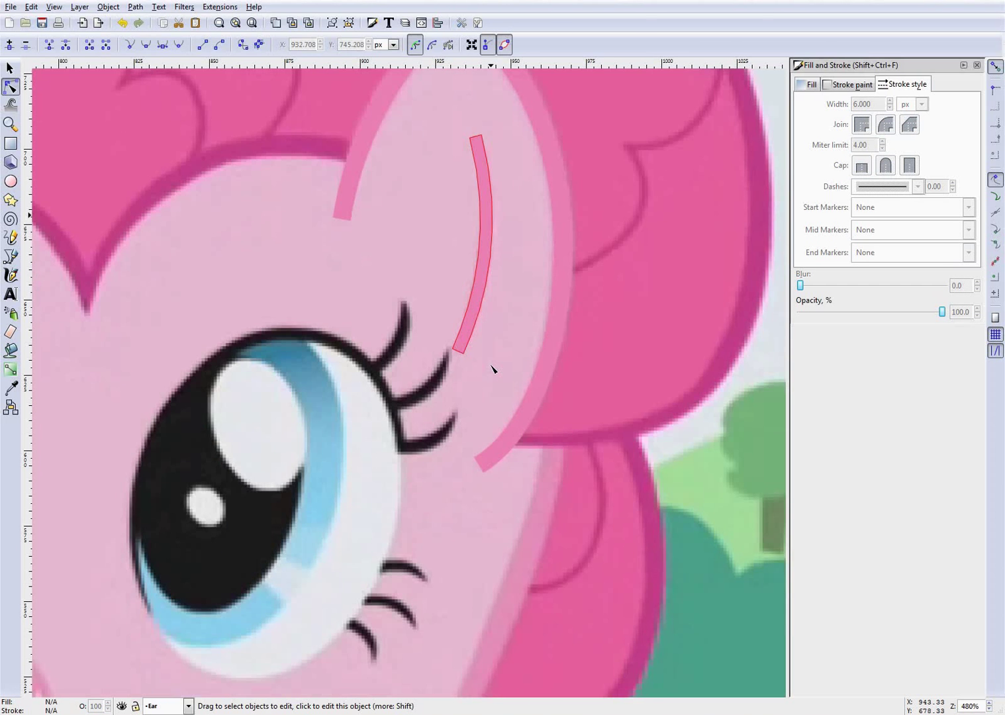
pyautogui.scroll(6, 493, 351)
pyautogui.scroll(-6, 491, 351)
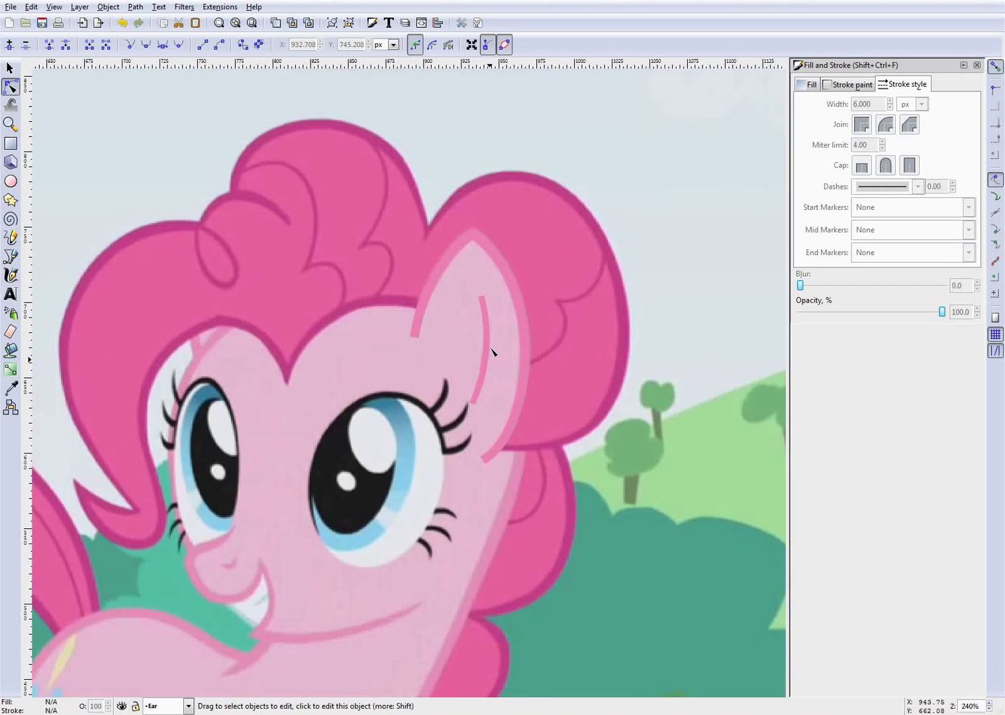
pyautogui.scroll(6, 471, 386)
pyautogui.click(471, 385)
pyautogui.scroll(4, 543, 417)
pyautogui.scroll(-3, 543, 417)
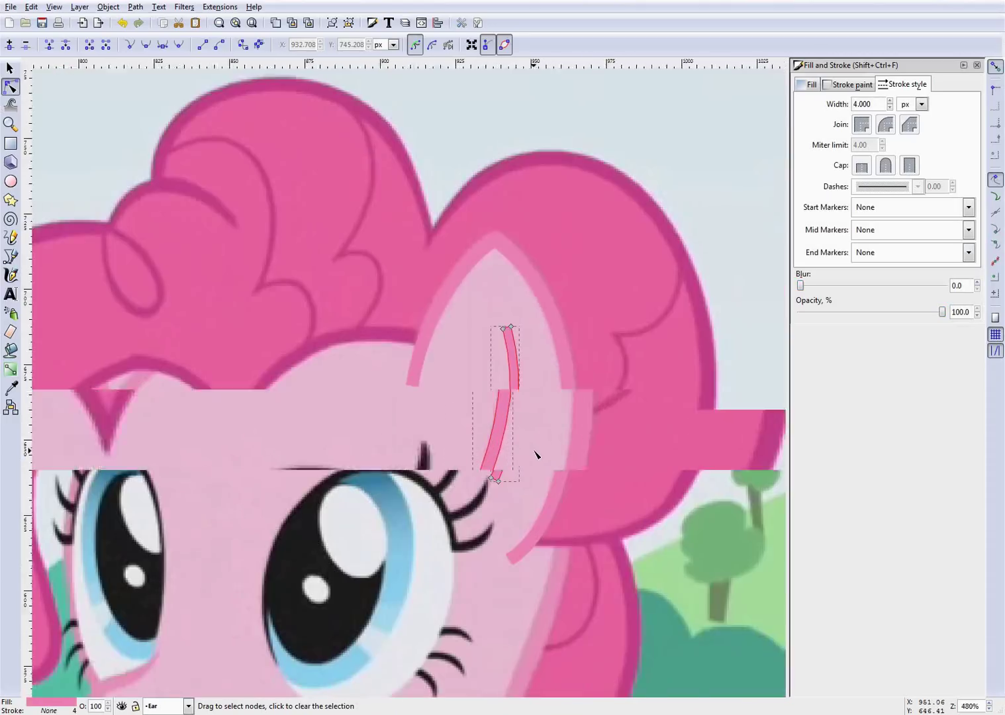
pyautogui.scroll(2, 535, 455)
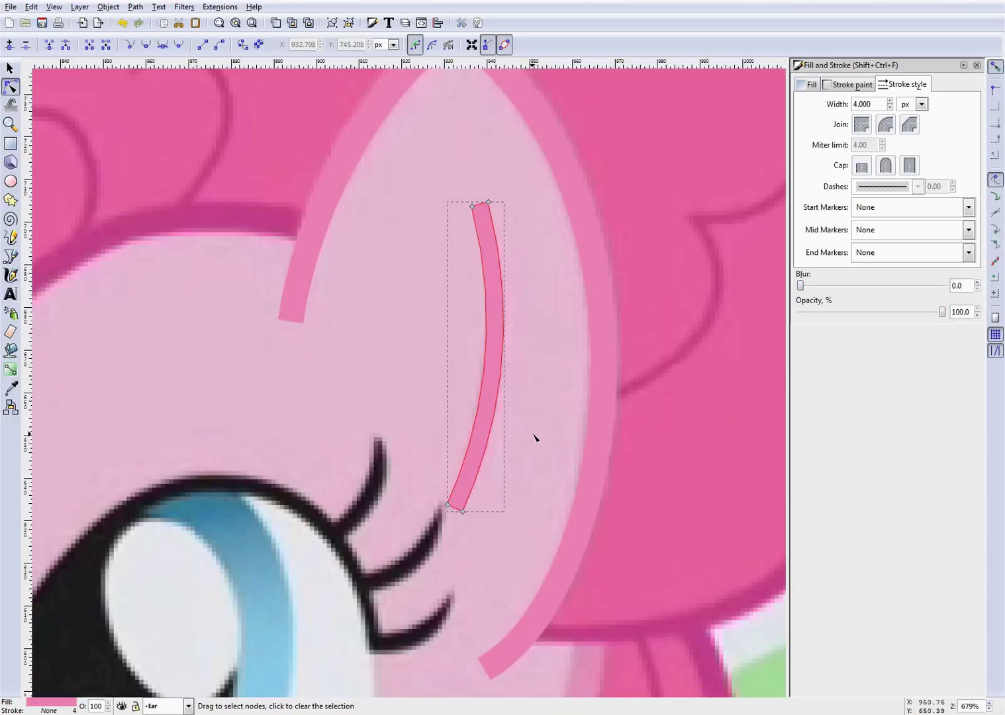
pyautogui.click(566, 277)
pyautogui.scroll(3, 528, 307)
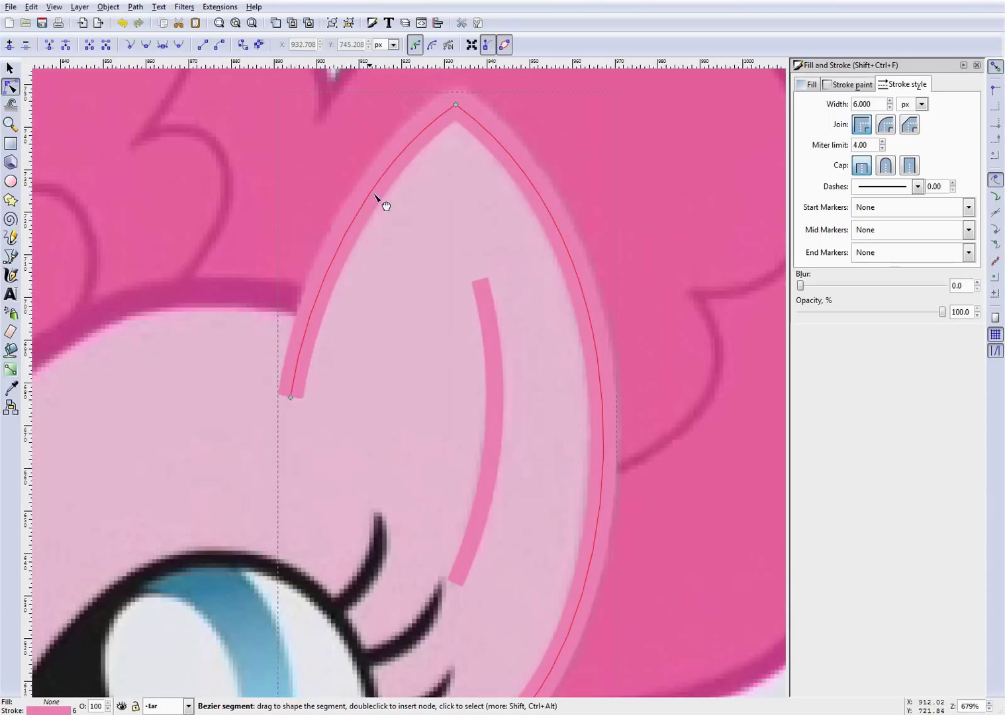
# Select the converted inner ear shape and examine its edges against the guide up close.
pyautogui.click(486, 486)
pyautogui.scroll(-3, 523, 483)
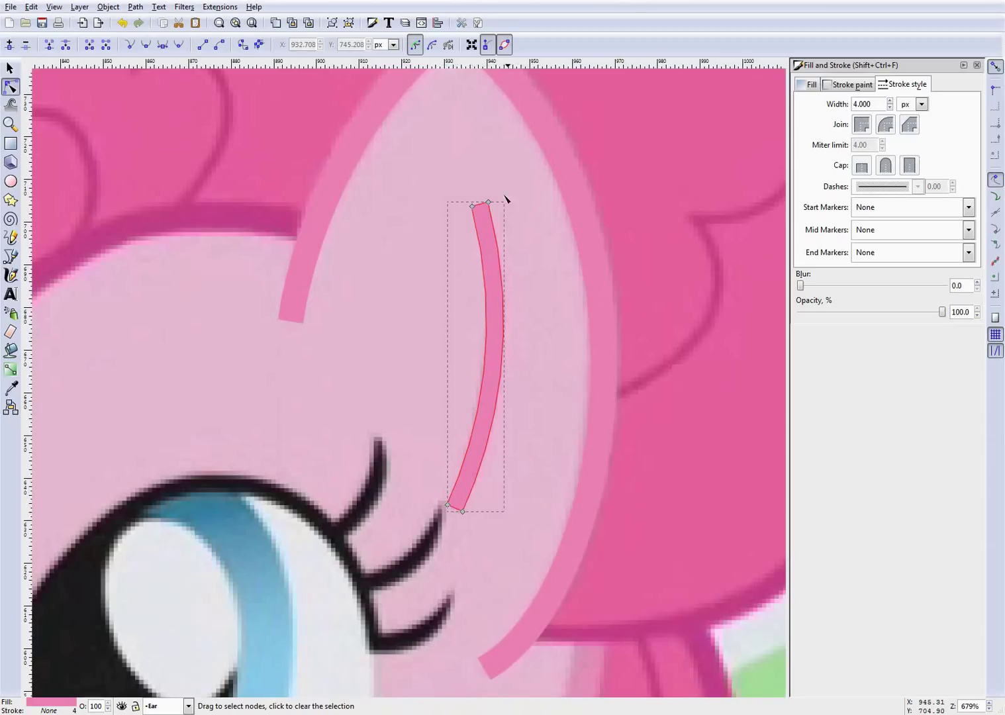
pyautogui.scroll(5, 495, 426)
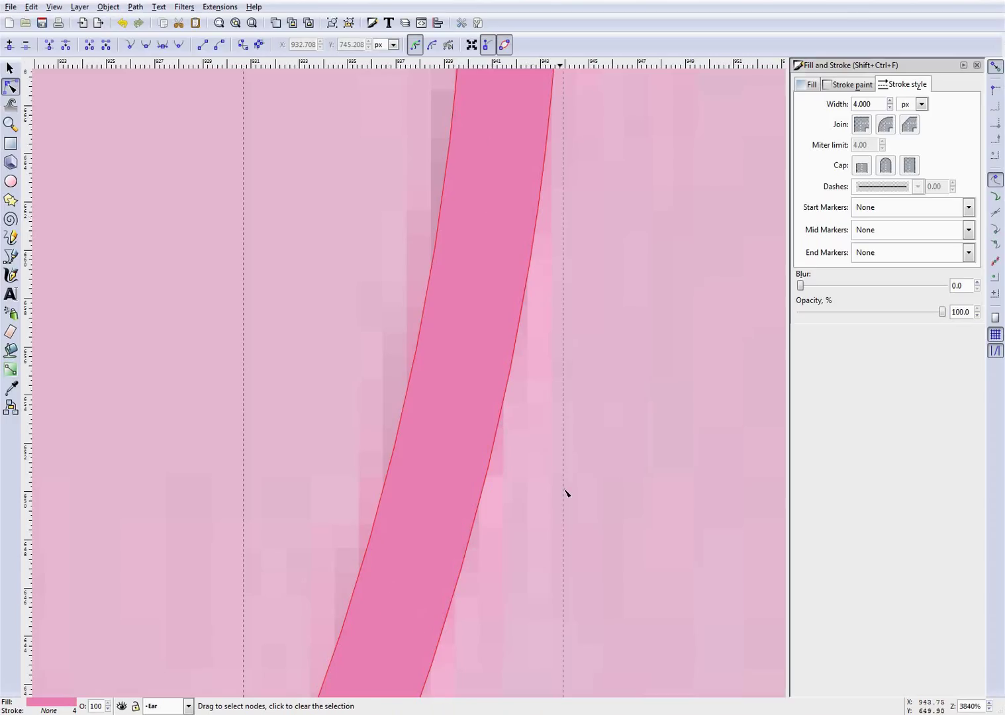
pyautogui.scroll(-4, 581, 463)
pyautogui.scroll(-2, 625, 471)
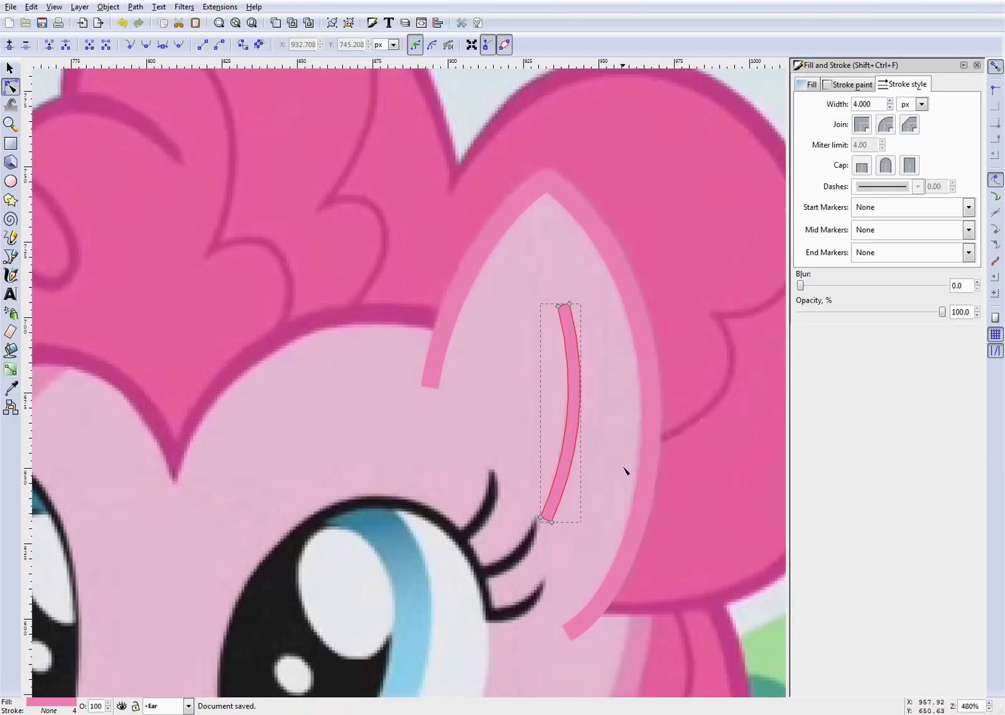
pyautogui.scroll(2, 595, 500)
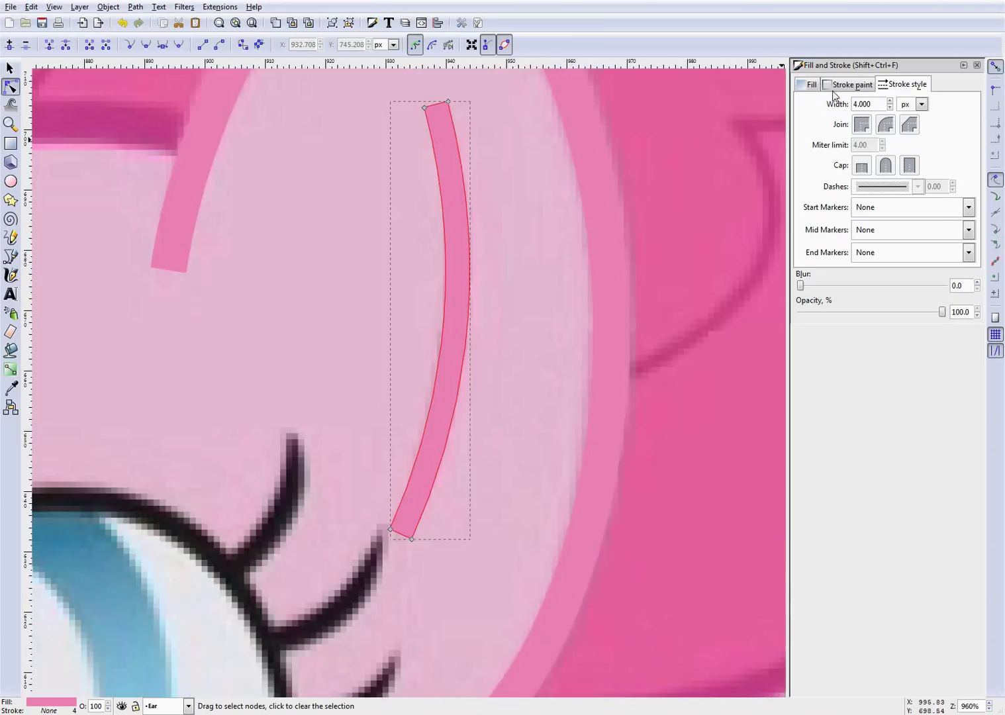
# Try a flat eb81b4ff stroke paint on the inner ear shape, remove it again and deselect the shape.
pyautogui.click(806, 86)
pyautogui.click(840, 86)
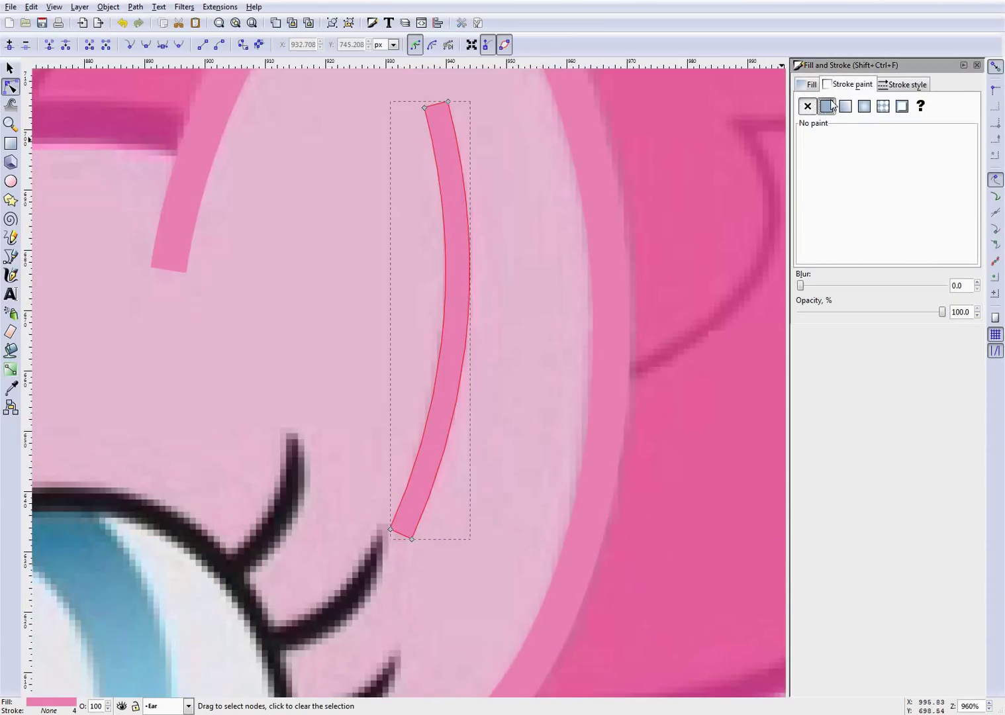
pyautogui.click(826, 106)
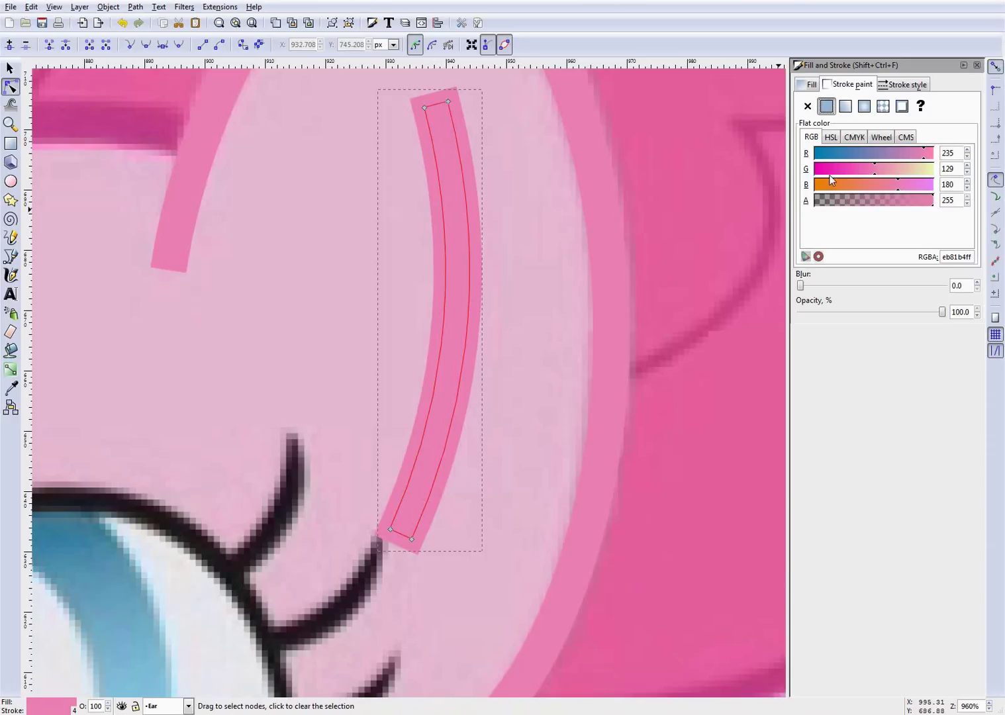
pyautogui.click(814, 111)
pyautogui.click(514, 365)
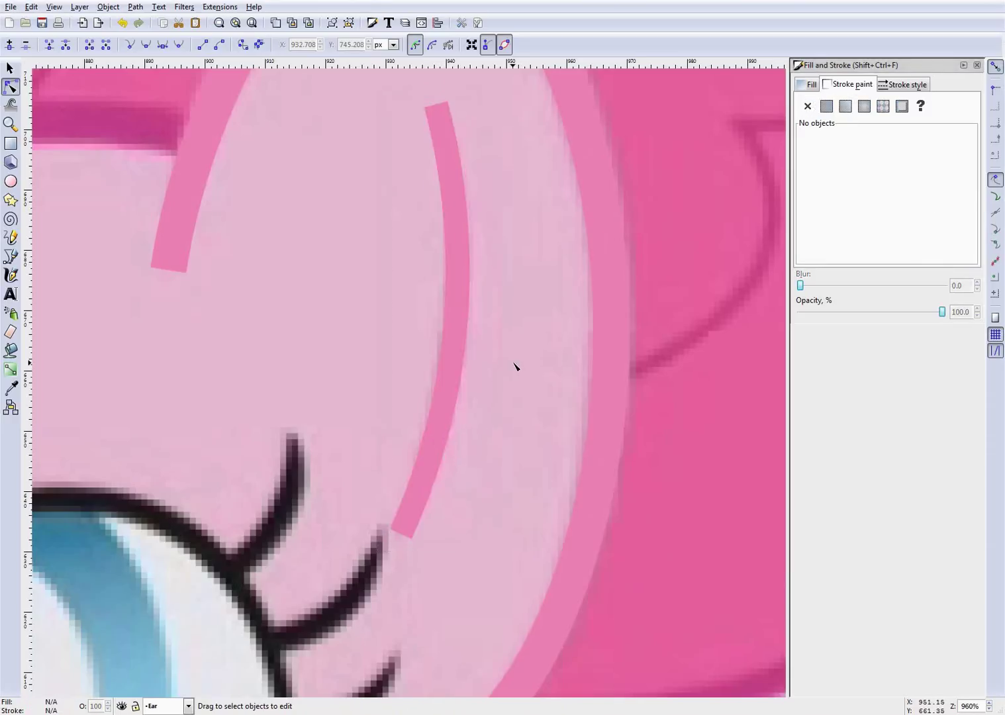
# With the inner ear shape selected and the Ear layer hidden, delete the shape's two outer corner nodes, keeping one node per tip.
pyautogui.click(462, 269)
pyautogui.scroll(2, 513, 397)
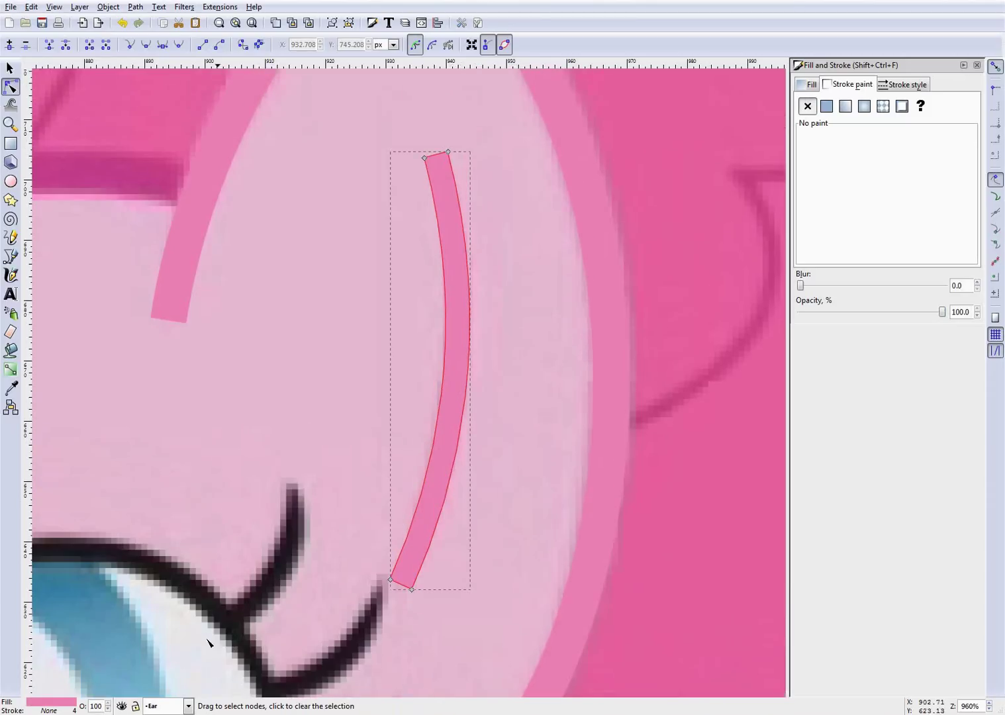
pyautogui.click(122, 706)
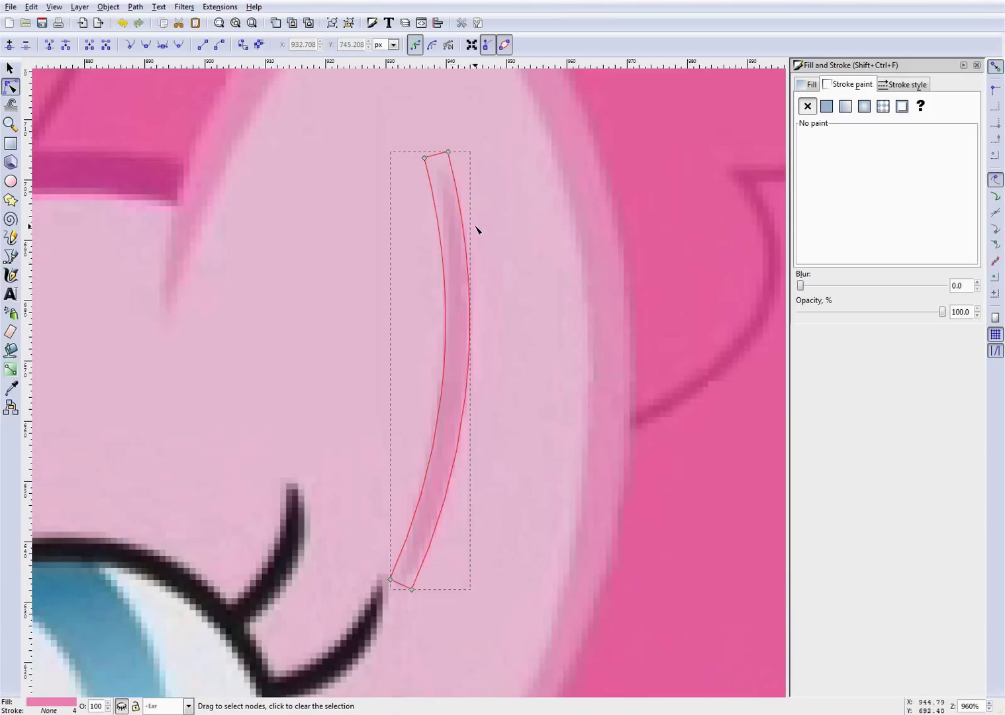
pyautogui.click(448, 151)
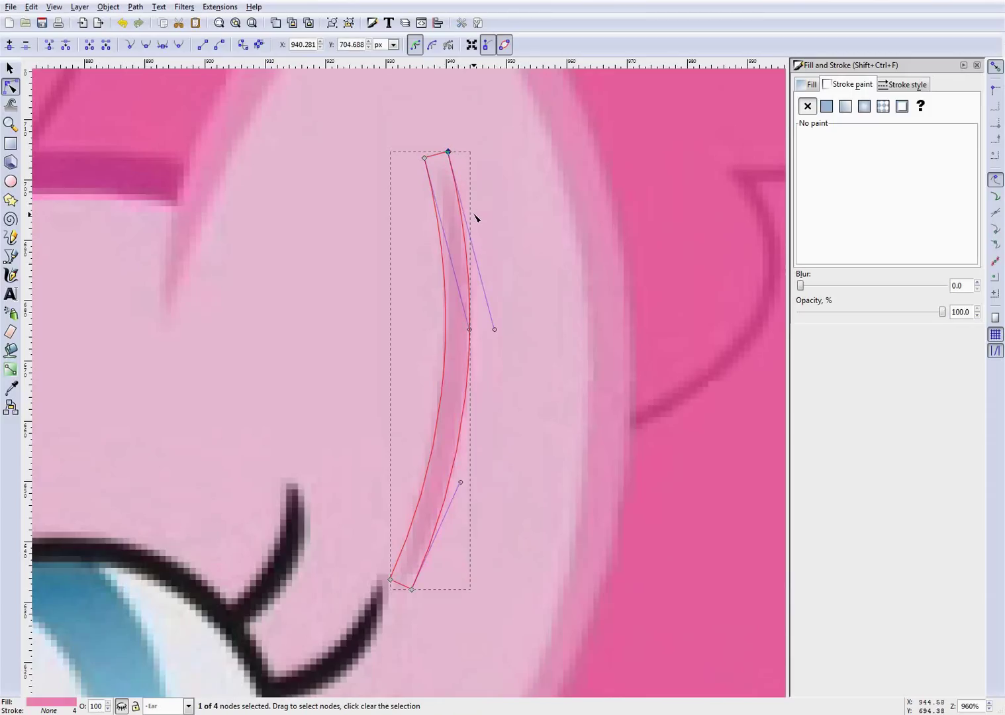
pyautogui.scroll(-2, 508, 257)
pyautogui.press('Delete')
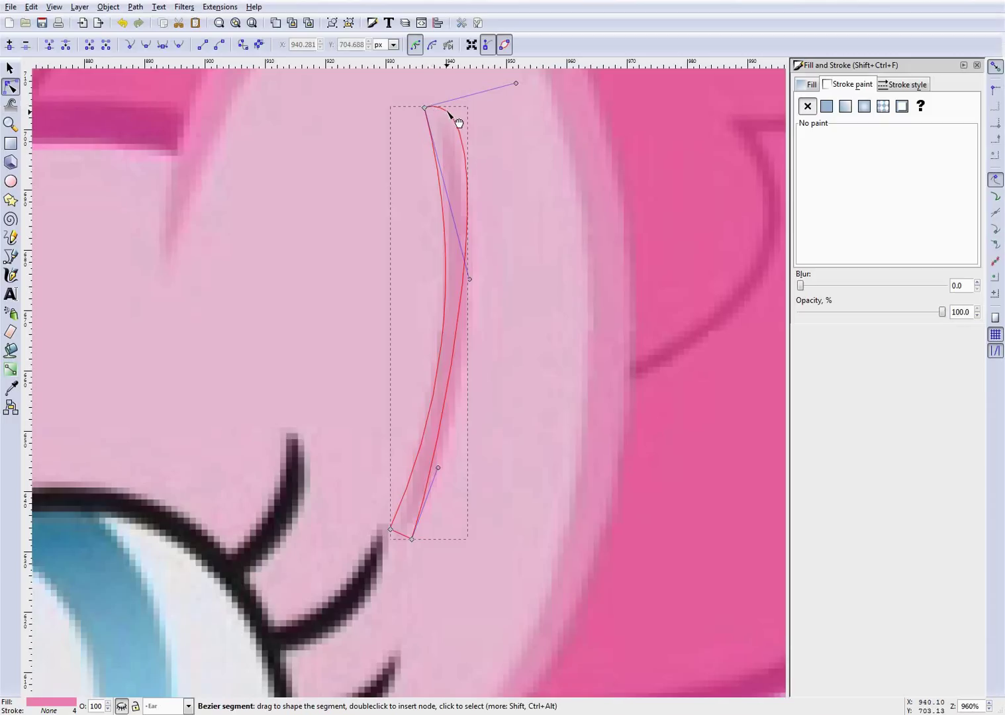
pyautogui.click(411, 539)
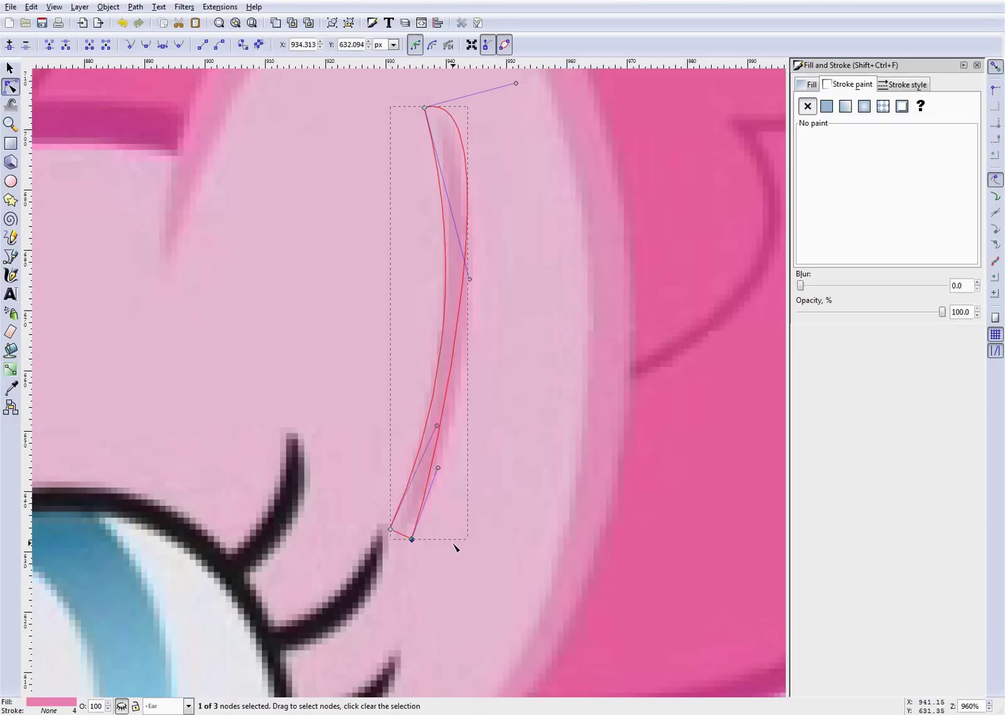
pyautogui.press('Delete')
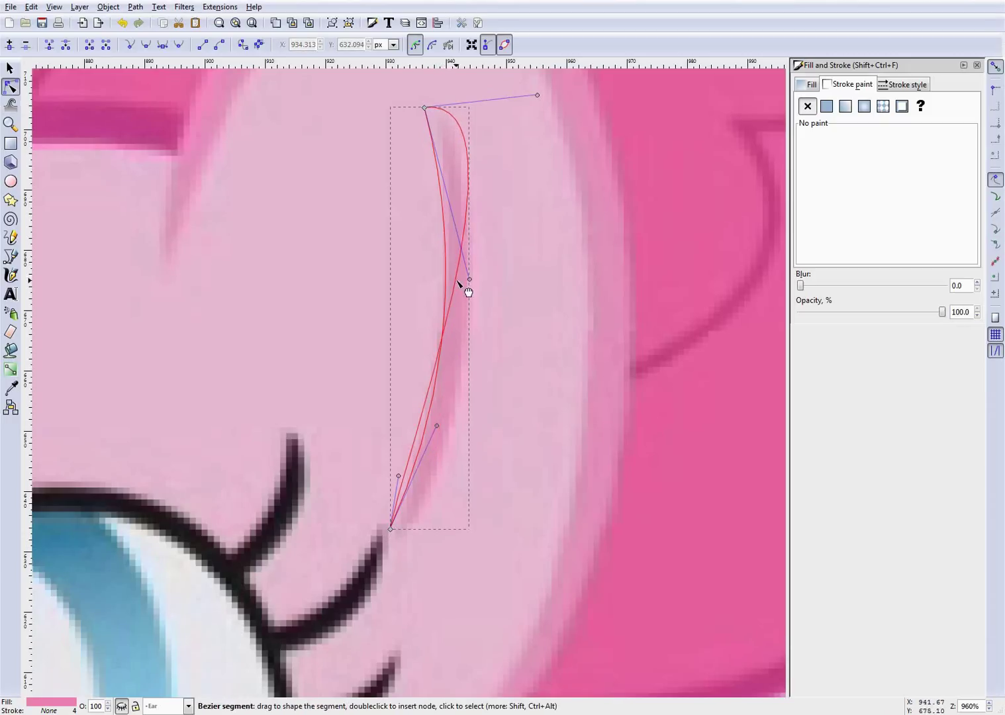
# Bow the inner ear shape's outer edge outward and move its lower and upper tip nodes onto the guide line's ends.
pyautogui.moveTo(437, 362); pyautogui.dragTo(467, 399)
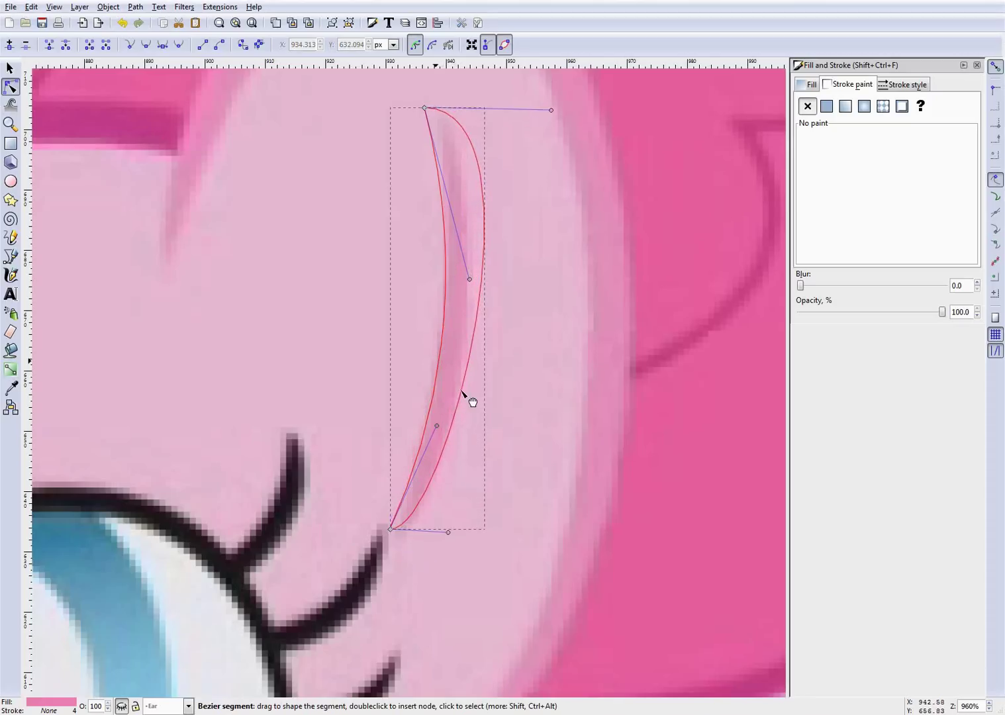
pyautogui.moveTo(390, 530)
pyautogui.mouseDown()
pyautogui.moveTo(411, 526)
pyautogui.moveTo(395, 535)
pyautogui.mouseUp()
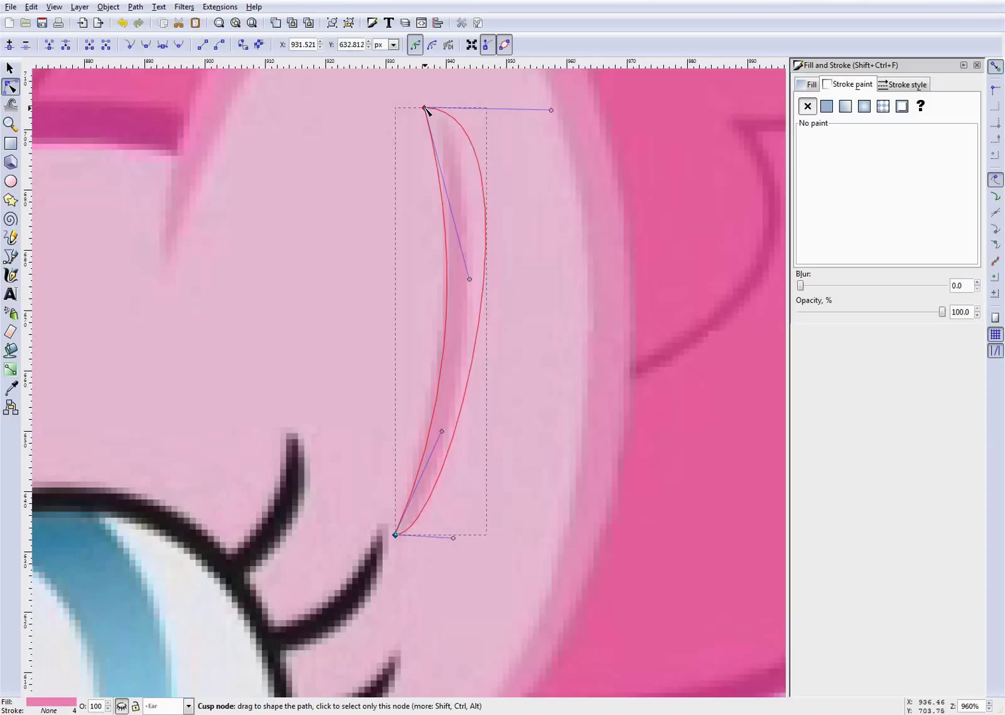
pyautogui.moveTo(426, 106)
pyautogui.mouseDown()
pyautogui.moveTo(446, 126)
pyautogui.moveTo(436, 114)
pyautogui.mouseUp()
pyautogui.scroll(1, 443, 301)
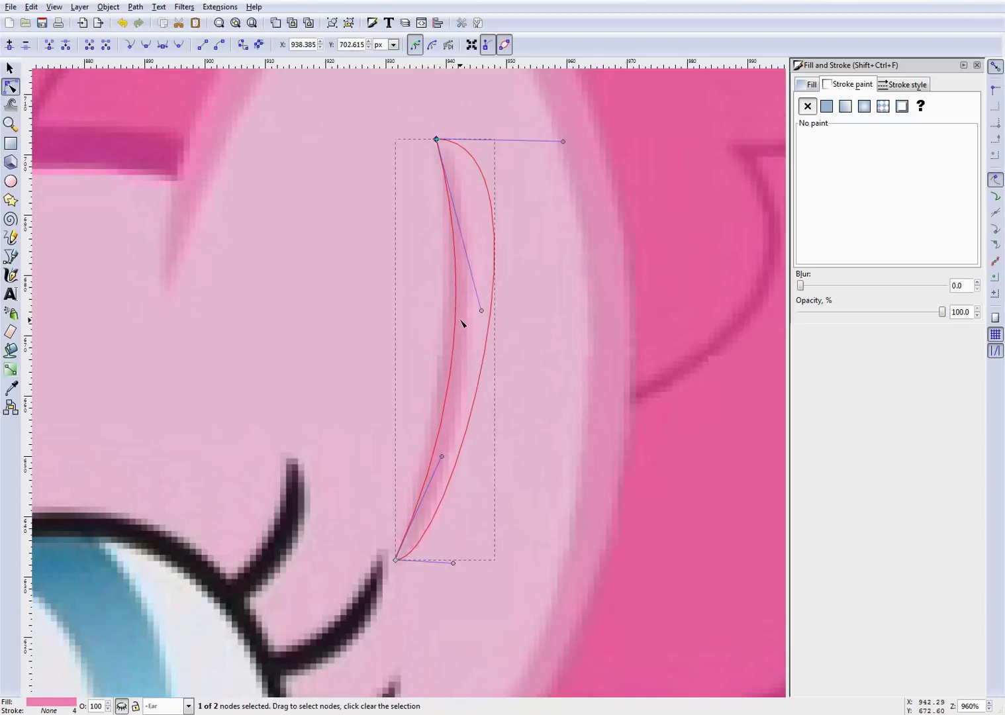
# Reshape the inner and outer edges of the inner ear shape to follow the guide line as a tapered crescent.
pyautogui.moveTo(462, 318); pyautogui.dragTo(448, 321)
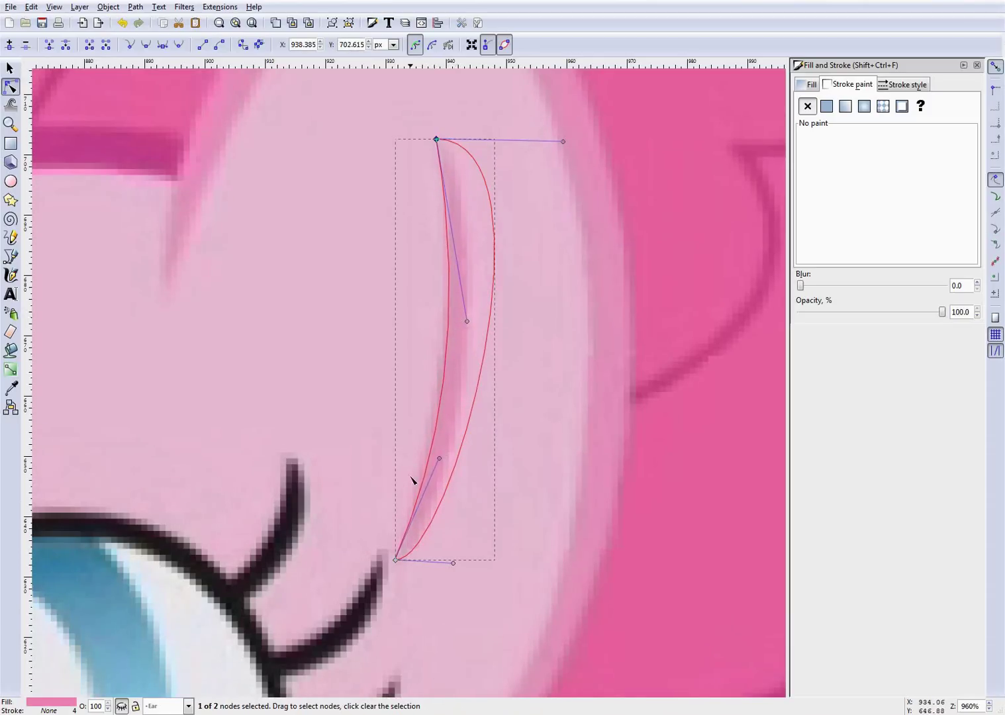
pyautogui.moveTo(433, 475); pyautogui.dragTo(425, 462)
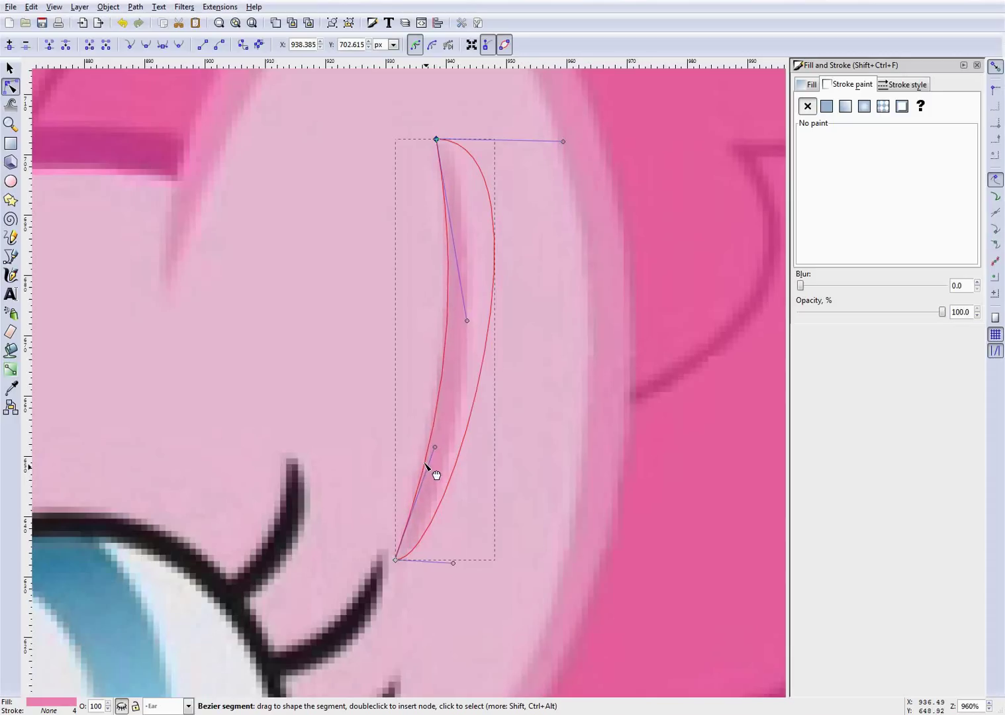
pyautogui.moveTo(495, 210); pyautogui.dragTo(475, 250)
pyautogui.moveTo(431, 523); pyautogui.dragTo(435, 507)
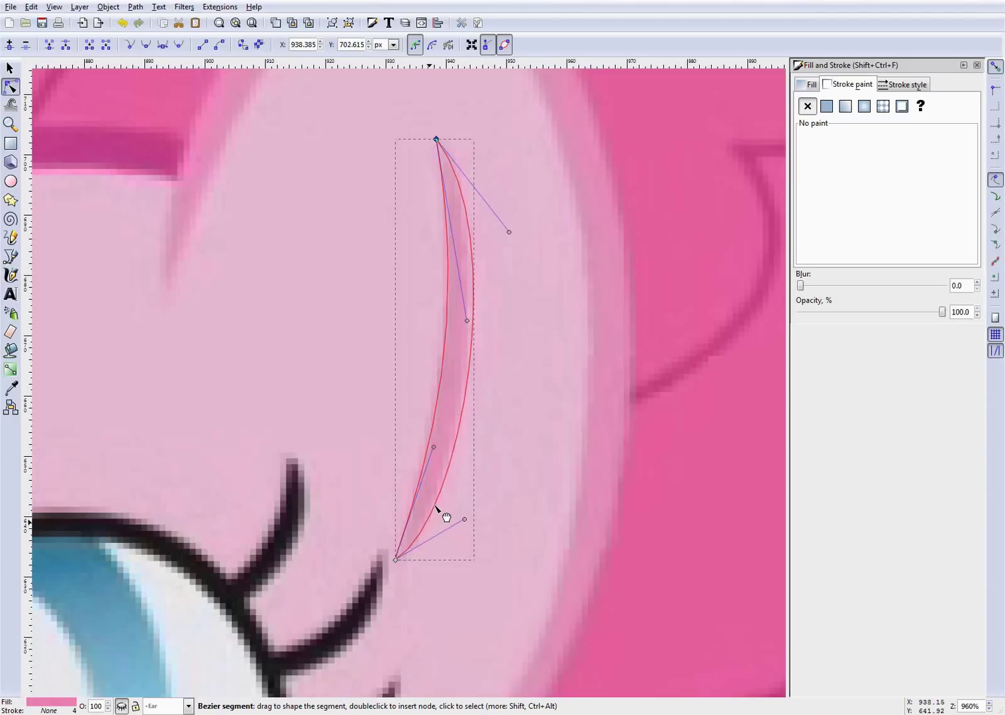
pyautogui.moveTo(472, 341); pyautogui.dragTo(475, 352)
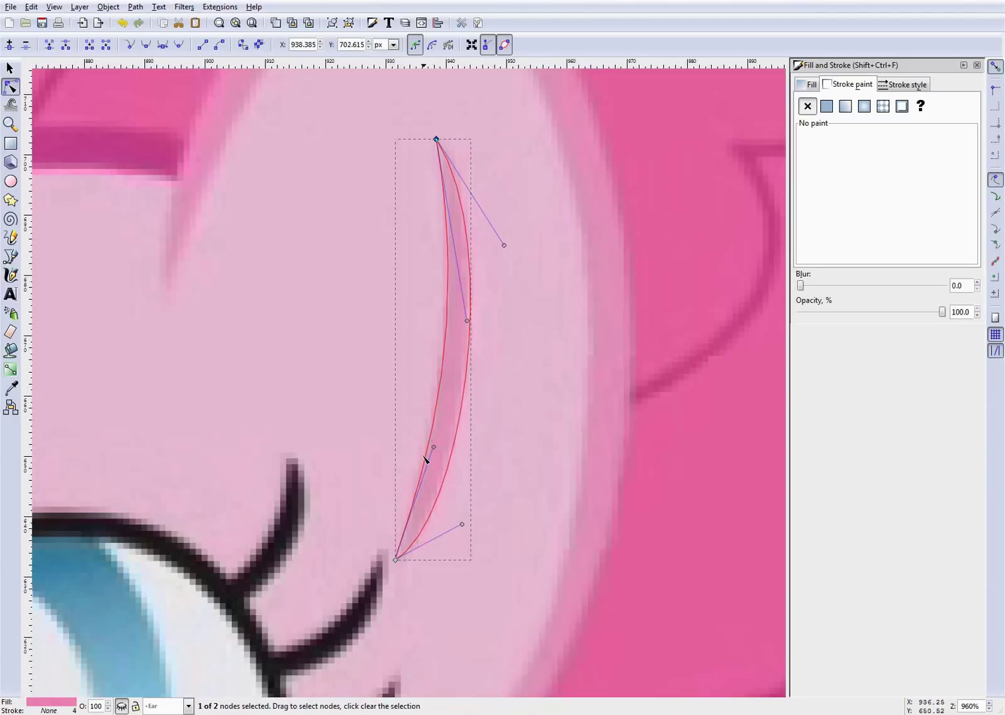
pyautogui.press('Escape')
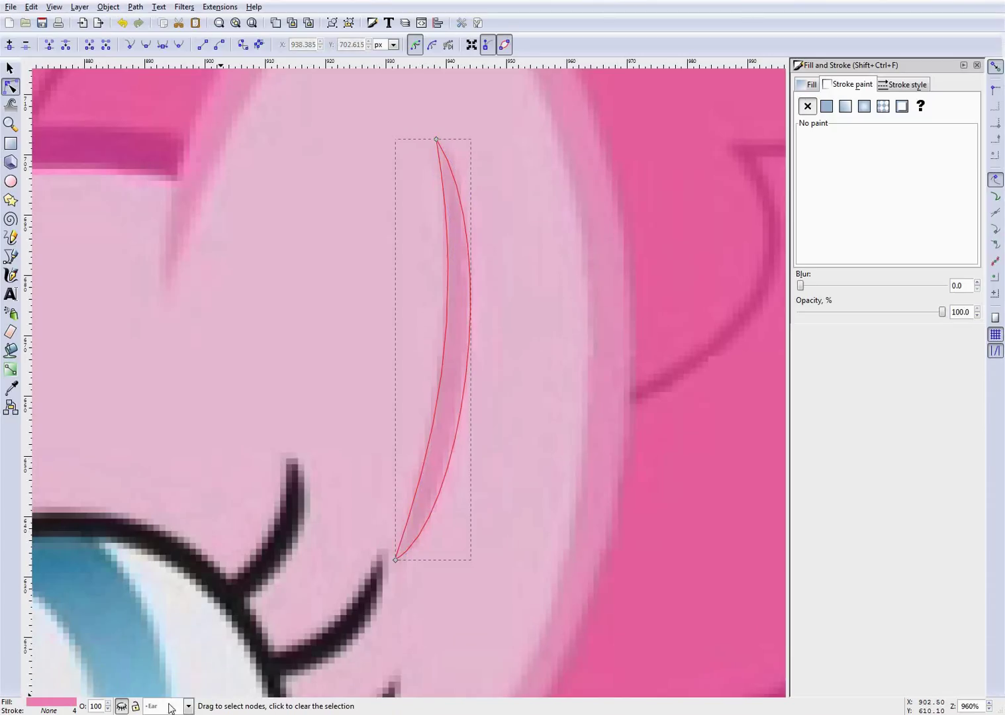
# Show the Ear layer again, deselect the inner ear shape, and hide the reference image on Layer 1.
pyautogui.click(122, 706)
pyautogui.click(533, 491)
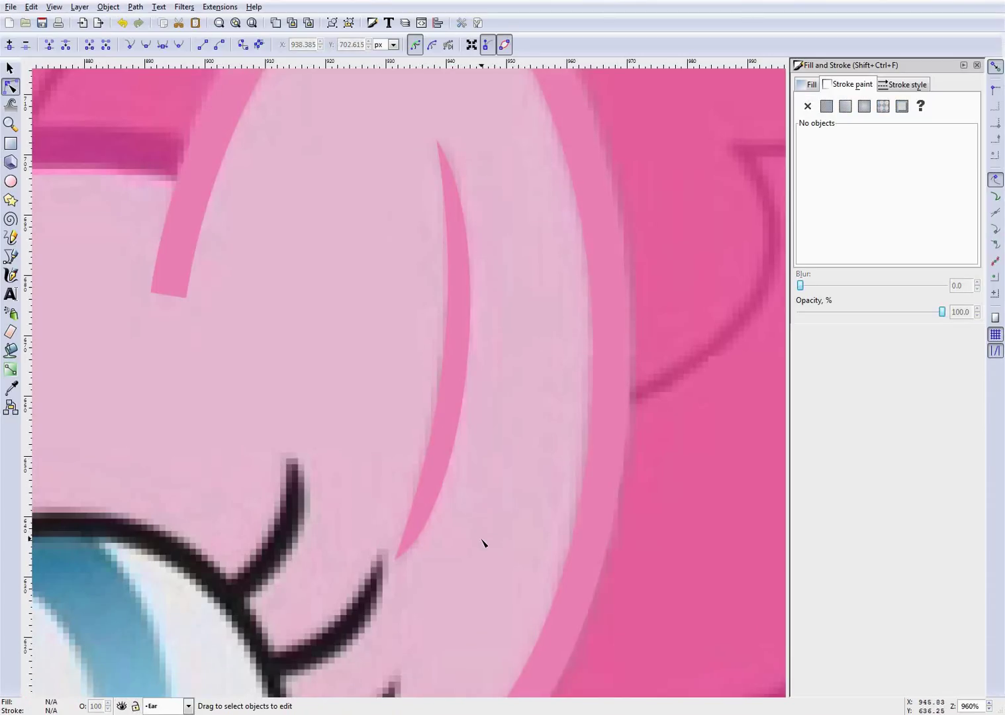
pyautogui.scroll(-3, 483, 543)
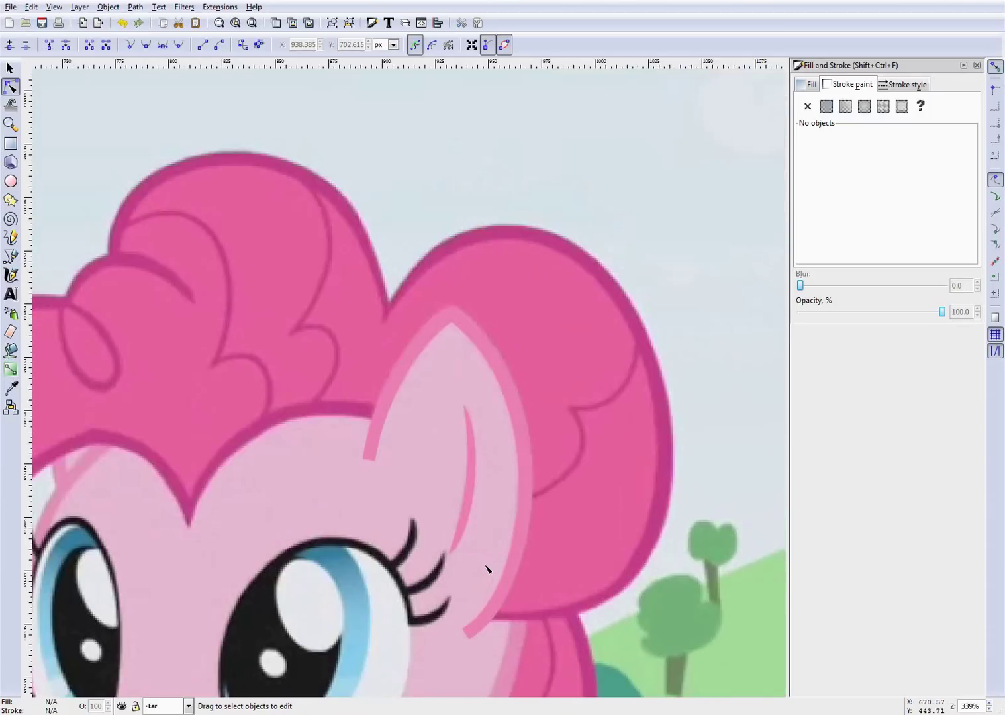
pyautogui.scroll(1, 486, 571)
pyautogui.click(174, 707)
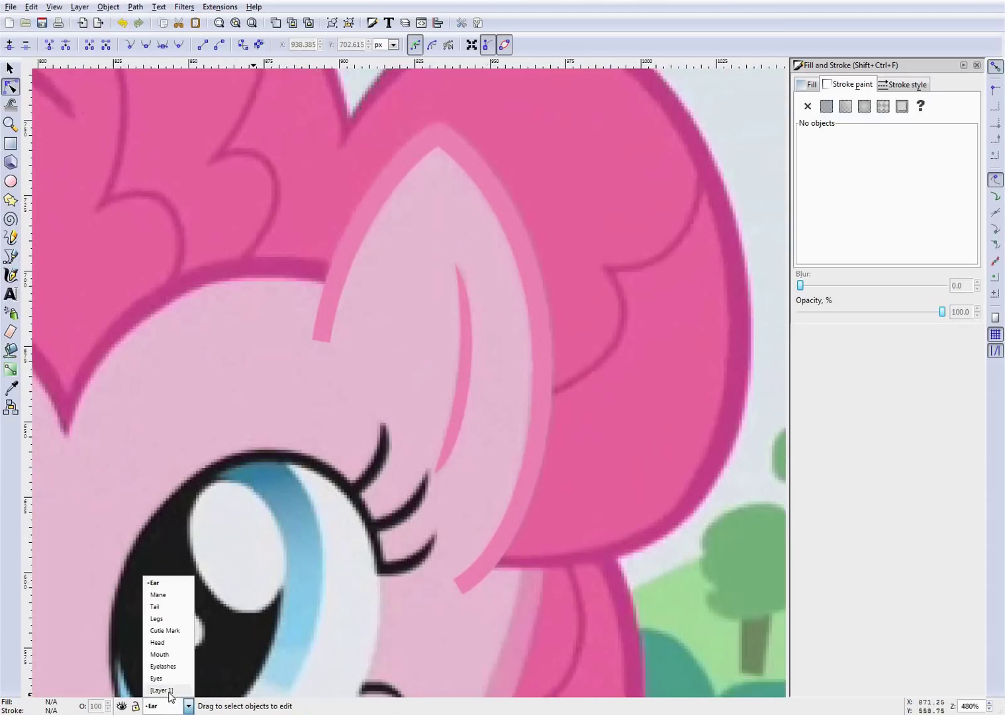
pyautogui.click(162, 690)
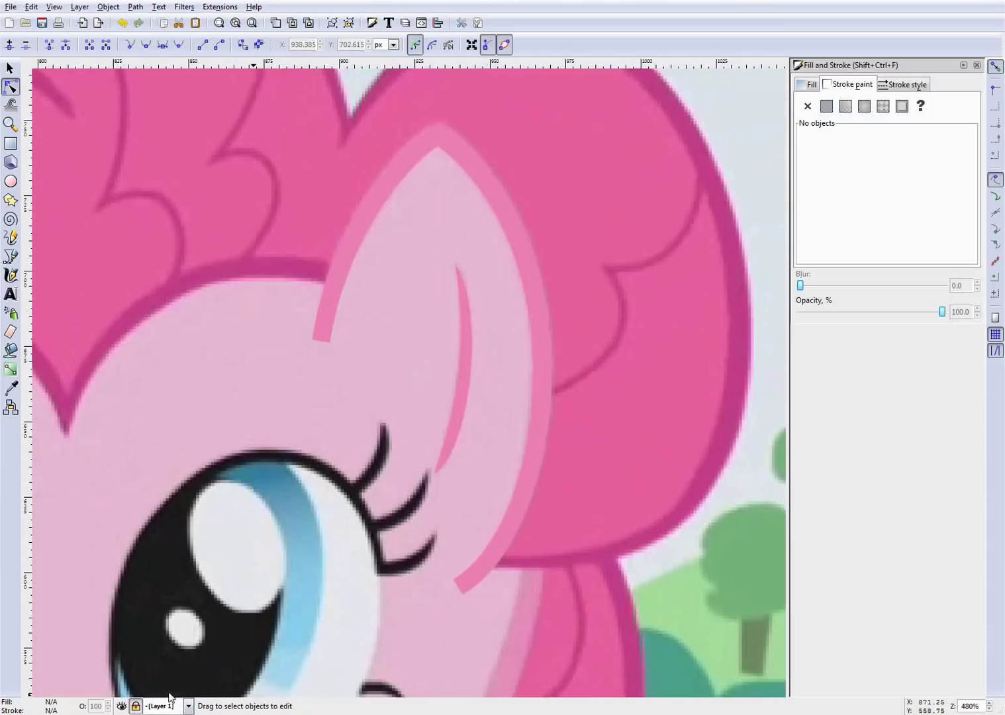
pyautogui.click(121, 706)
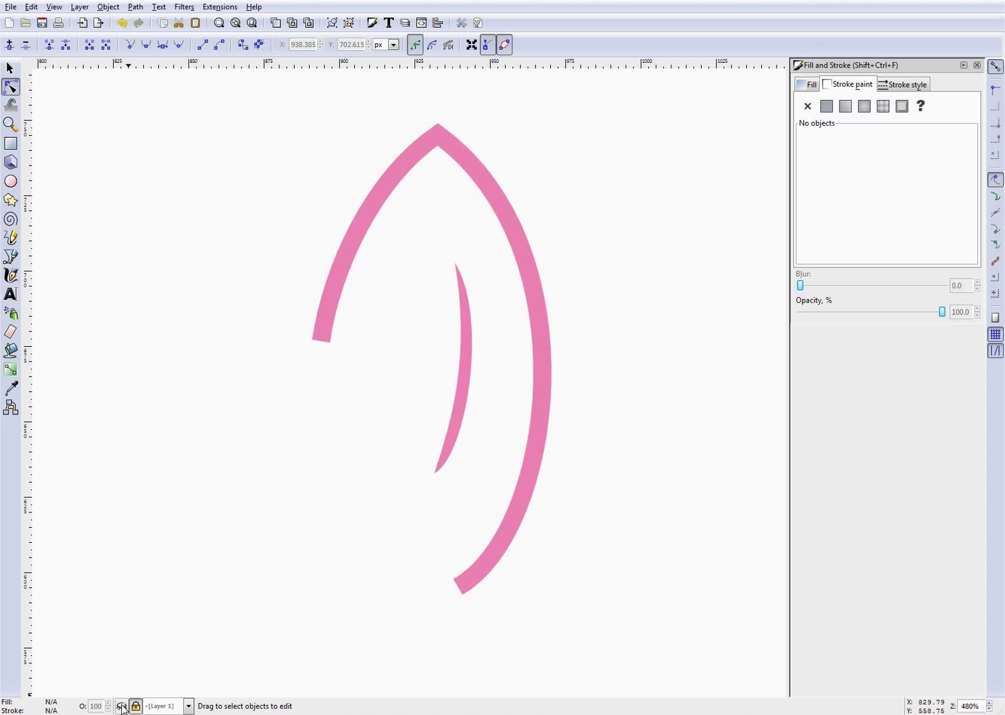
# Refine the outer curve of the inner ear crescent slightly, deselect it, and save the document.
pyautogui.click(454, 448)
pyautogui.scroll(3, 455, 448)
pyautogui.scroll(-1, 478, 406)
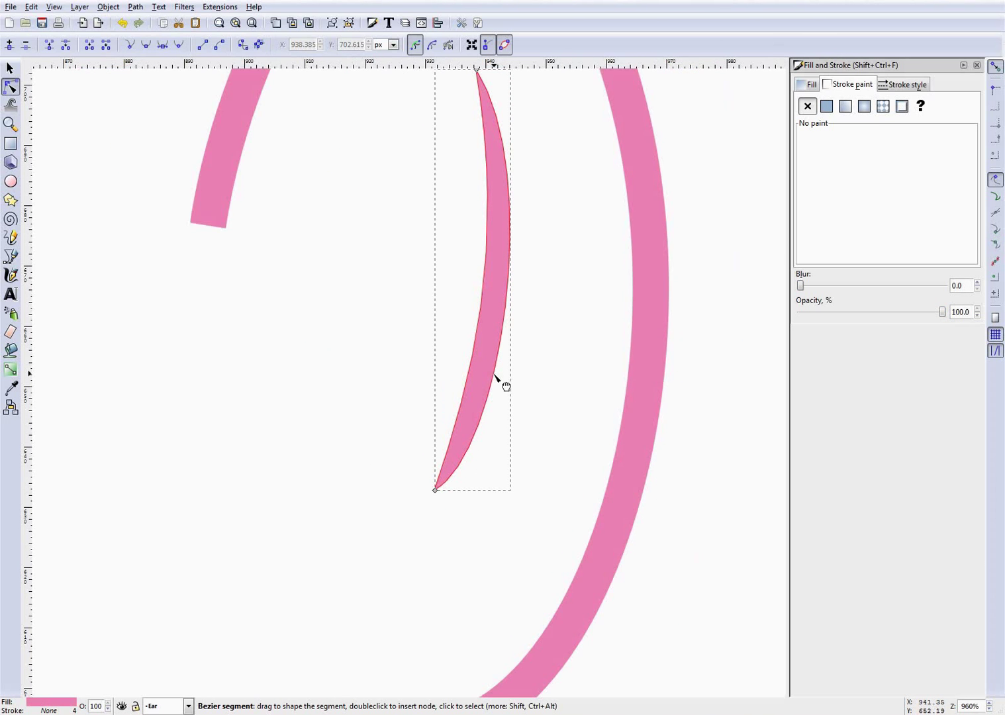
pyautogui.moveTo(496, 377); pyautogui.dragTo(495, 372)
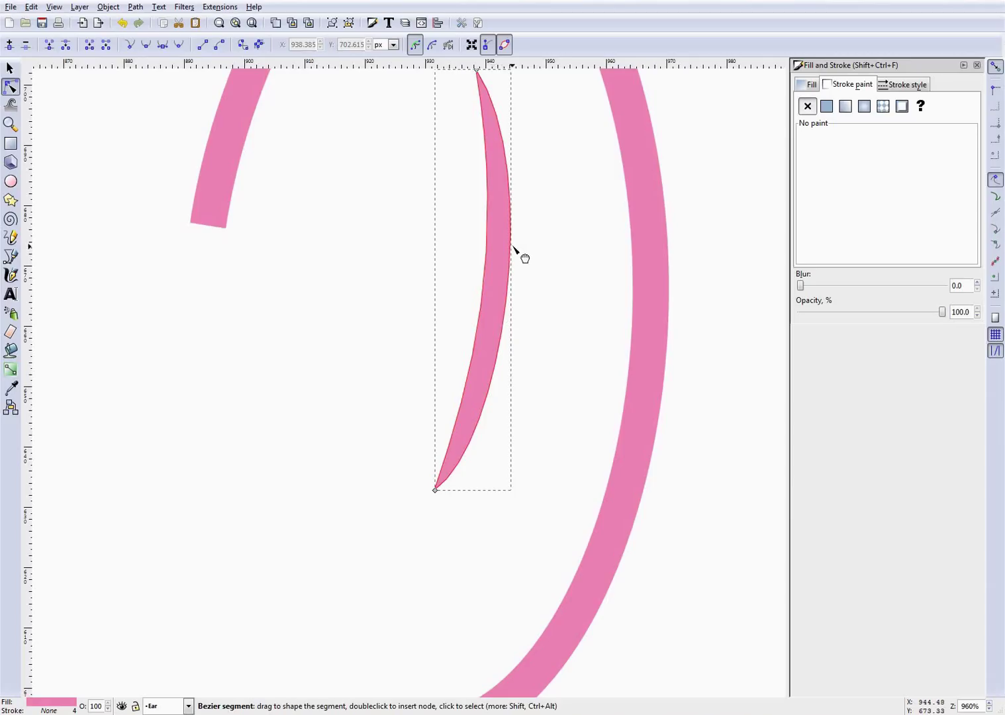
pyautogui.moveTo(520, 258); pyautogui.dragTo(516, 261)
pyautogui.click(540, 404)
pyautogui.scroll(3, 549, 417)
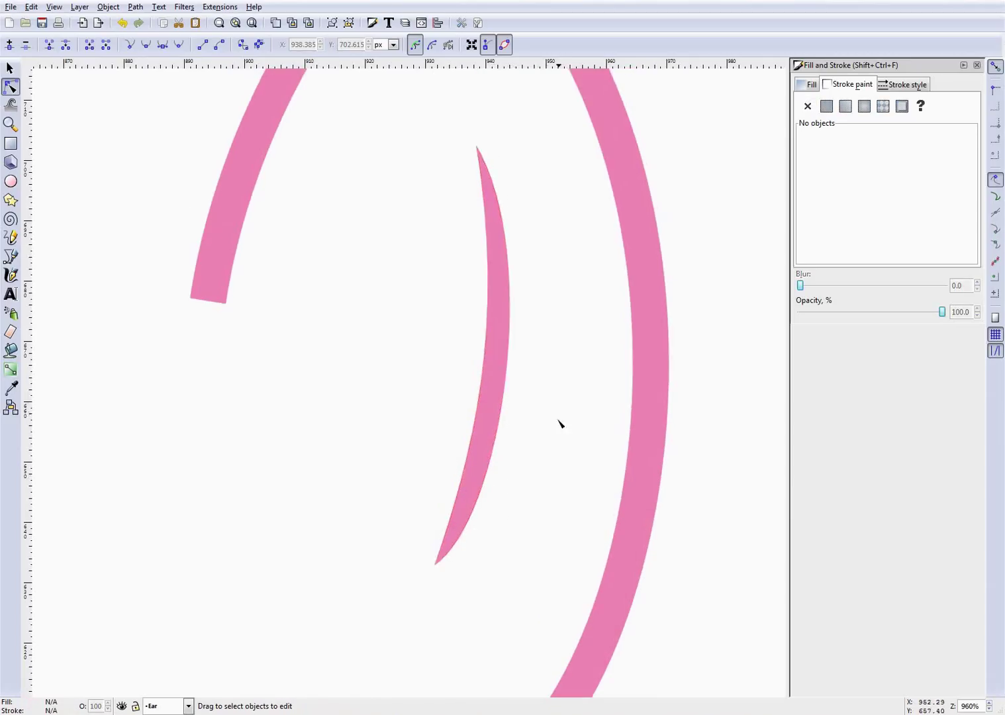
pyautogui.scroll(-3, 545, 435)
pyautogui.scroll(1, 640, 436)
pyautogui.hotkey('ctrl', 's')
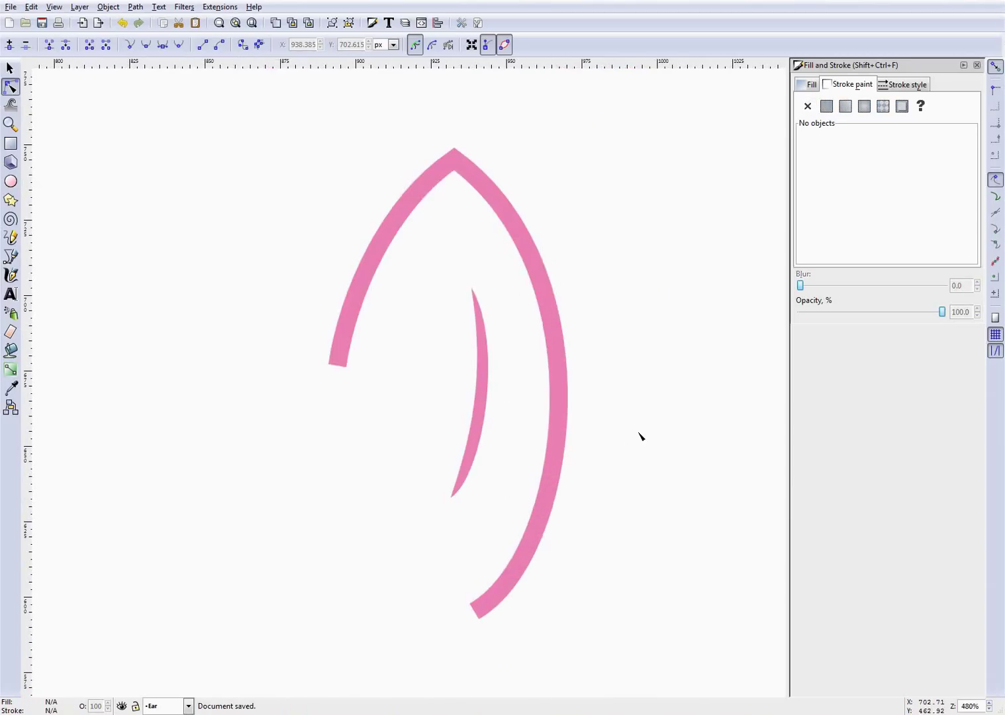
# Show the reference image on Layer 1 again and make Ear the current layer.
pyautogui.click(164, 707)
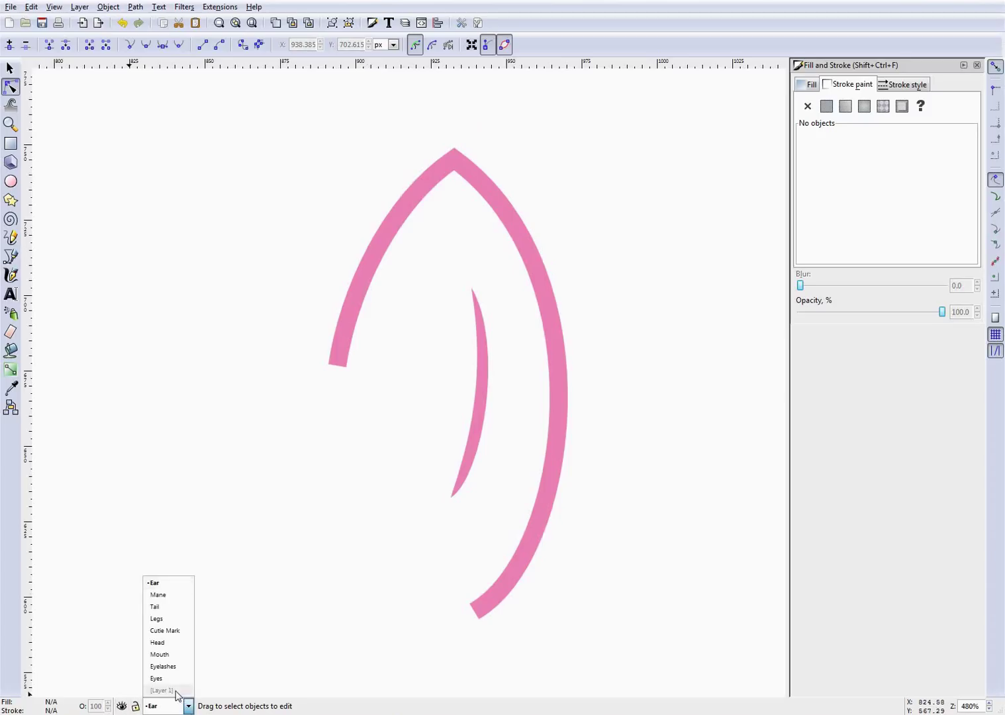
pyautogui.click(166, 690)
pyautogui.click(121, 706)
pyautogui.click(170, 705)
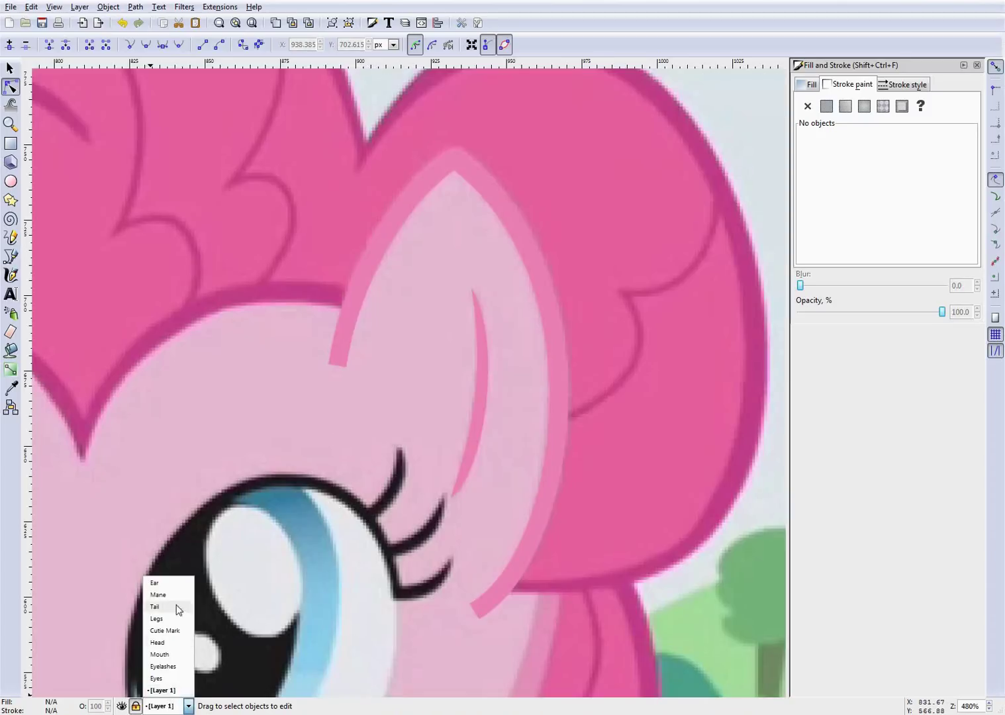
pyautogui.click(155, 583)
# Select the large ear outline and convert it with Stroke to Path.
pyautogui.click(374, 255)
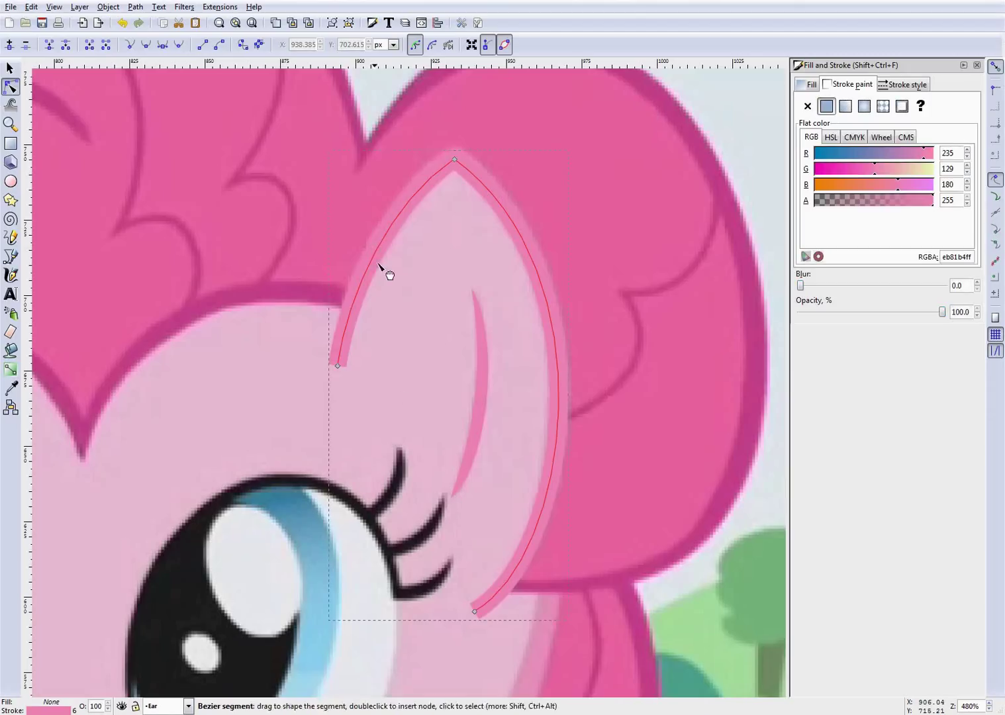
pyautogui.scroll(2, 405, 405)
pyautogui.scroll(-1, 405, 406)
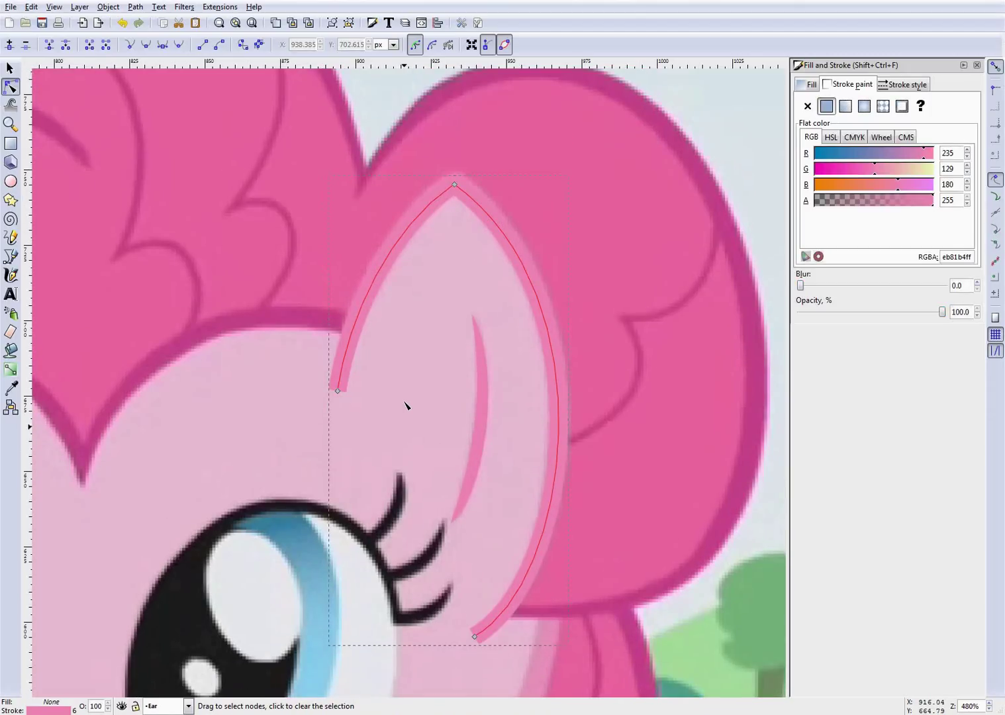
pyautogui.hotkey('ctrl', 'alt', 'c')
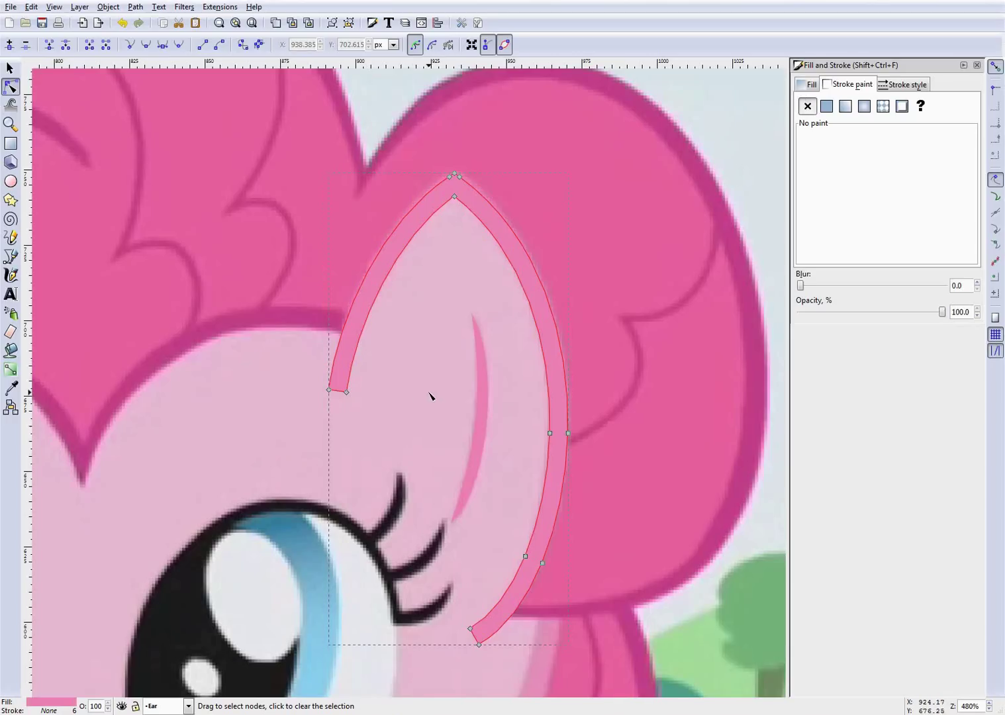
# Examine the nodes at the tip of the converted ear outline up close.
pyautogui.click(430, 346)
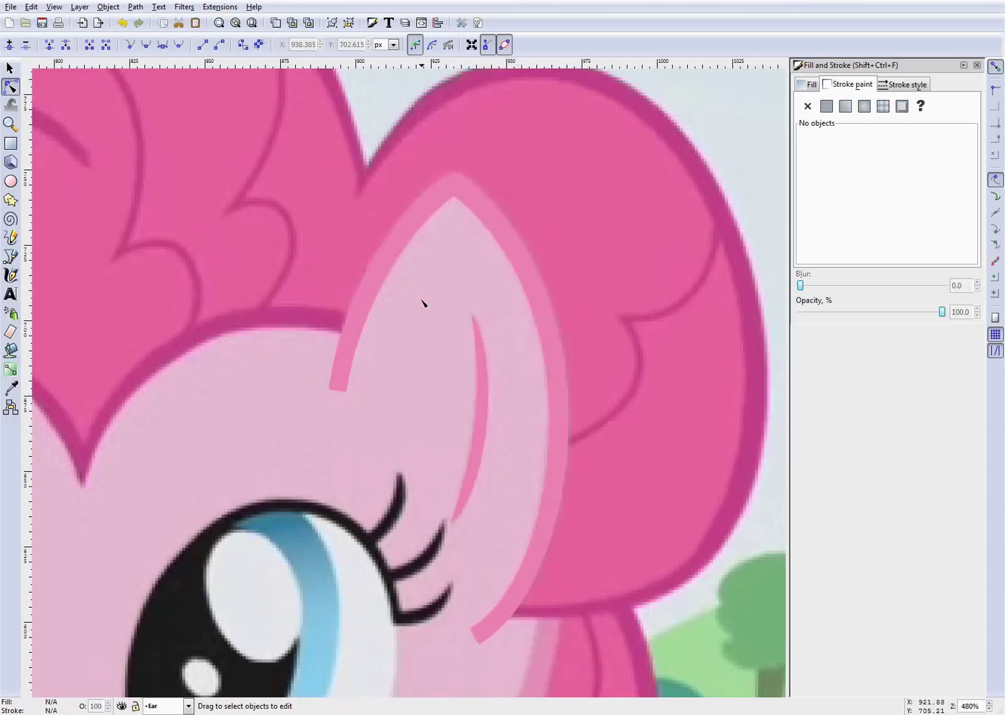
pyautogui.click(448, 193)
pyautogui.scroll(4, 450, 191)
pyautogui.scroll(4, 456, 190)
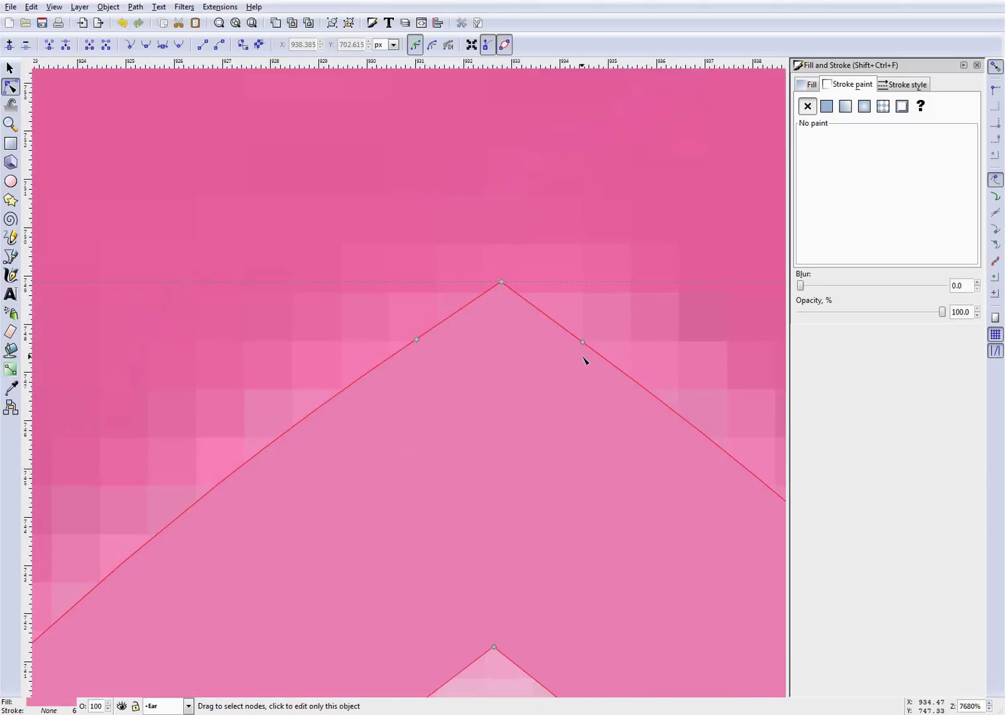
pyautogui.scroll(-8, 493, 365)
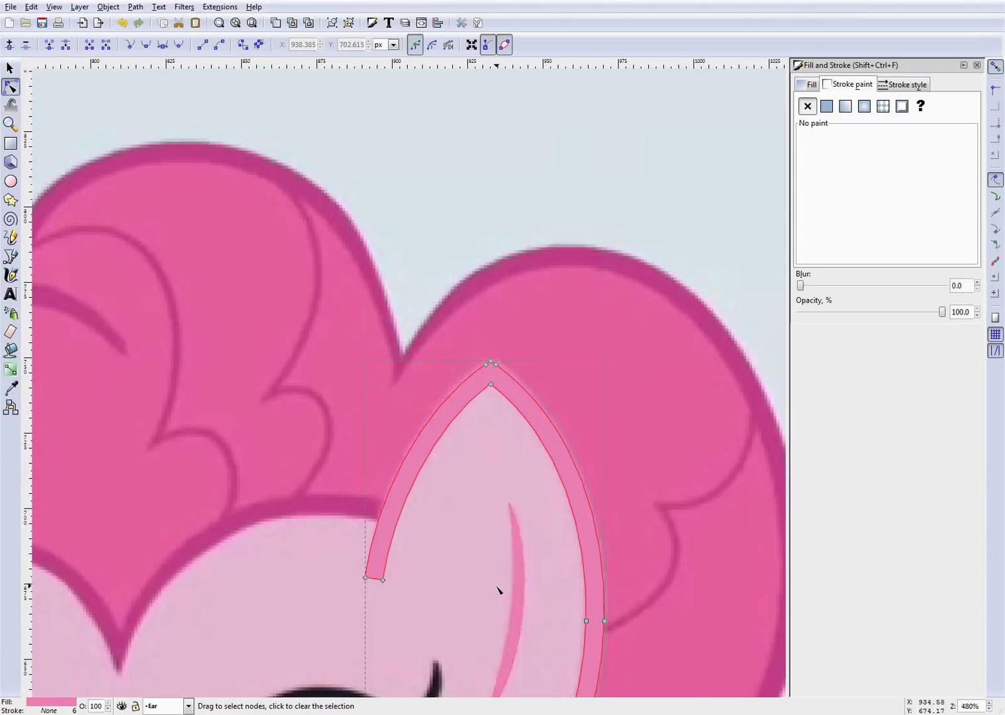
pyautogui.scroll(-2, 497, 589)
pyautogui.scroll(1, 490, 619)
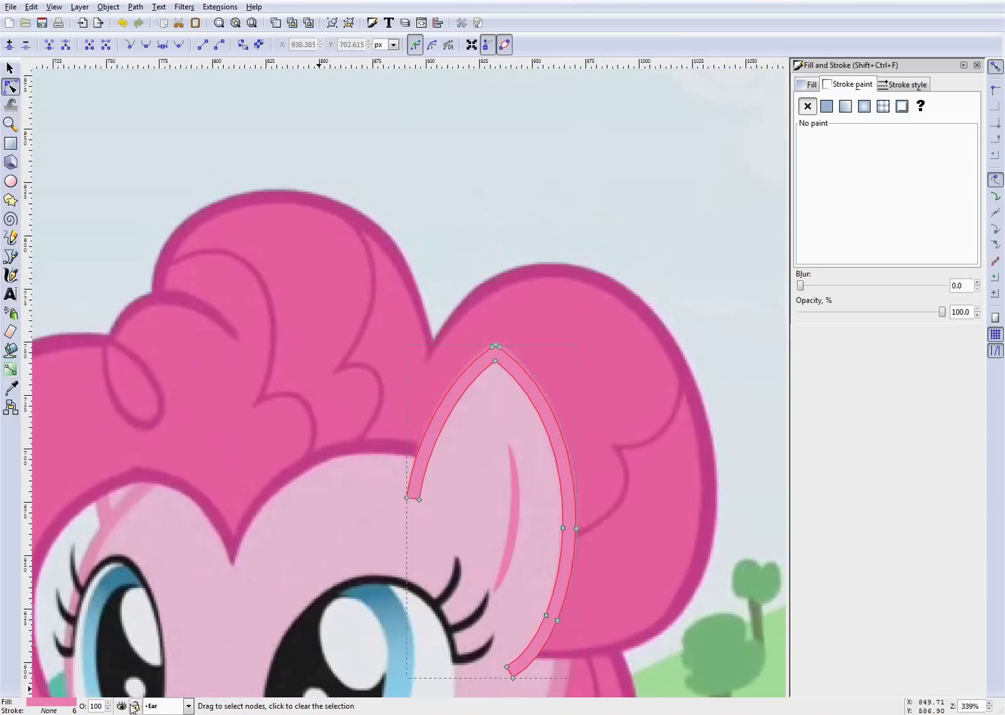
# Hide the Ear layer and reduce the ear outline's open end beside the forehead to a single node, deleting the extra one.
pyautogui.scroll(2, 420, 386)
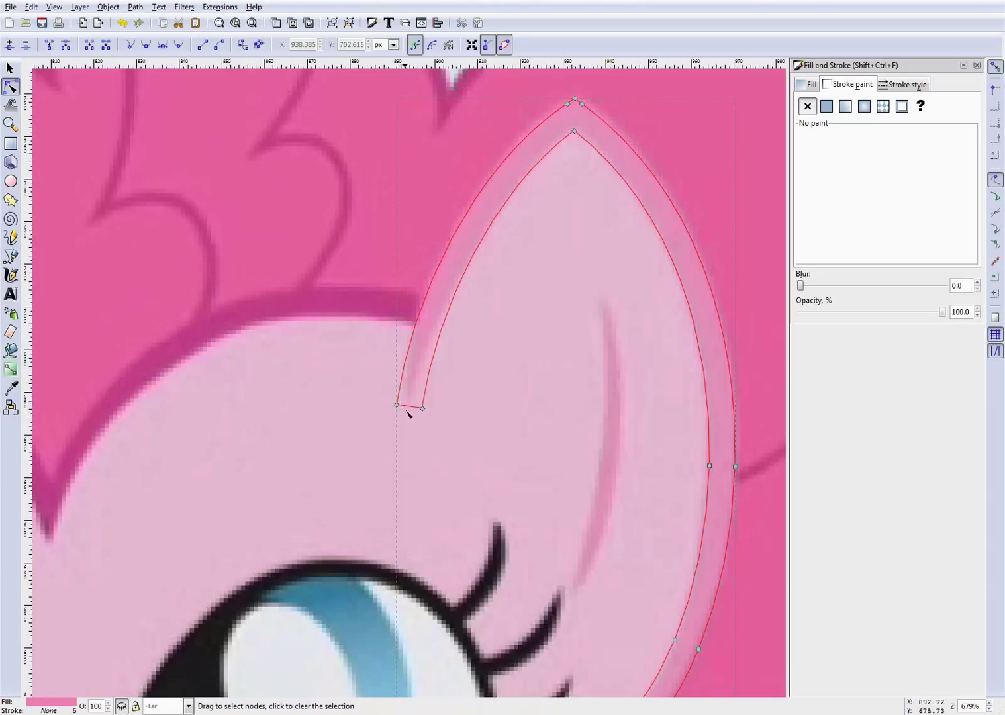
pyautogui.moveTo(366, 386); pyautogui.dragTo(415, 406)
pyautogui.press('Delete')
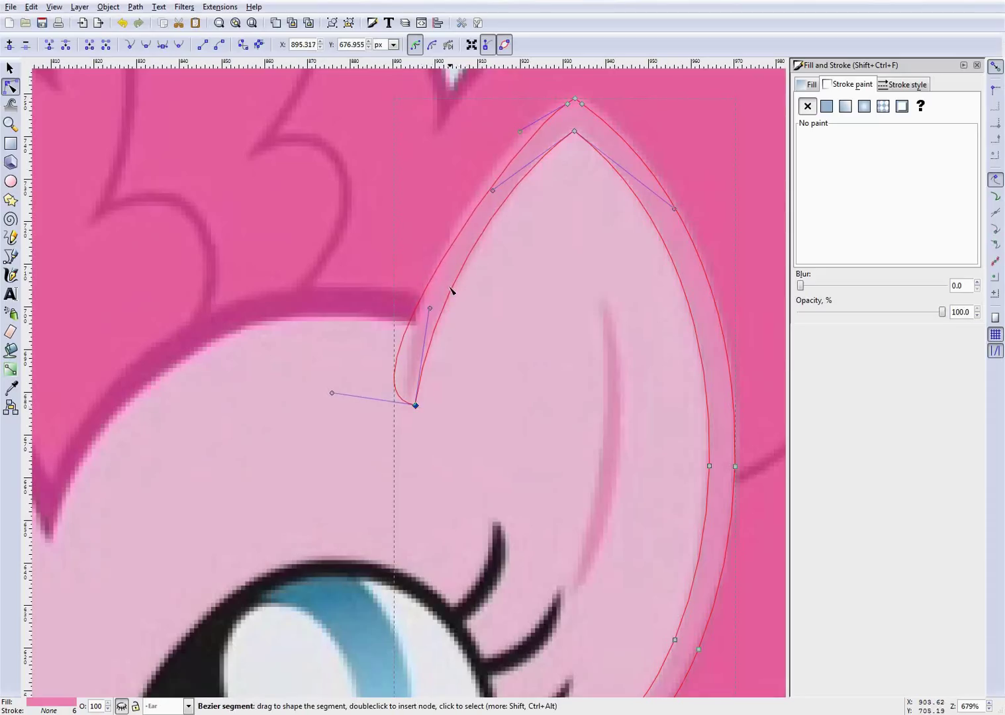
# Shape the inner and outer curves of the ear's forehead side into a tapered line and nudge its end node onto the guide.
pyautogui.moveTo(452, 291); pyautogui.dragTo(457, 292)
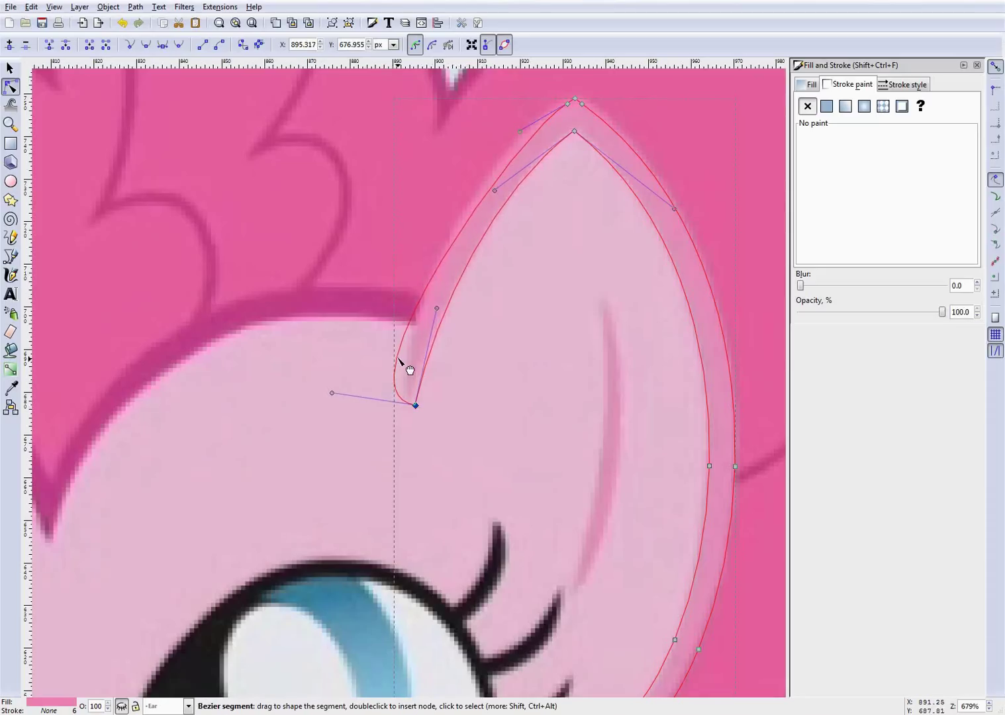
pyautogui.moveTo(399, 359)
pyautogui.mouseDown()
pyautogui.moveTo(426, 319)
pyautogui.moveTo(417, 364)
pyautogui.moveTo(415, 343)
pyautogui.mouseUp()
pyautogui.scroll(2, 509, 287)
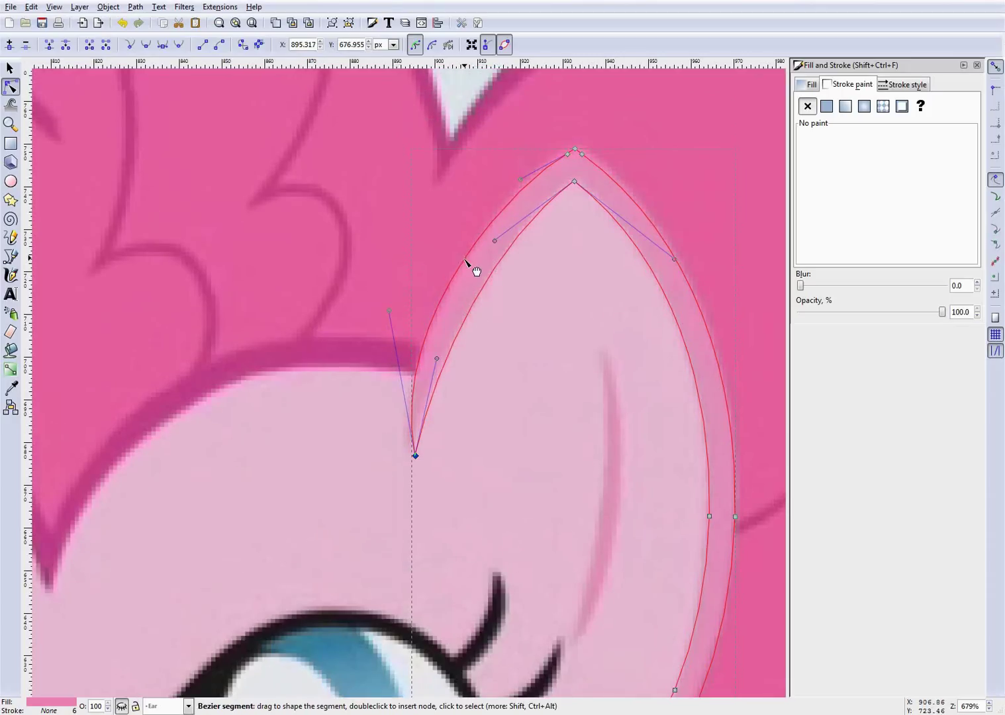
pyautogui.moveTo(465, 259); pyautogui.dragTo(469, 263)
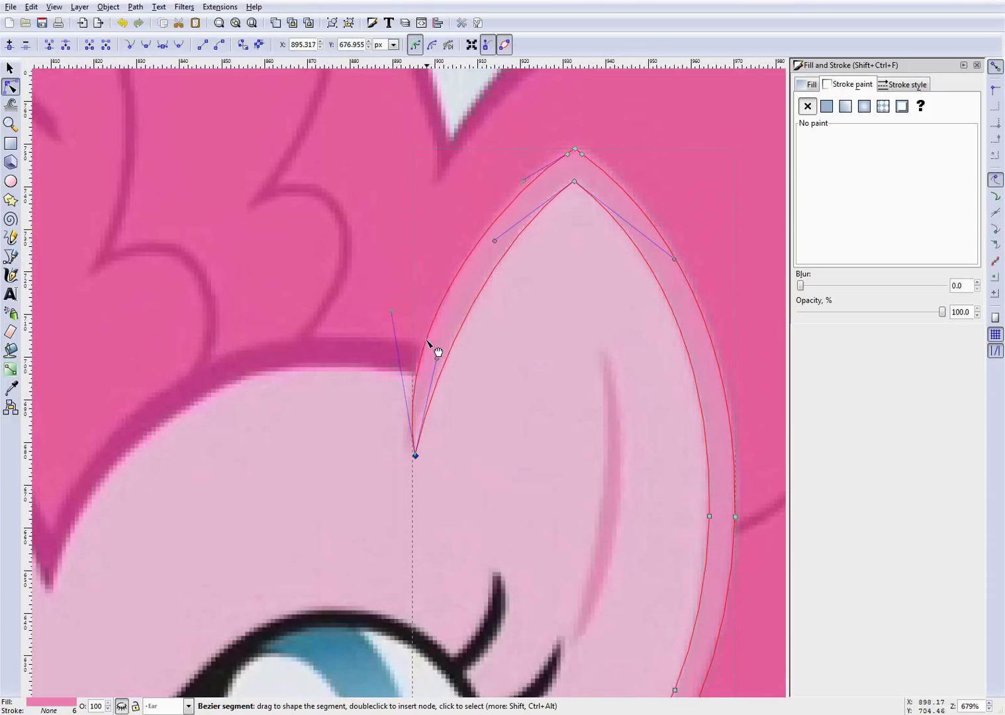
pyautogui.moveTo(427, 341); pyautogui.dragTo(426, 347)
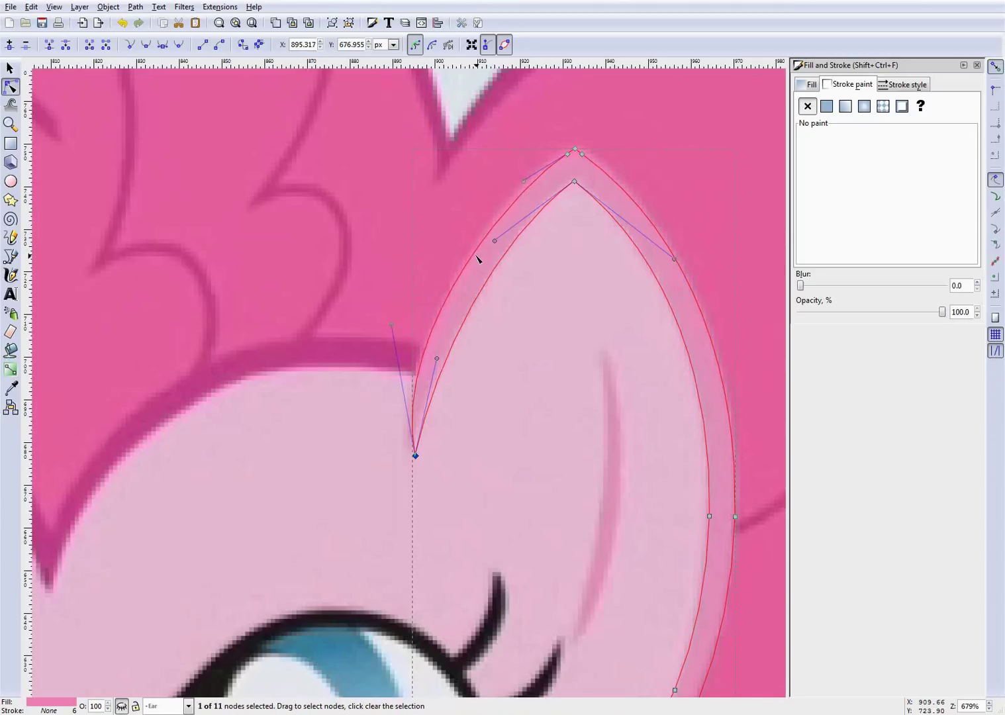
pyautogui.moveTo(478, 260); pyautogui.dragTo(486, 264)
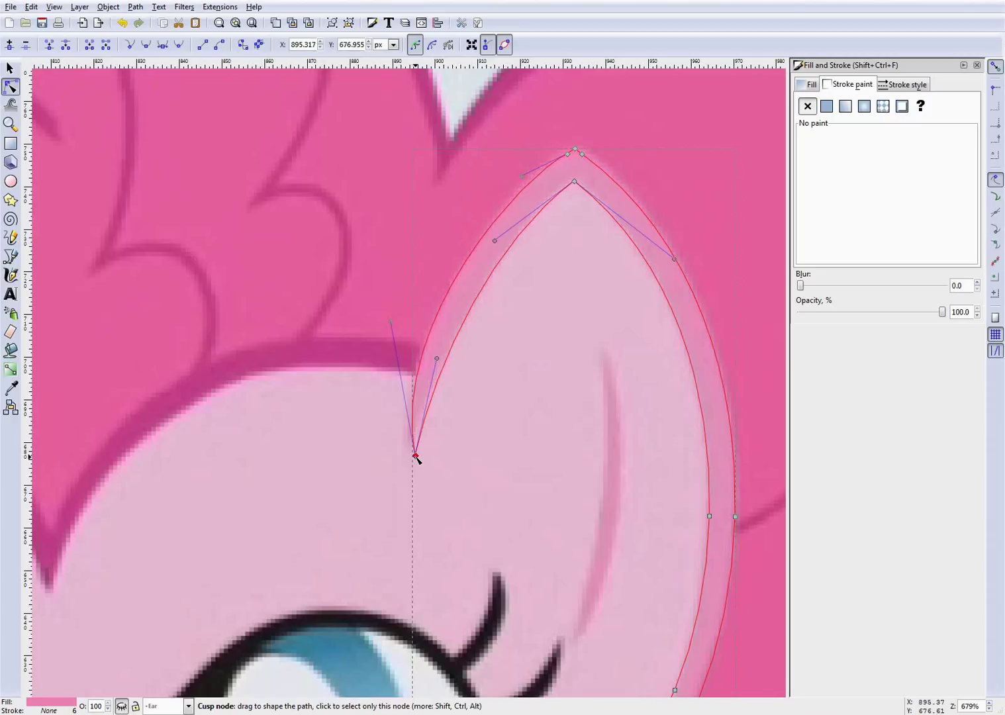
pyautogui.moveTo(415, 455); pyautogui.dragTo(412, 457)
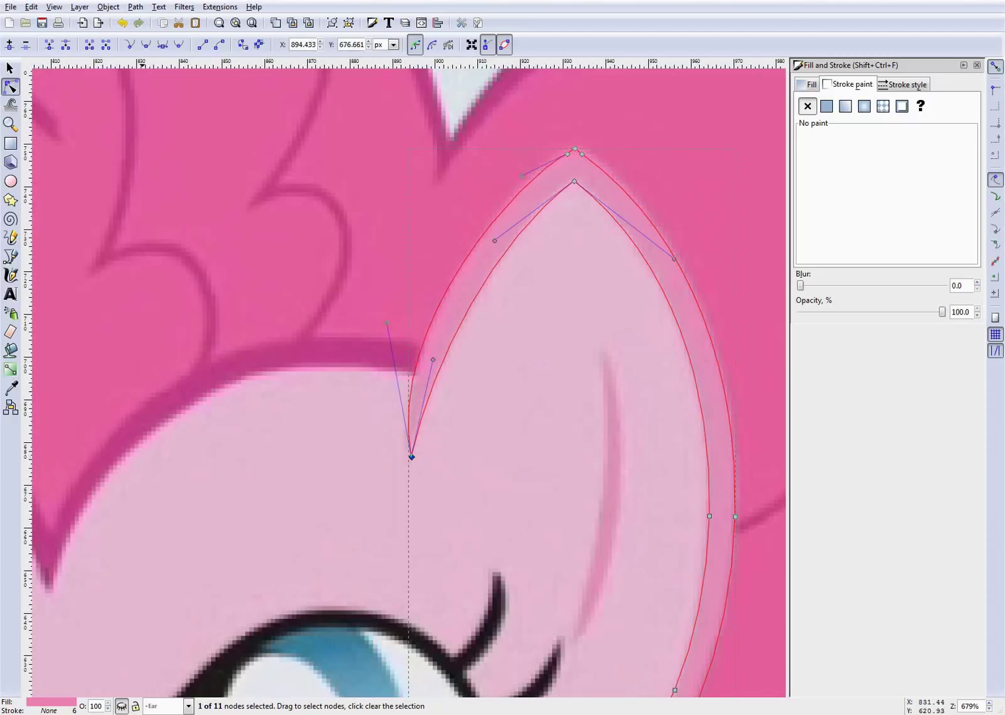
# Show the Ear layer again, deselect the ear outline, and save the document.
pyautogui.scroll(-3, 534, 523)
pyautogui.click(534, 523)
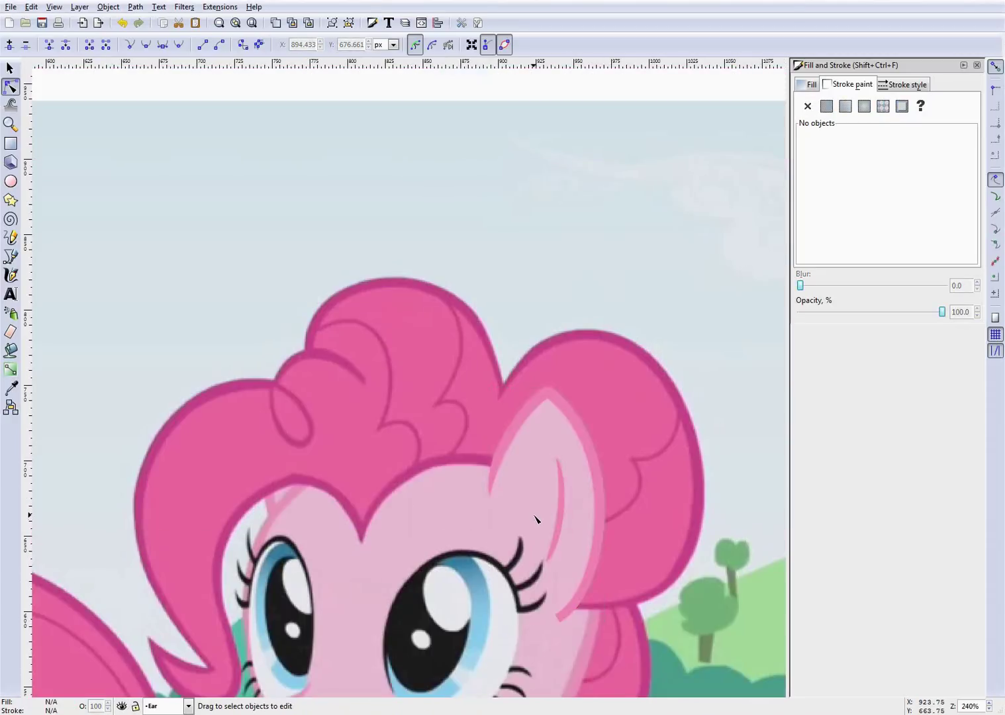
pyautogui.hotkey('ctrl', 's')
# Flatten the outer curve on the forehead side just below the ear tip to soften its bend, and deselect the outline.
pyautogui.scroll(3, 597, 500)
pyautogui.scroll(1, 496, 226)
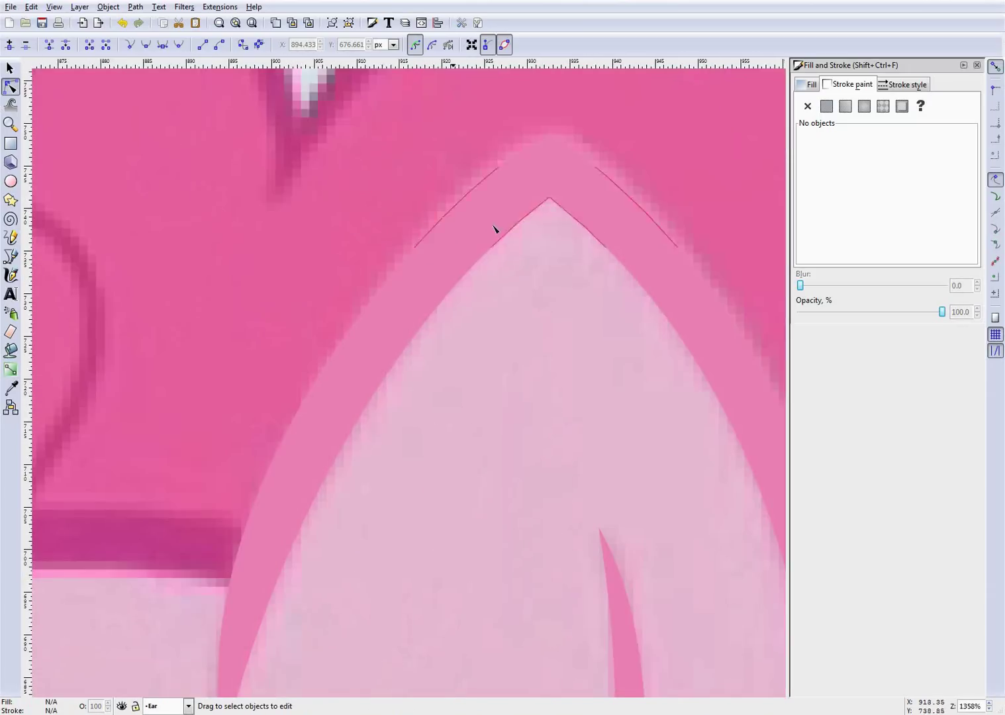
pyautogui.scroll(1, 509, 314)
pyautogui.click(520, 325)
pyautogui.scroll(3, 475, 253)
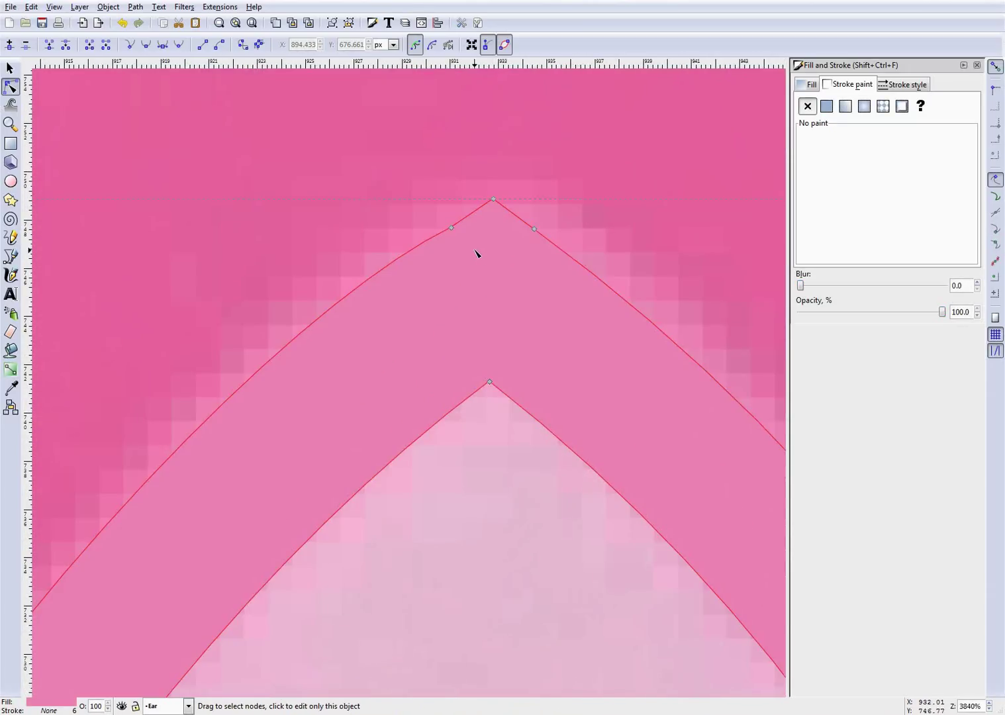
pyautogui.scroll(-4, 476, 254)
pyautogui.scroll(4, 476, 254)
pyautogui.scroll(-4, 302, 516)
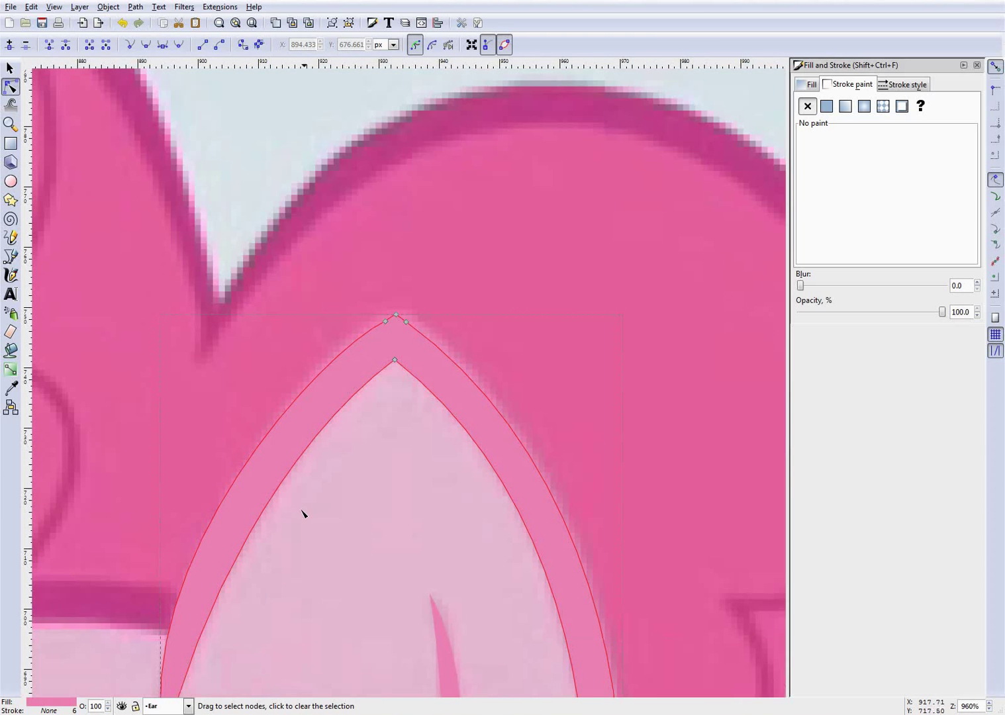
pyautogui.scroll(-1, 299, 523)
pyautogui.scroll(2, 193, 619)
pyautogui.scroll(2, 617, 184)
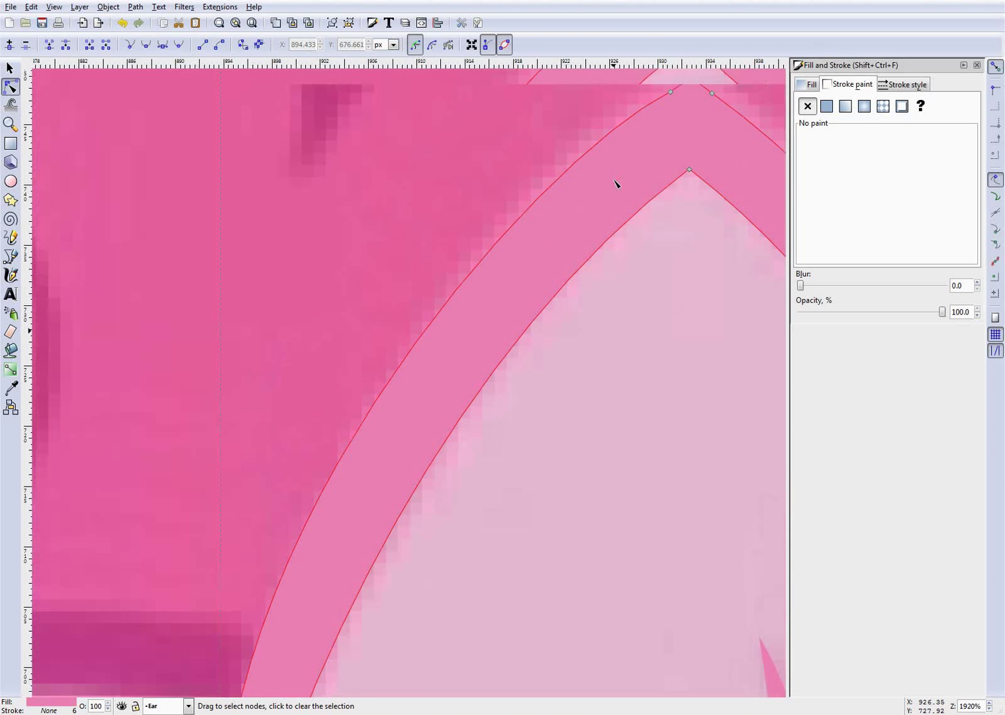
pyautogui.scroll(-2, 590, 197)
pyautogui.scroll(4, 525, 154)
pyautogui.scroll(8, 299, 287)
pyautogui.scroll(-2, 226, 324)
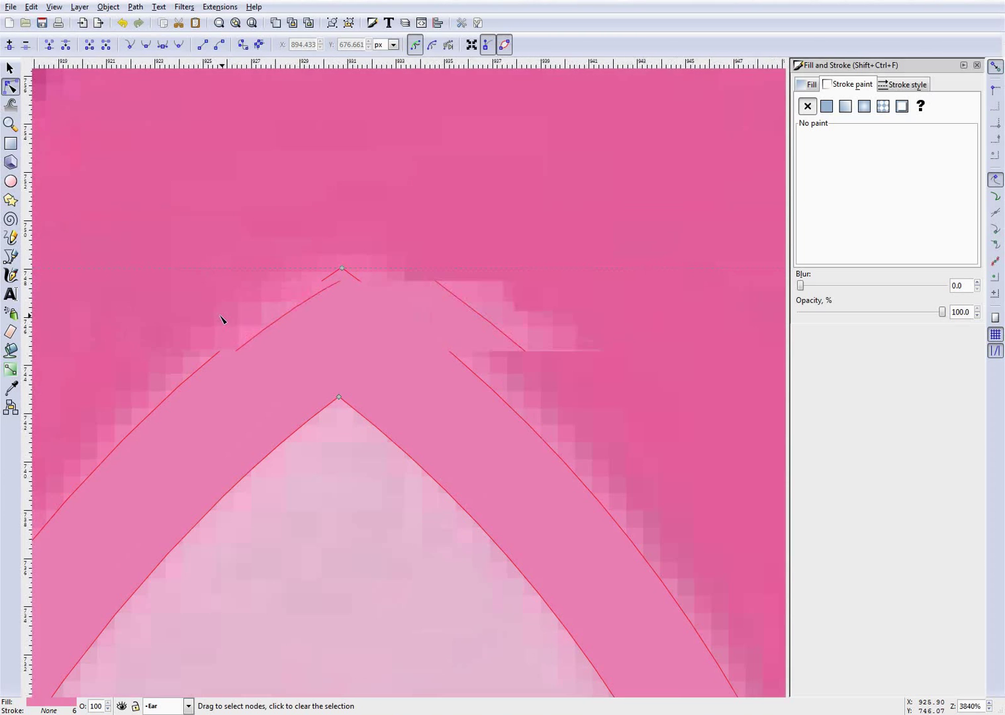
pyautogui.scroll(3, 223, 323)
pyautogui.scroll(1, 465, 267)
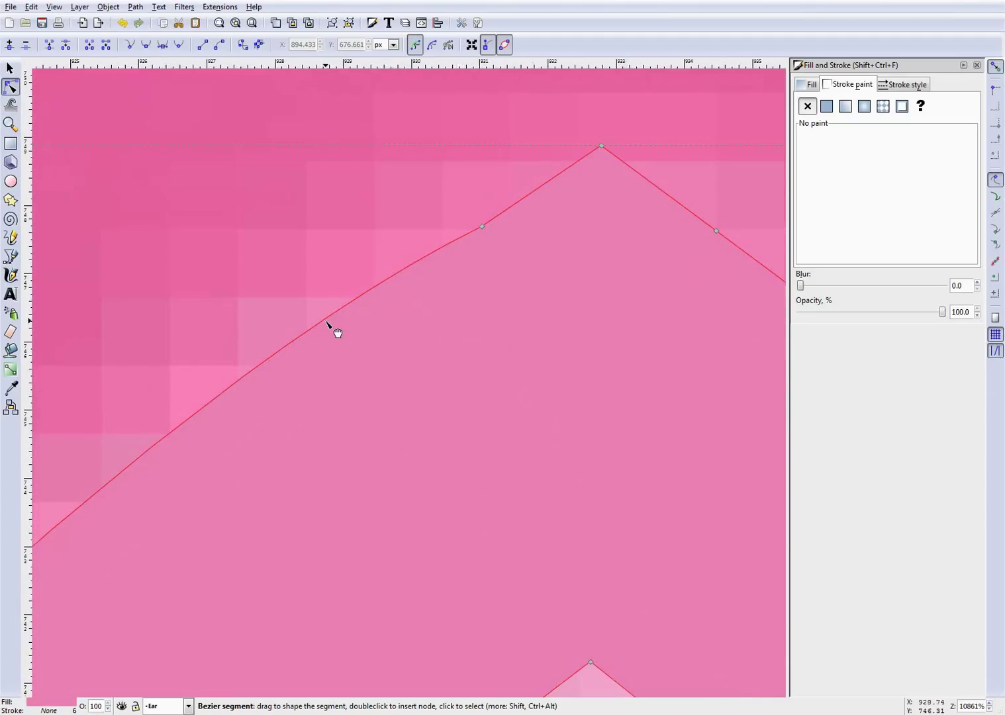
pyautogui.moveTo(324, 321); pyautogui.dragTo(321, 345)
pyautogui.click(332, 298)
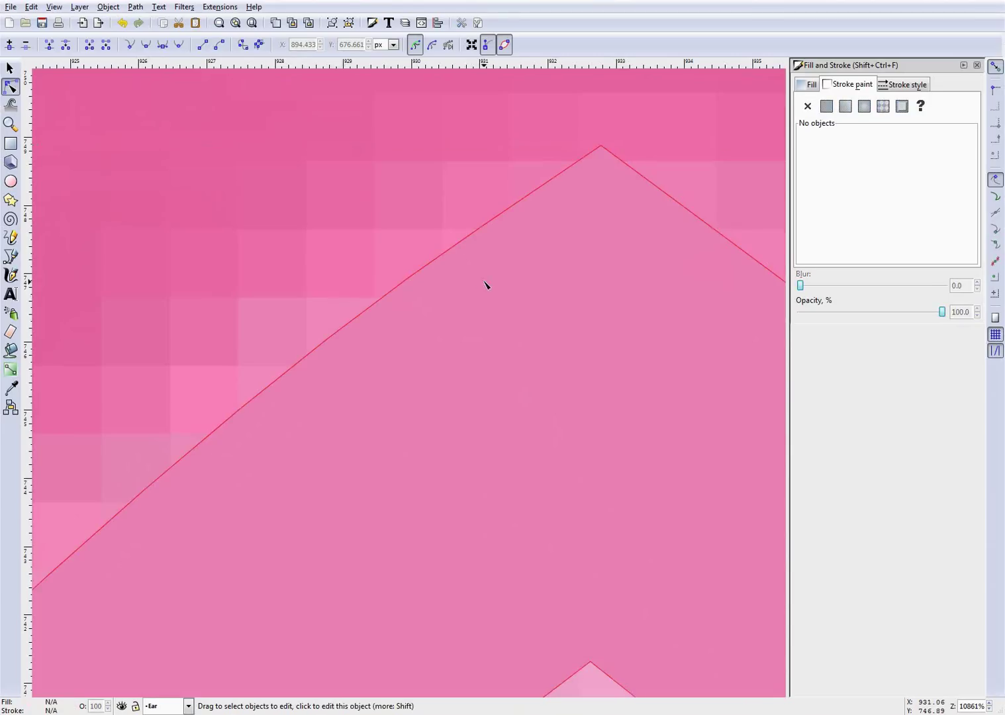
# Make the outer node beside the ear tip on the forehead side smooth, and deselect the outline.
pyautogui.click(487, 285)
pyautogui.scroll(-3, 486, 277)
pyautogui.scroll(3, 492, 236)
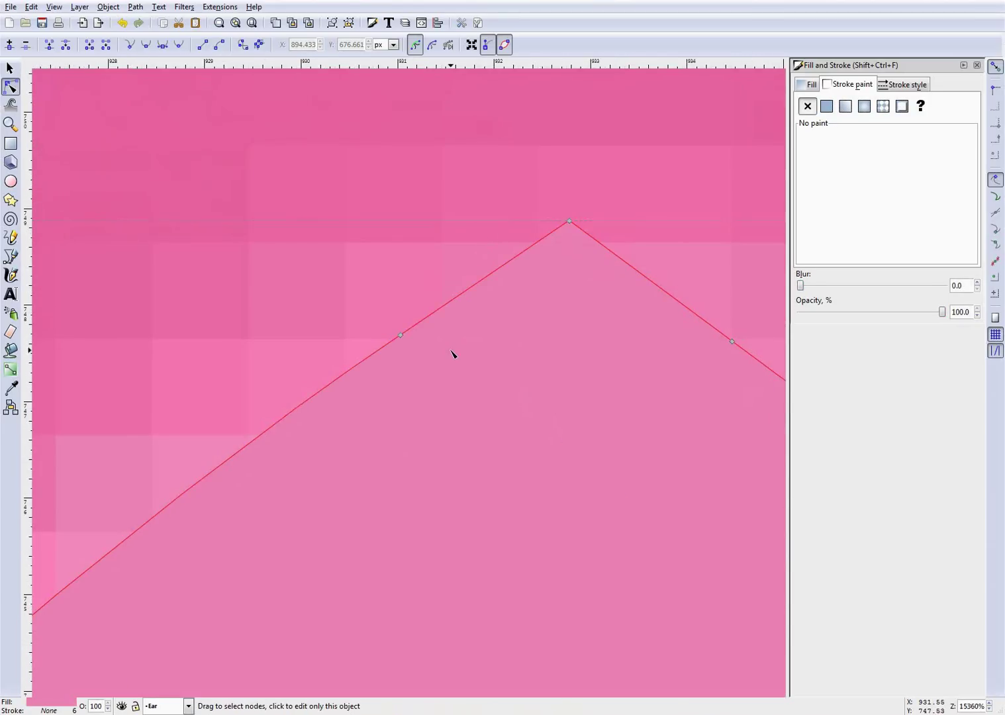
pyautogui.scroll(2, 453, 352)
pyautogui.scroll(1, 430, 366)
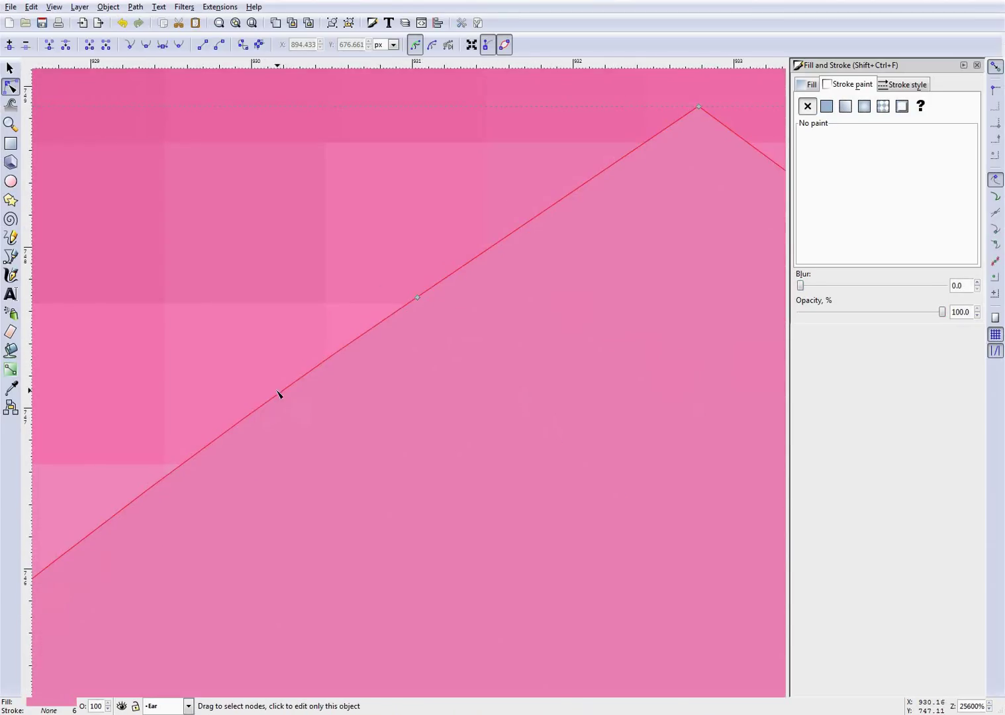
pyautogui.moveTo(392, 265); pyautogui.dragTo(422, 299)
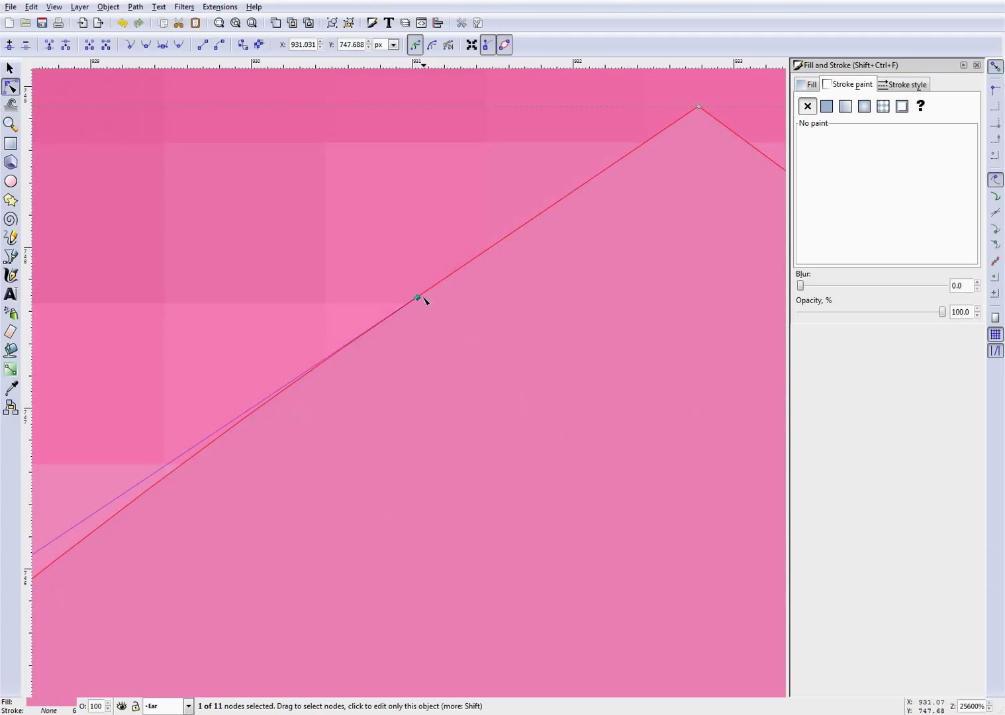
pyautogui.scroll(-4, 454, 380)
pyautogui.scroll(-3, 430, 424)
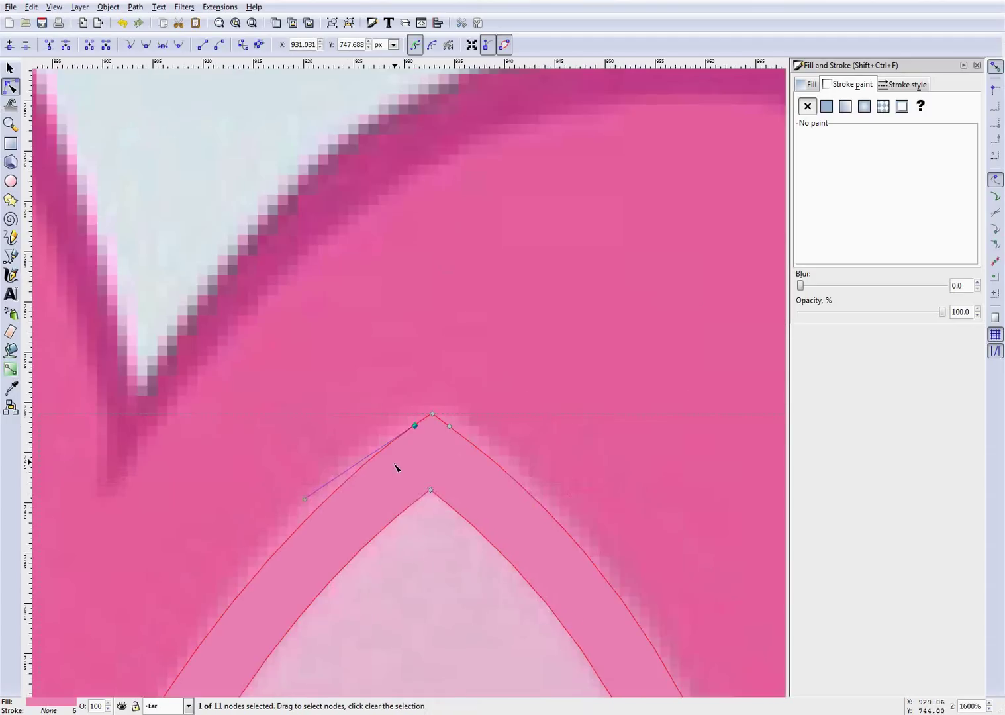
pyautogui.scroll(2, 371, 473)
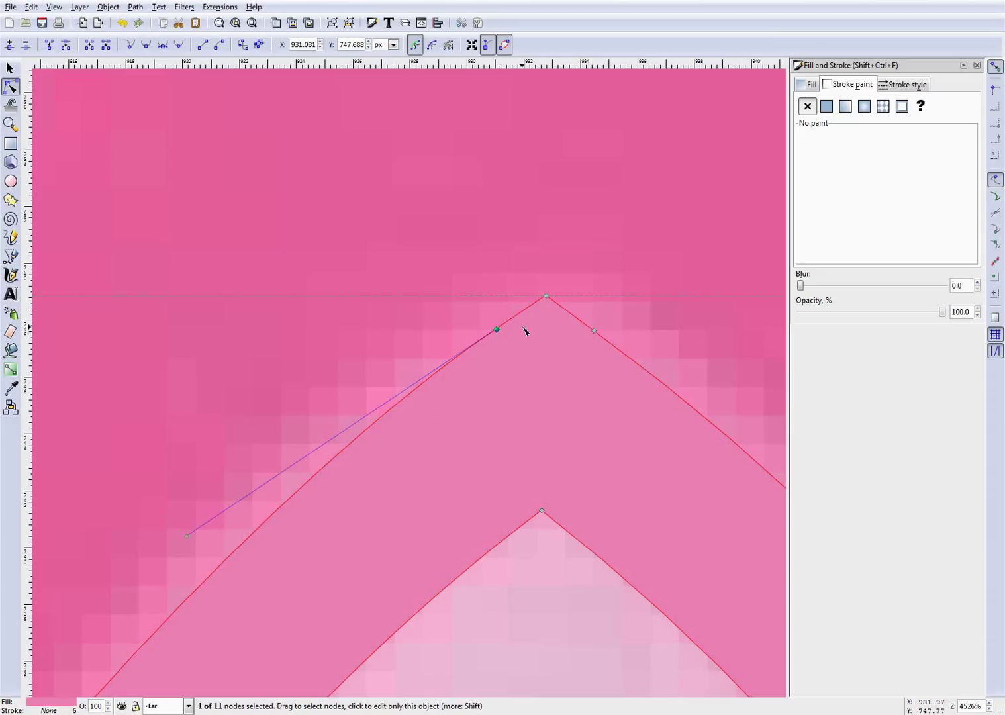
pyautogui.scroll(4, 524, 330)
pyautogui.scroll(-2, 427, 329)
pyautogui.moveTo(519, 193); pyautogui.dragTo(597, 257)
pyautogui.scroll(3, 466, 263)
pyautogui.moveTo(438, 328); pyautogui.dragTo(535, 417)
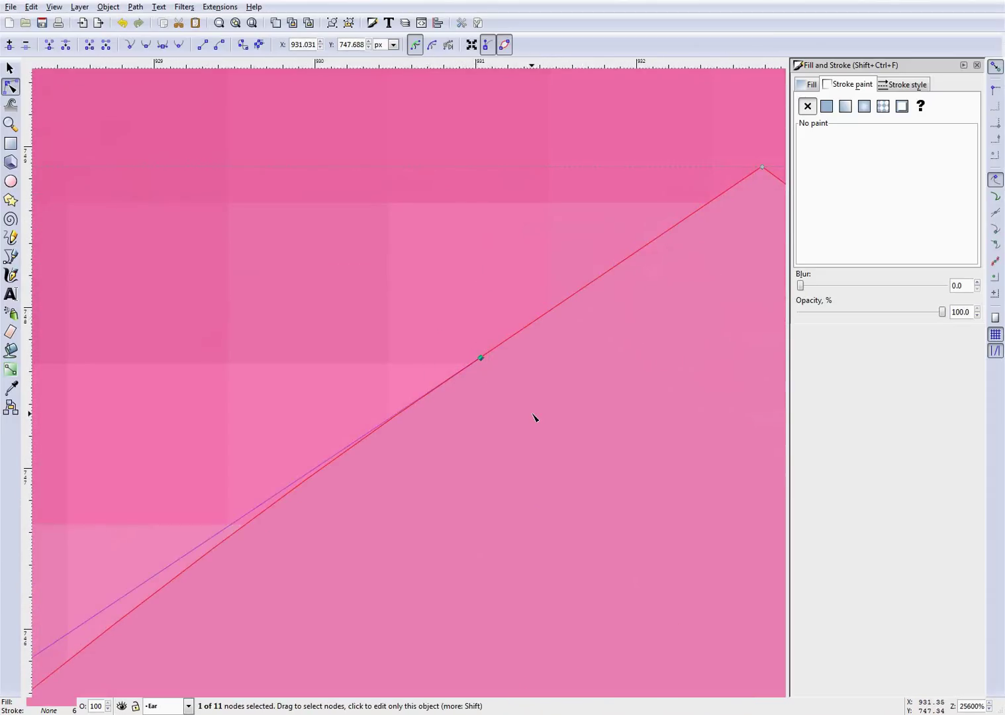
pyautogui.click(147, 51)
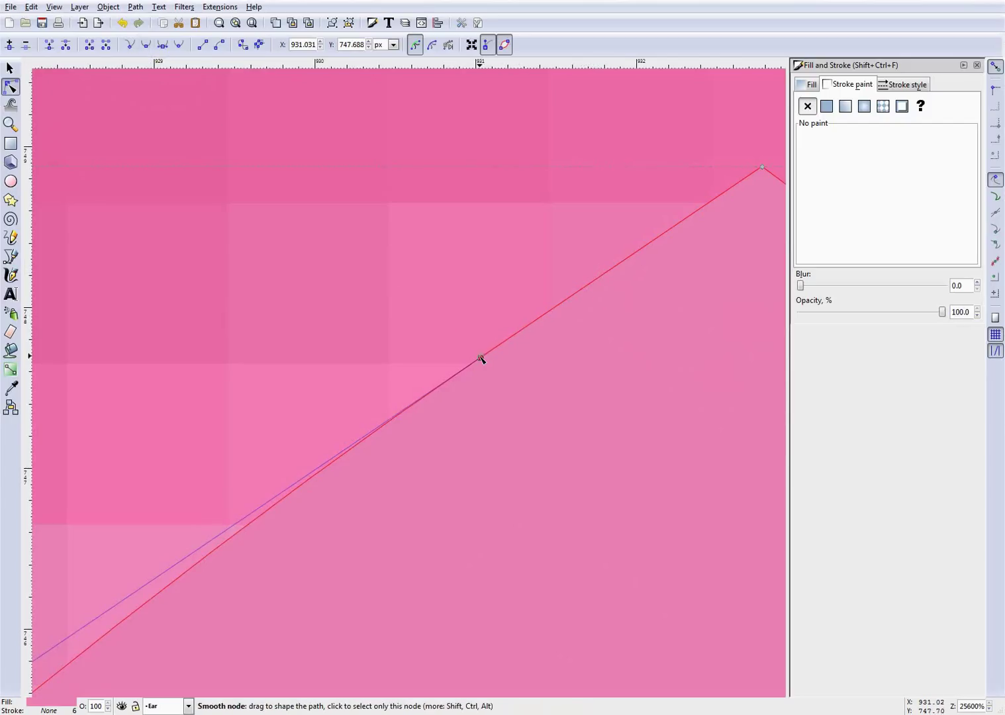
pyautogui.click(429, 335)
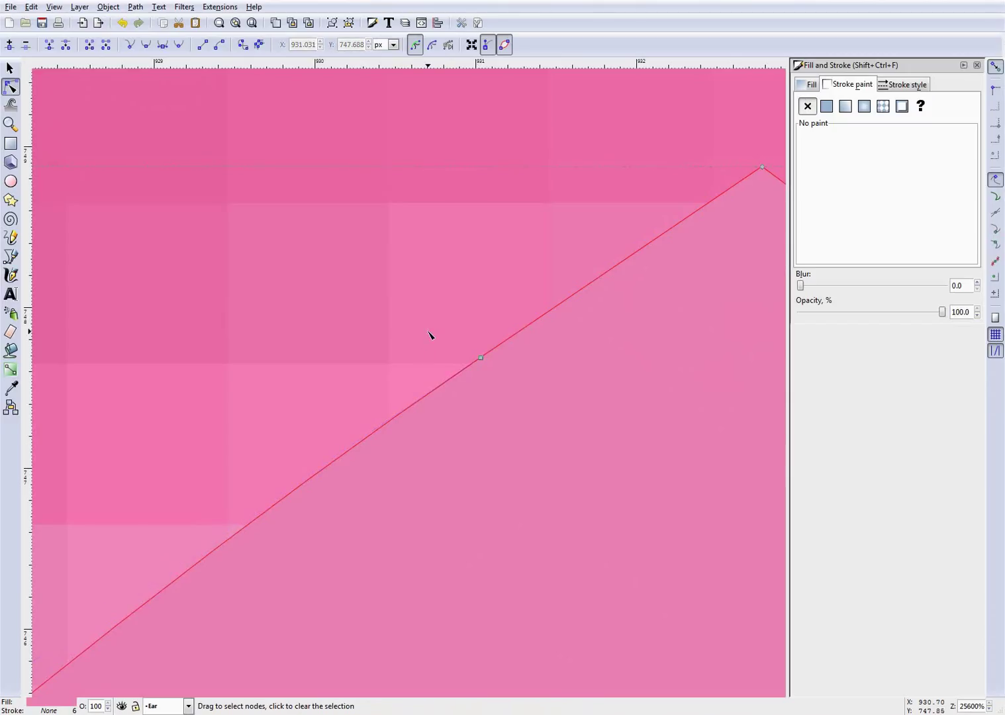
pyautogui.press('Escape')
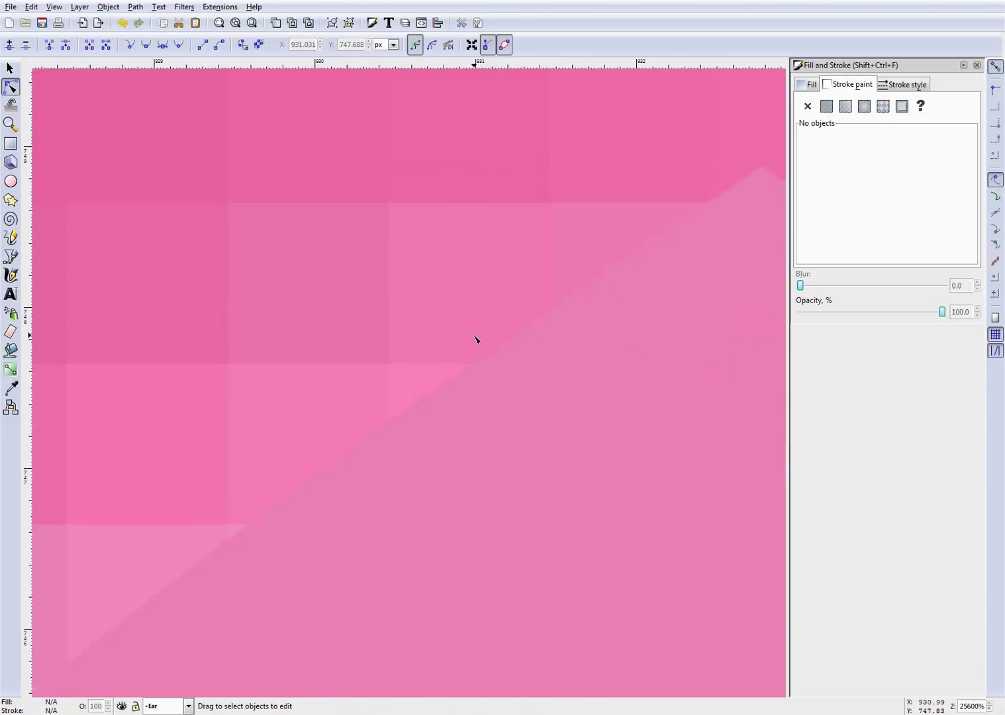
# Examine the smoothed node beside the ear tip and the outline down to its blunt lower end.
pyautogui.keyDown('ctrl'); pyautogui.scroll(-12, 474, 336); pyautogui.keyUp('ctrl')
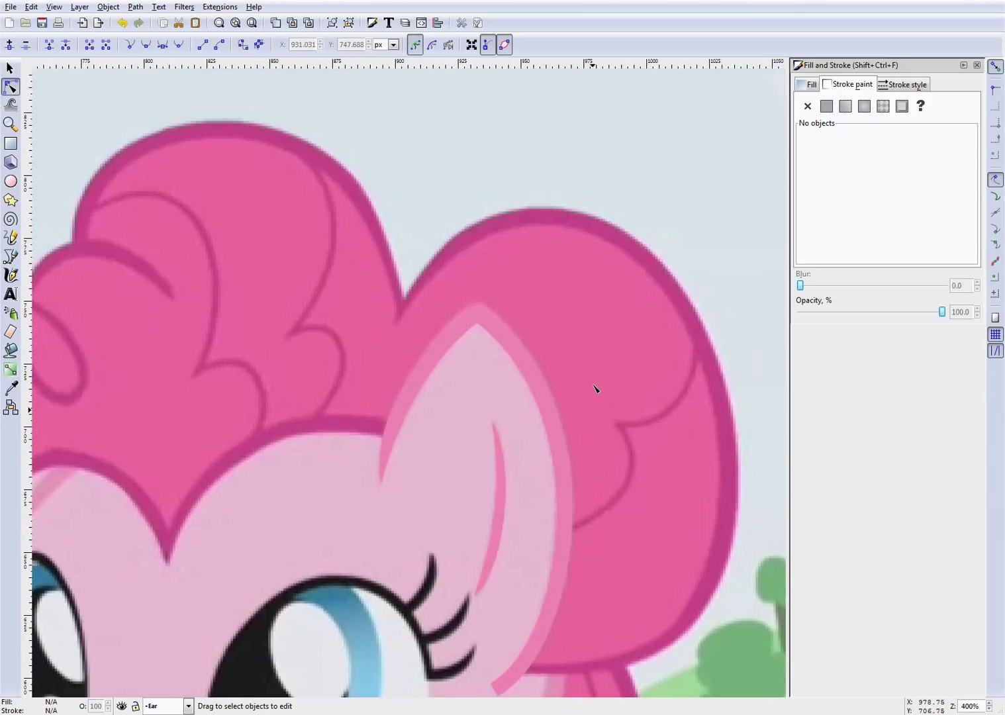
pyautogui.keyDown('ctrl'); pyautogui.scroll(7, 570, 285); pyautogui.keyUp('ctrl')
pyautogui.click(541, 341)
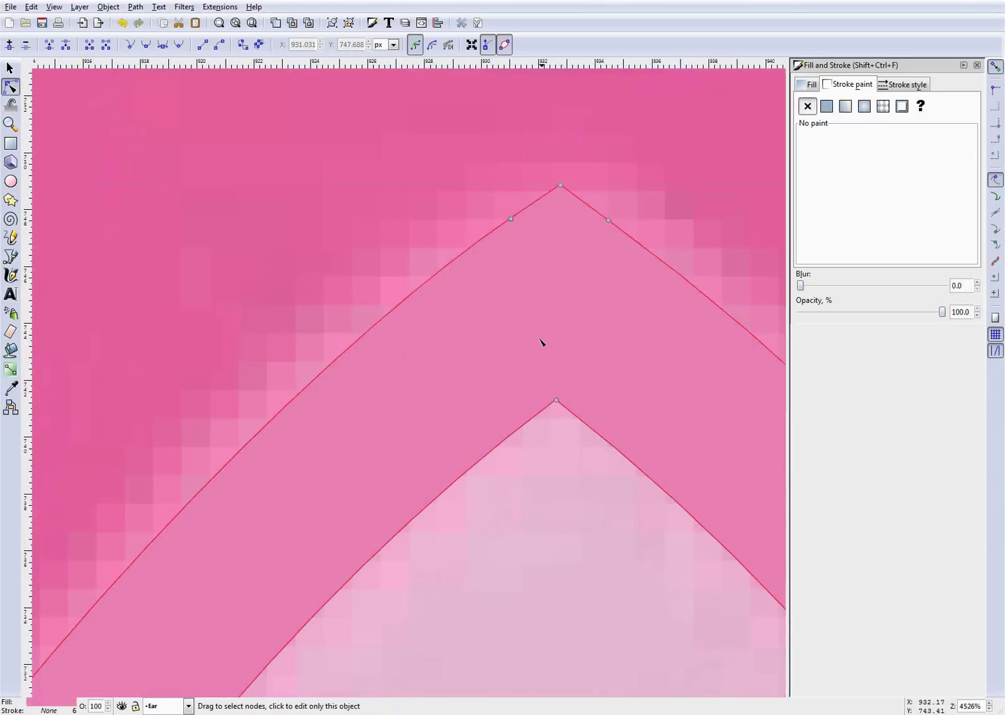
pyautogui.click(510, 218)
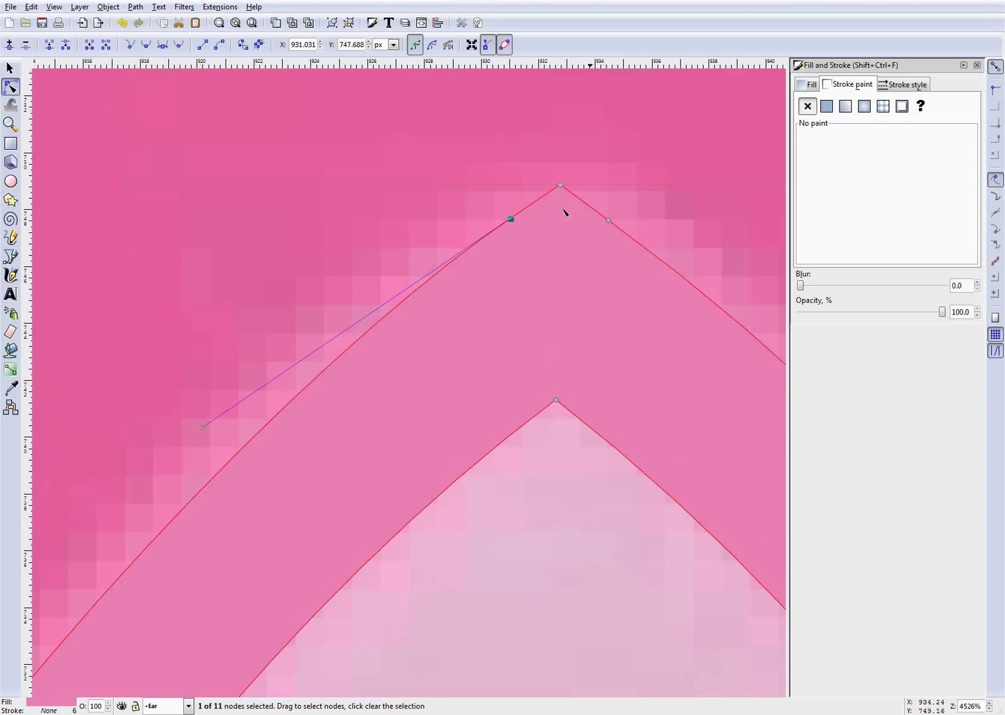
pyautogui.scroll(6, 530, 225)
pyautogui.scroll(-5, 554, 236)
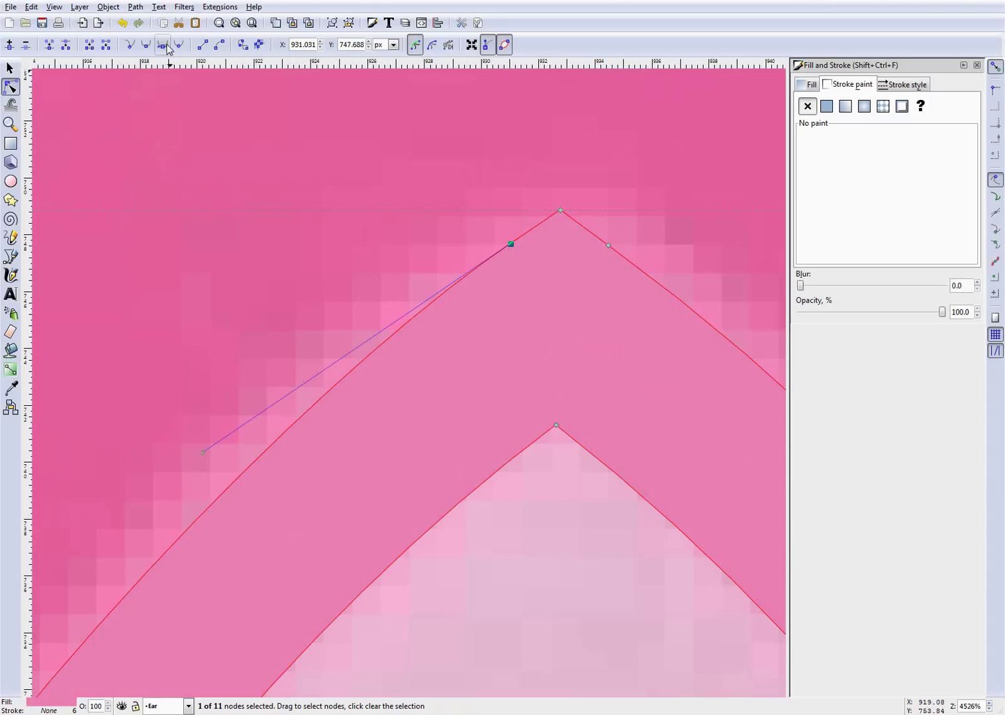
pyautogui.press('Escape')
pyautogui.scroll(-7, 449, 404)
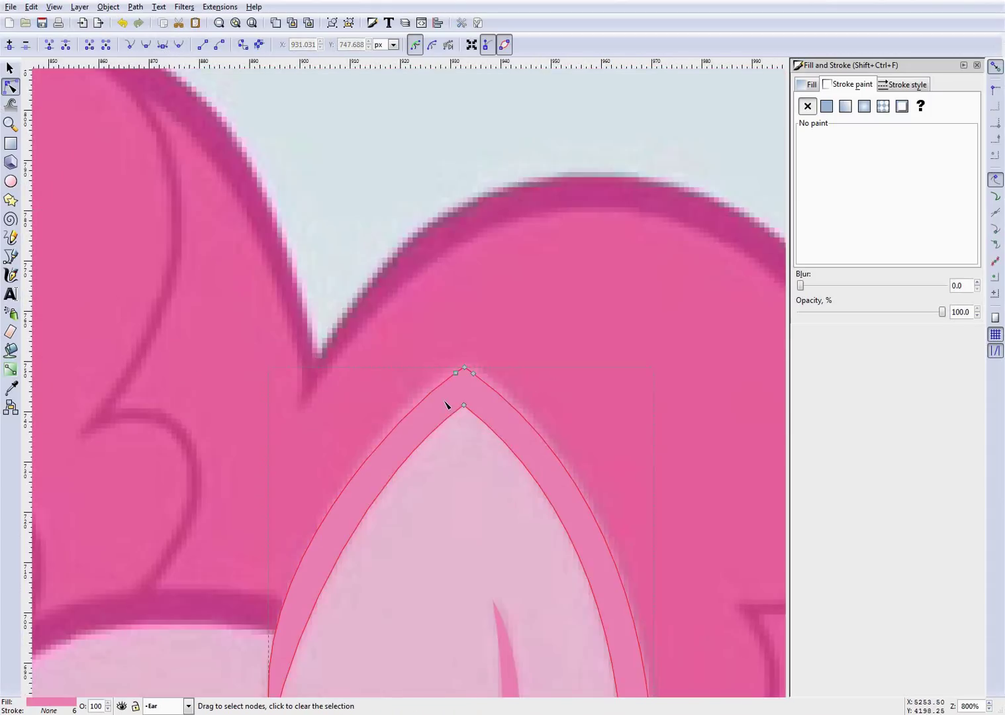
pyautogui.scroll(-3, 566, 623)
pyautogui.scroll(3, 549, 594)
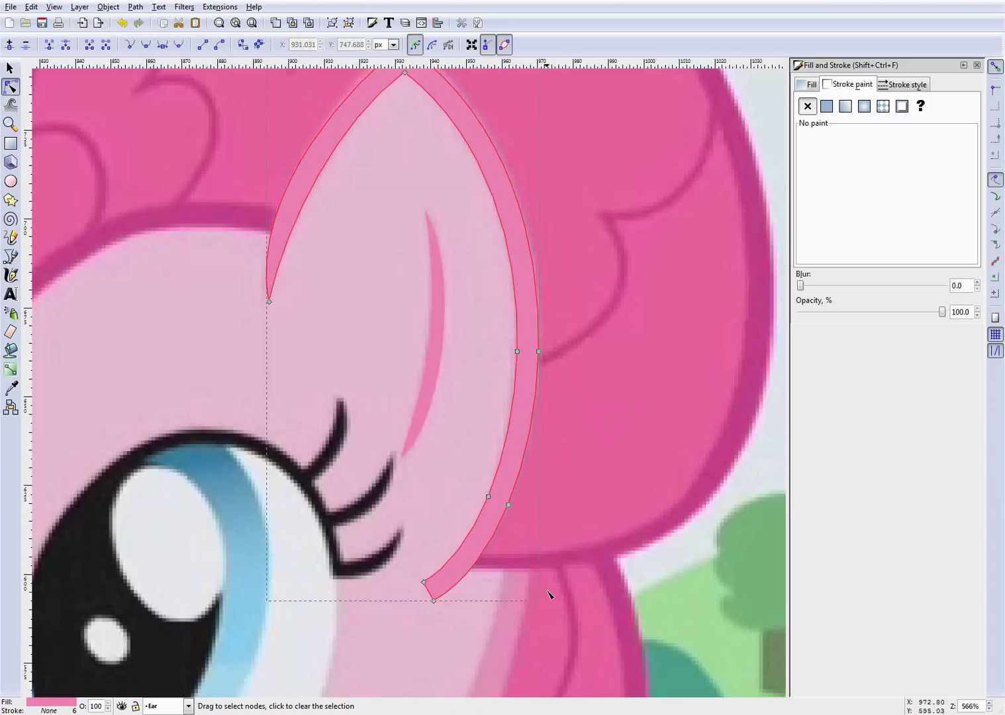
# Save the document and hide the Ear layer to expose the guide at the ear outline's blunt lower end.
pyautogui.scroll(-4, 523, 635)
pyautogui.scroll(5, 474, 463)
pyautogui.hotkey('ctrl', 's')
pyautogui.scroll(1, 291, 523)
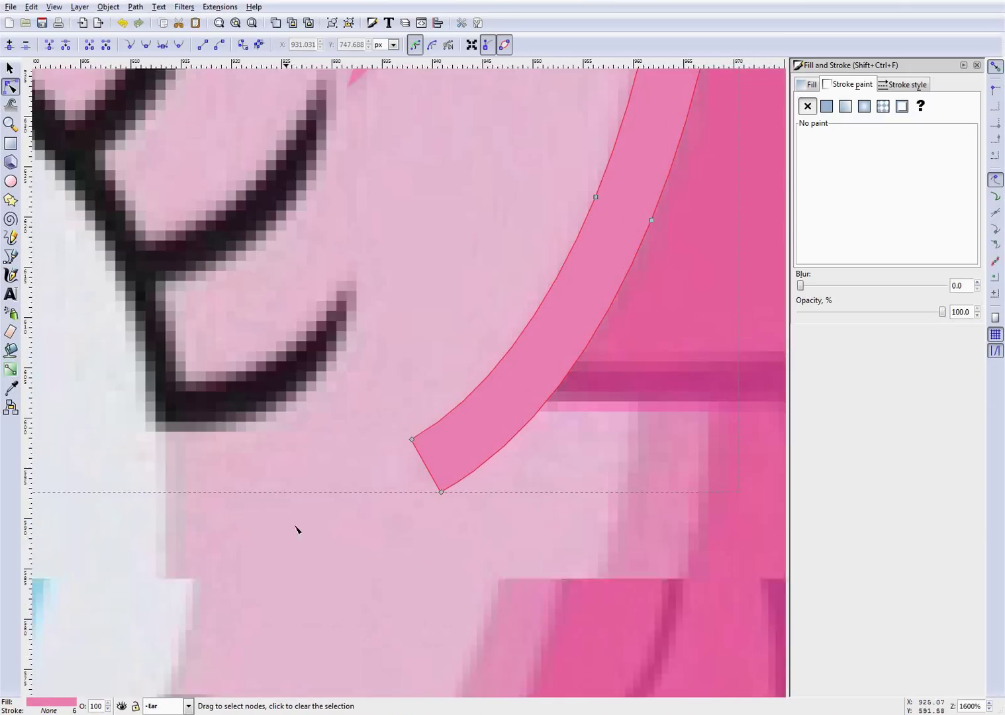
pyautogui.click(120, 705)
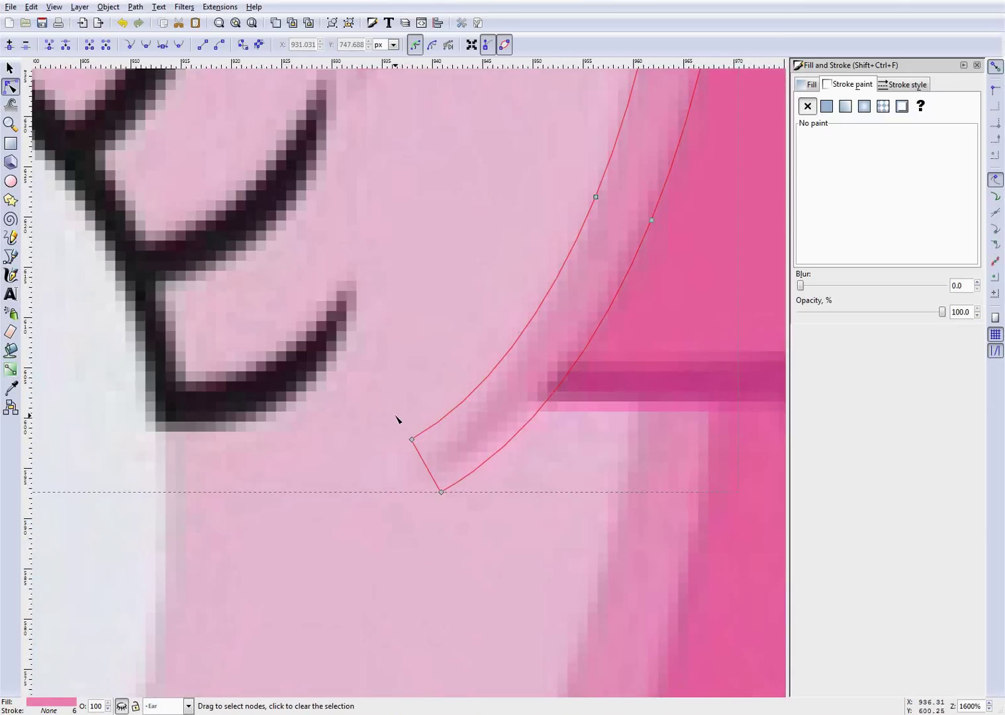
# Delete the outer corner node of the ear outline's blunt lower end and move the remaining node onto the guide line's tip.
pyautogui.click(441, 492)
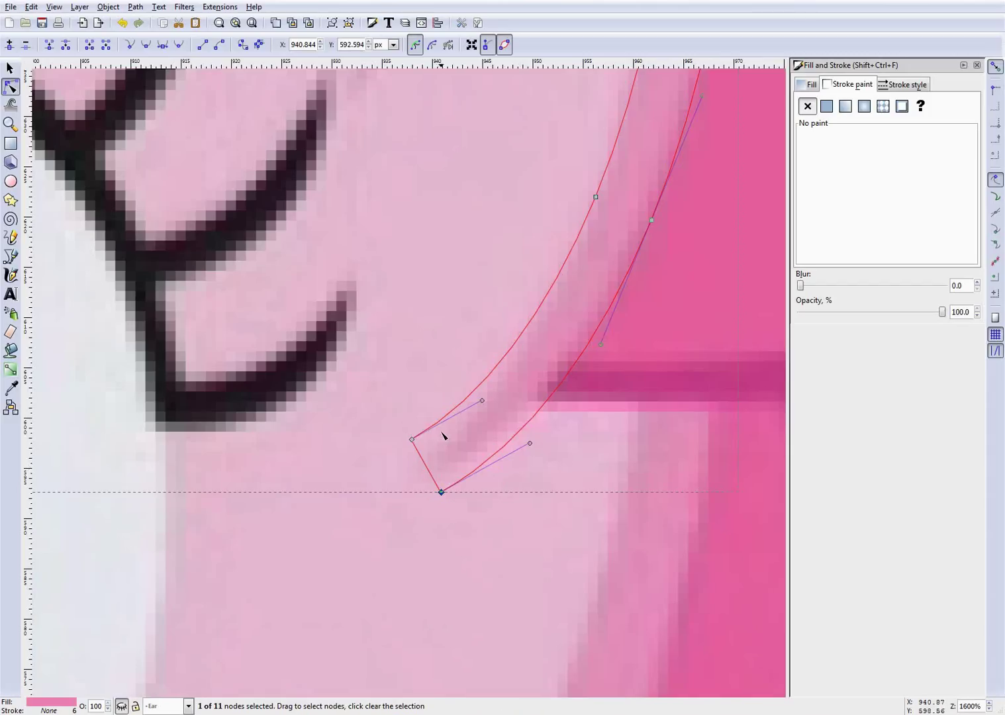
pyautogui.moveTo(433, 450); pyautogui.dragTo(386, 424)
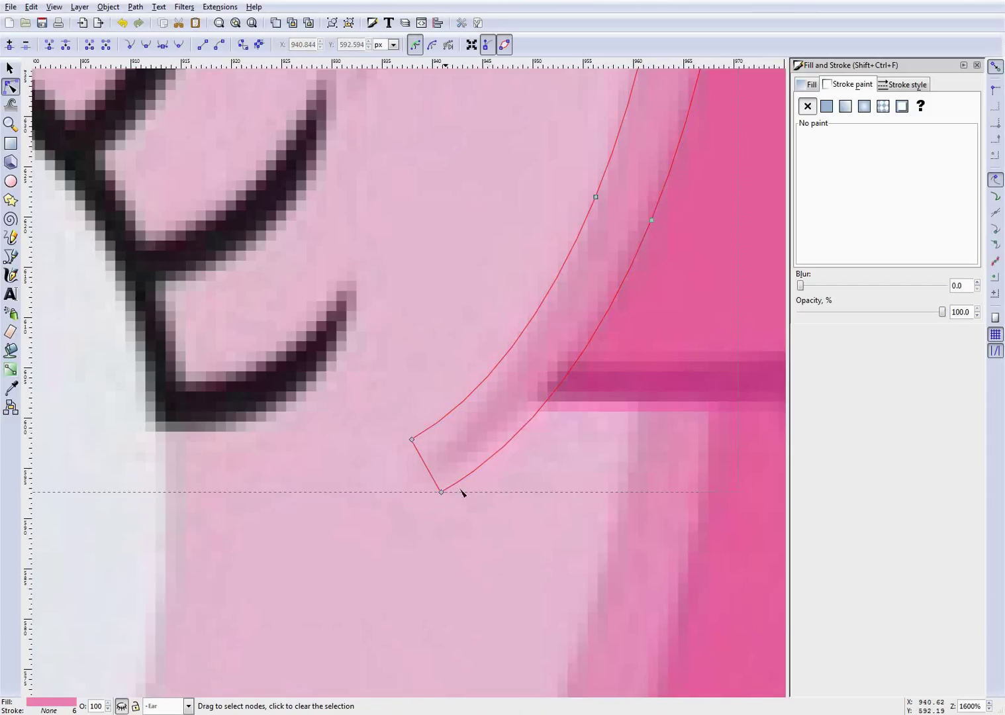
pyautogui.moveTo(463, 487); pyautogui.dragTo(384, 517)
pyautogui.press('Delete')
pyautogui.moveTo(412, 440); pyautogui.dragTo(416, 472)
# Bend the inner and outer curves at the ear outline's lower end into a taper that follows the guide.
pyautogui.scroll(3, 463, 467)
pyautogui.scroll(3, 486, 457)
pyautogui.hscroll(2, 487, 457)
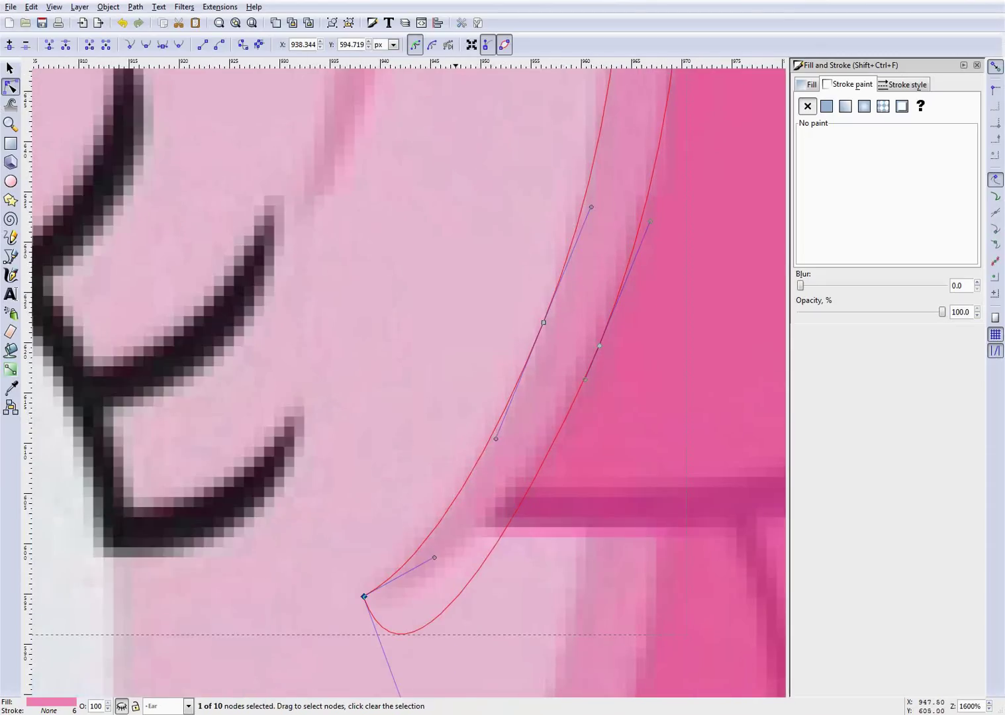
pyautogui.moveTo(464, 505); pyautogui.dragTo(478, 482)
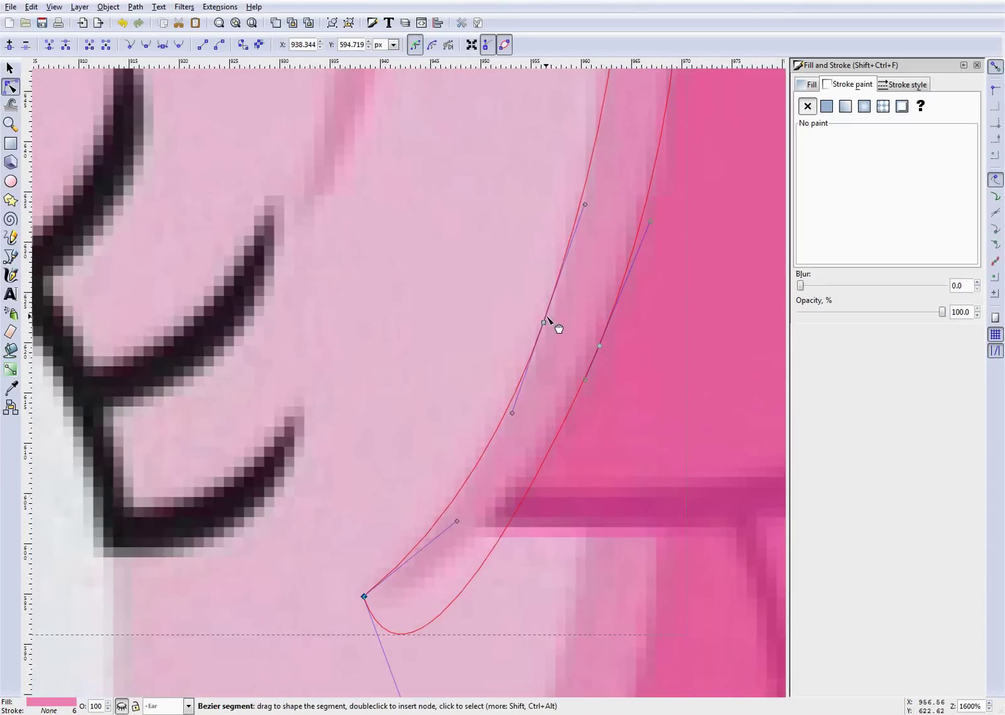
pyautogui.moveTo(464, 598); pyautogui.dragTo(486, 516)
pyautogui.moveTo(366, 597)
pyautogui.mouseDown()
pyautogui.moveTo(381, 608)
pyautogui.moveTo(365, 596)
pyautogui.mouseUp()
pyautogui.click(446, 562)
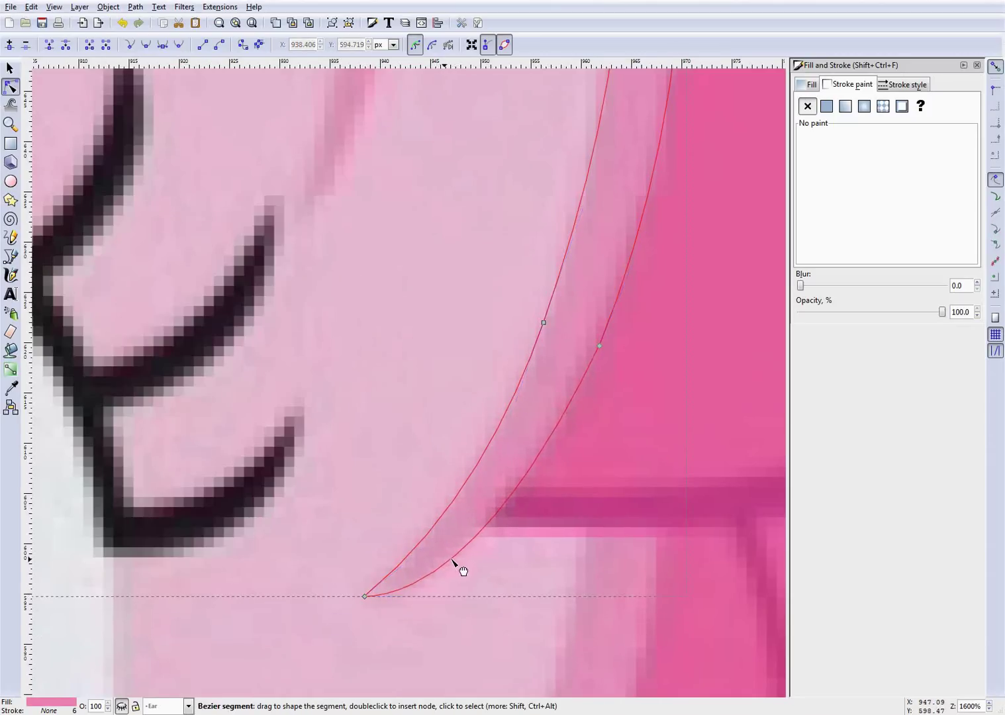
# Show the Ear layer again, deselect the ear outline, and save the document.
pyautogui.scroll(-4, 600, 345)
pyautogui.scroll(3, 662, 344)
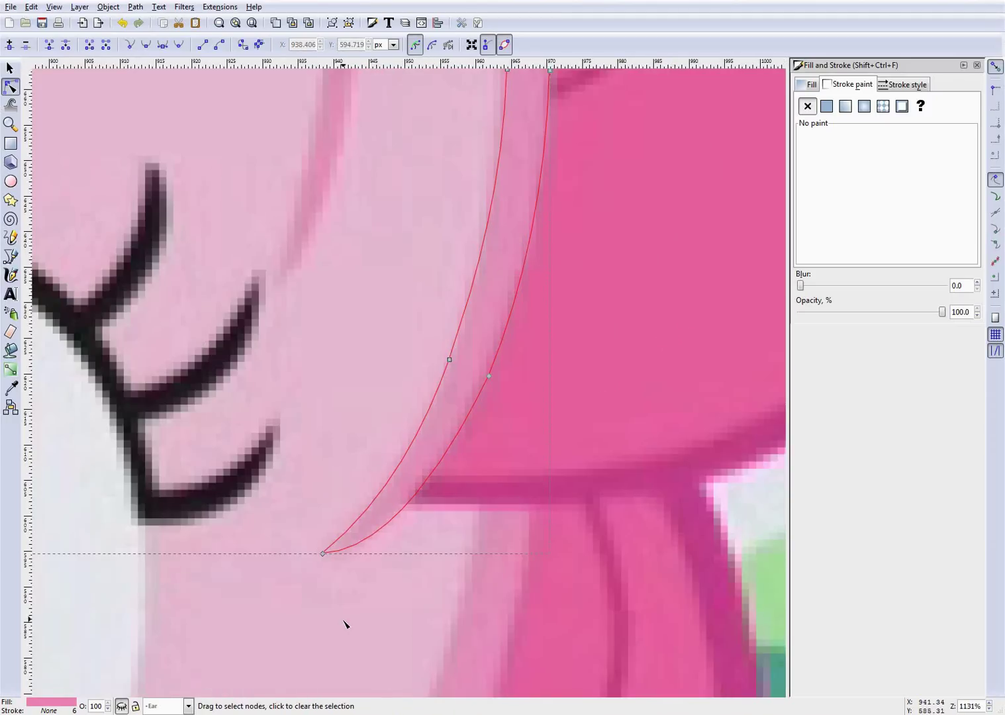
pyautogui.click(121, 706)
pyautogui.press('Escape')
pyautogui.hotkey('ctrl', 's')
pyautogui.scroll(-3, 549, 478)
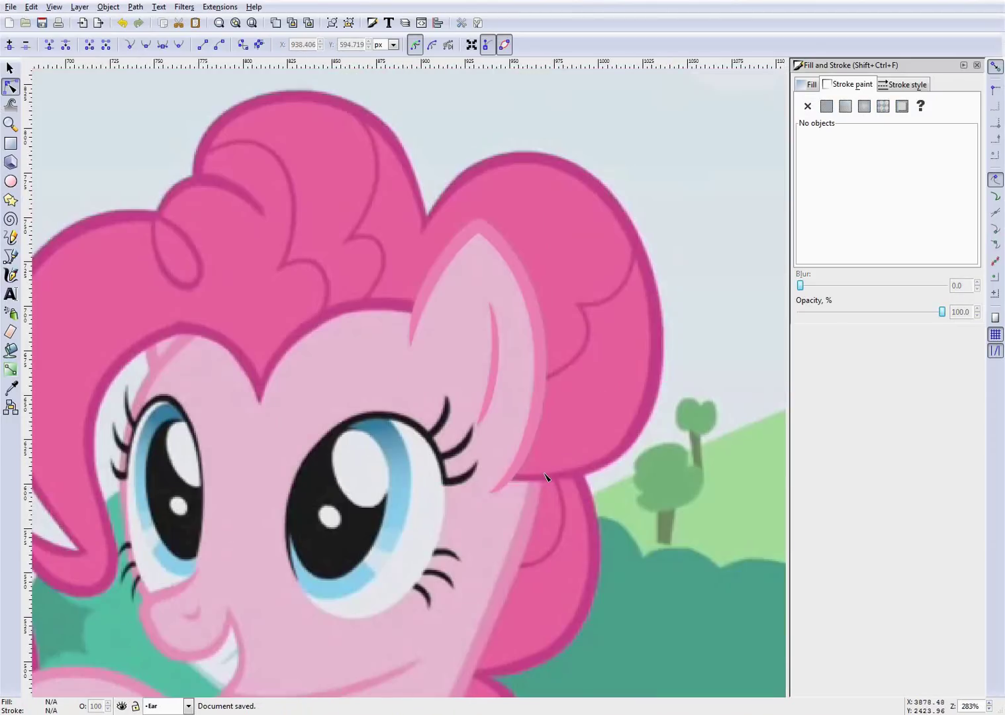
# Delete the inner-edge node above the ear outline's lower tip and reshape the merged inner curve along the guide.
pyautogui.scroll(2, 547, 461)
pyautogui.scroll(-2, 518, 379)
pyautogui.scroll(2, 519, 379)
pyautogui.scroll(-2, 518, 379)
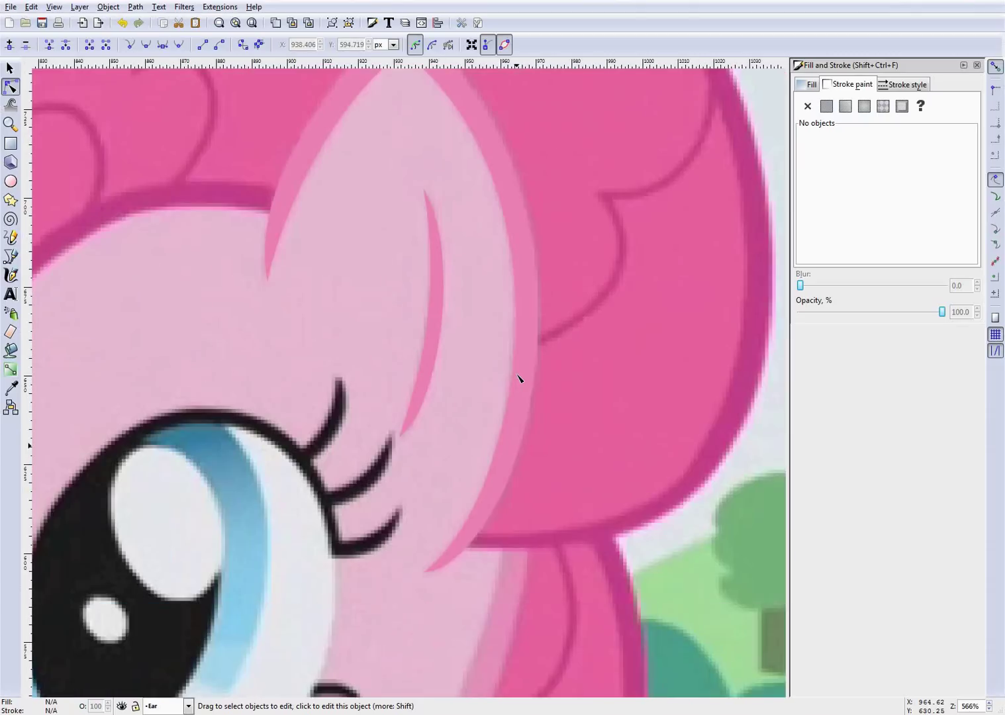
pyautogui.scroll(2, 480, 465)
pyautogui.click(480, 466)
pyautogui.scroll(2, 512, 483)
pyautogui.scroll(-4, 510, 483)
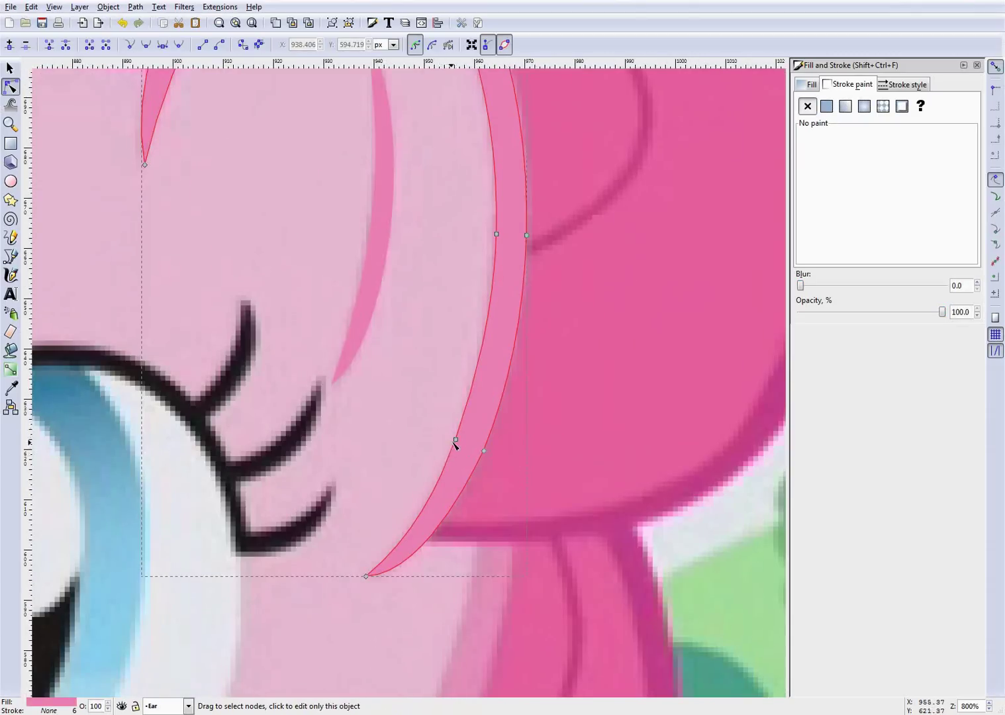
pyautogui.scroll(-2, 455, 471)
pyautogui.scroll(3, 538, 229)
pyautogui.scroll(-3, 538, 314)
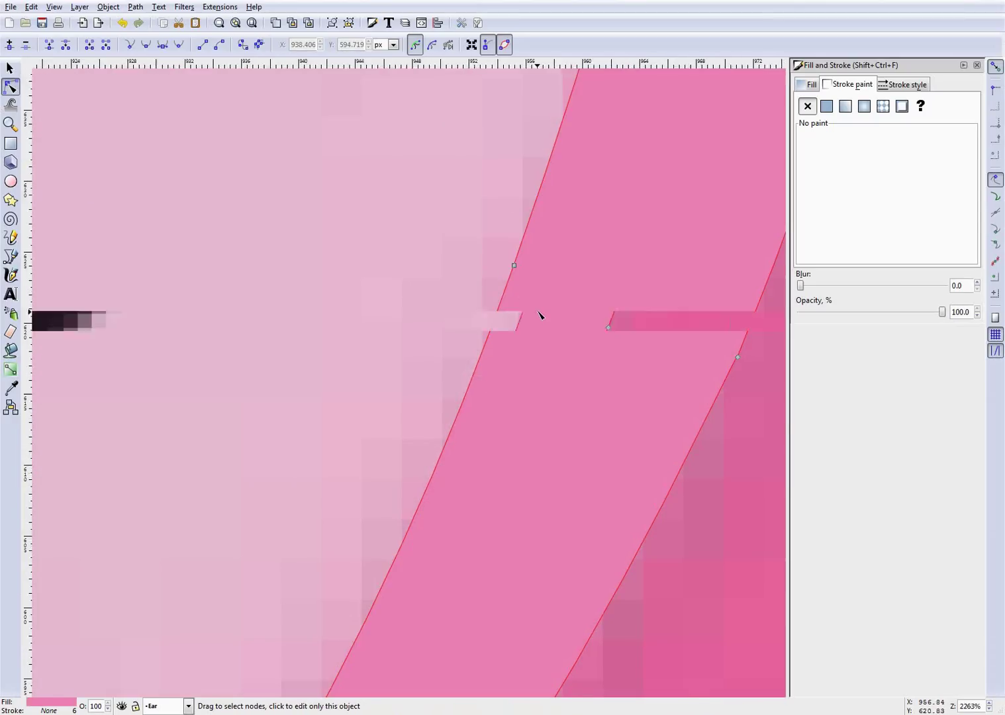
pyautogui.scroll(2, 538, 314)
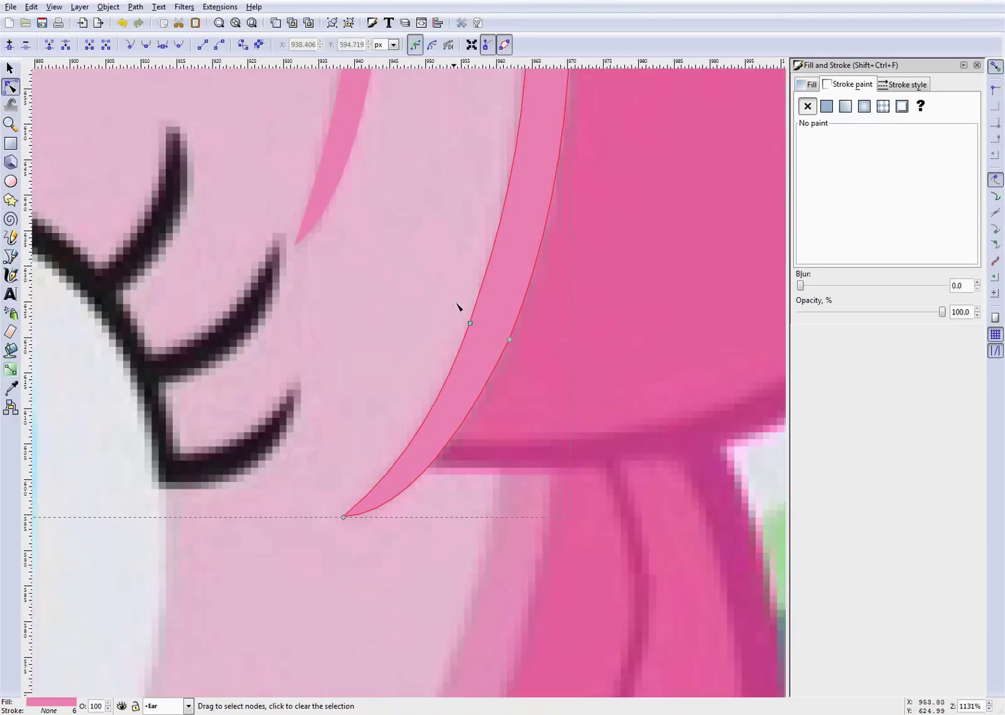
pyautogui.moveTo(479, 337); pyautogui.dragTo(478, 338)
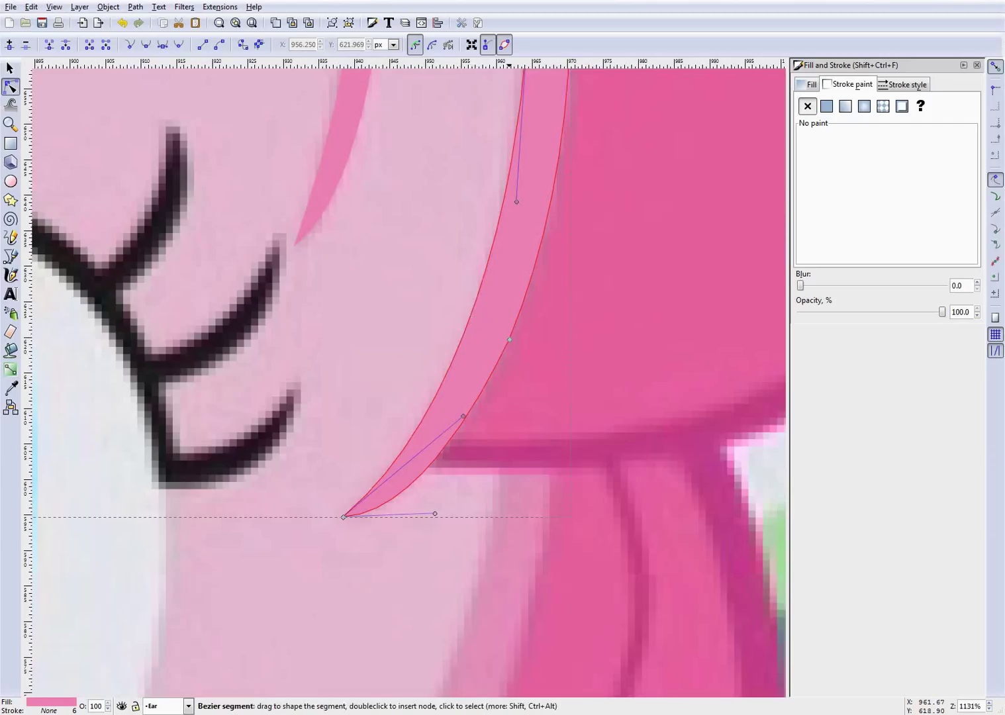
# Delete the outer-edge node above the ear outline's lower tip and reshape the merged outer curve along the guide.
pyautogui.scroll(4, 545, 271)
pyautogui.scroll(-2, 606, 331)
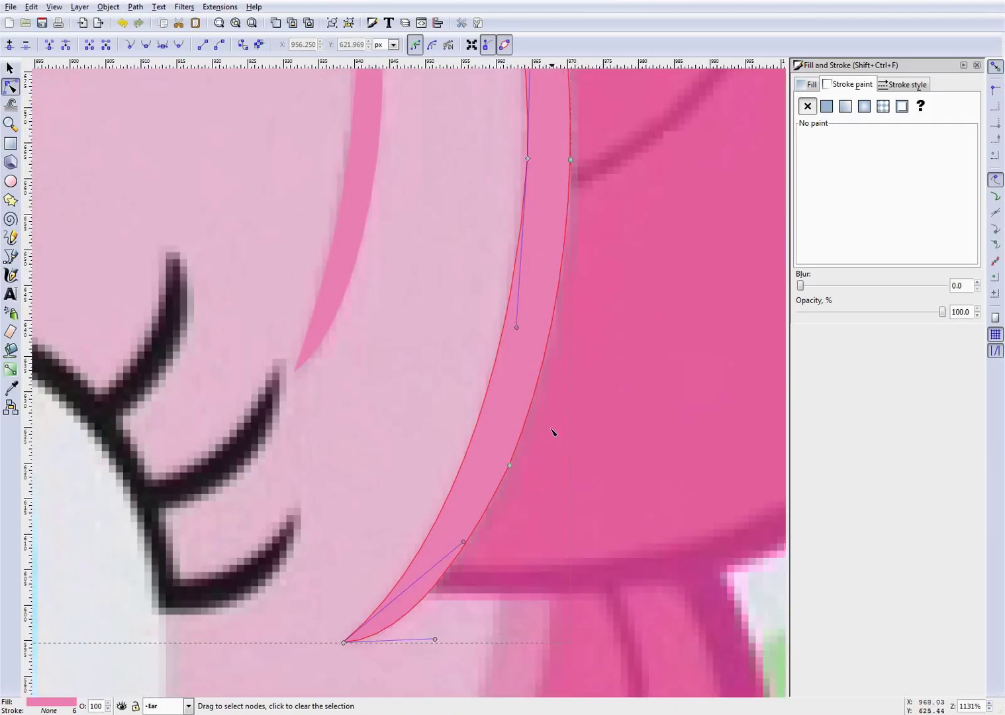
pyautogui.moveTo(503, 479)
pyautogui.mouseDown()
pyautogui.moveTo(514, 473)
pyautogui.moveTo(499, 493)
pyautogui.mouseUp()
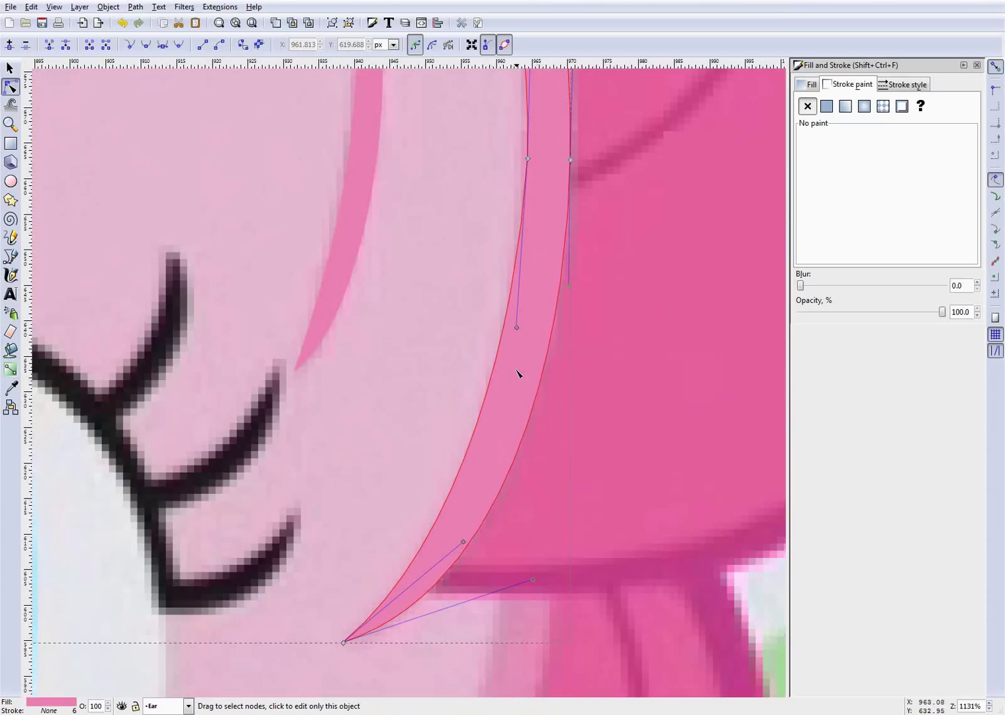
pyautogui.scroll(-3, 518, 374)
pyautogui.scroll(2, 574, 291)
pyautogui.scroll(5, 508, 435)
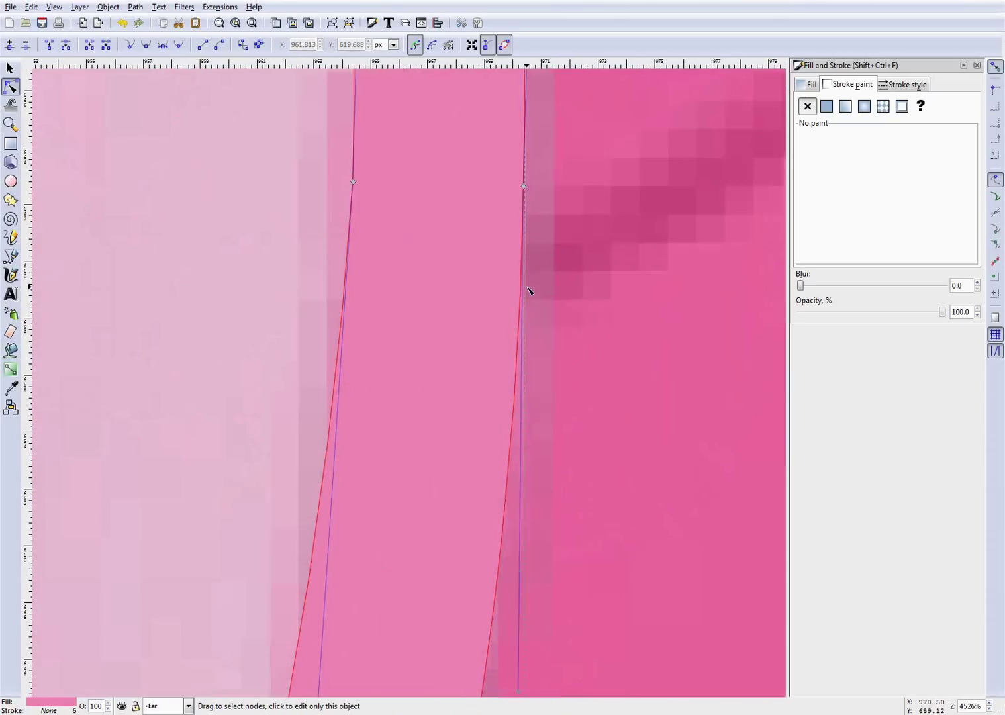
pyautogui.press('Escape')
# Straighten the inner curve just below the node at the ear's widest part and make that inner node smooth.
pyautogui.click(395, 227)
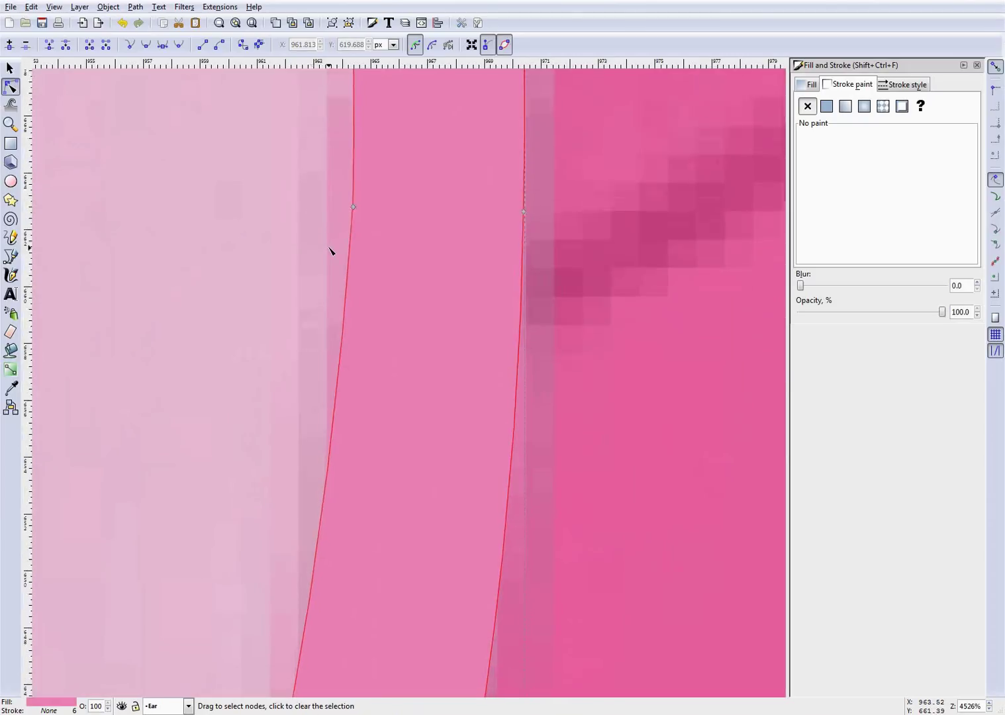
pyautogui.scroll(2, 307, 231)
pyautogui.moveTo(403, 441); pyautogui.dragTo(418, 438)
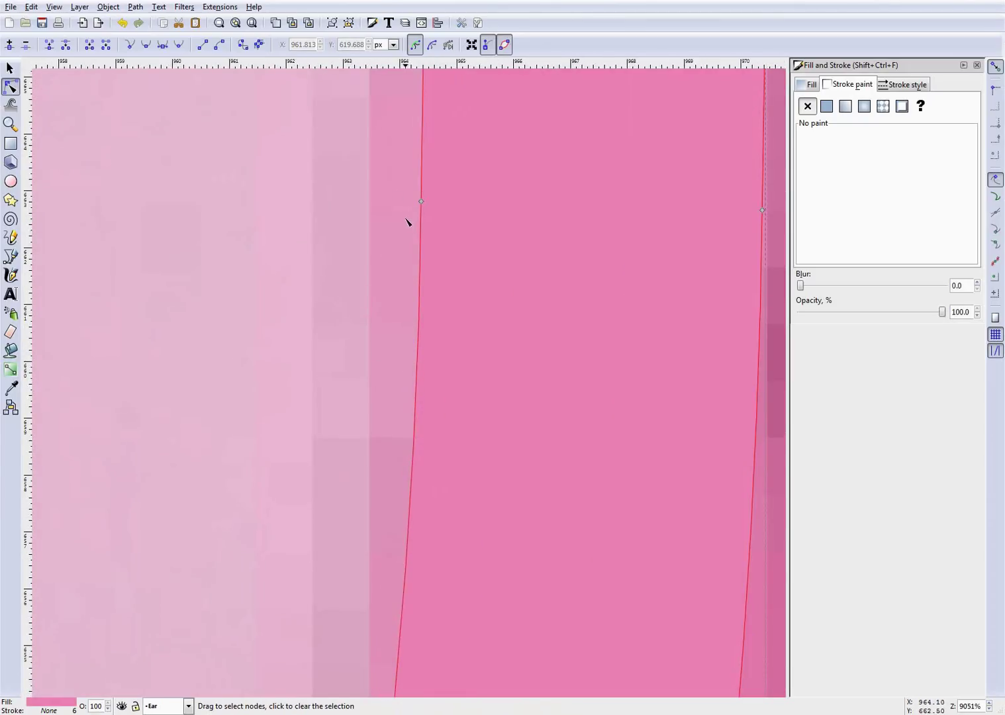
pyautogui.click(421, 201)
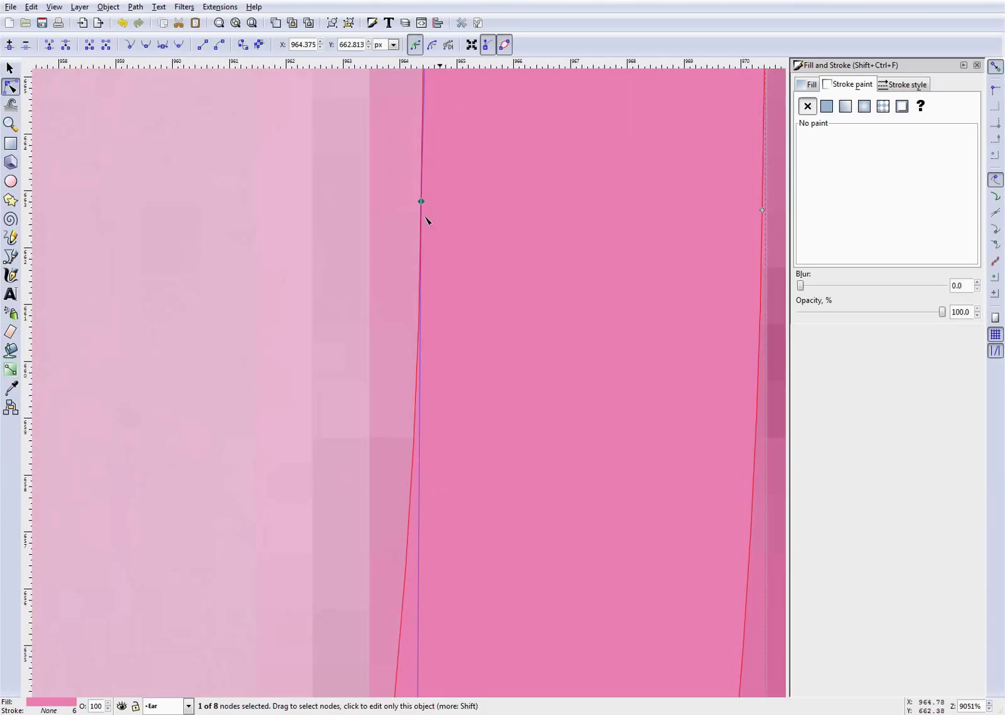
pyautogui.click(150, 46)
pyautogui.click(341, 226)
pyautogui.scroll(-9, 410, 257)
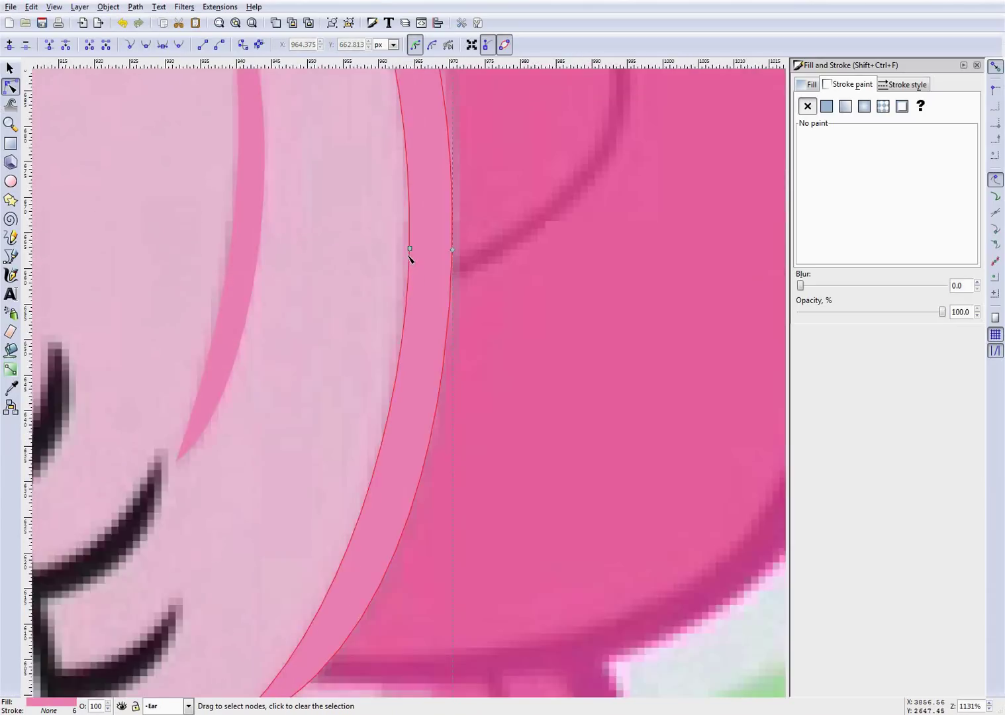
# Deselect the ear outline and save the document.
pyautogui.press('Escape')
pyautogui.scroll(-2, 410, 258)
pyautogui.scroll(1, 490, 270)
pyautogui.hotkey('ctrl', 's')
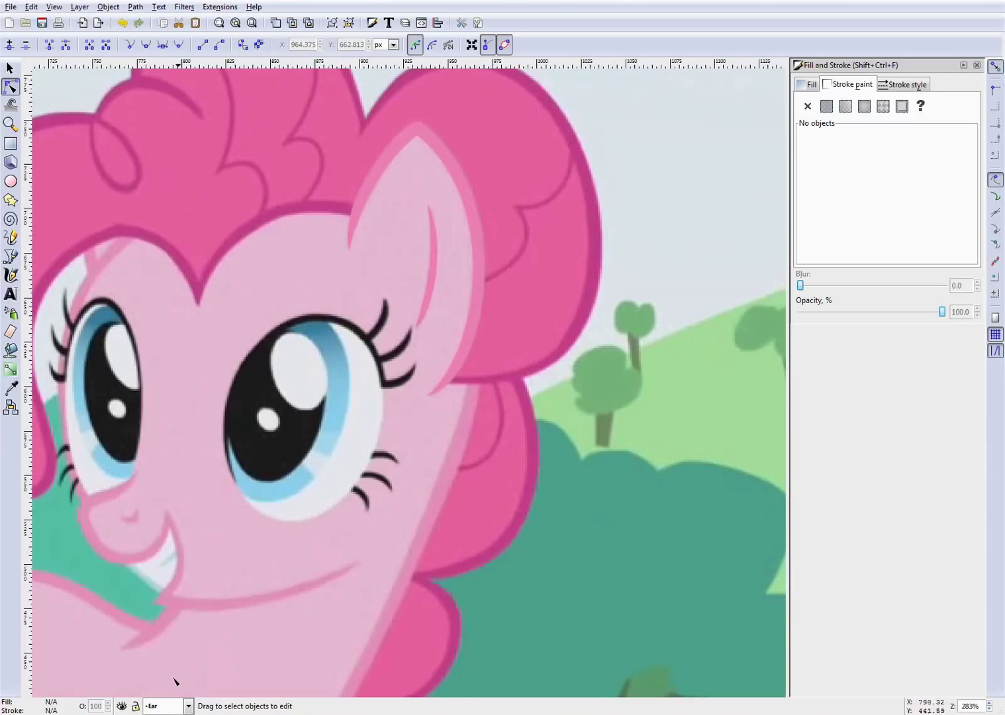
# Hide the reference image on Layer 1 and save the document with the ear outline deselected.
pyautogui.click(162, 706)
pyautogui.click(161, 690)
pyautogui.click(122, 706)
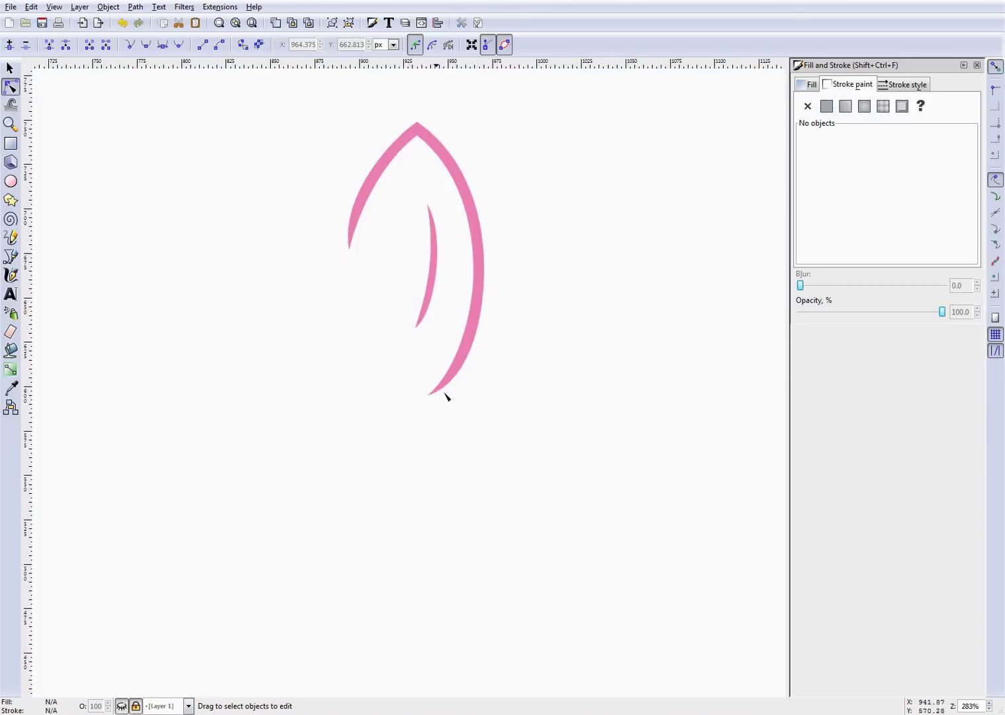
pyautogui.scroll(3, 446, 395)
pyautogui.click(457, 524)
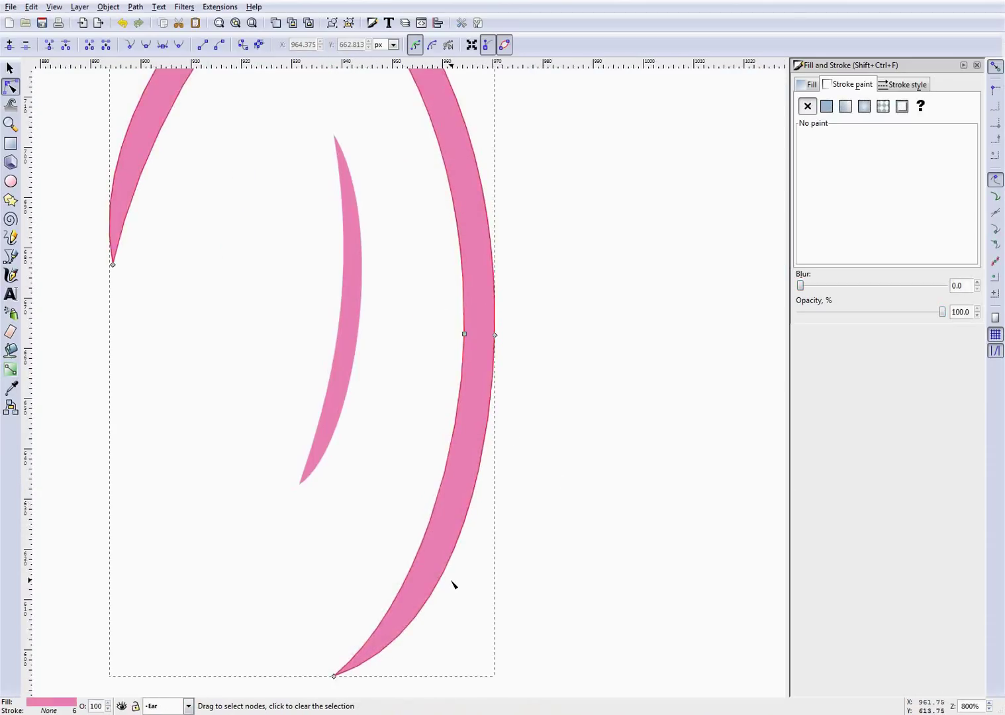
pyautogui.scroll(-3, 452, 582)
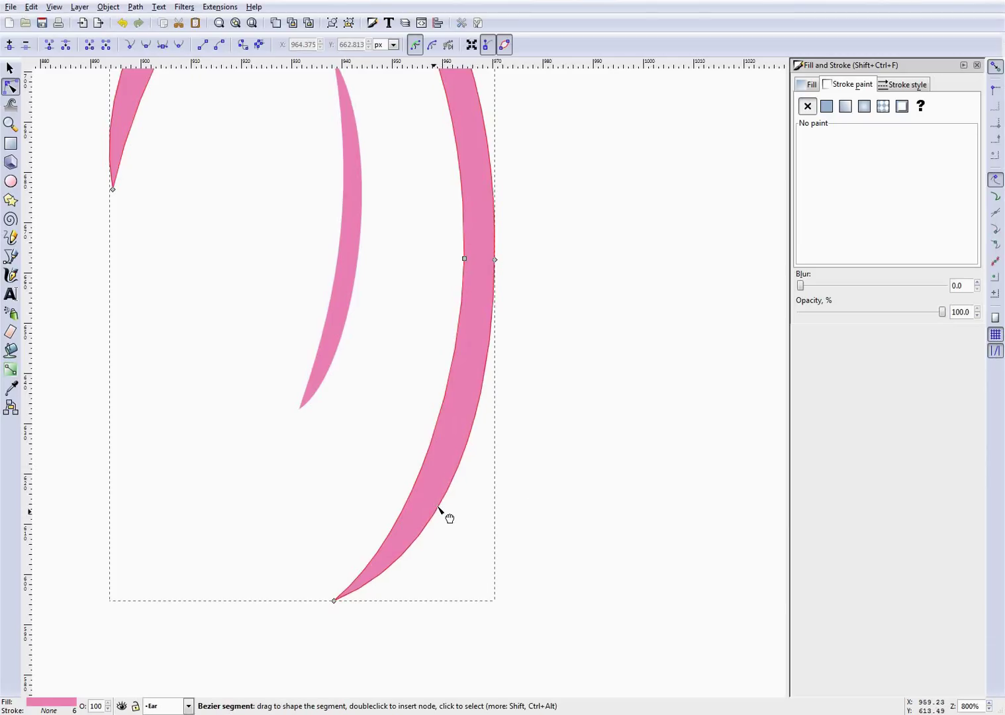
pyautogui.click(574, 446)
pyautogui.hotkey('ctrl', 's')
pyautogui.scroll(-3, 548, 455)
pyautogui.scroll(2, 536, 486)
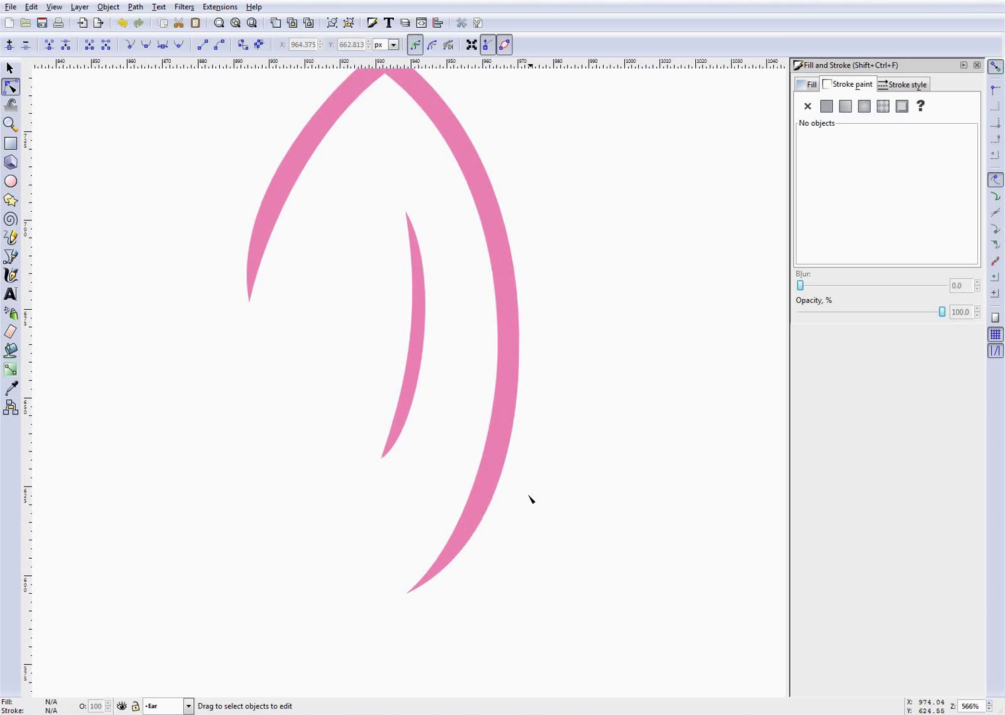
# Make the outer-edge node at the ear's widest part smooth, and deselect the node.
pyautogui.click(490, 513)
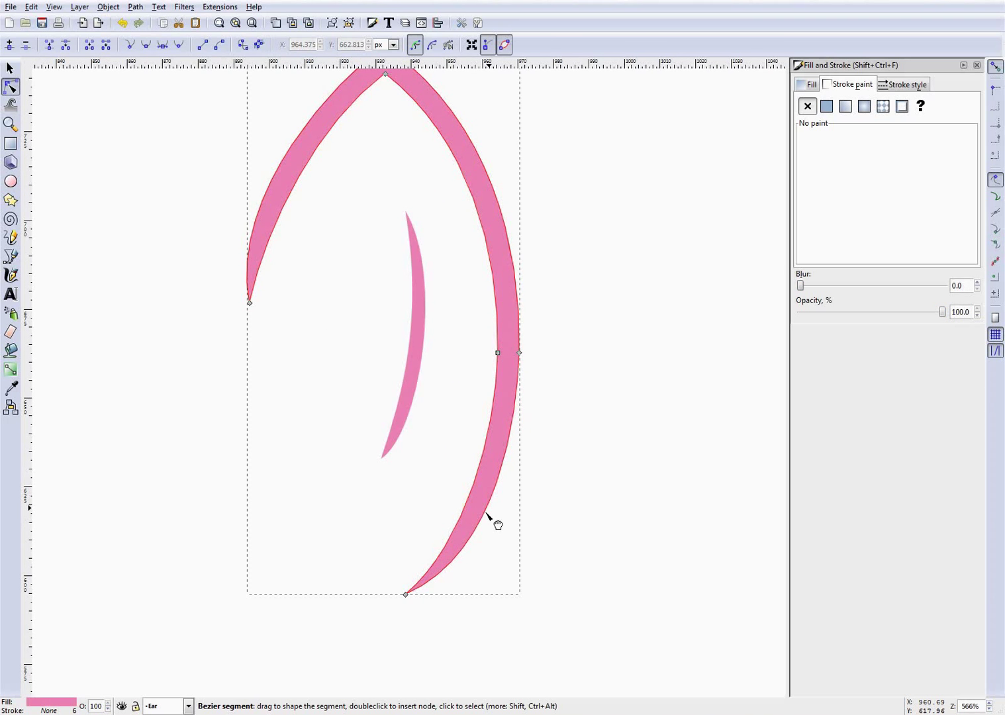
pyautogui.click(577, 475)
pyautogui.scroll(4, 538, 359)
pyautogui.click(451, 287)
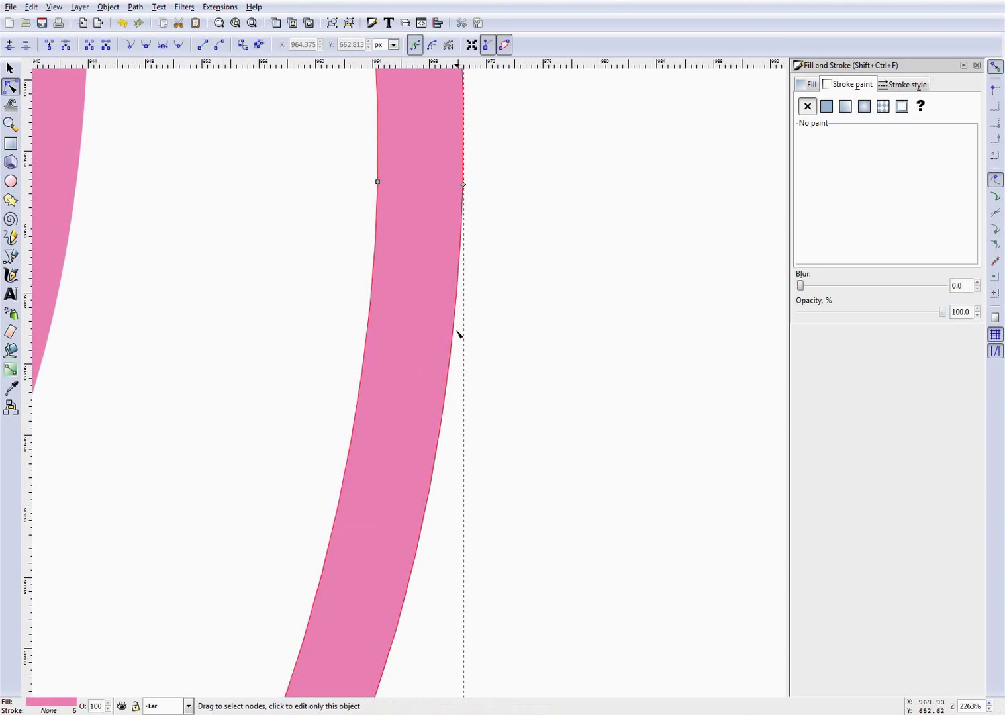
pyautogui.scroll(4, 518, 268)
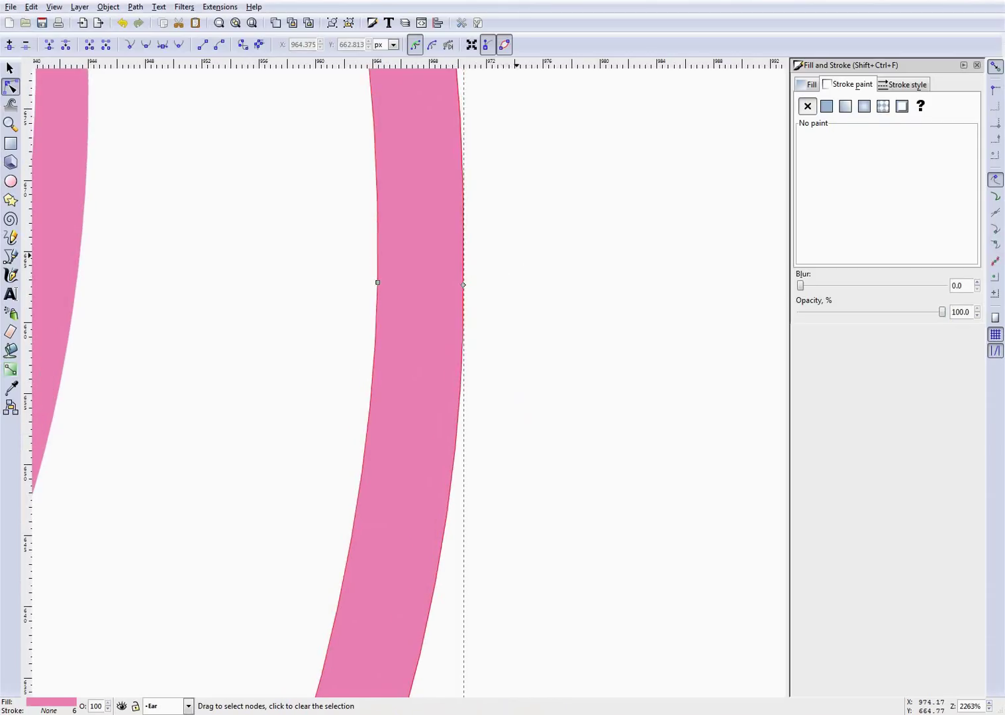
pyautogui.click(498, 272)
pyautogui.scroll(2, 498, 271)
pyautogui.click(424, 278)
pyautogui.click(429, 298)
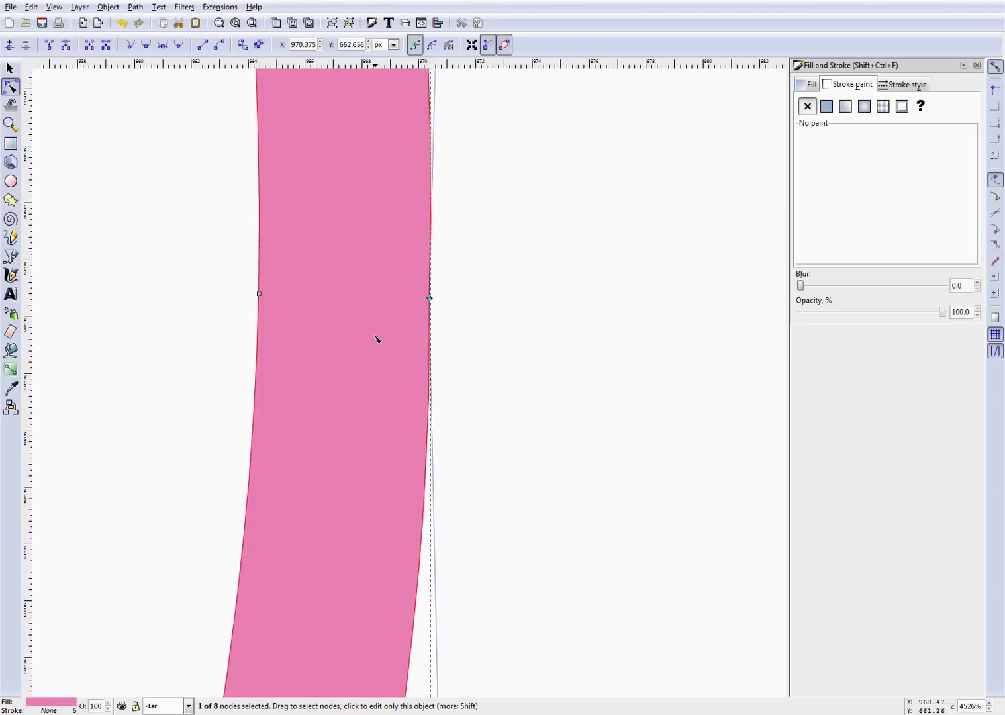
pyautogui.click(144, 45)
pyautogui.click(533, 284)
# Examine the ear outline from its peak to the tapered lower tip, and deselect it.
pyautogui.scroll(-6, 534, 283)
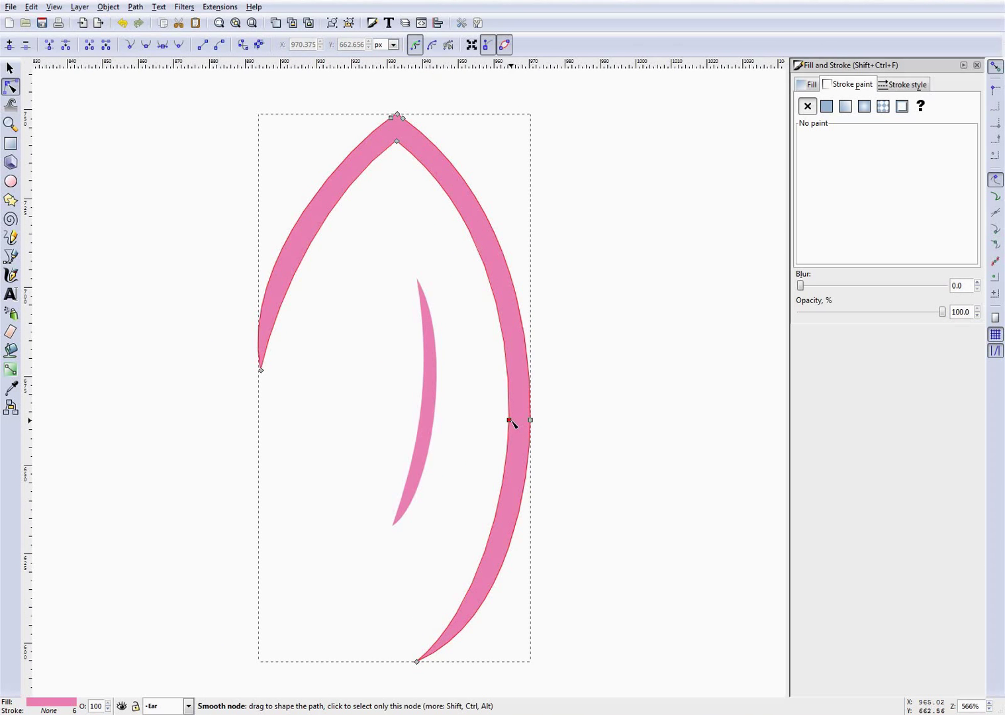
pyautogui.scroll(-3, 450, 332)
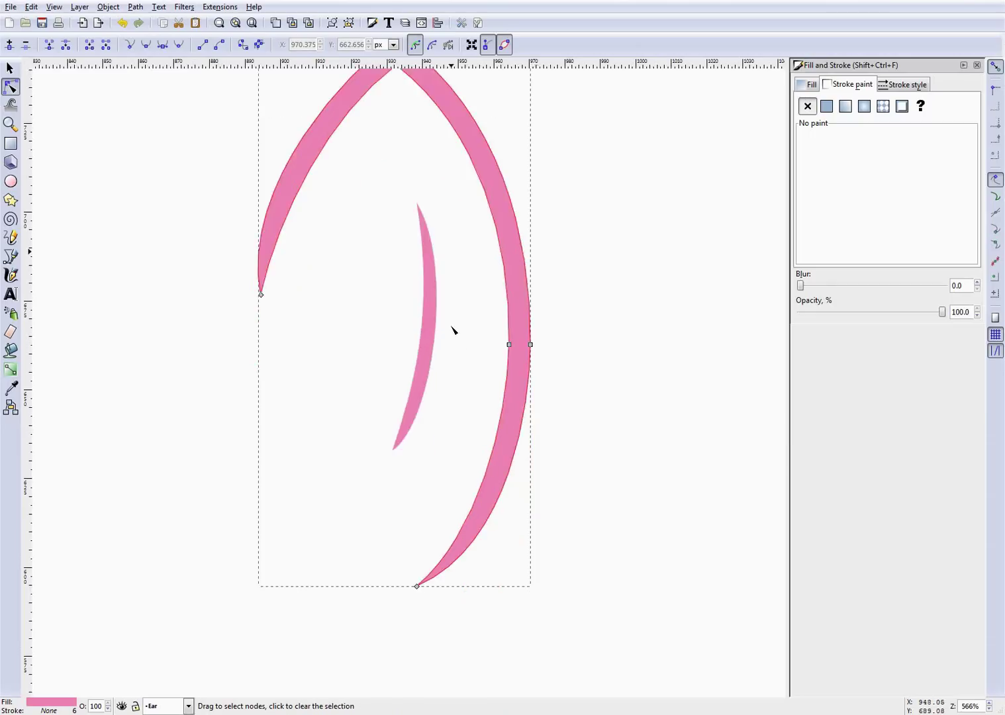
pyautogui.scroll(5, 451, 332)
pyautogui.scroll(-3, 451, 332)
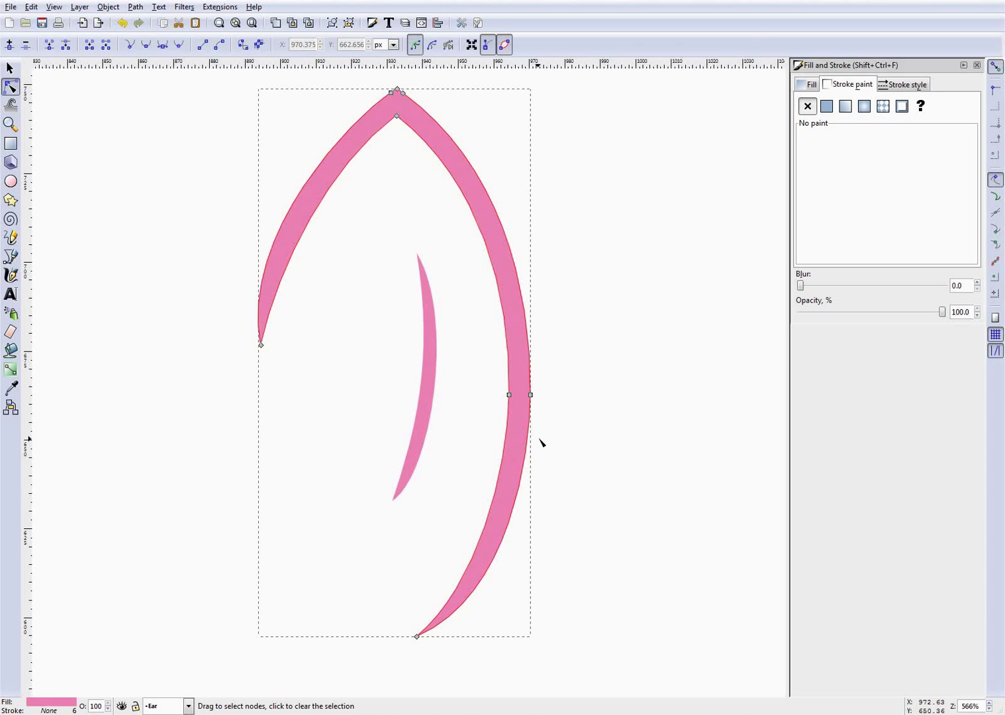
pyautogui.scroll(3, 539, 442)
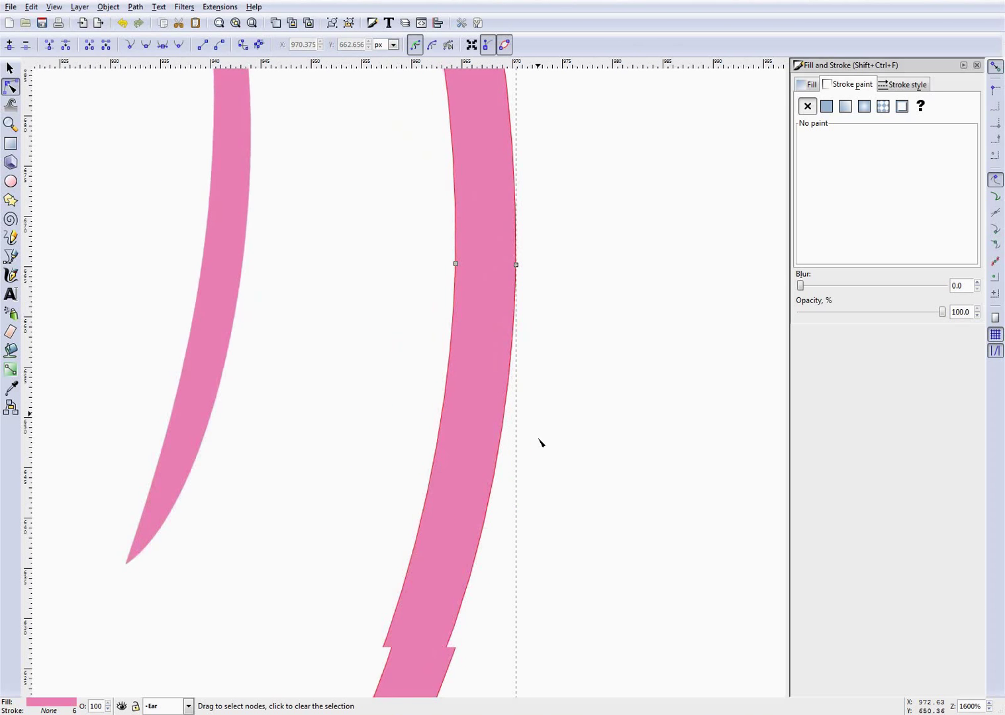
pyautogui.scroll(-4, 539, 442)
pyautogui.scroll(4, 547, 438)
pyautogui.click(536, 407)
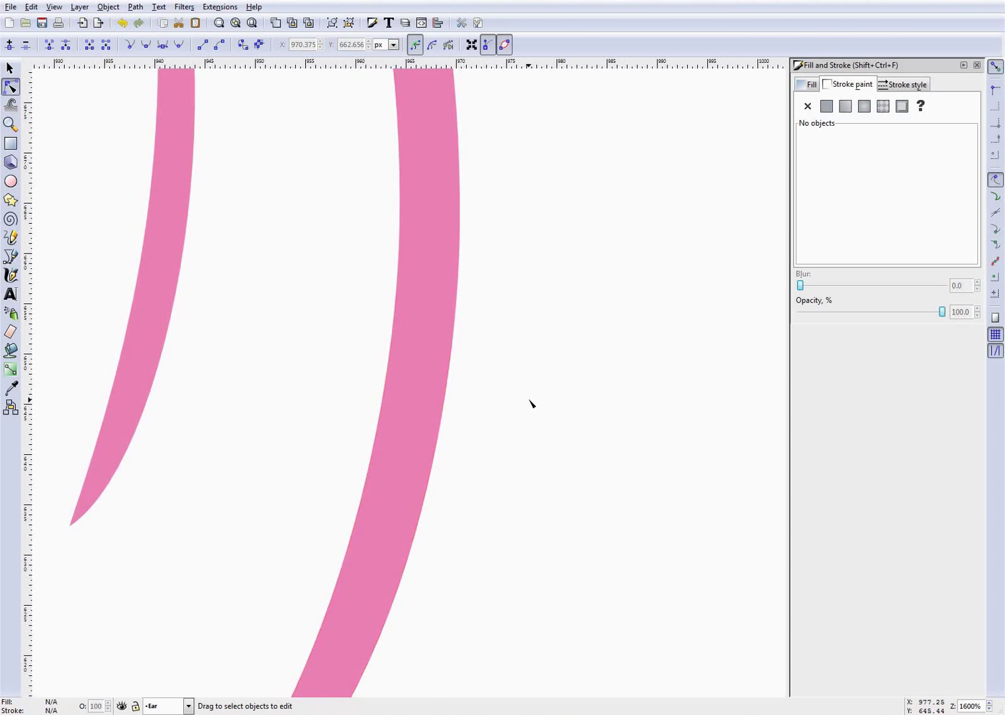
# Make the outer-edge node at the ear's widest part a corner node.
pyautogui.click(422, 391)
pyautogui.scroll(2, 487, 411)
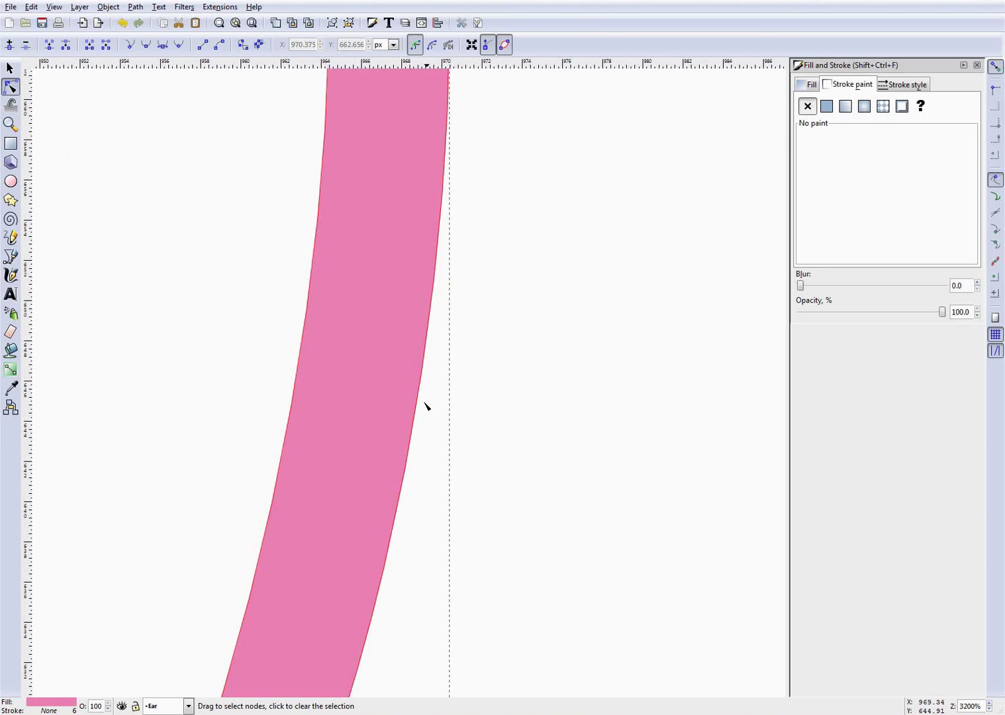
pyautogui.scroll(5, 433, 411)
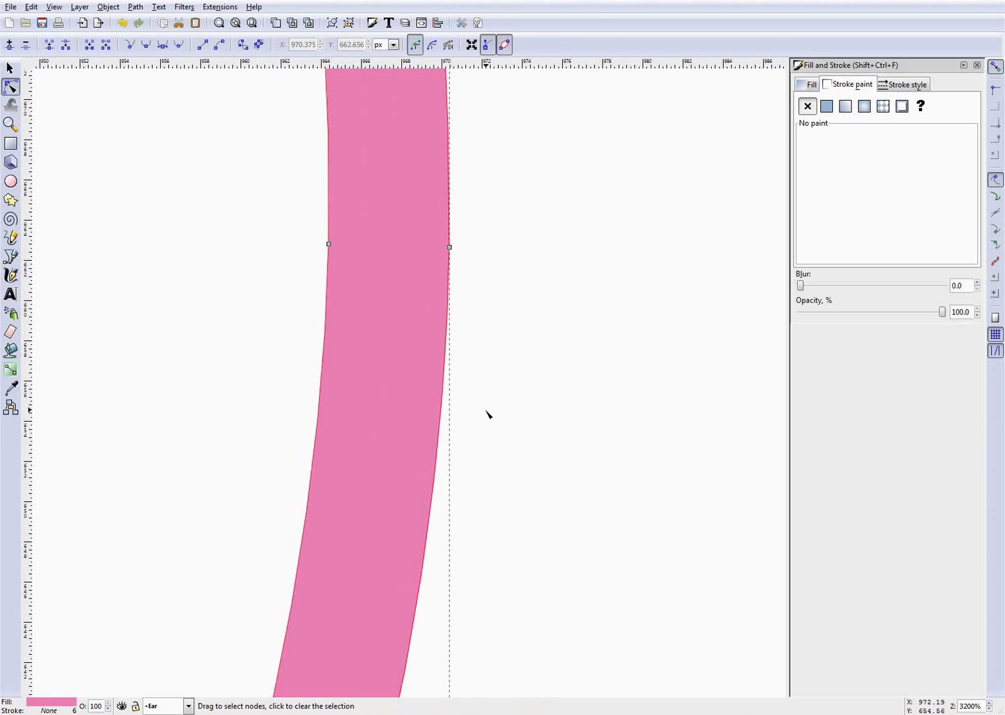
pyautogui.moveTo(445, 428); pyautogui.dragTo(443, 397)
pyautogui.click(448, 247)
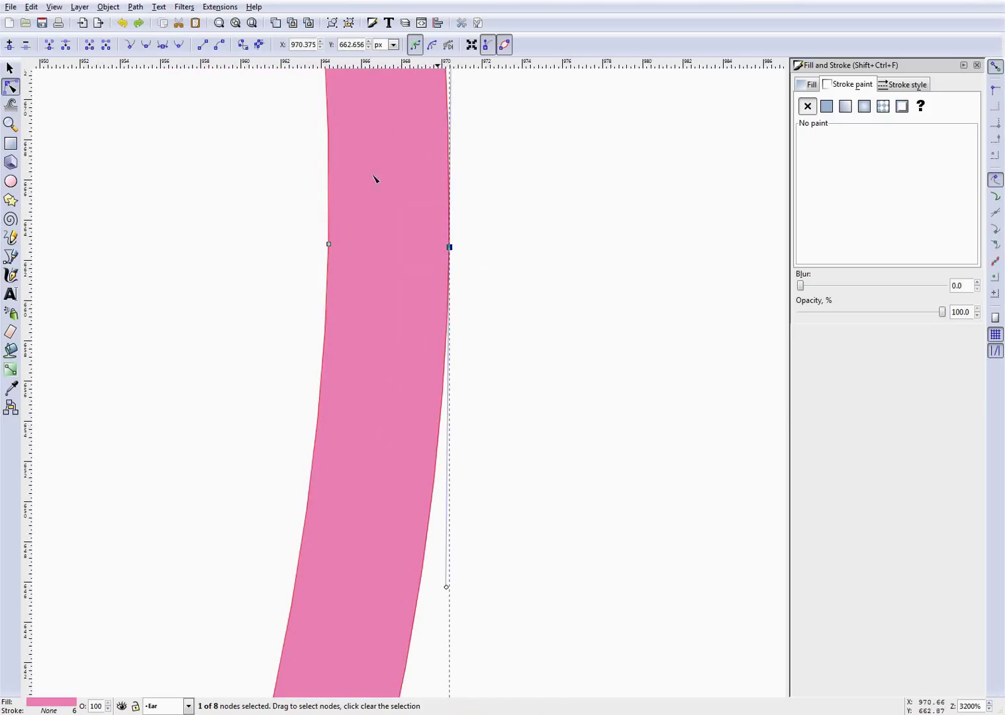
pyautogui.click(131, 45)
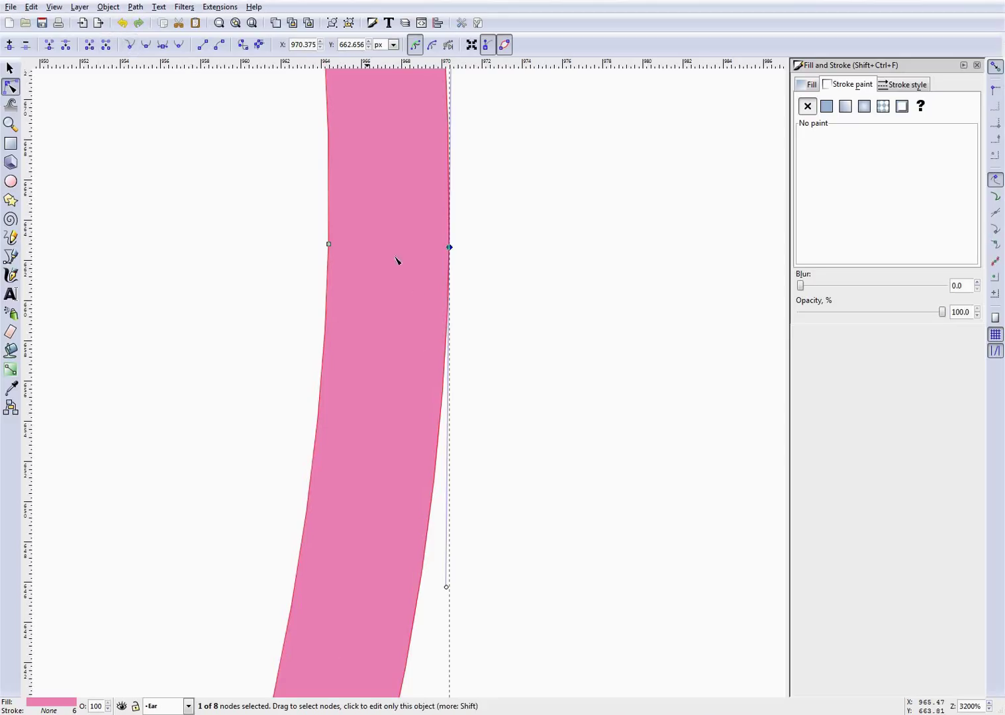
# Try bending the outer edge outward below the ear's corner node, undo the bend, and deselect the ear outline.
pyautogui.moveTo(452, 355); pyautogui.dragTo(582, 325)
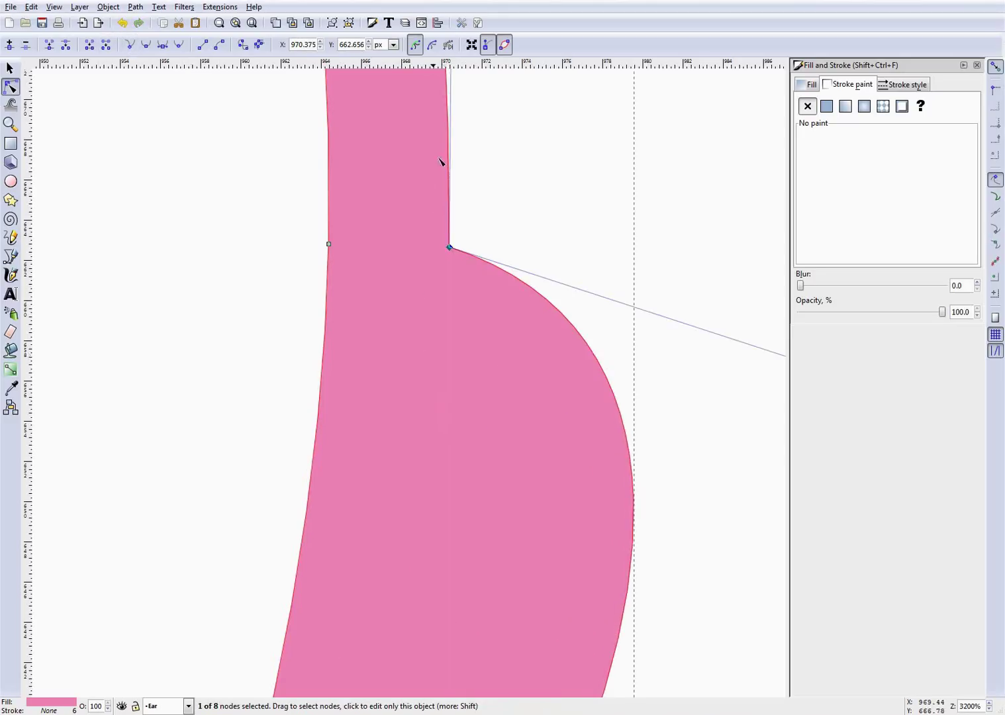
pyautogui.hotkey('ctrl', 'z')
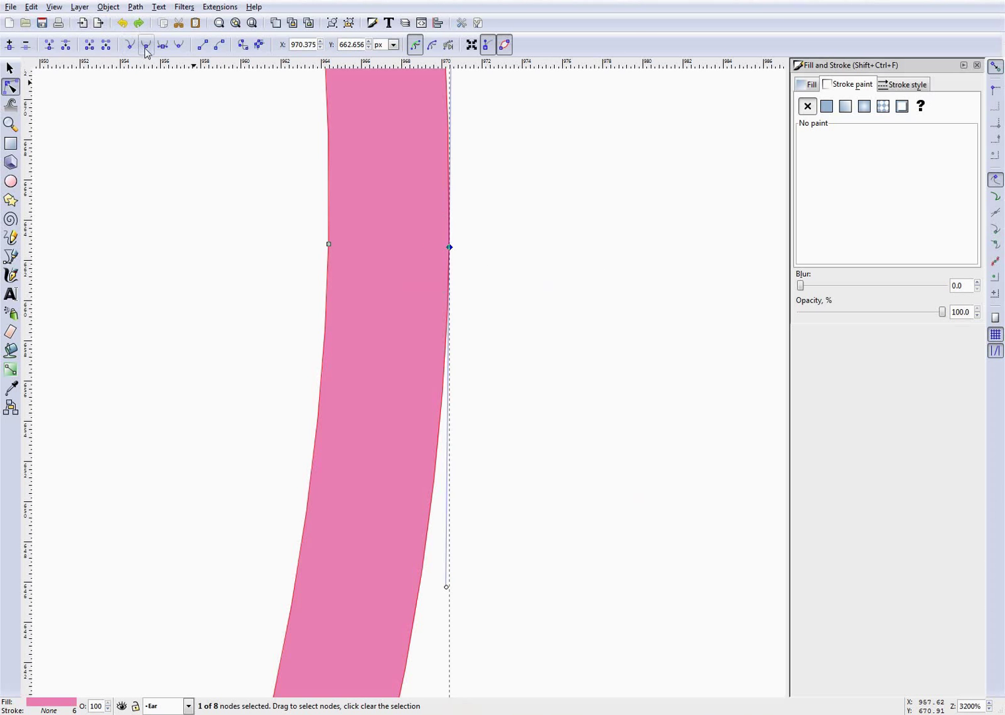
pyautogui.press('Escape')
pyautogui.press('Escape')
# Switch to Layer 1, show the reference image again, and compare the finished ear lines with the whole head.
pyautogui.press('5')
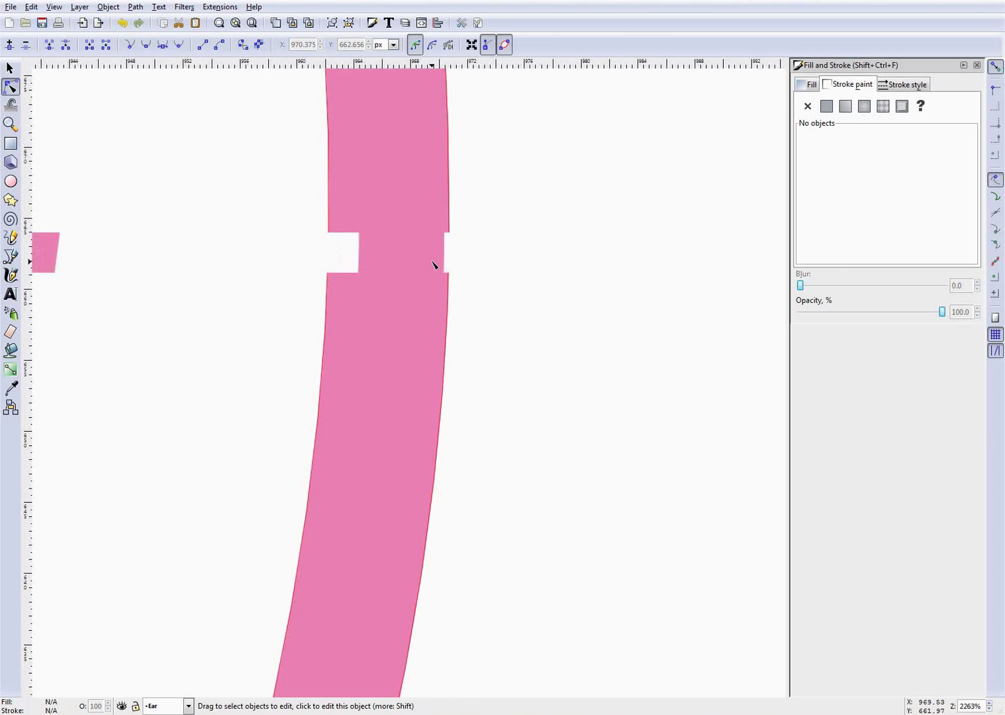
pyautogui.scroll(1, 341, 208)
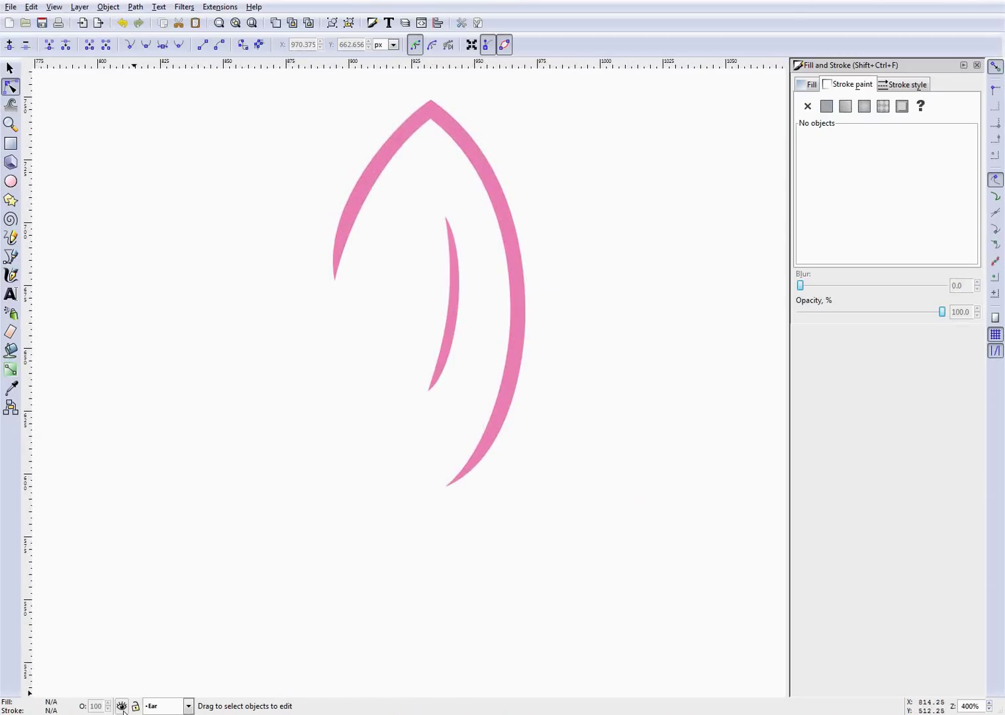
pyautogui.click(163, 705)
pyautogui.click(151, 697)
pyautogui.click(122, 707)
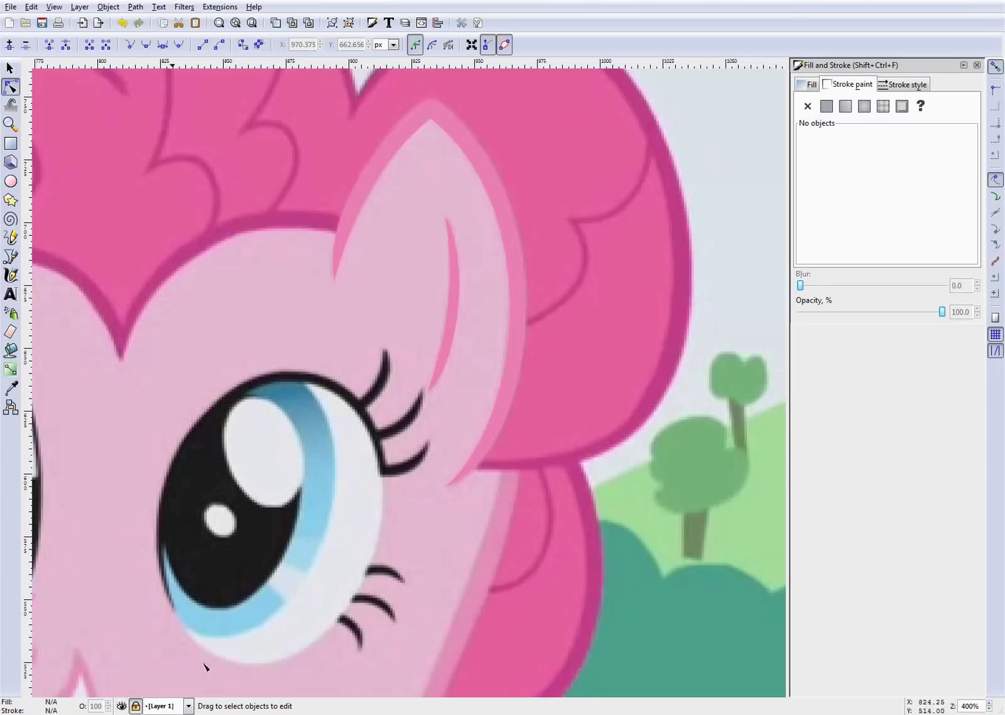
pyautogui.scroll(-4, 420, 506)
pyautogui.scroll(2, 394, 520)
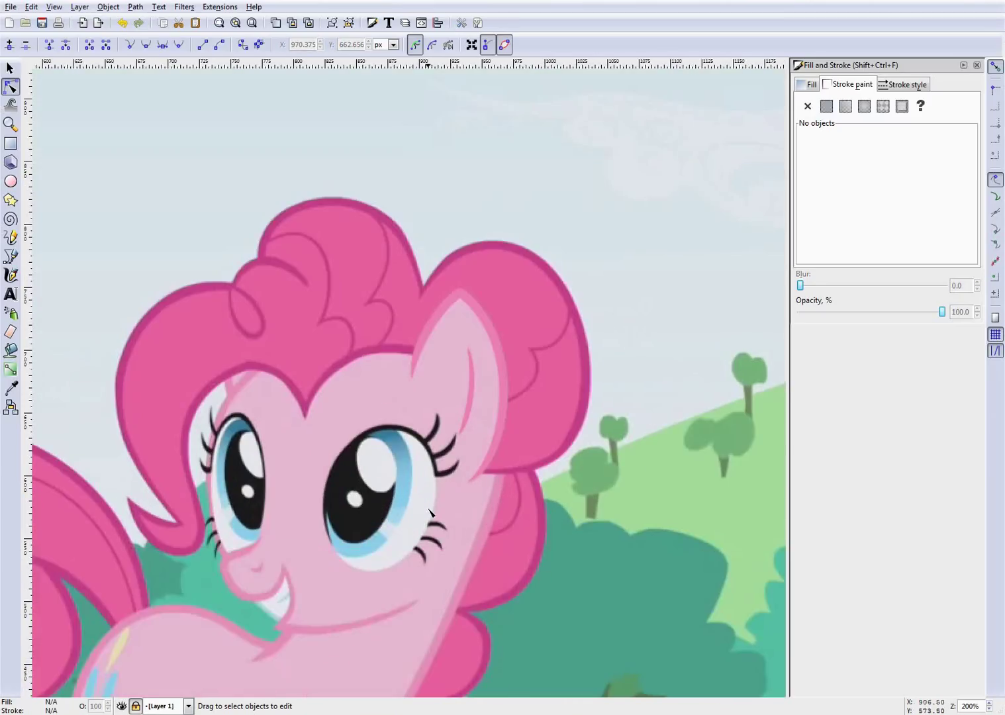
pyautogui.scroll(-2, 391, 523)
pyautogui.scroll(2, 391, 523)
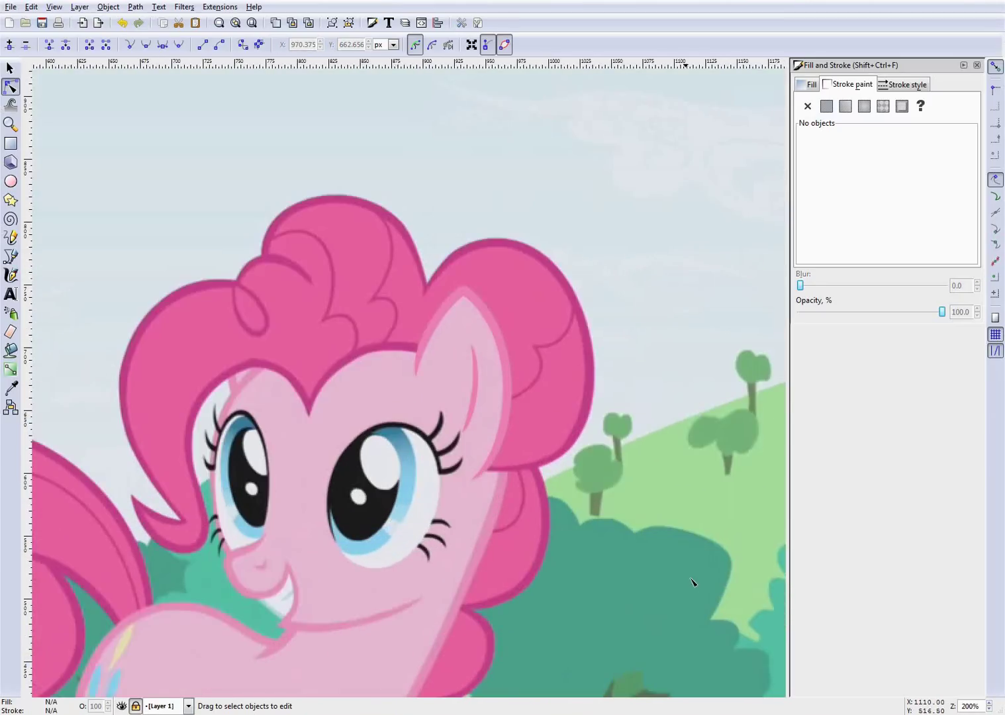